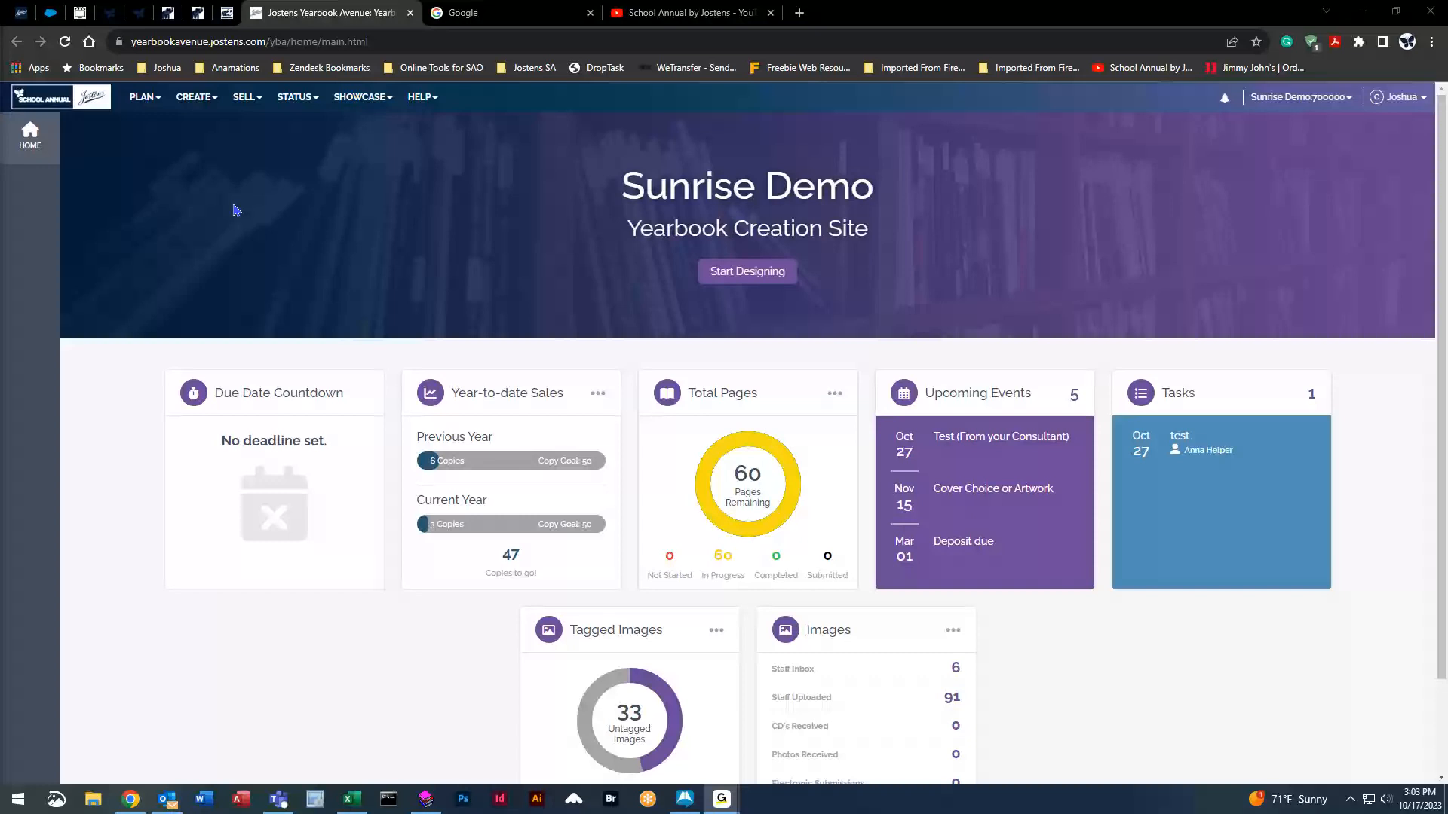
Open the Image Library and show the 45 Adkins homeroom portraits under Portrait.
{"action": "left_click", "coordinate": [198, 105]}
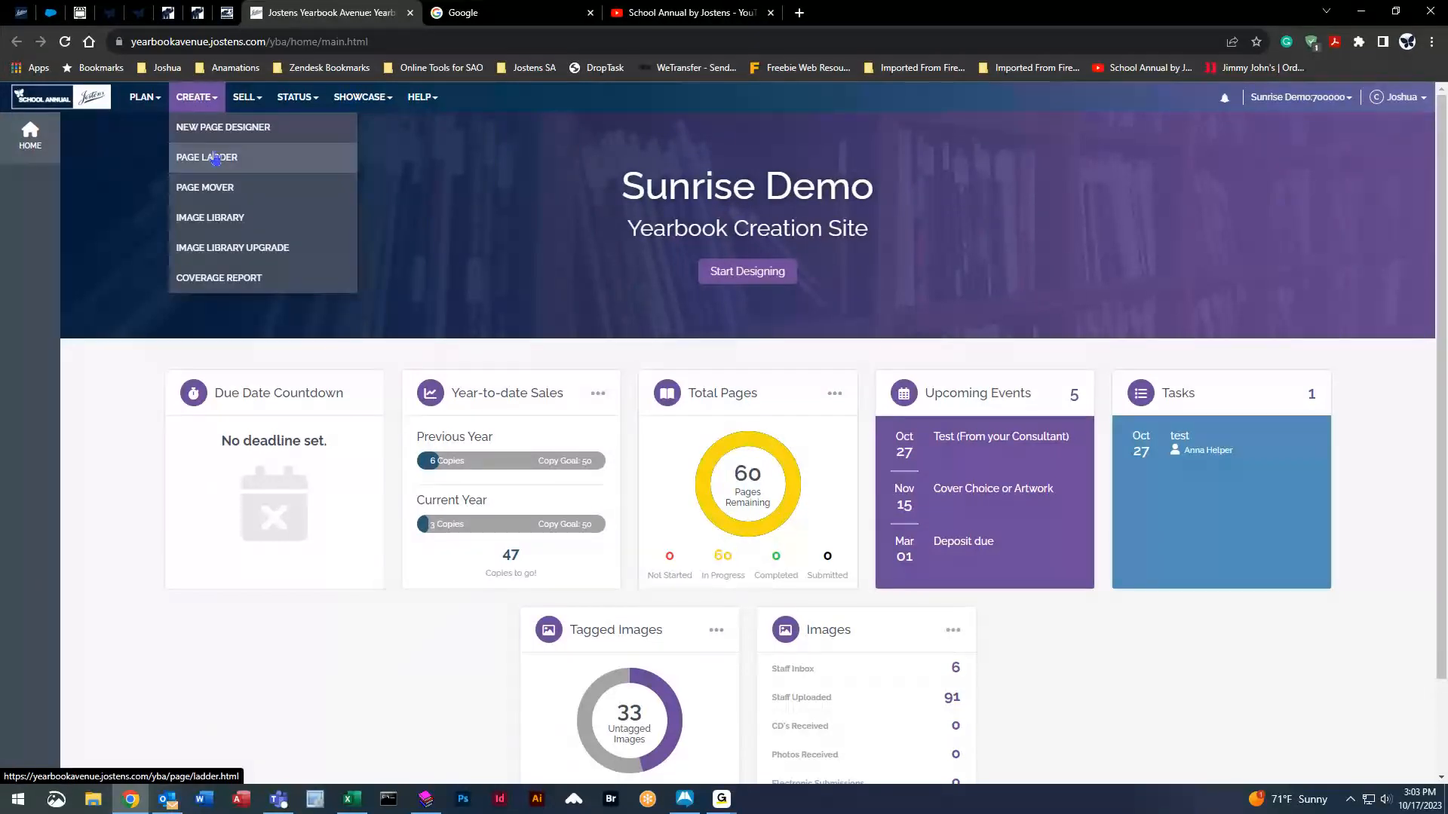
{"action": "left_click", "coordinate": [254, 220]}
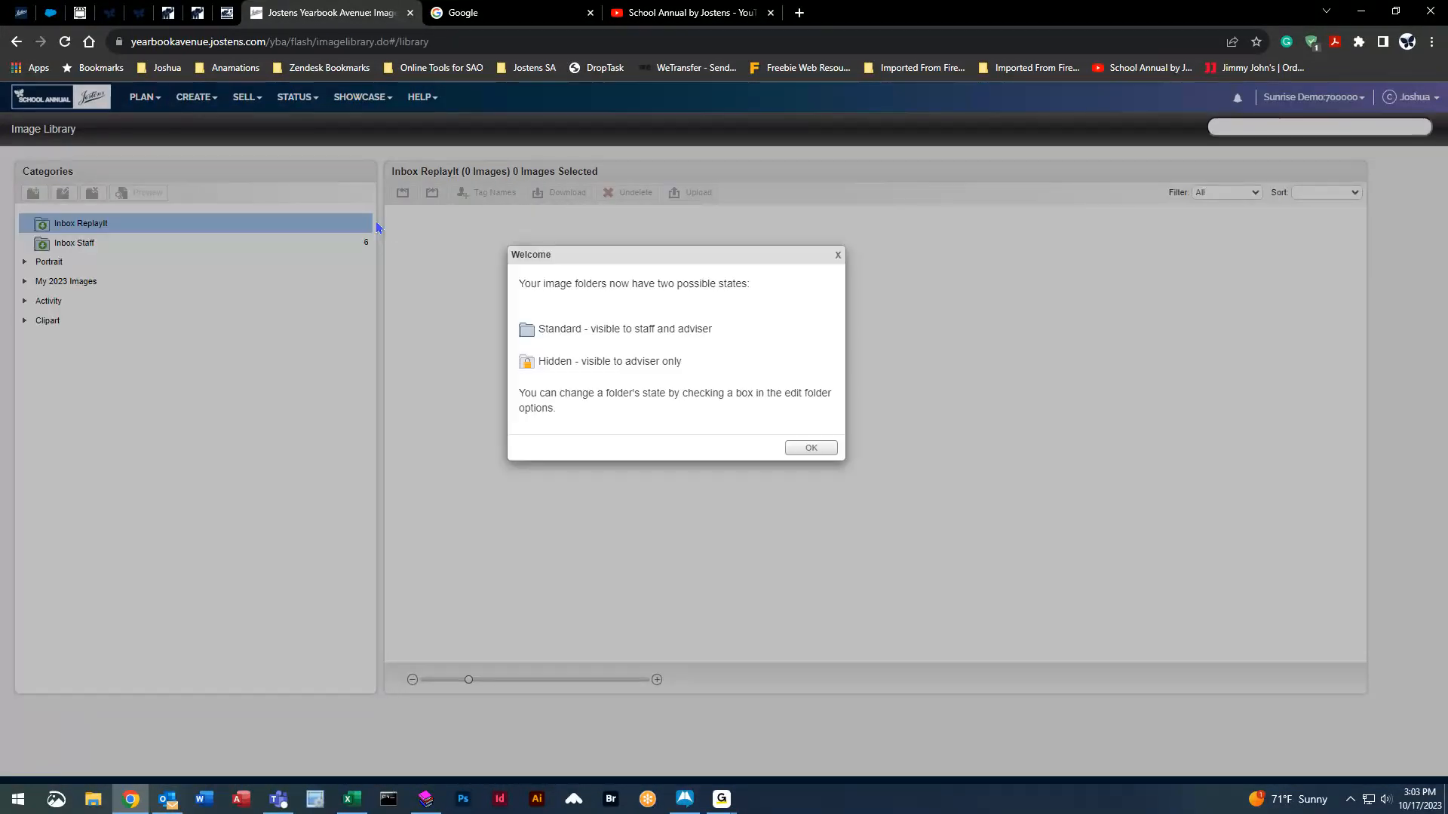
{"action": "left_click", "coordinate": [811, 448]}
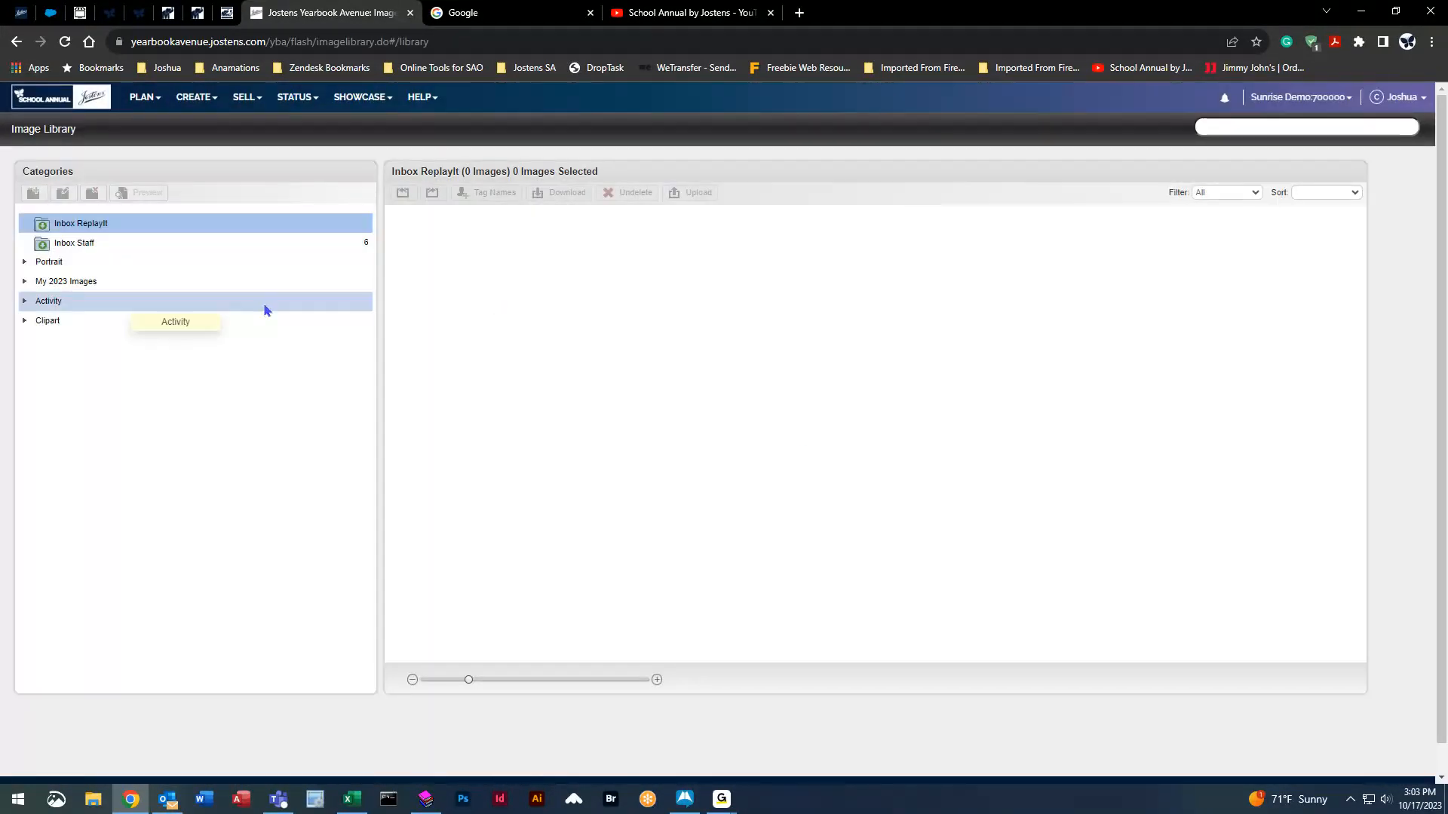
{"action": "left_click", "coordinate": [23, 264]}
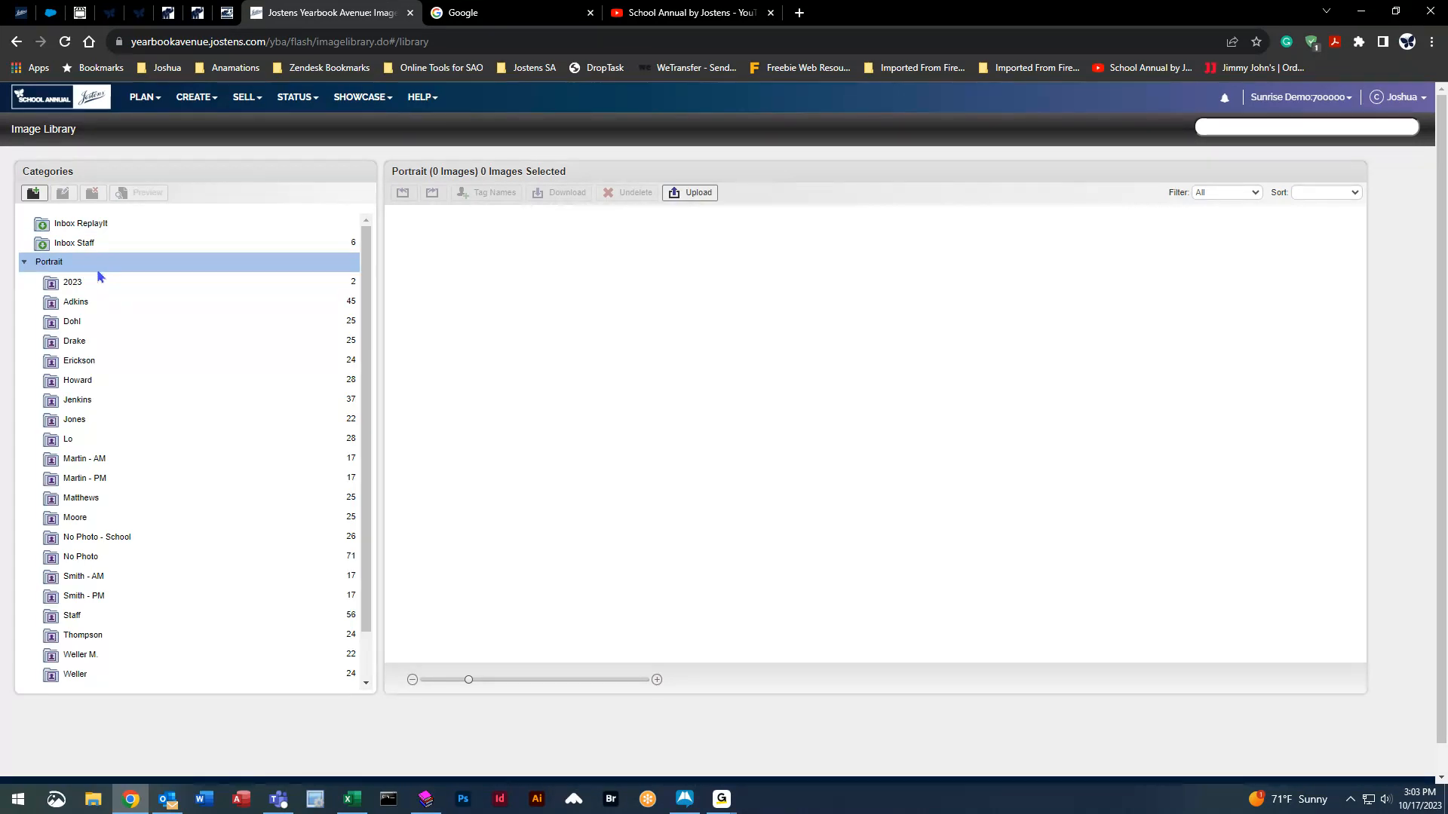
{"action": "left_click", "coordinate": [202, 310]}
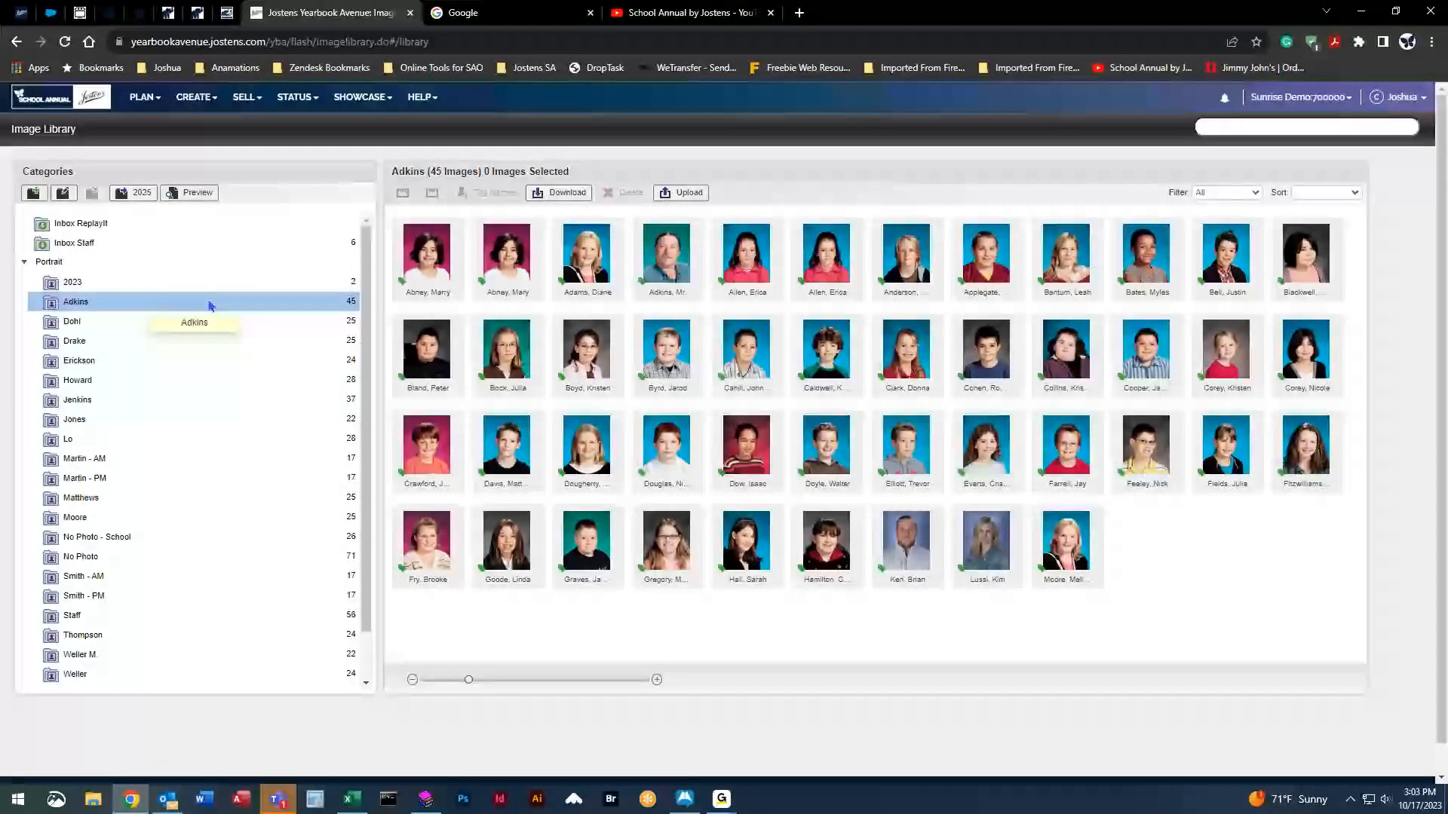
{"action": "left_click", "coordinate": [194, 194]}
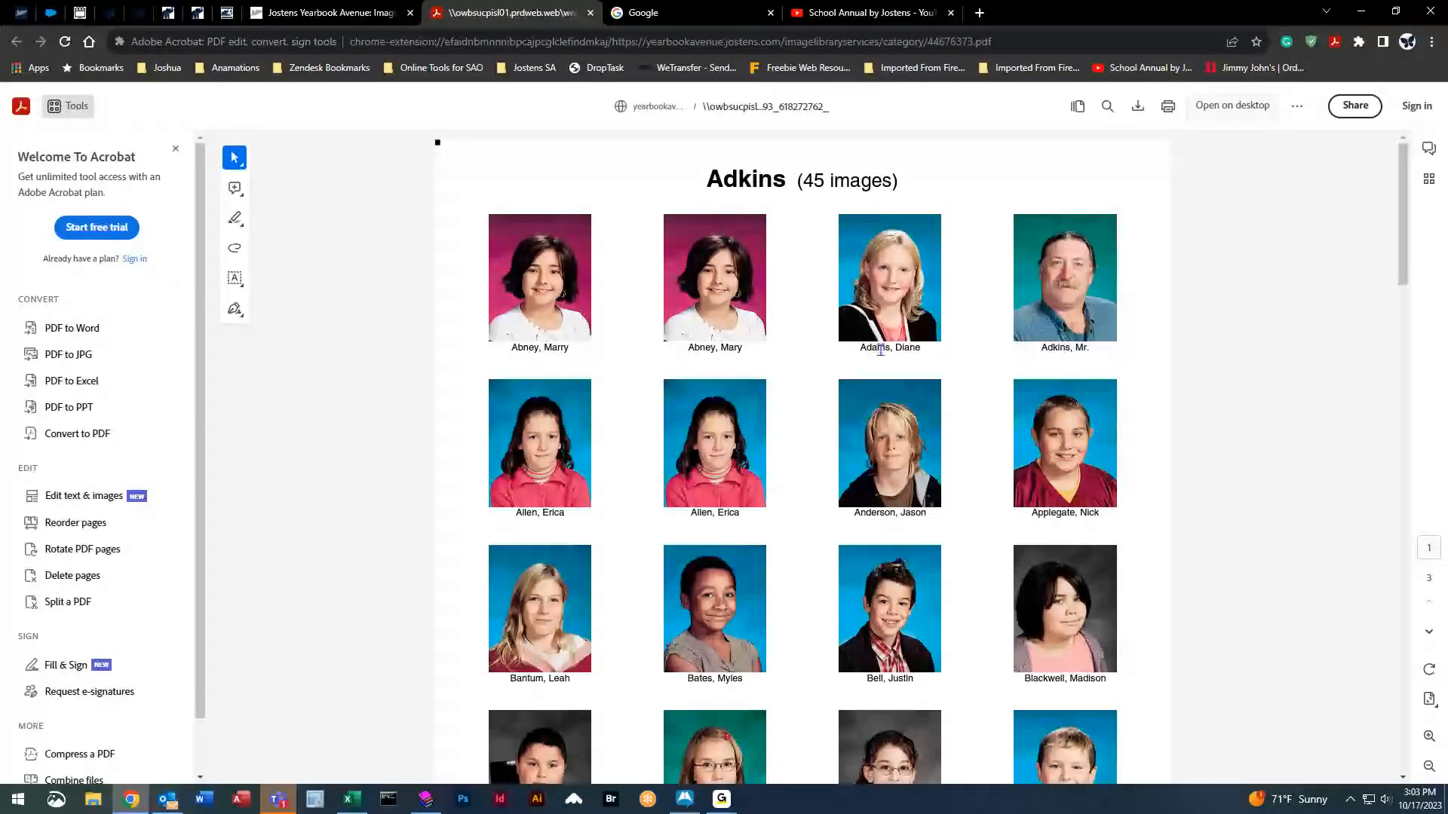
{"action": "scroll", "coordinate": [968, 391], "scroll_direction": "down", "scroll_amount": 5}
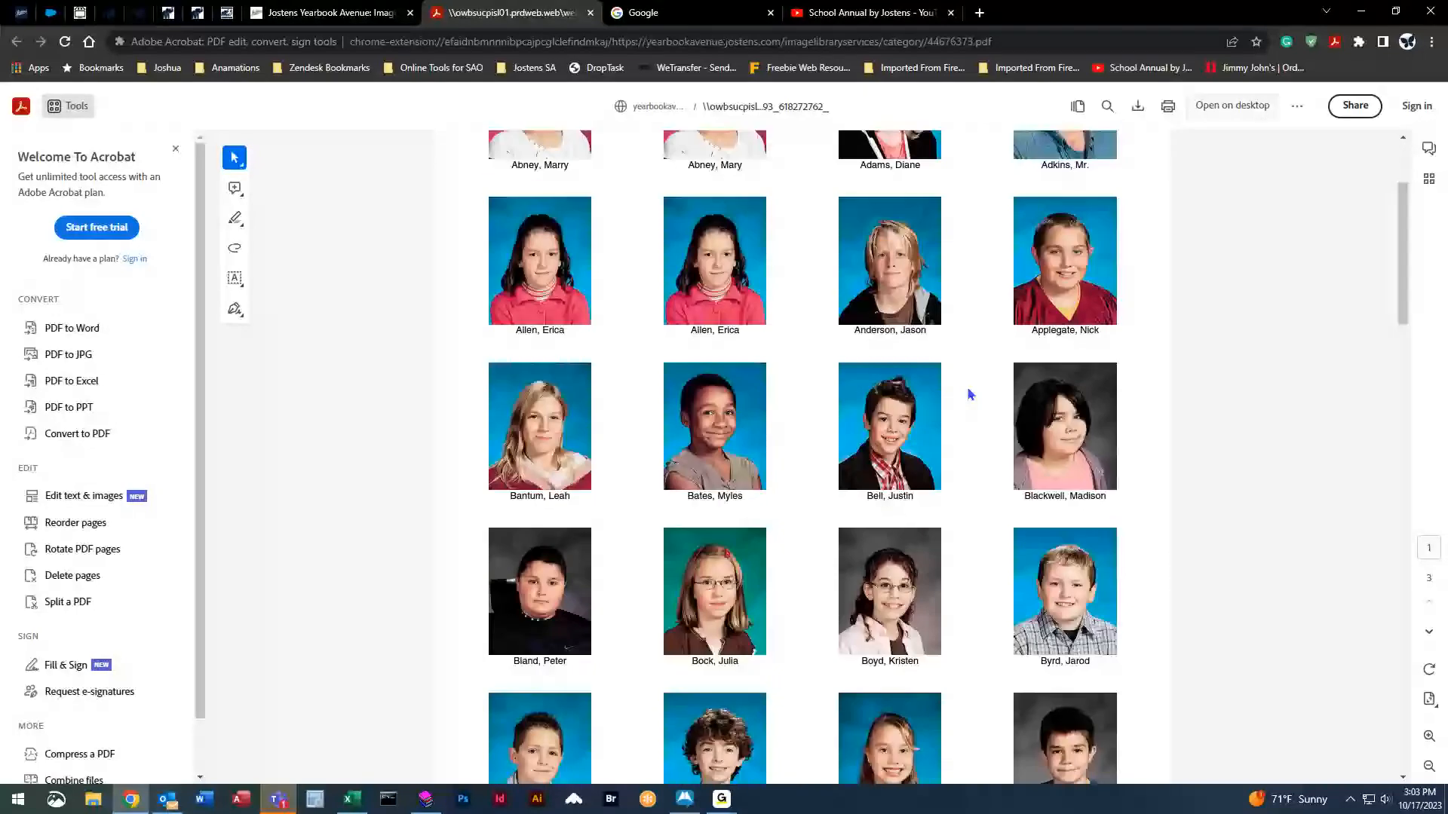
{"action": "left_click_drag", "start_coordinate": [1401, 276], "coordinate": [1357, 139]}
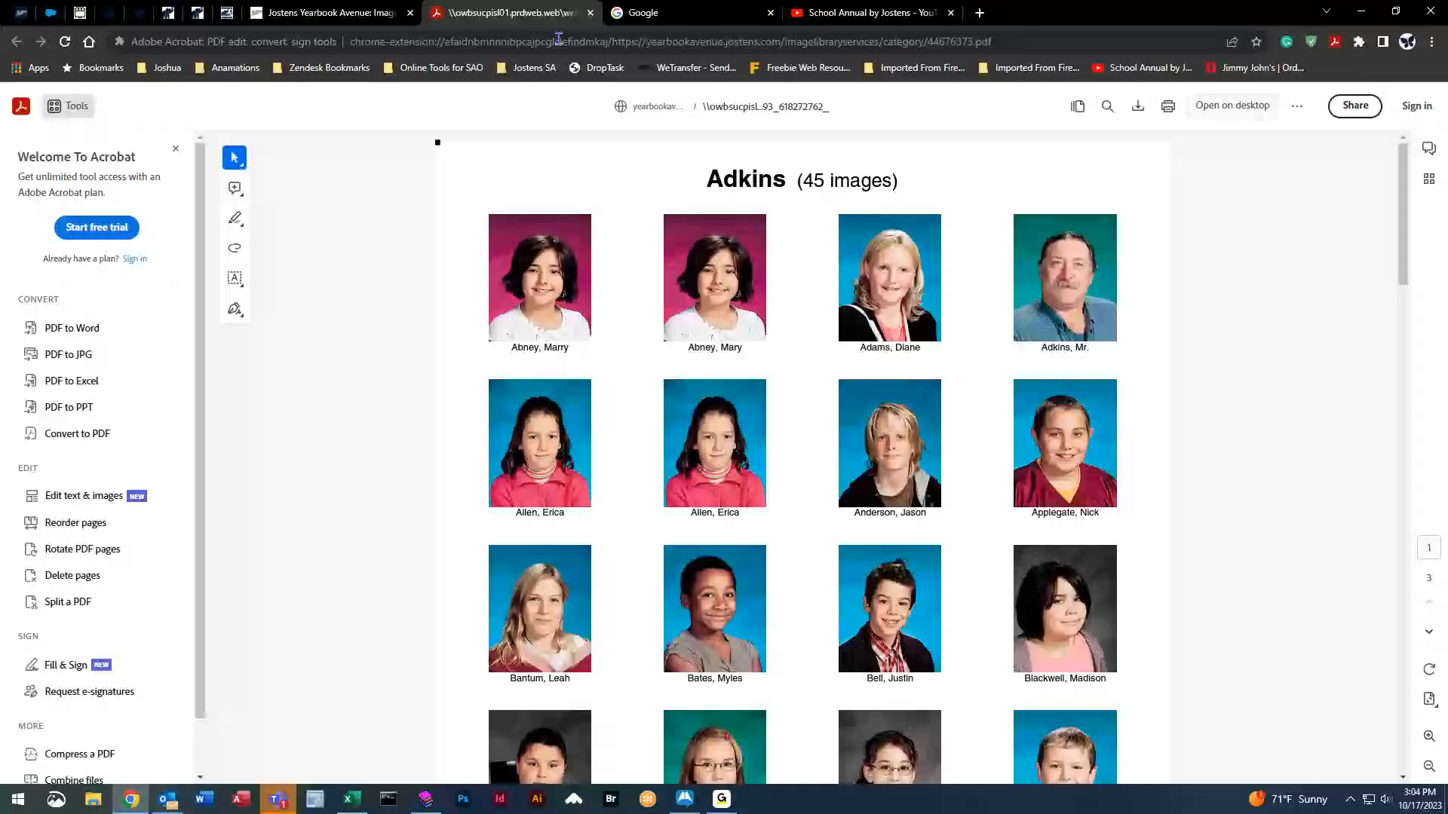
{"action": "left_click", "coordinate": [590, 12]}
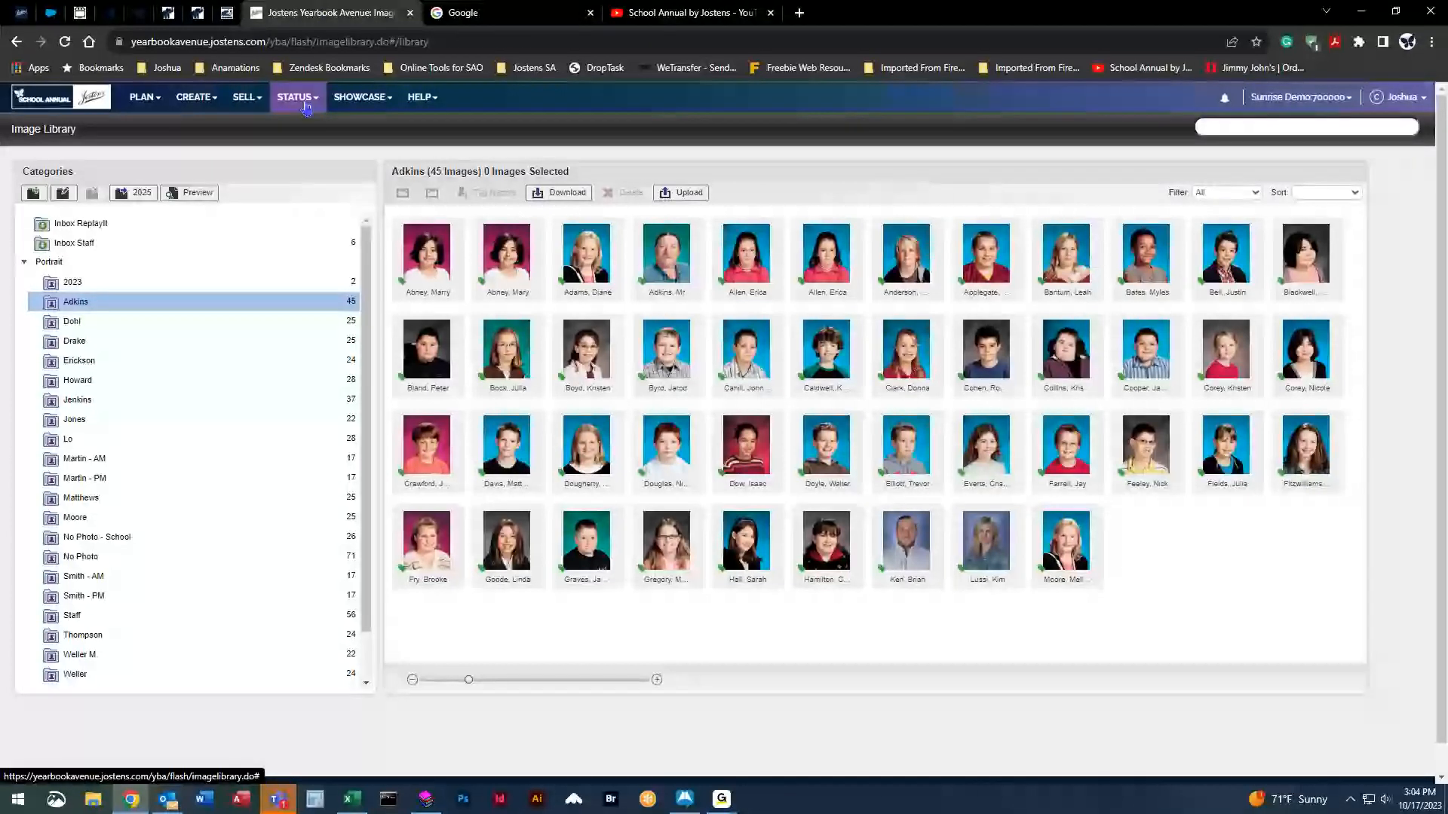
Open the Coverage Report listing all 415 students.
{"action": "left_click", "coordinate": [192, 98]}
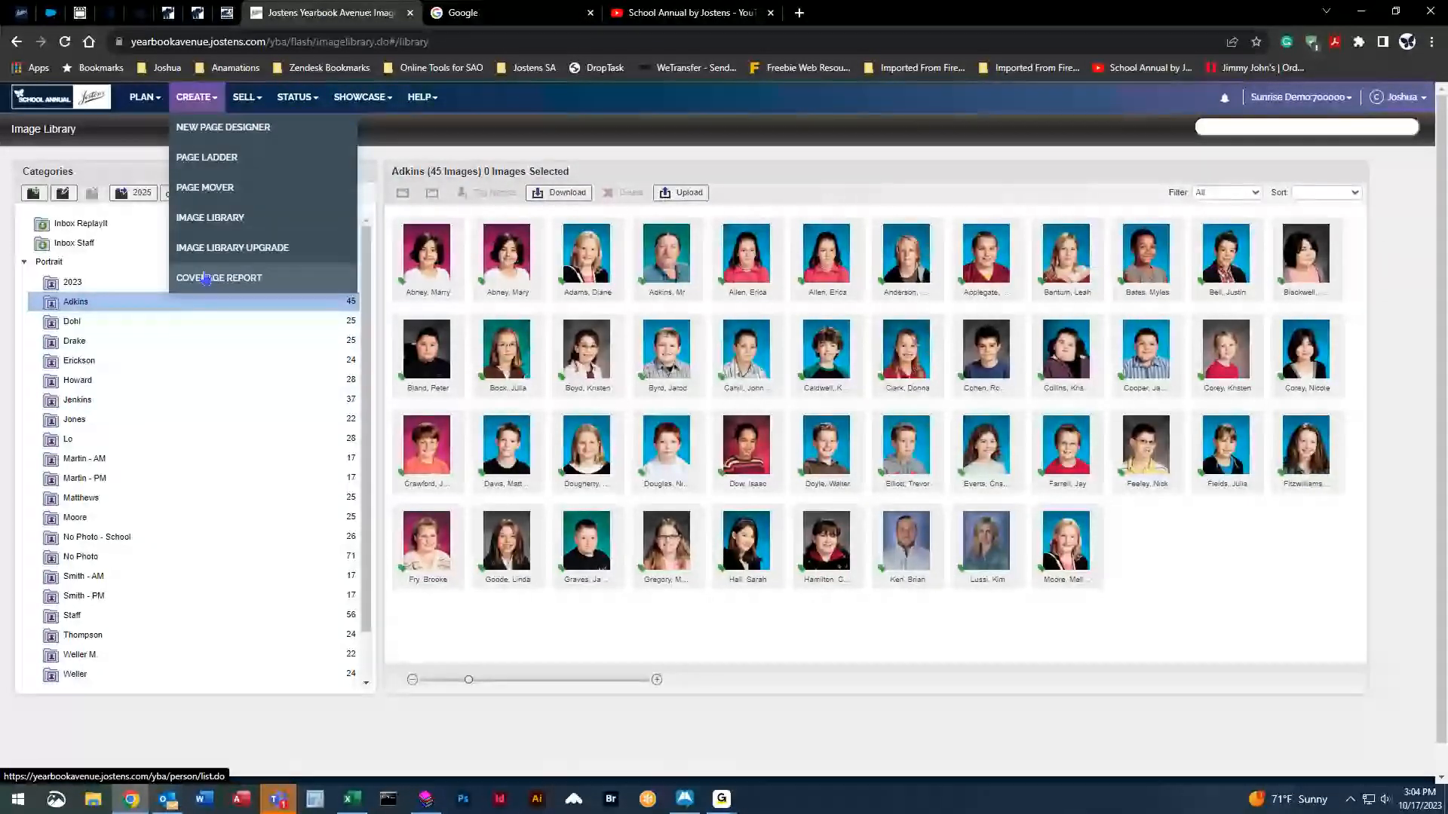
{"action": "left_click", "coordinate": [205, 277]}
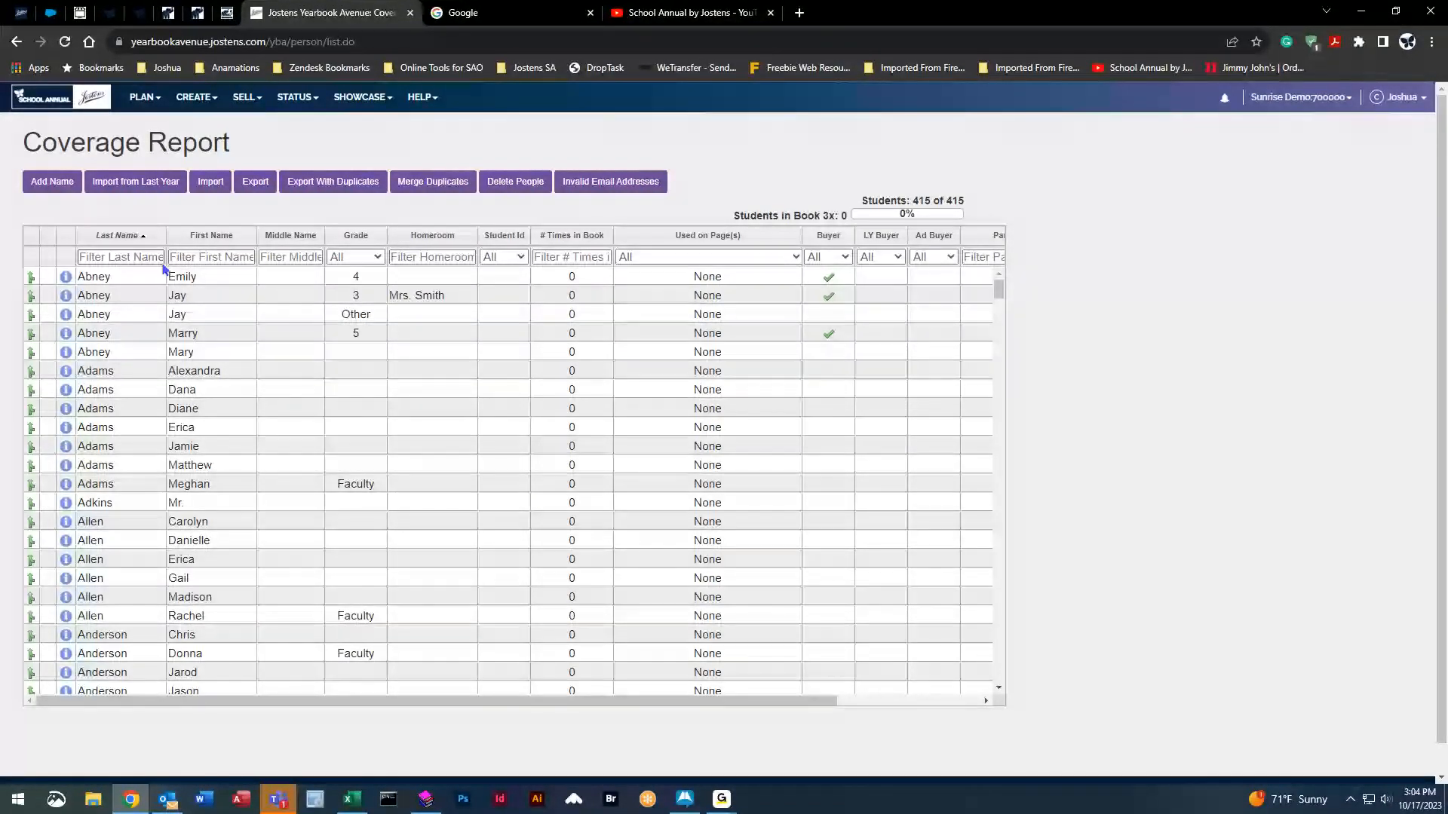
{"action": "scroll", "coordinate": [1005, 323], "scroll_direction": "down", "scroll_amount": 10}
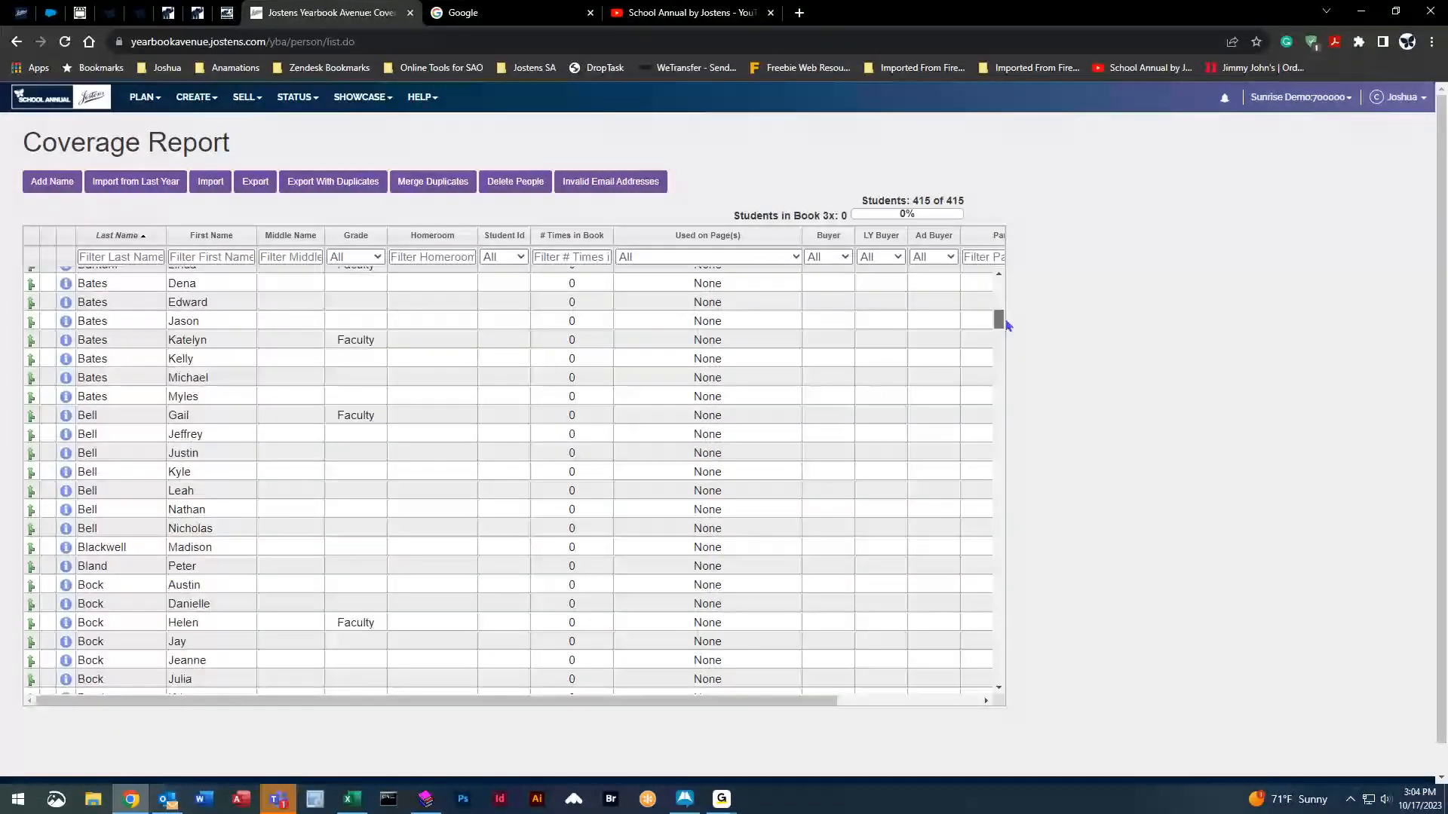
{"action": "left_click_drag", "start_coordinate": [1006, 321], "coordinate": [1027, 274]}
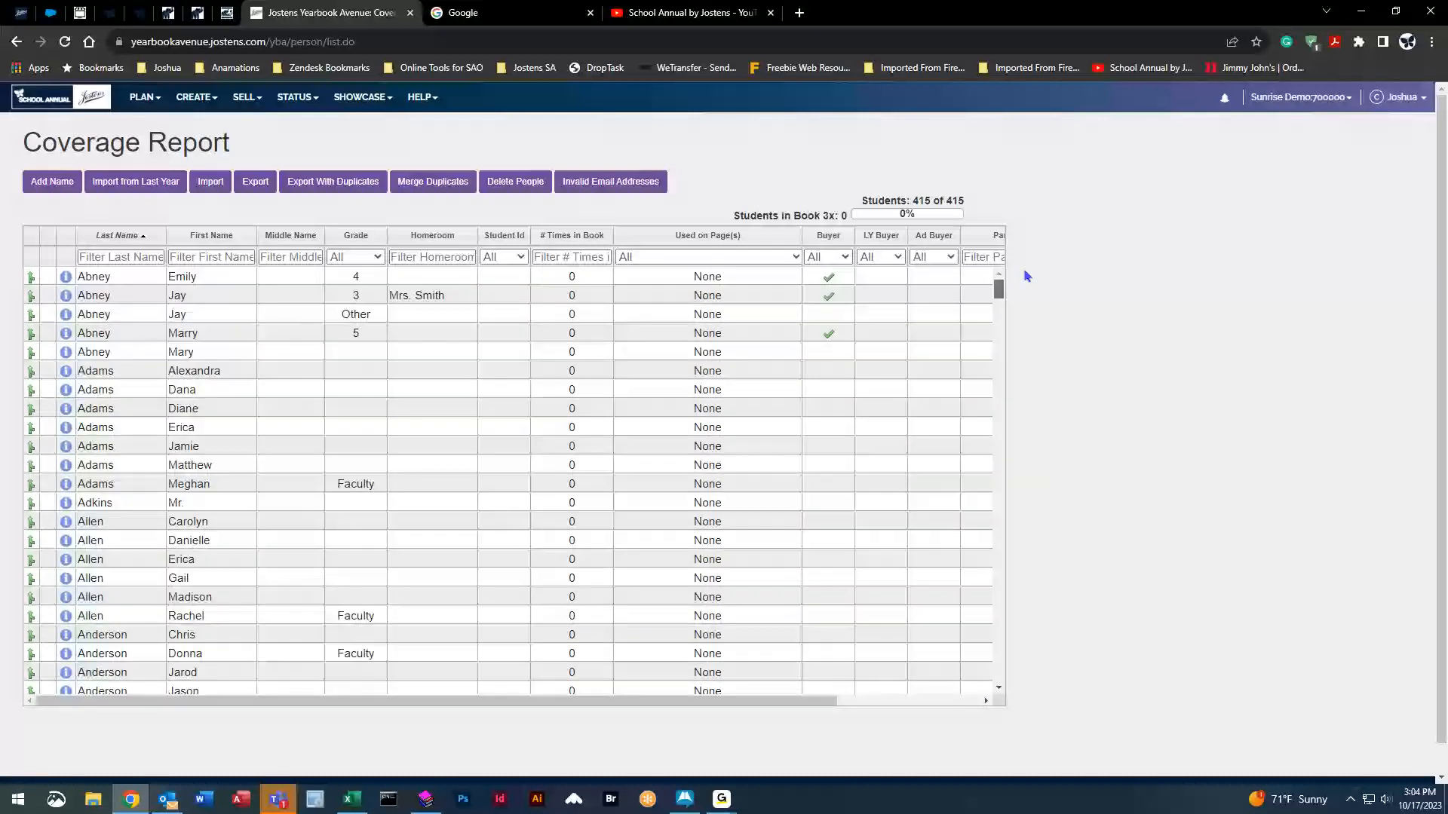
Correct the top student's first name, replacing its last letter with 'ie'.
{"action": "double_click", "coordinate": [212, 278]}
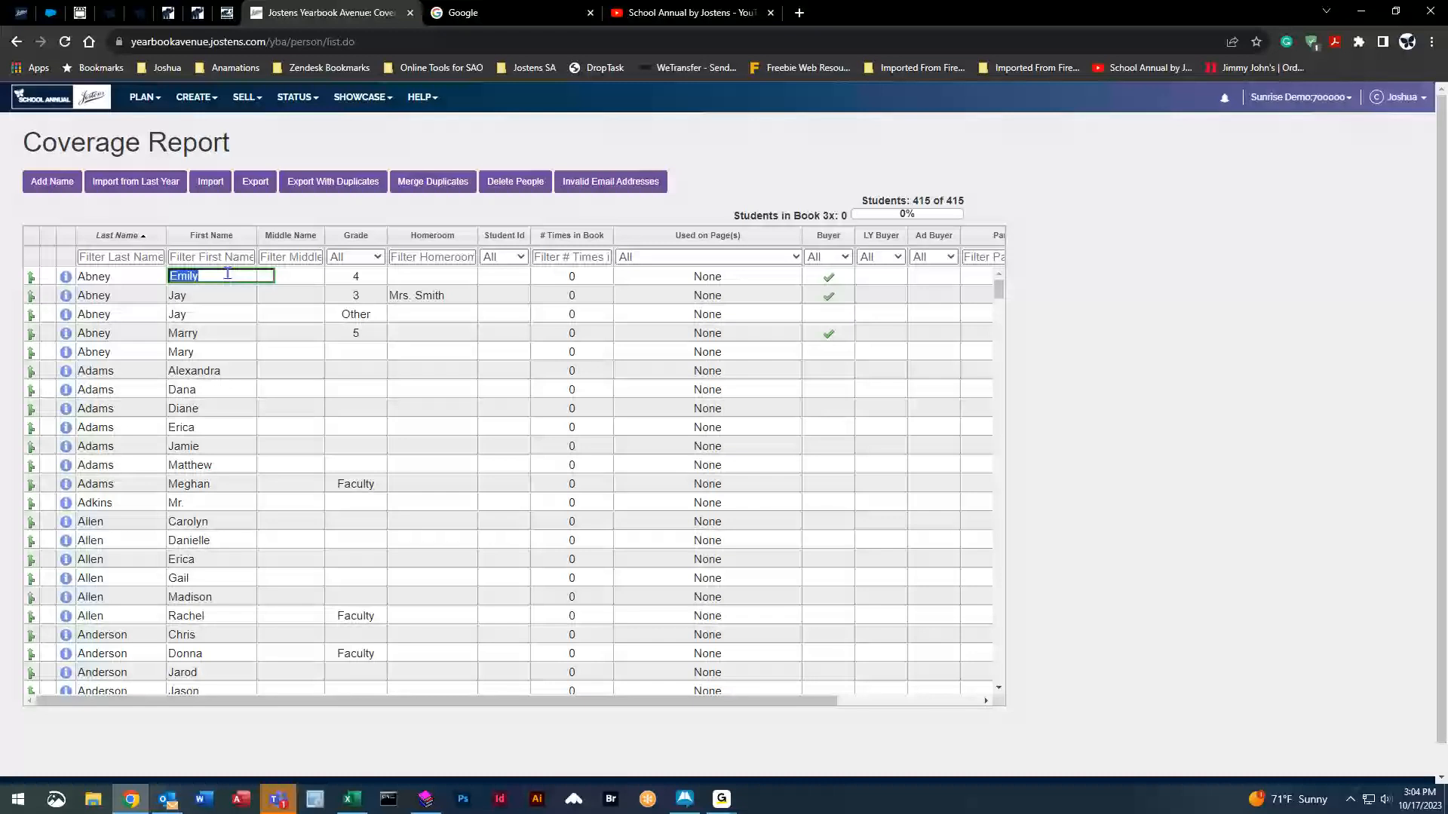
{"action": "left_click", "coordinate": [227, 274]}
{"action": "key", "text": "BackSpace"}
{"action": "type", "text": "ie"}
{"action": "left_click", "coordinate": [299, 276]}
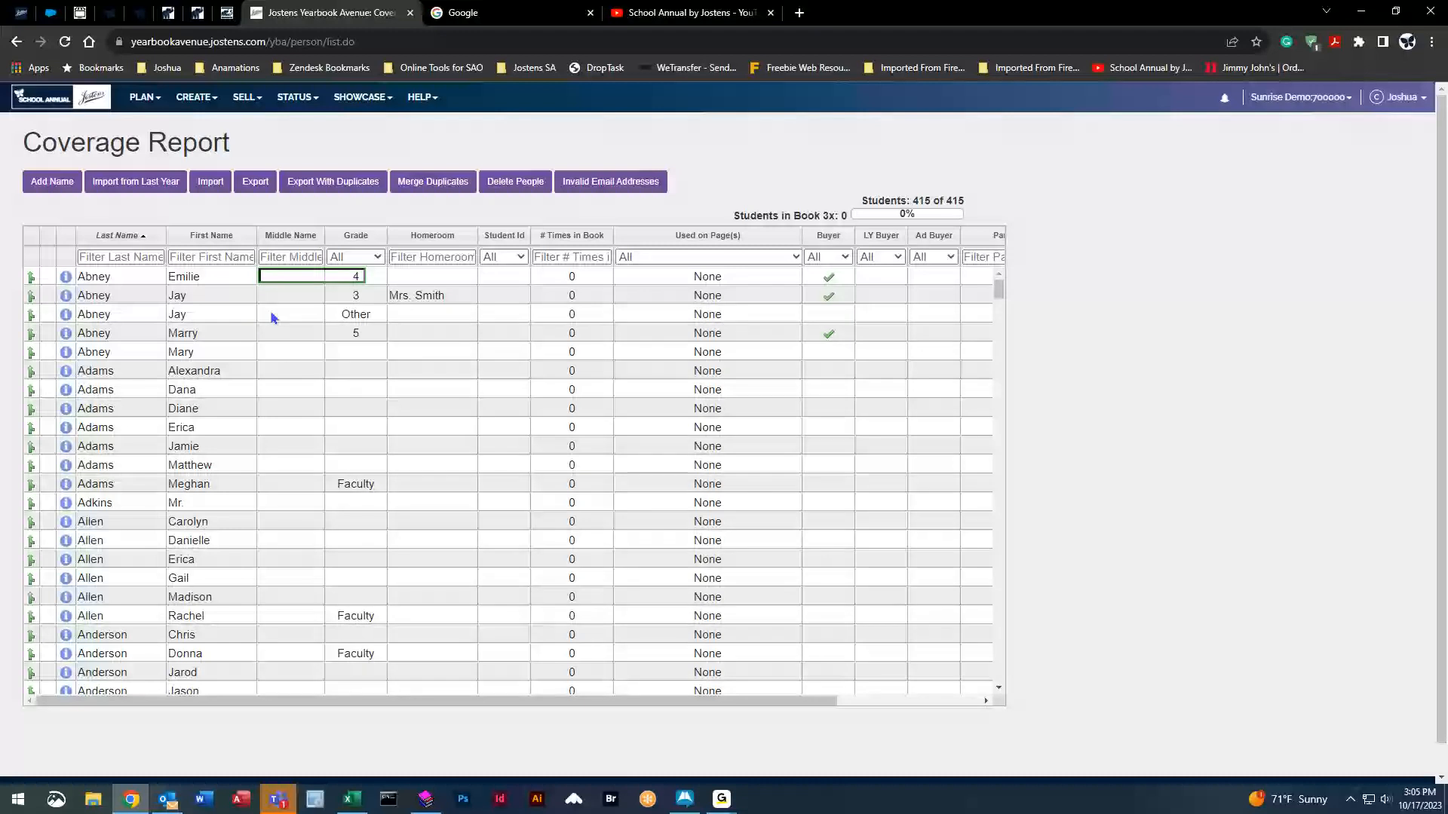
Sort by Used on Page(s) ascending so students placed on page 60 appear first.
{"action": "left_click", "coordinate": [715, 236]}
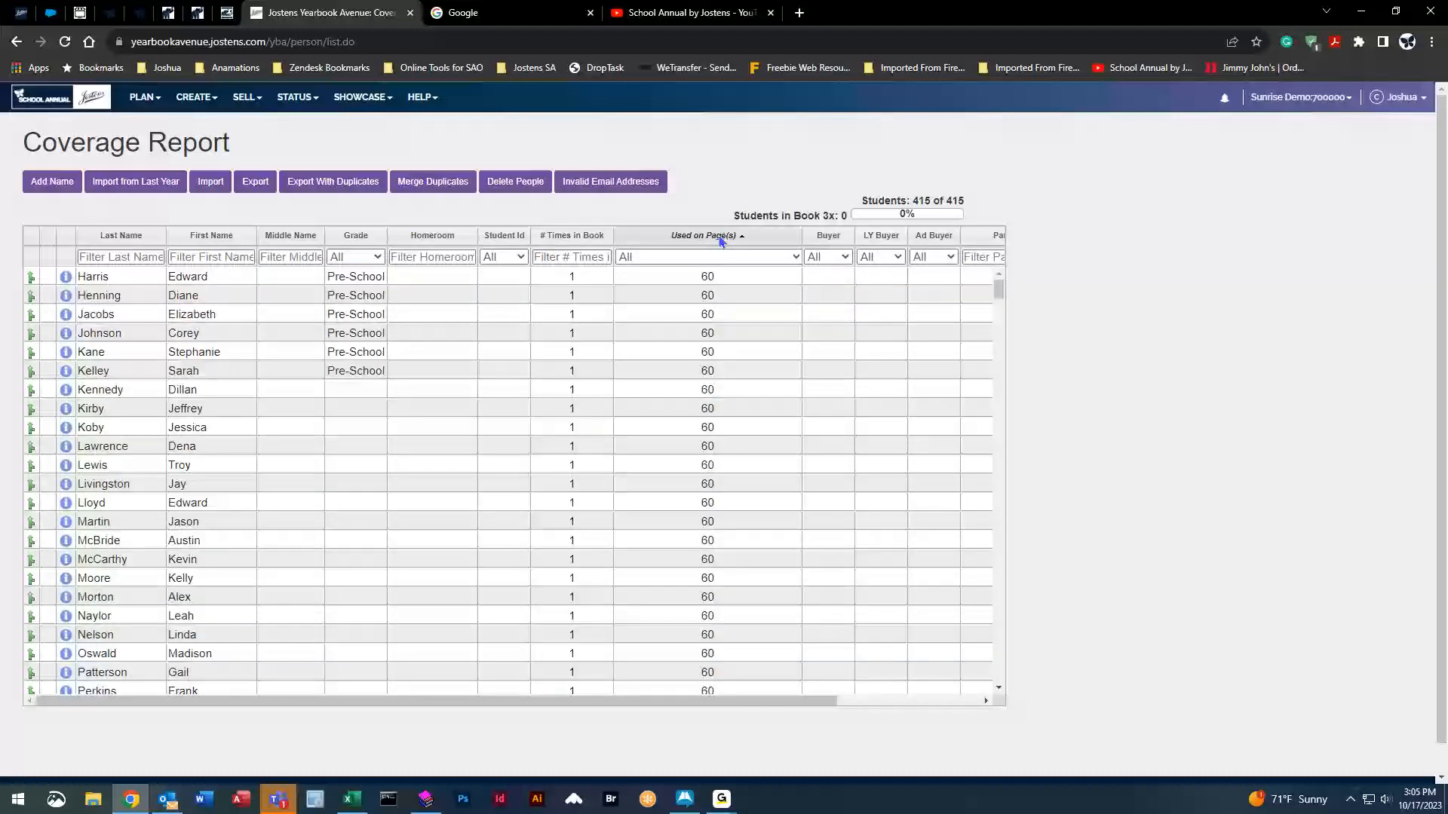
{"action": "left_click", "coordinate": [715, 236]}
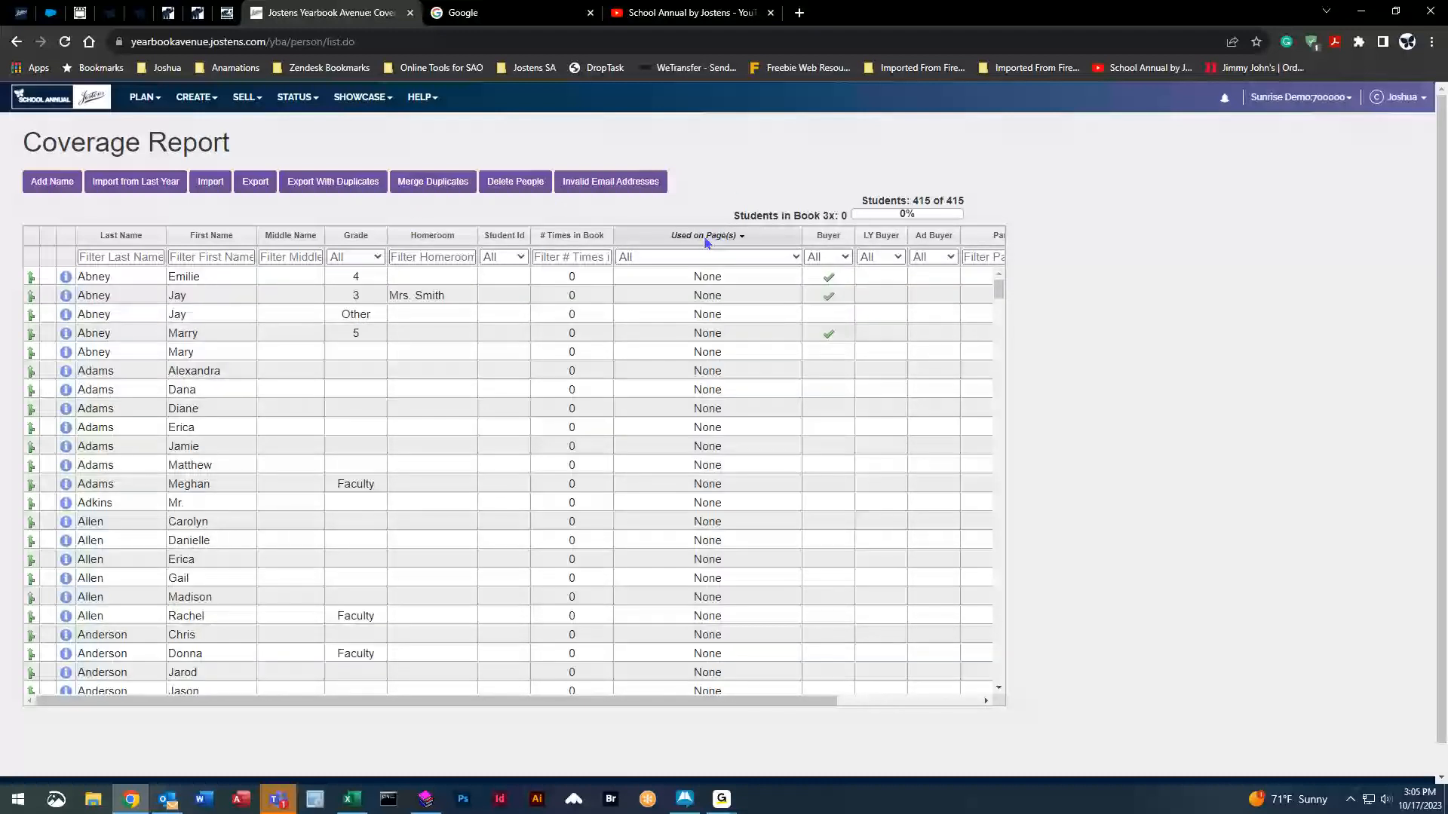
{"action": "left_click", "coordinate": [602, 236]}
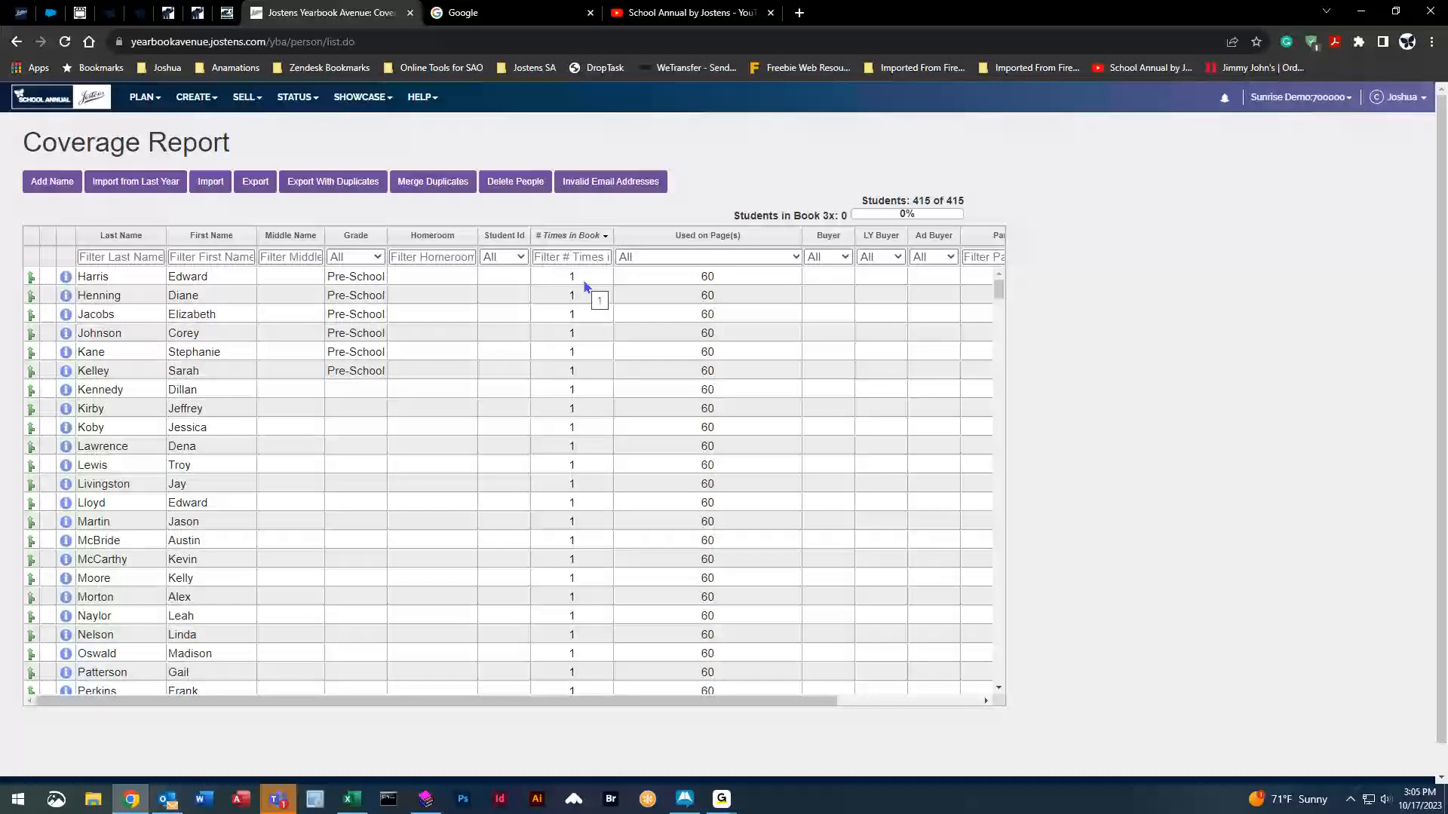
{"action": "left_click", "coordinate": [725, 236]}
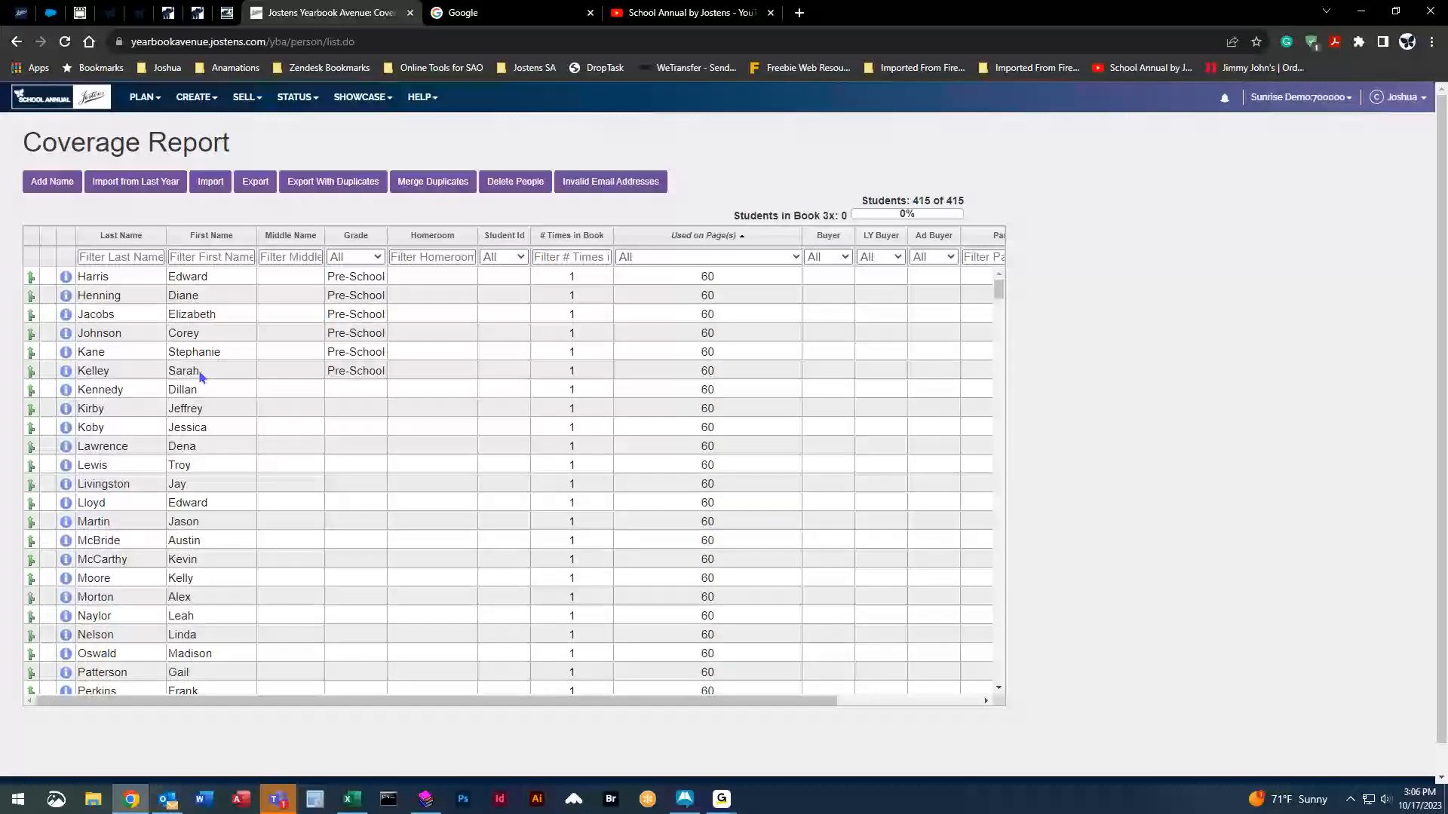
{"action": "left_click", "coordinate": [221, 276]}
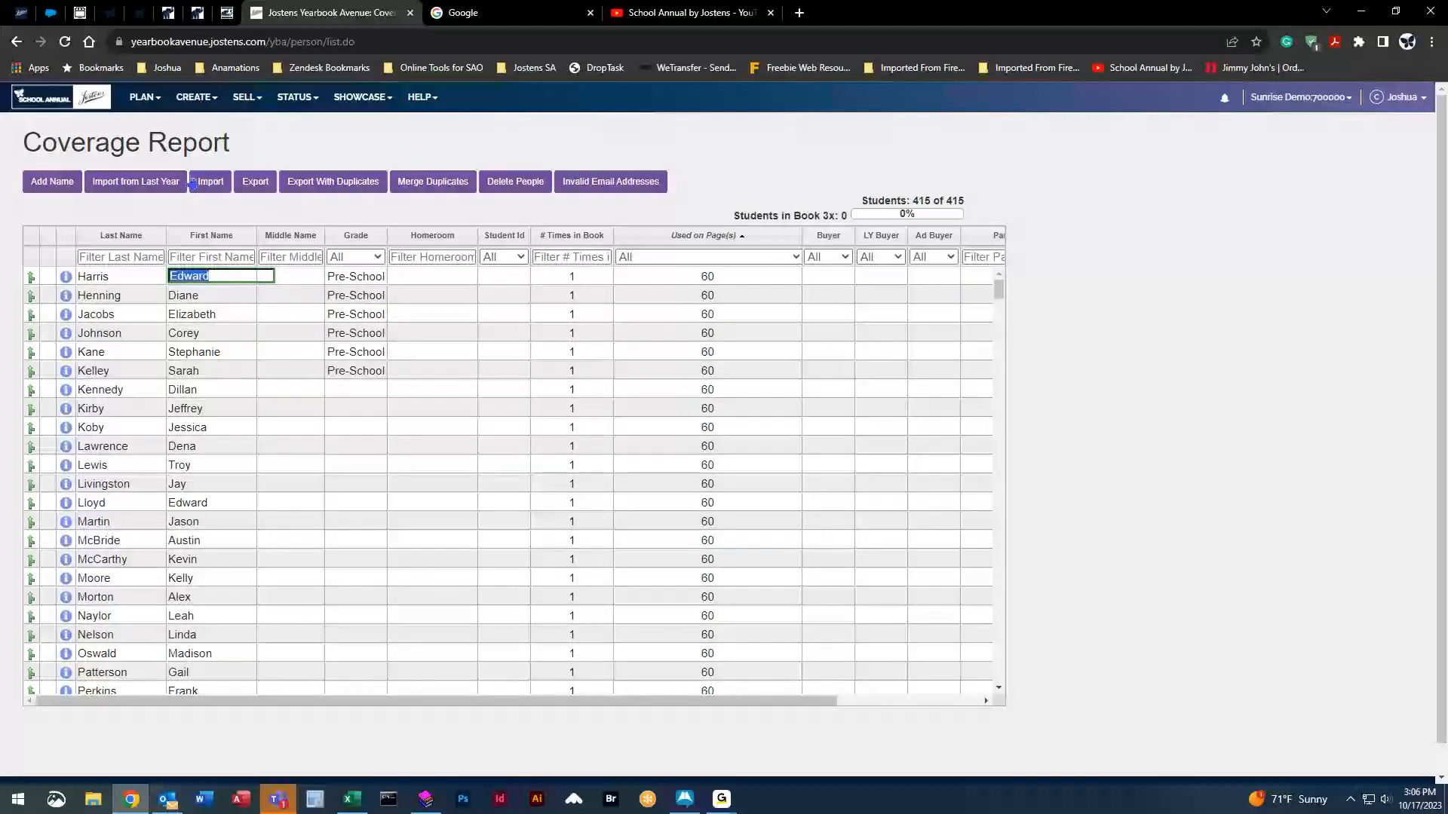
{"action": "left_click", "coordinate": [209, 104]}
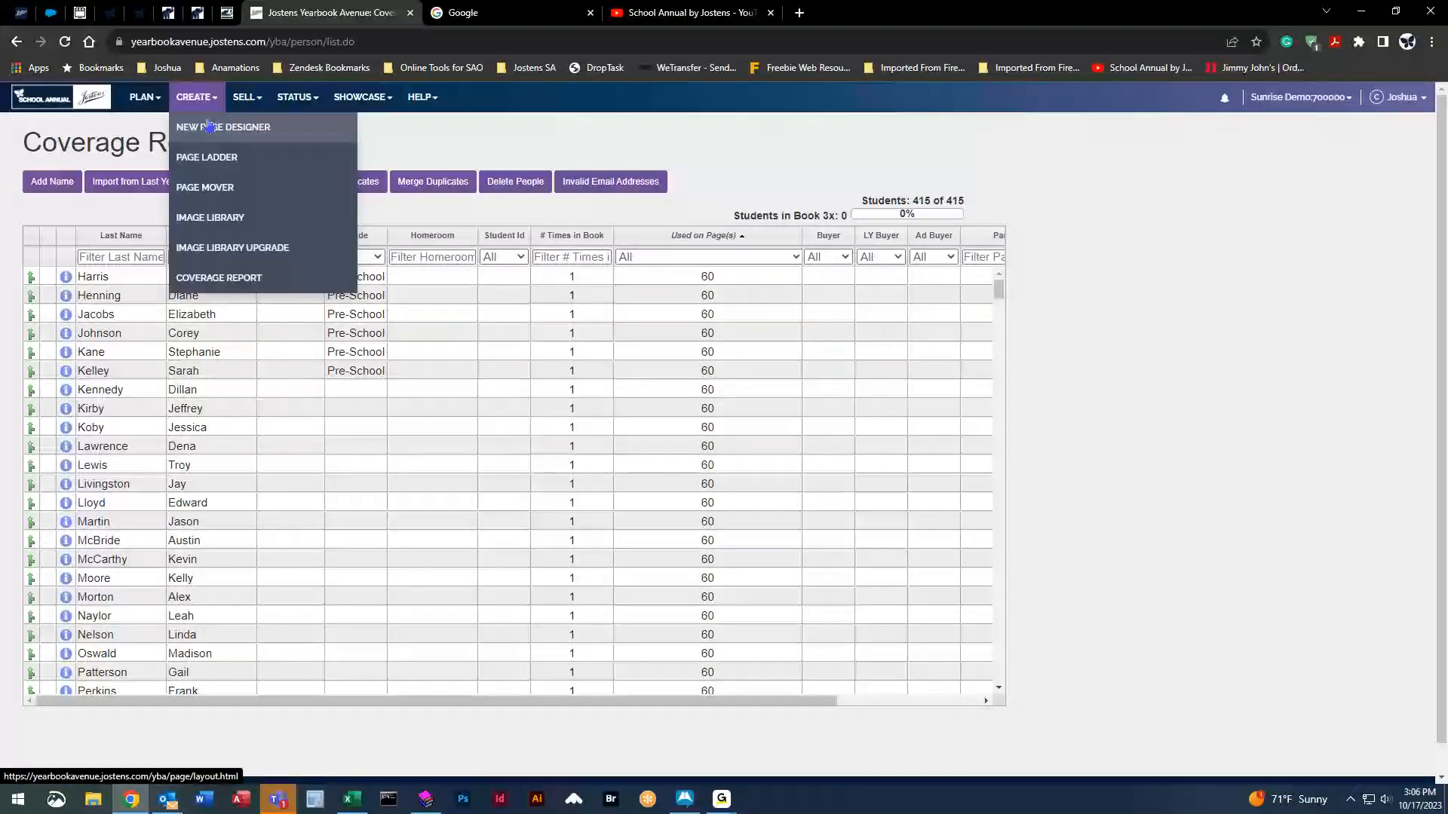
Return to the Image Library and select the first homeroom portrait, 5040.jpg.
{"action": "left_click", "coordinate": [252, 217]}
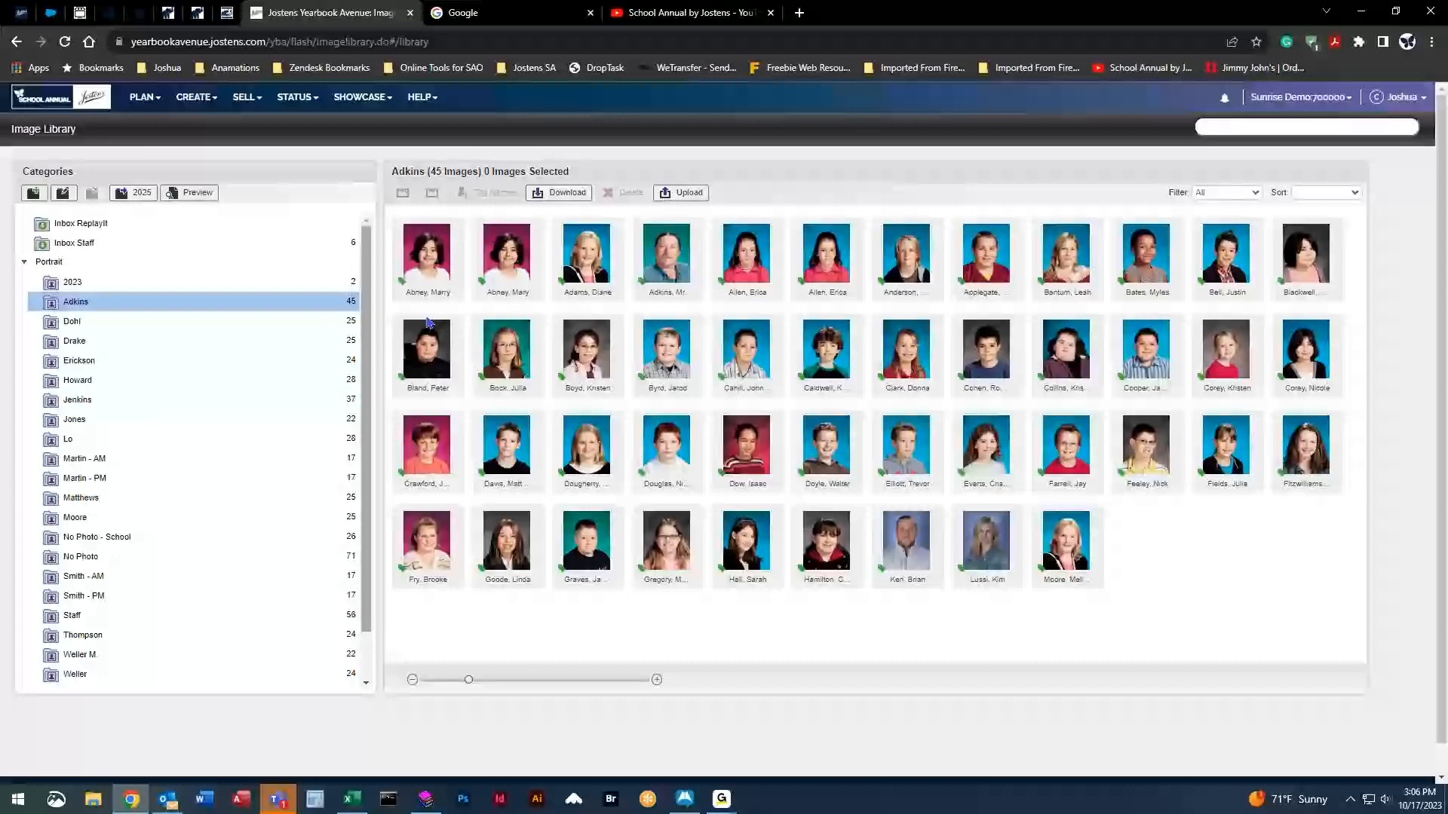
{"action": "left_click", "coordinate": [428, 263]}
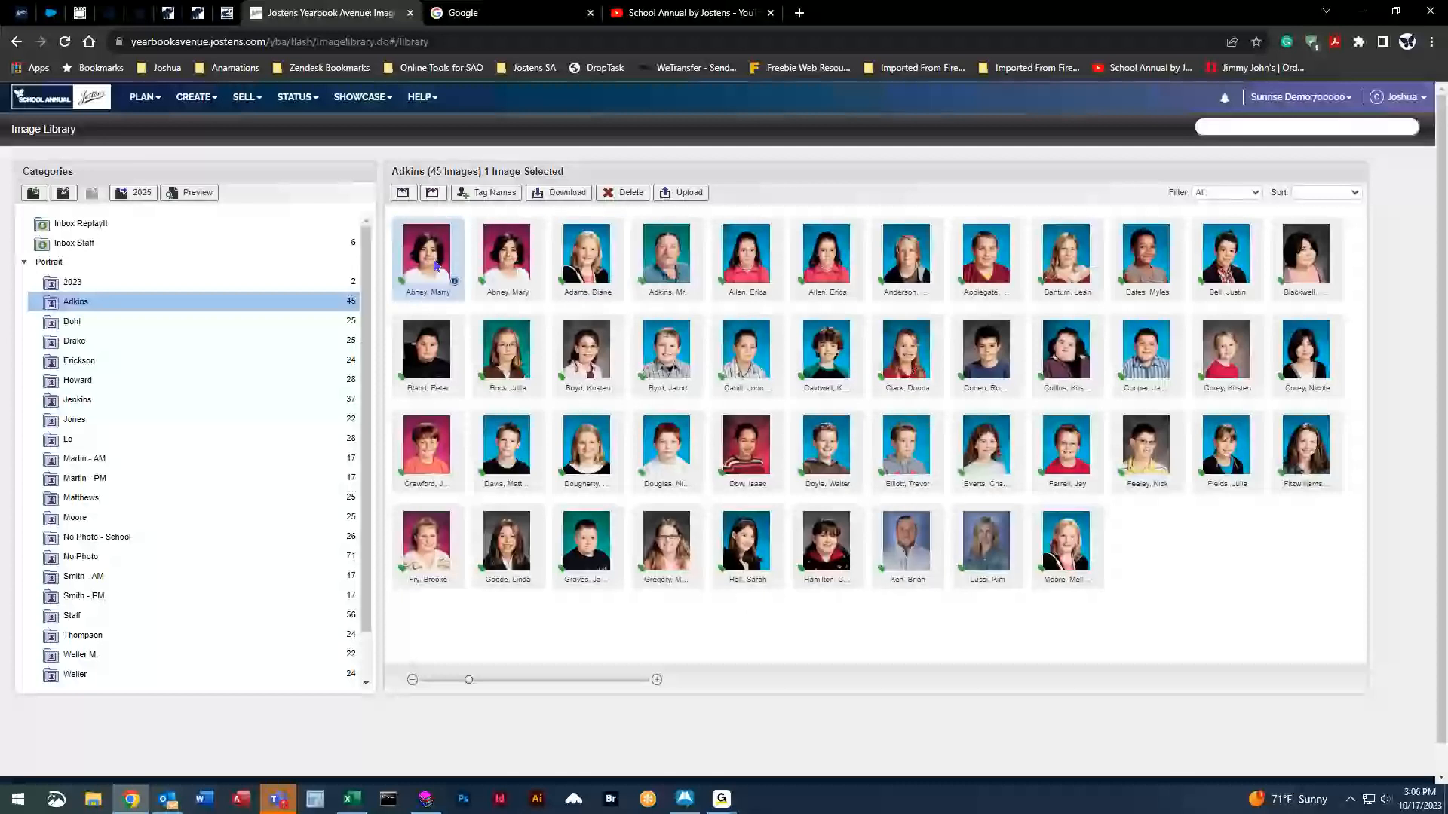
{"action": "left_click_drag", "start_coordinate": [433, 258], "coordinate": [425, 258]}
Set portrait 5040.jpg to Don't Use Portrait and apply the change.
{"action": "left_click", "coordinate": [487, 194]}
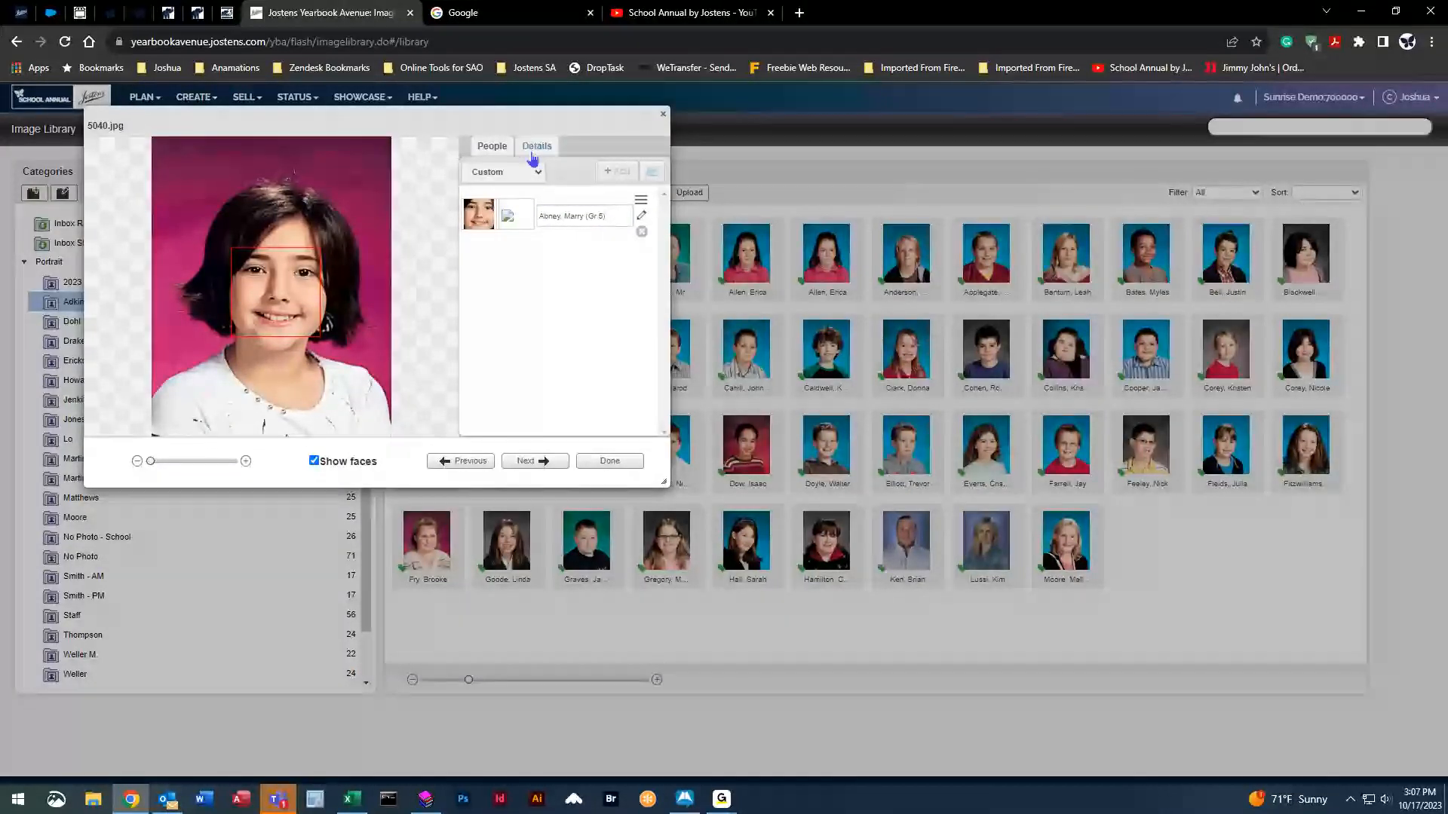
{"action": "left_click", "coordinate": [540, 150]}
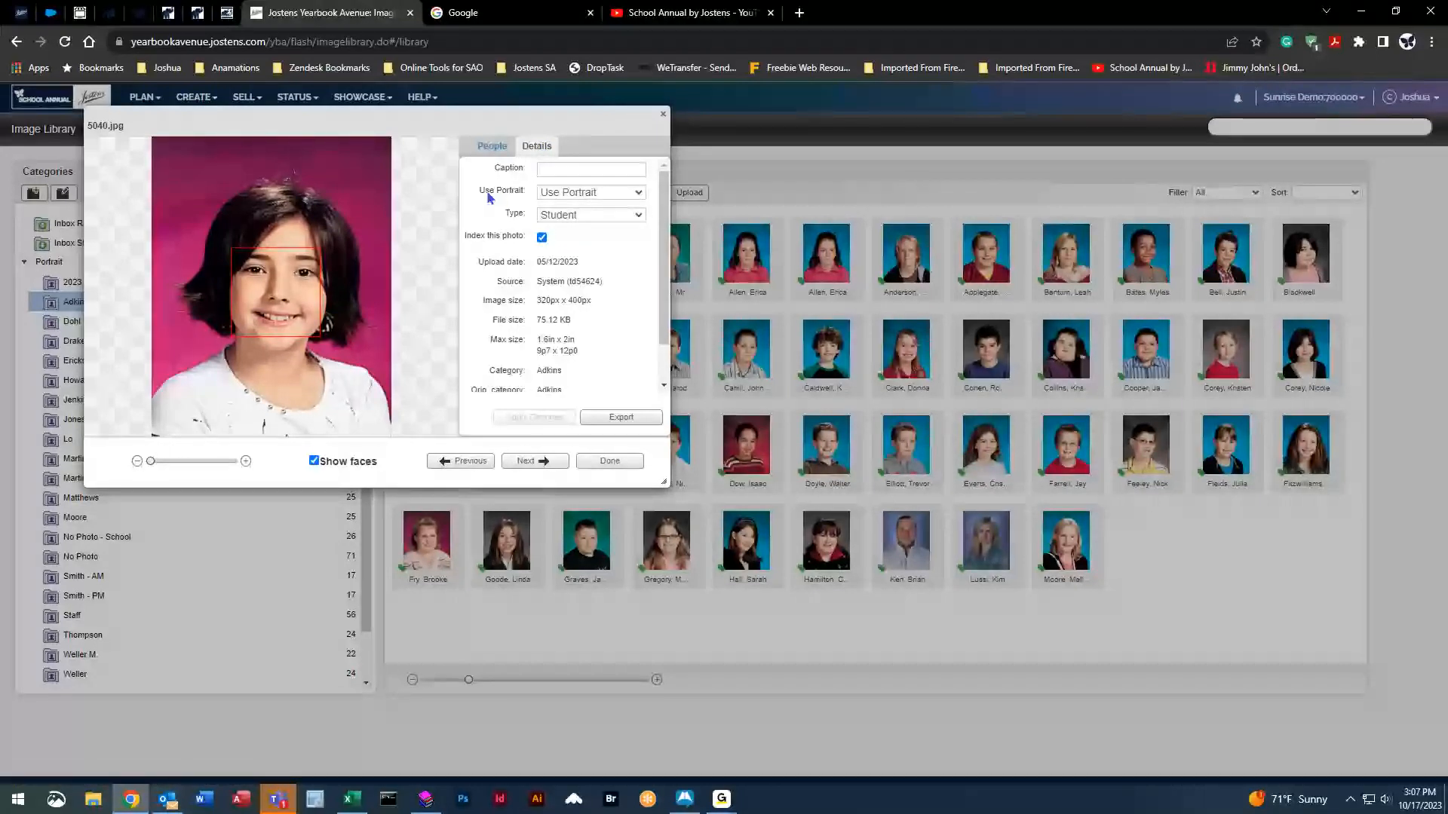
{"action": "left_click", "coordinate": [639, 194]}
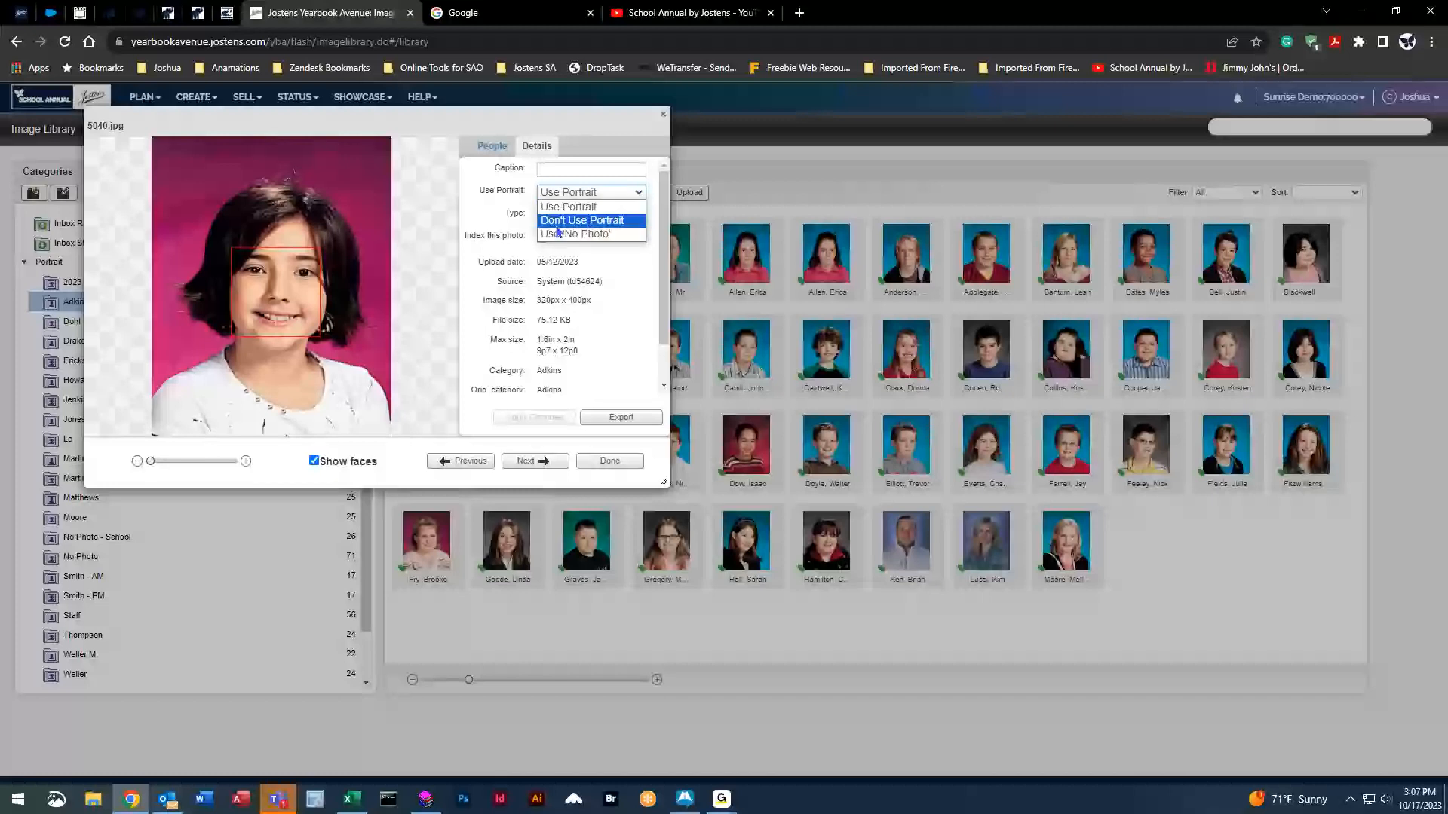
{"action": "left_click", "coordinate": [595, 221]}
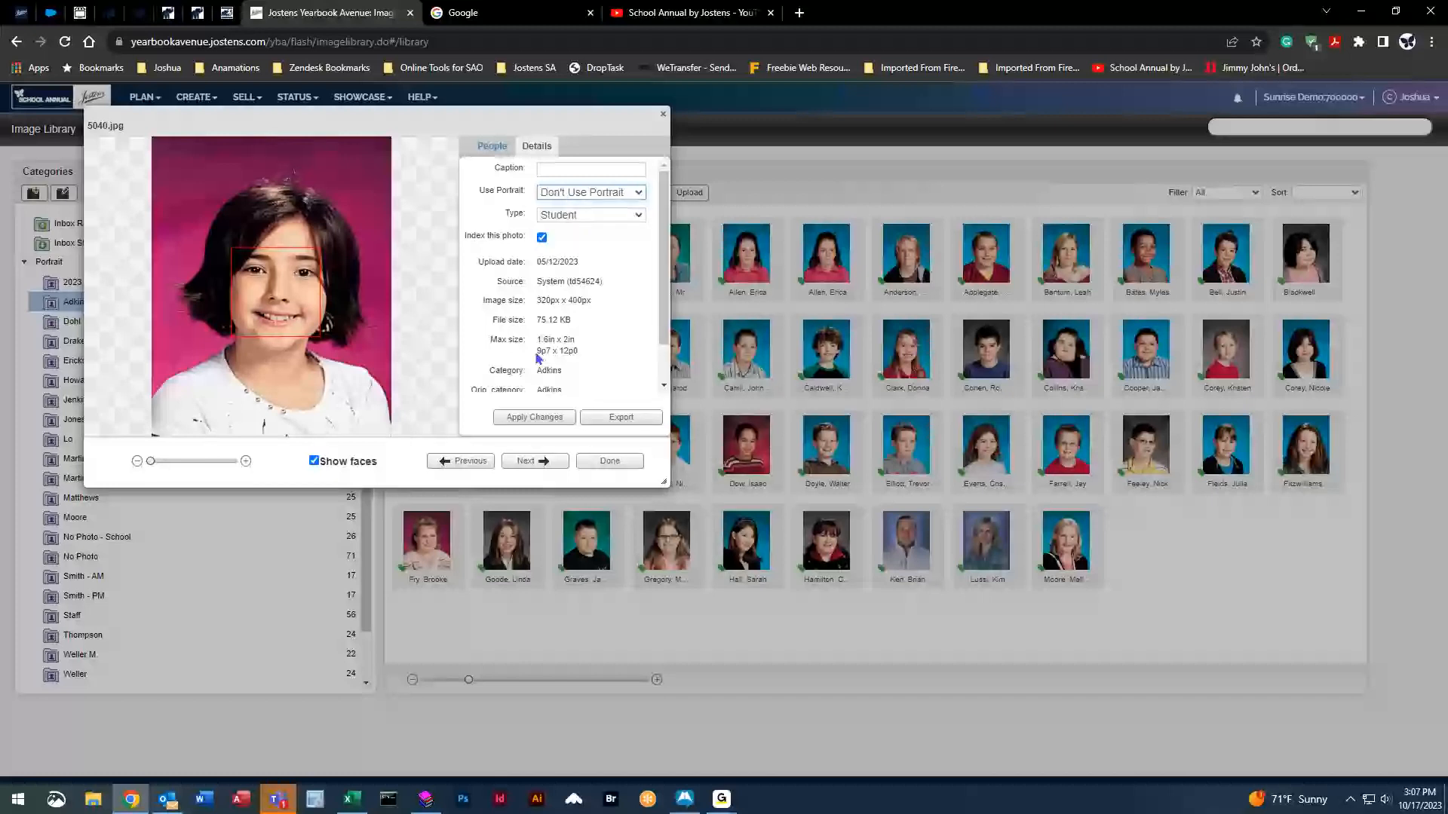
{"action": "left_click", "coordinate": [536, 417]}
{"action": "left_click", "coordinate": [612, 461]}
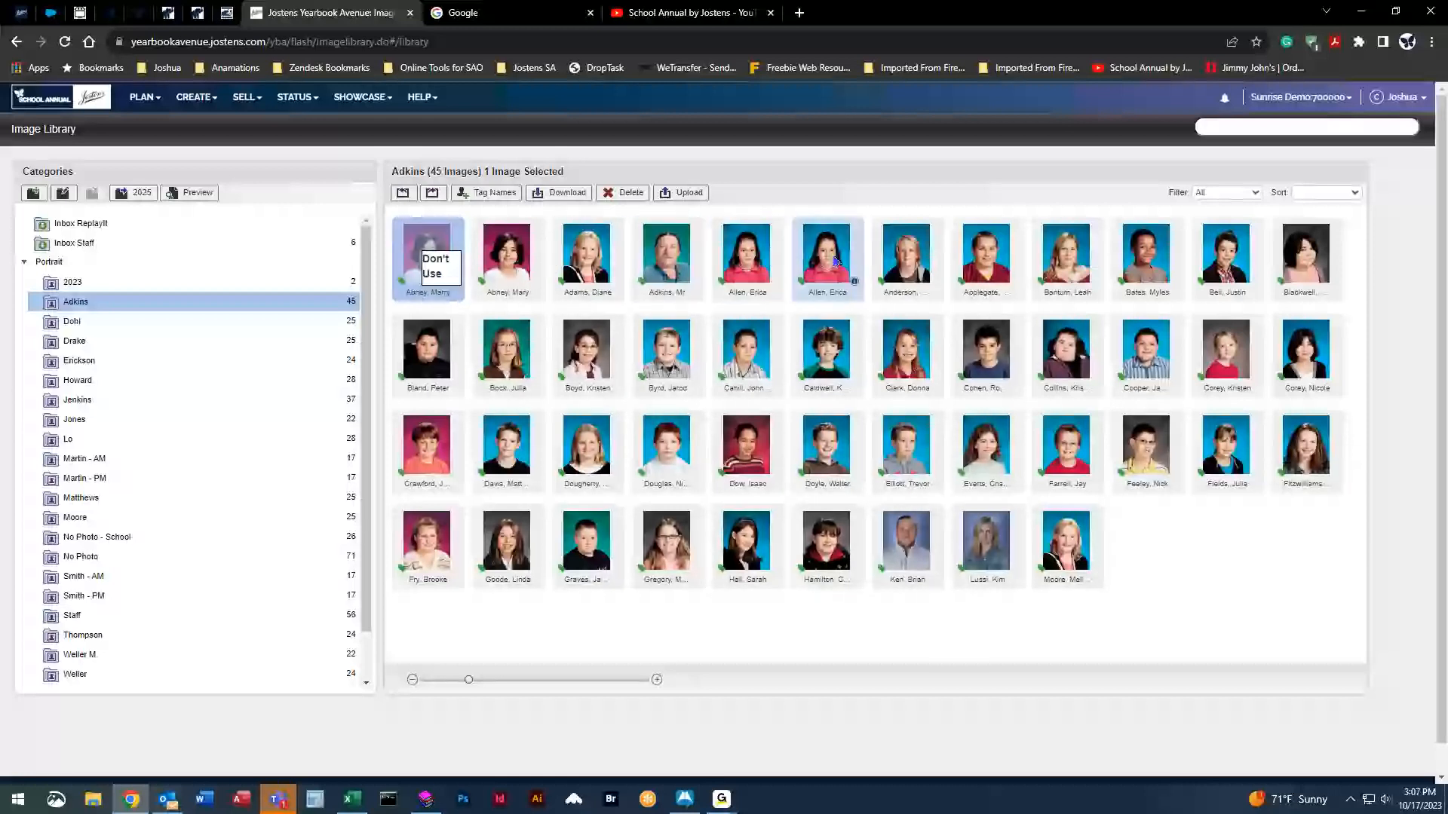
Also set the fifth first-row portrait, 5003.jpg, to Don't Use Portrait.
{"action": "left_click", "coordinate": [747, 251]}
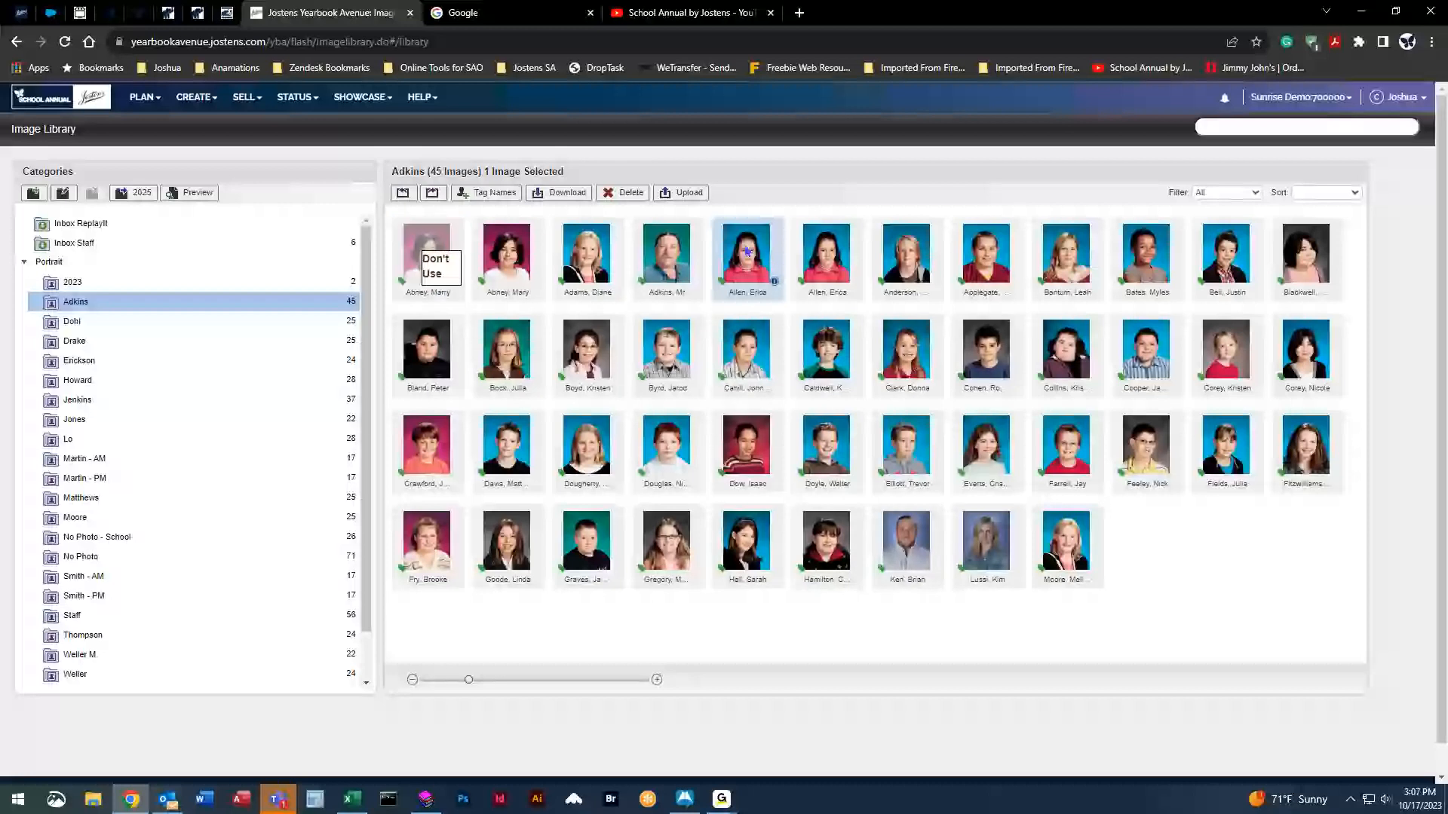
{"action": "left_click", "coordinate": [774, 287]}
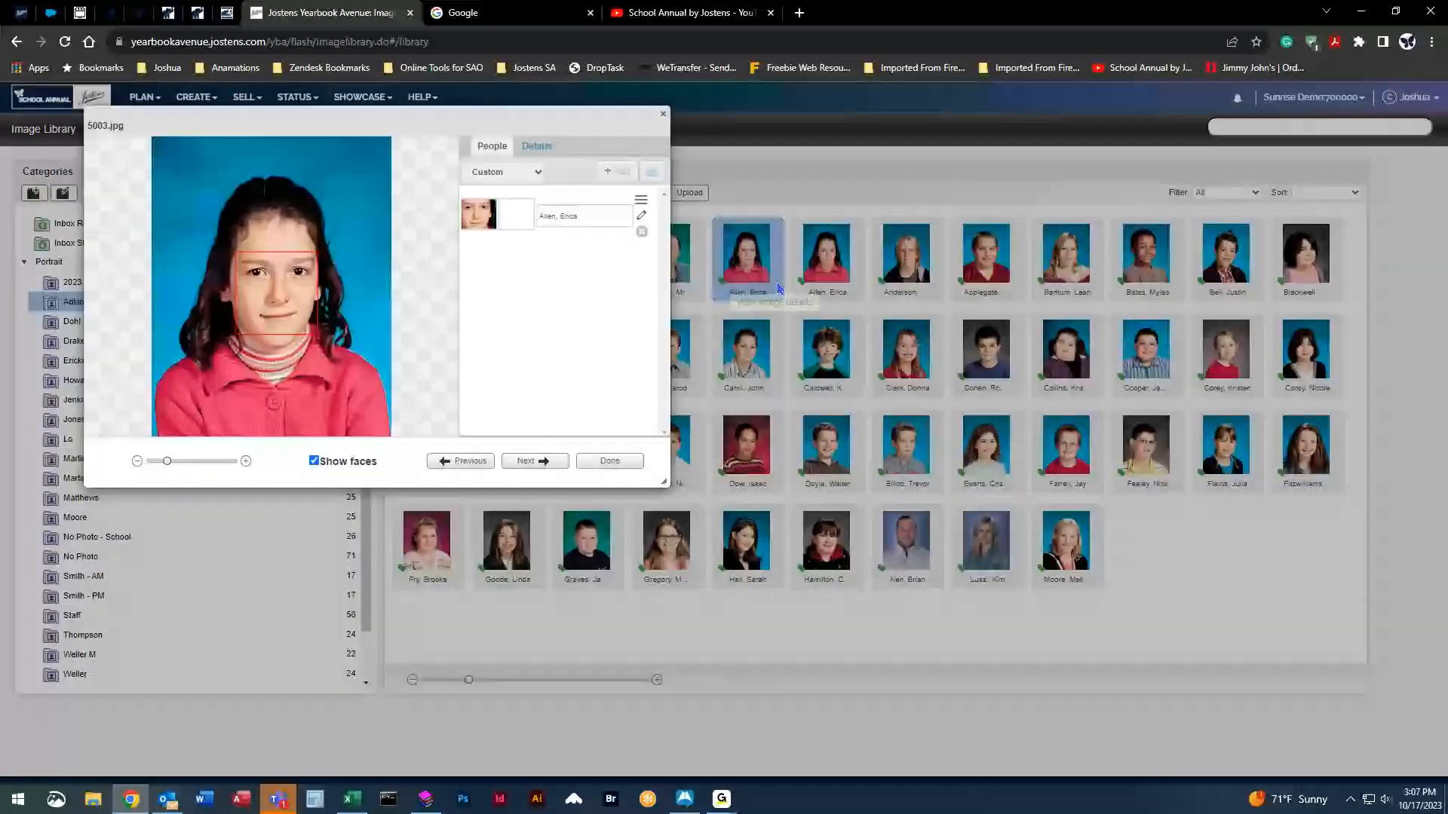
{"action": "left_click", "coordinate": [538, 151]}
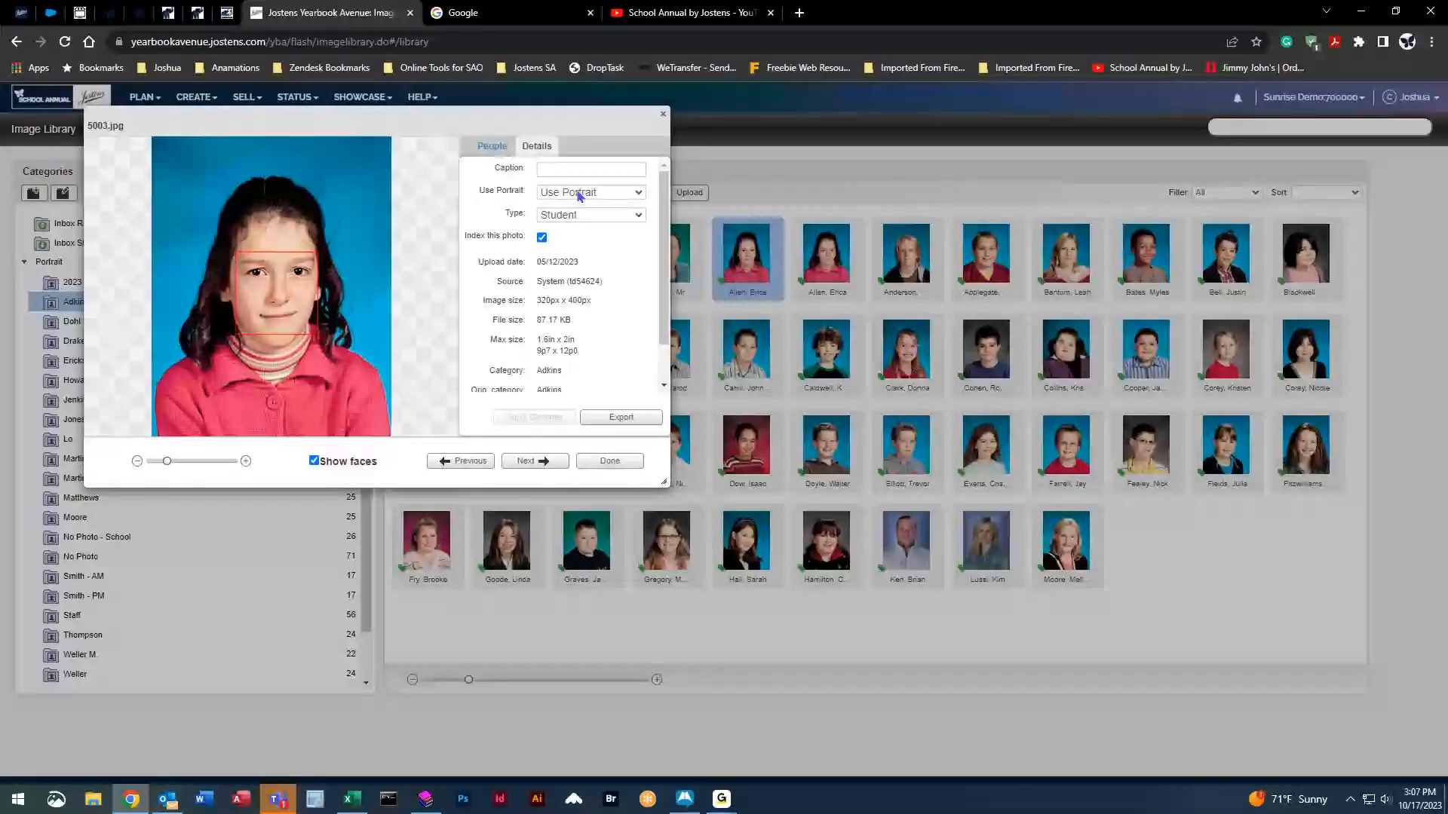
{"action": "left_click", "coordinate": [639, 194]}
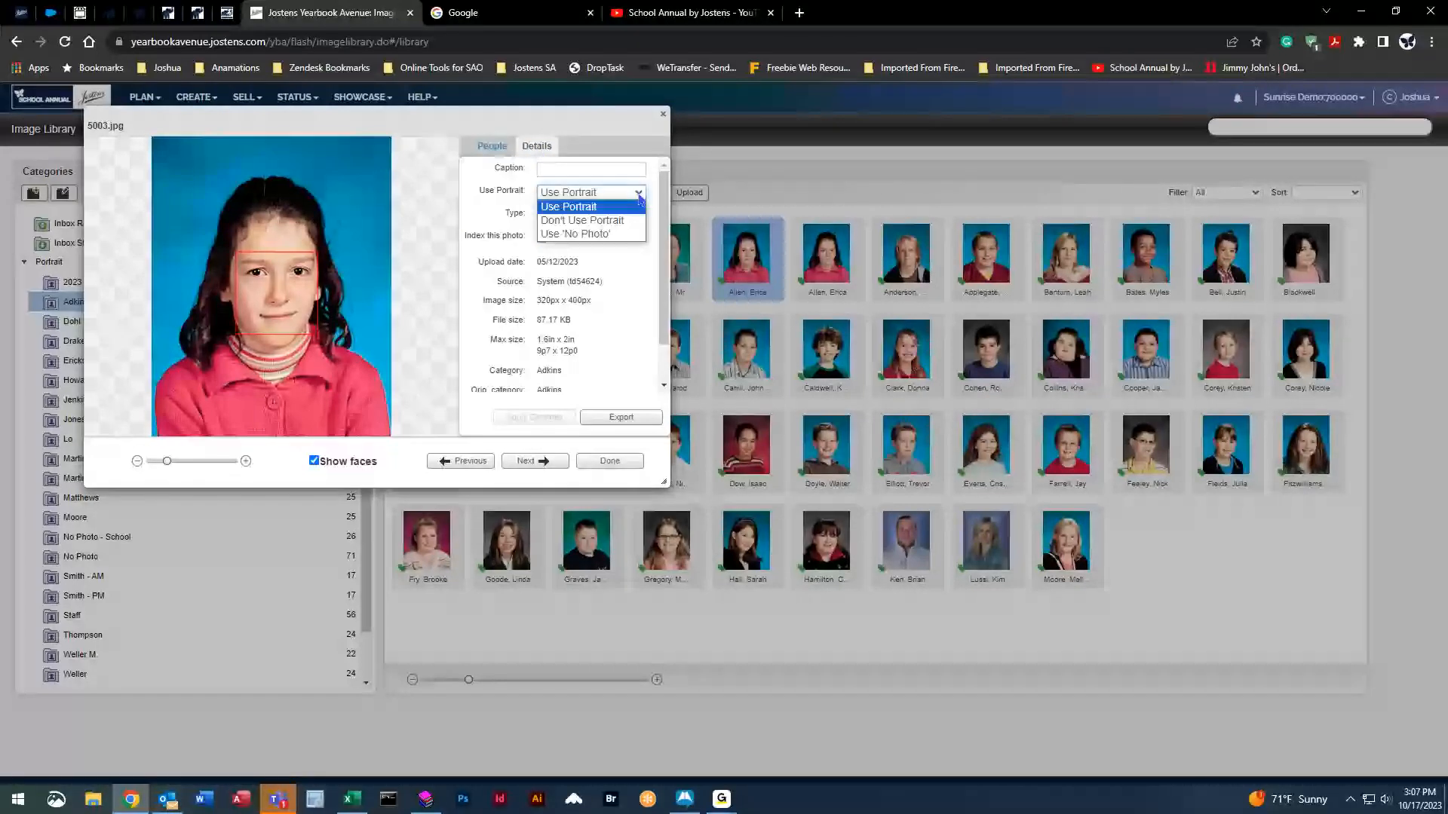
{"action": "left_click", "coordinate": [582, 221]}
{"action": "left_click", "coordinate": [536, 419]}
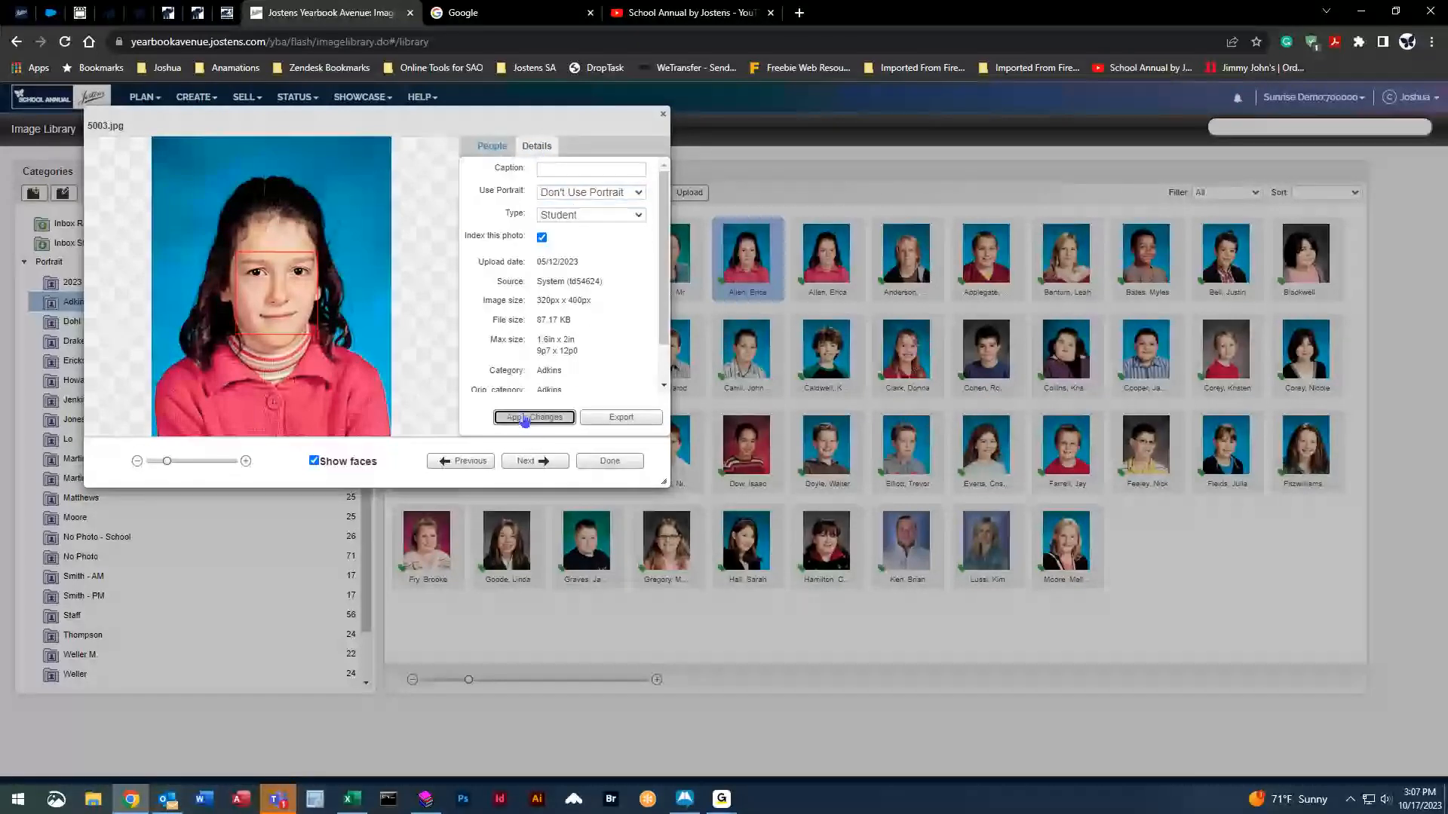
{"action": "left_click", "coordinate": [604, 461]}
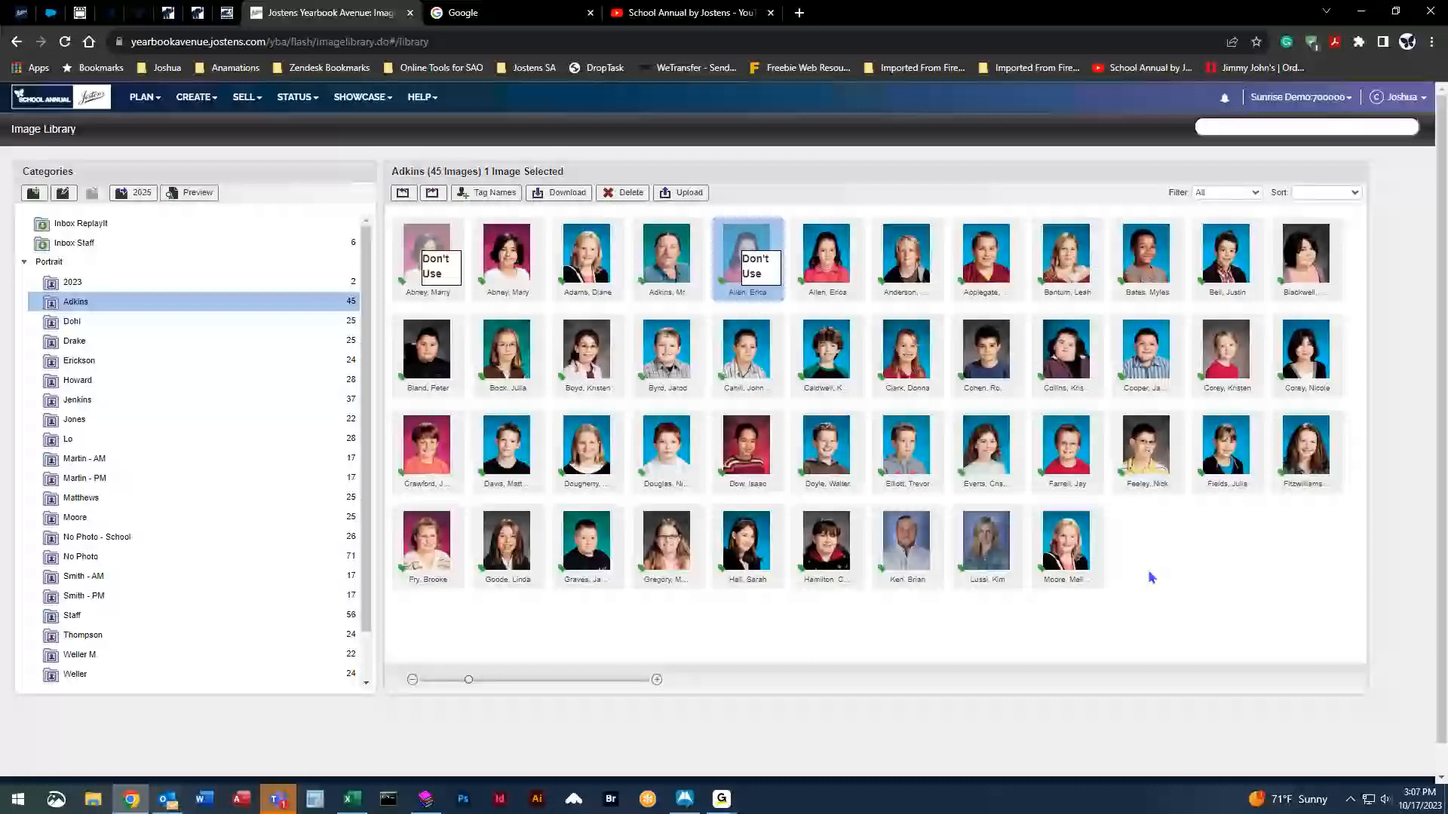
Move the second-row girl's portrait from Adkins into Martin - AM and select it there.
{"action": "left_click", "coordinate": [1231, 353]}
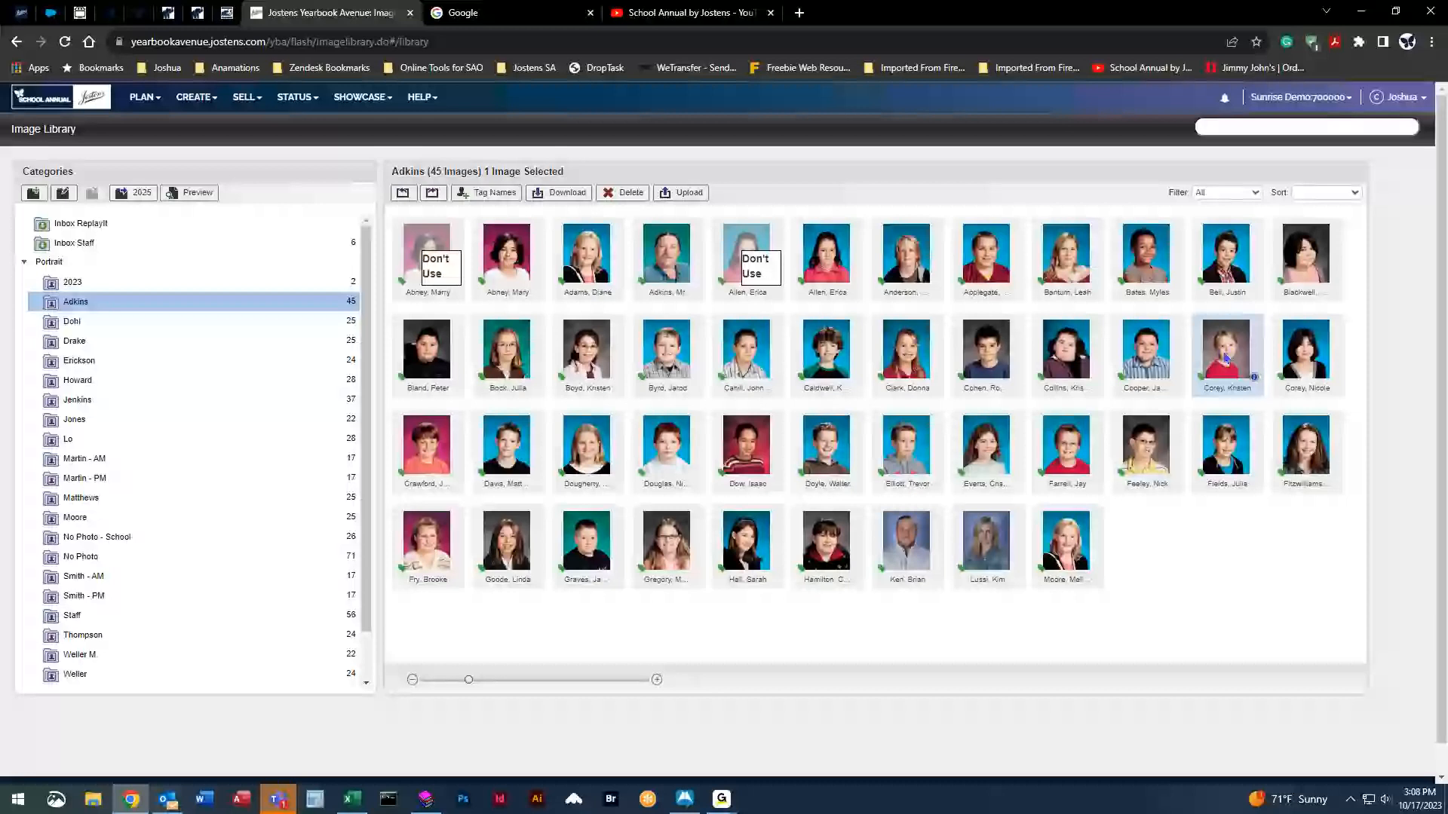
{"action": "mouse_move", "coordinate": [1225, 358]}
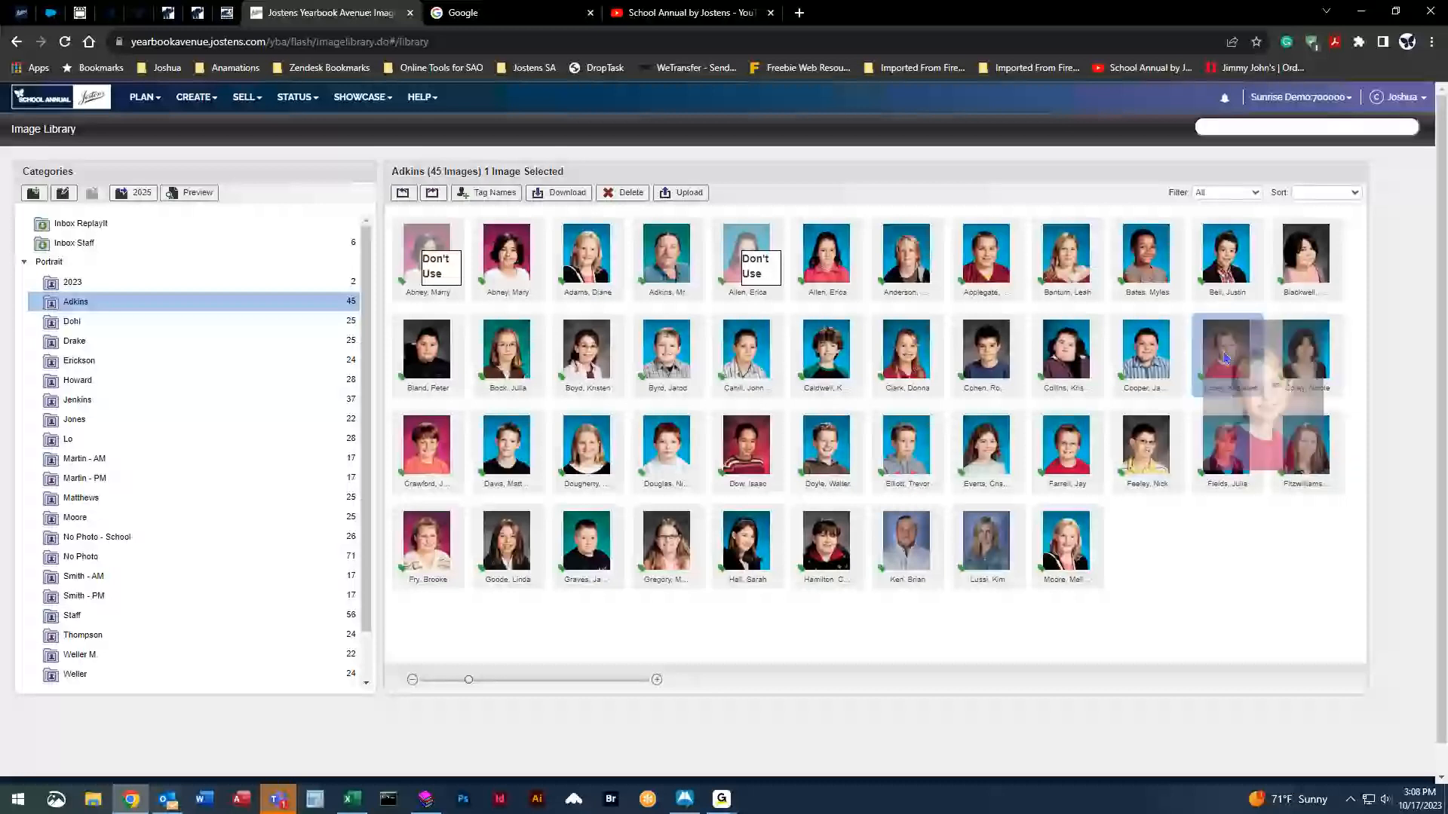
{"action": "left_click_drag", "start_coordinate": [1225, 358], "coordinate": [108, 336]}
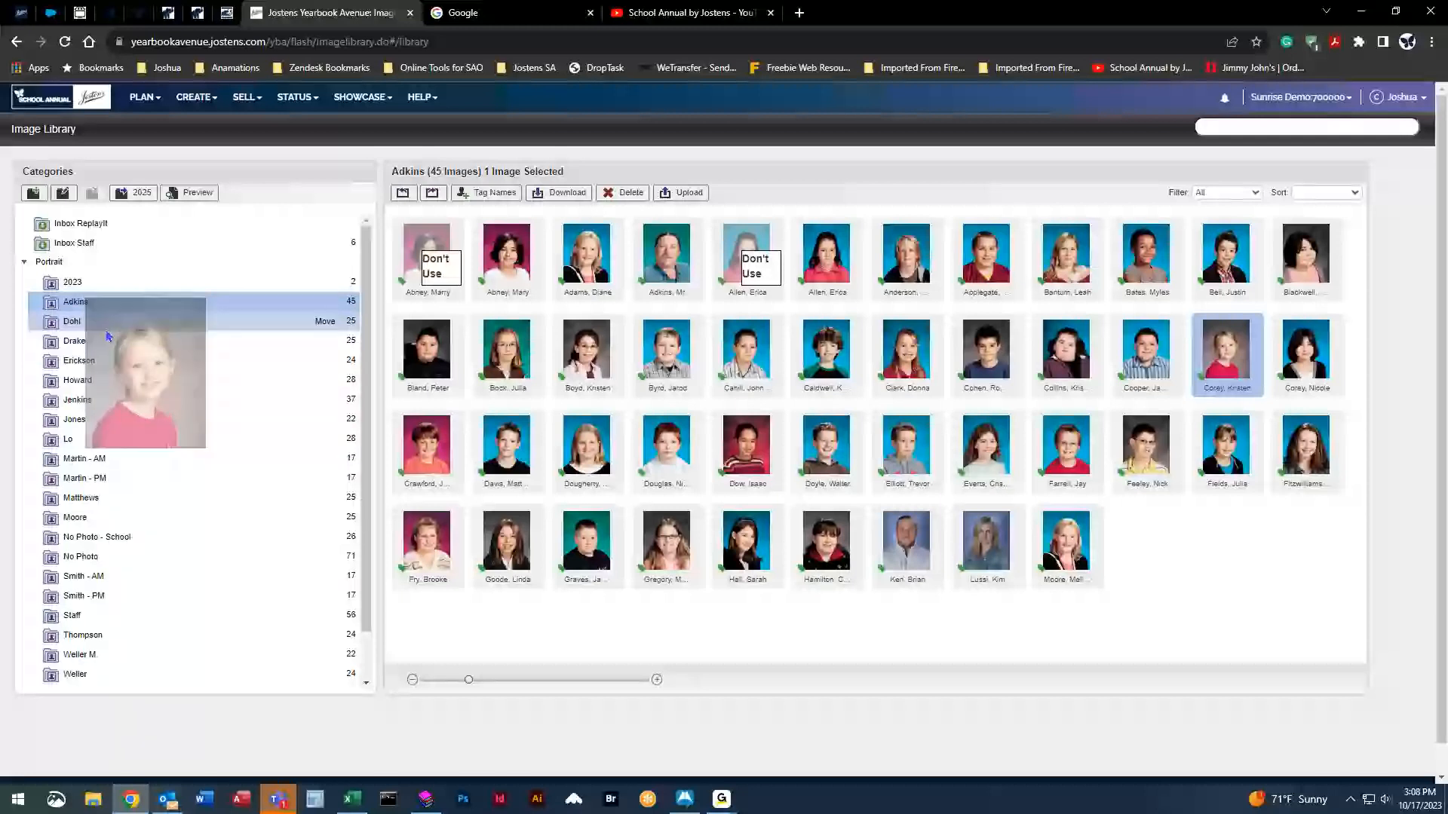
{"action": "left_click_drag", "start_coordinate": [108, 336], "coordinate": [108, 336]}
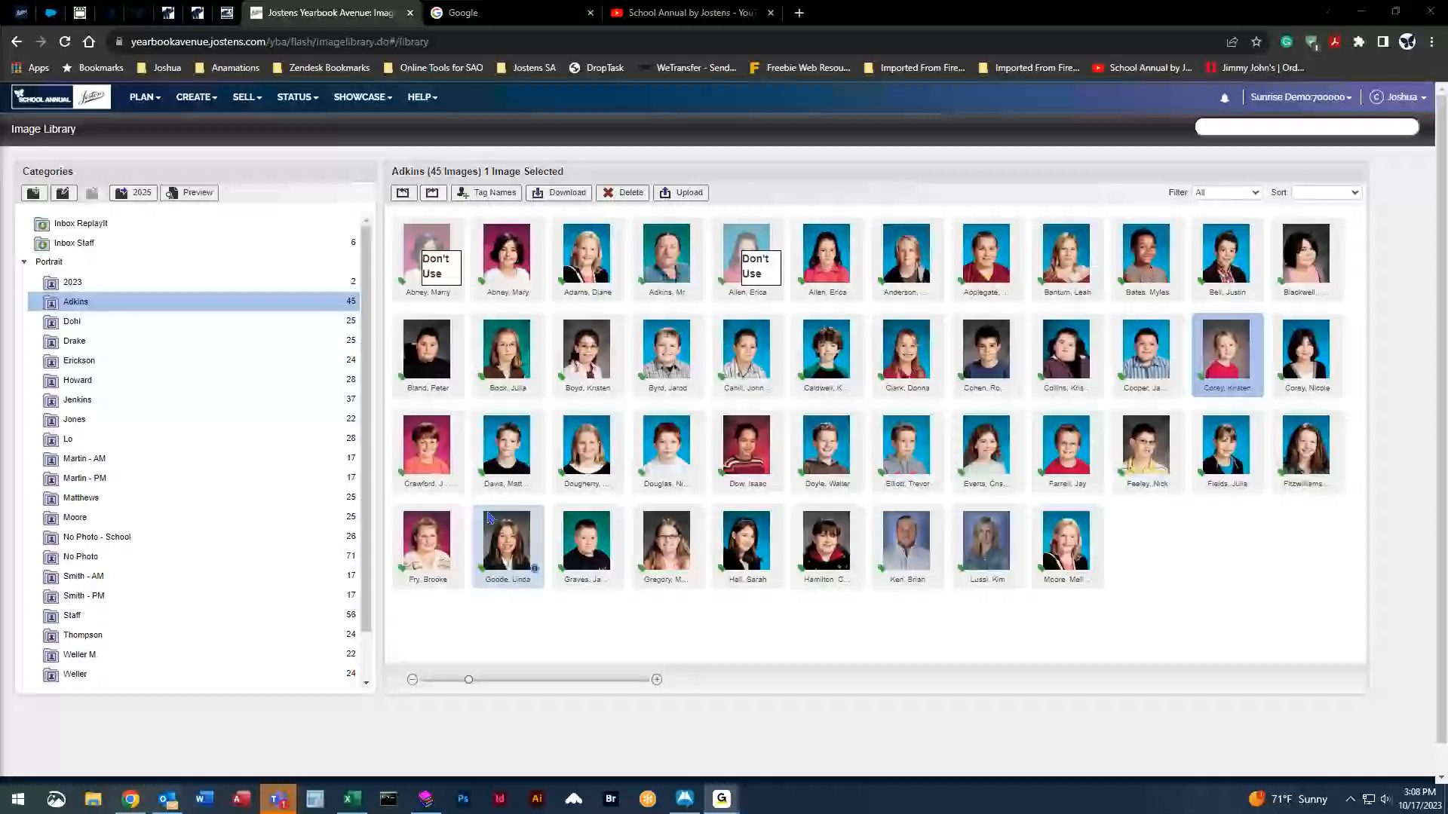
{"action": "left_click_drag", "start_coordinate": [1223, 346], "coordinate": [135, 463]}
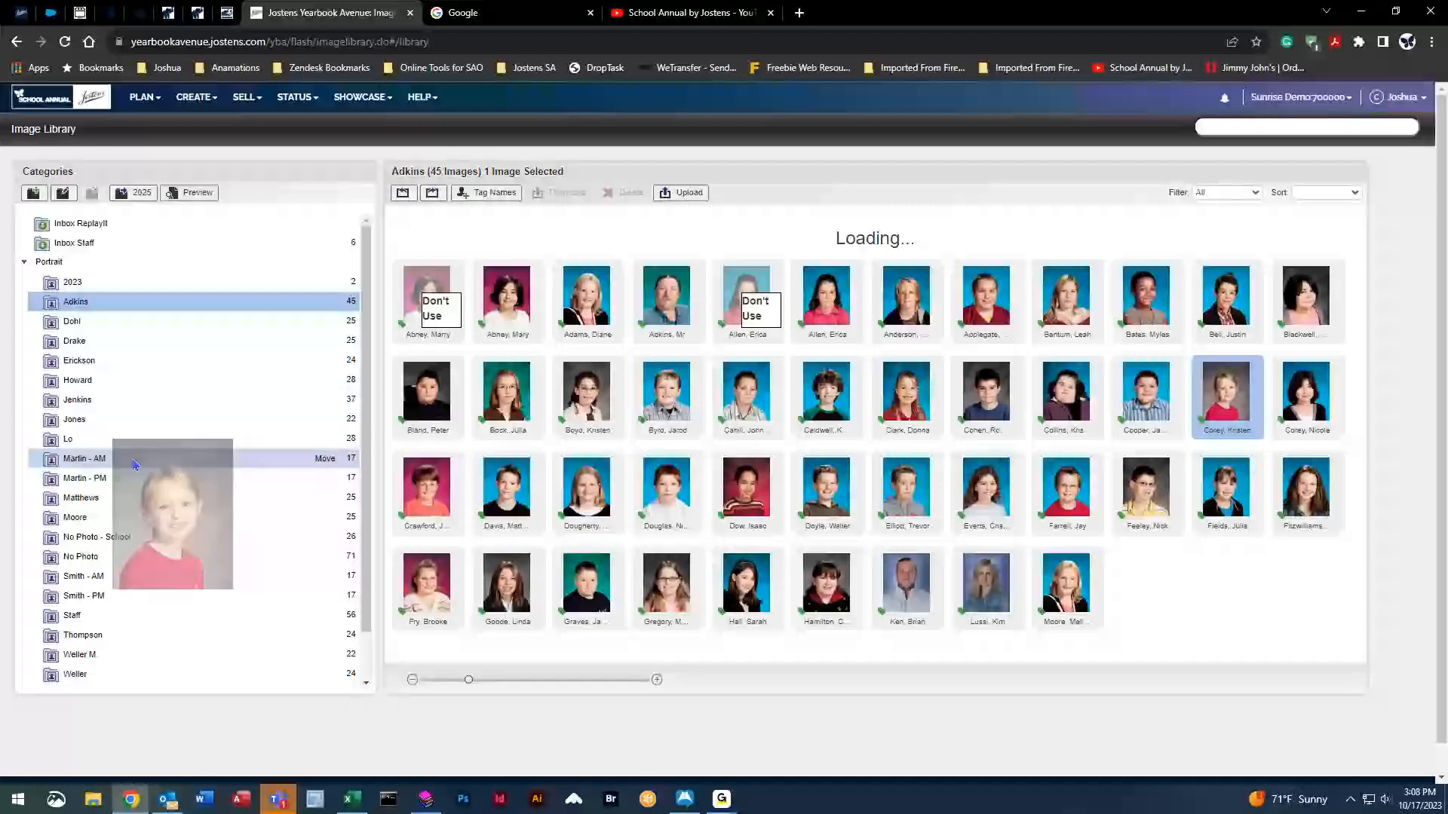
{"action": "left_click_drag", "start_coordinate": [135, 463], "coordinate": [133, 464]}
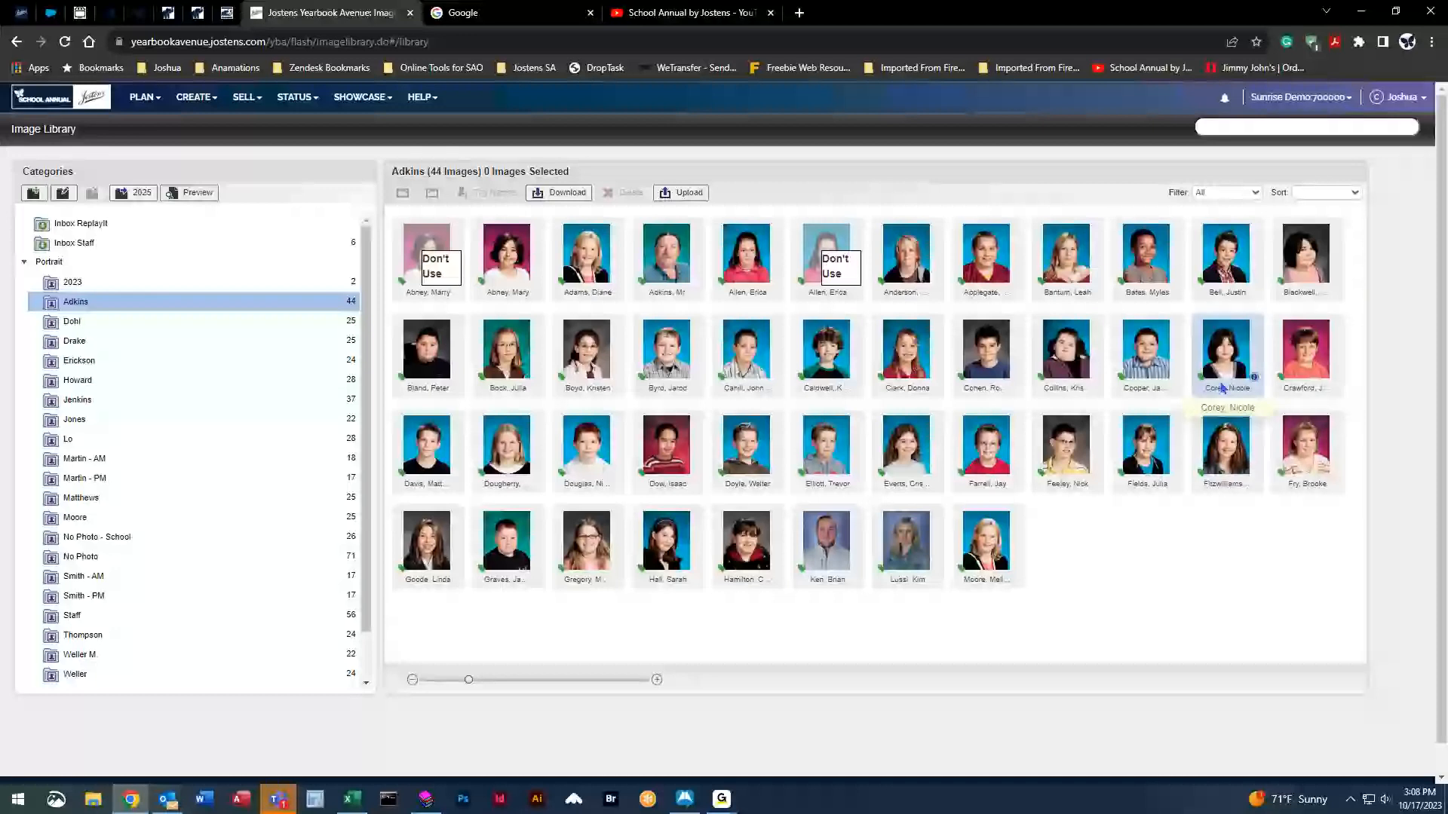
{"action": "left_click", "coordinate": [183, 461]}
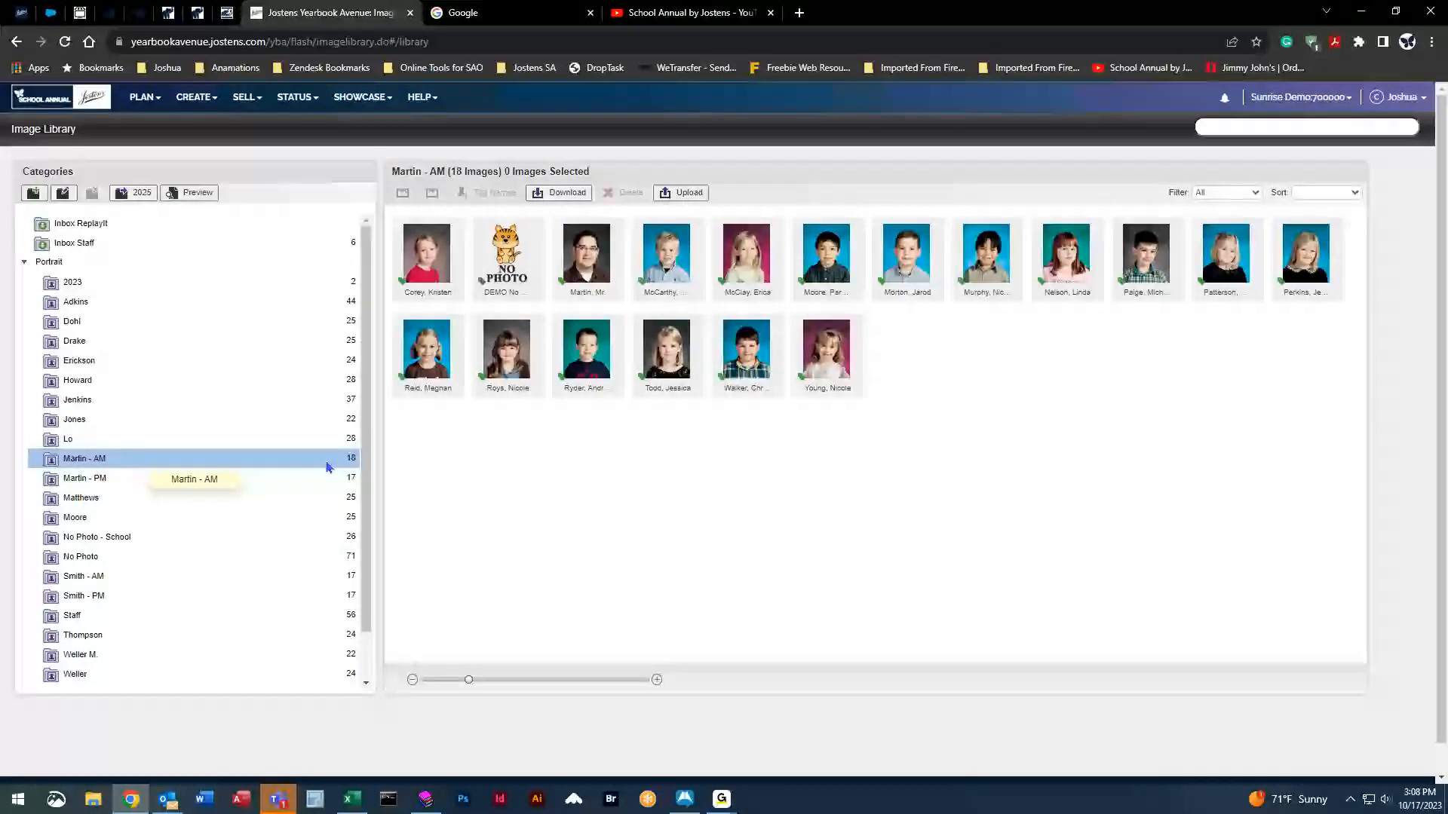
{"action": "left_click", "coordinate": [427, 256]}
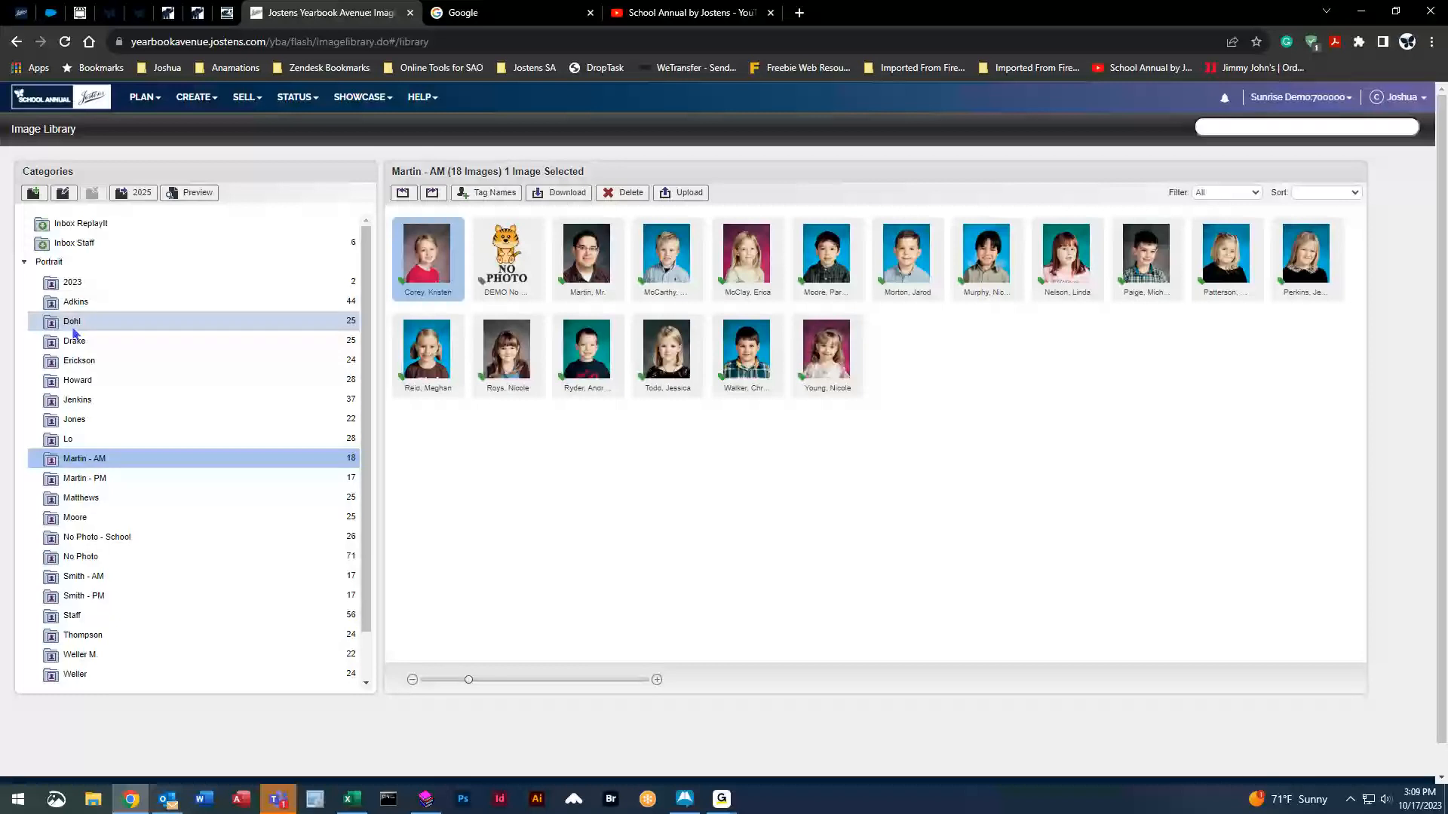
Multi-select four Adkins portraits from rows two to four and move them into Martin - AM.
{"action": "left_click", "coordinate": [203, 305]}
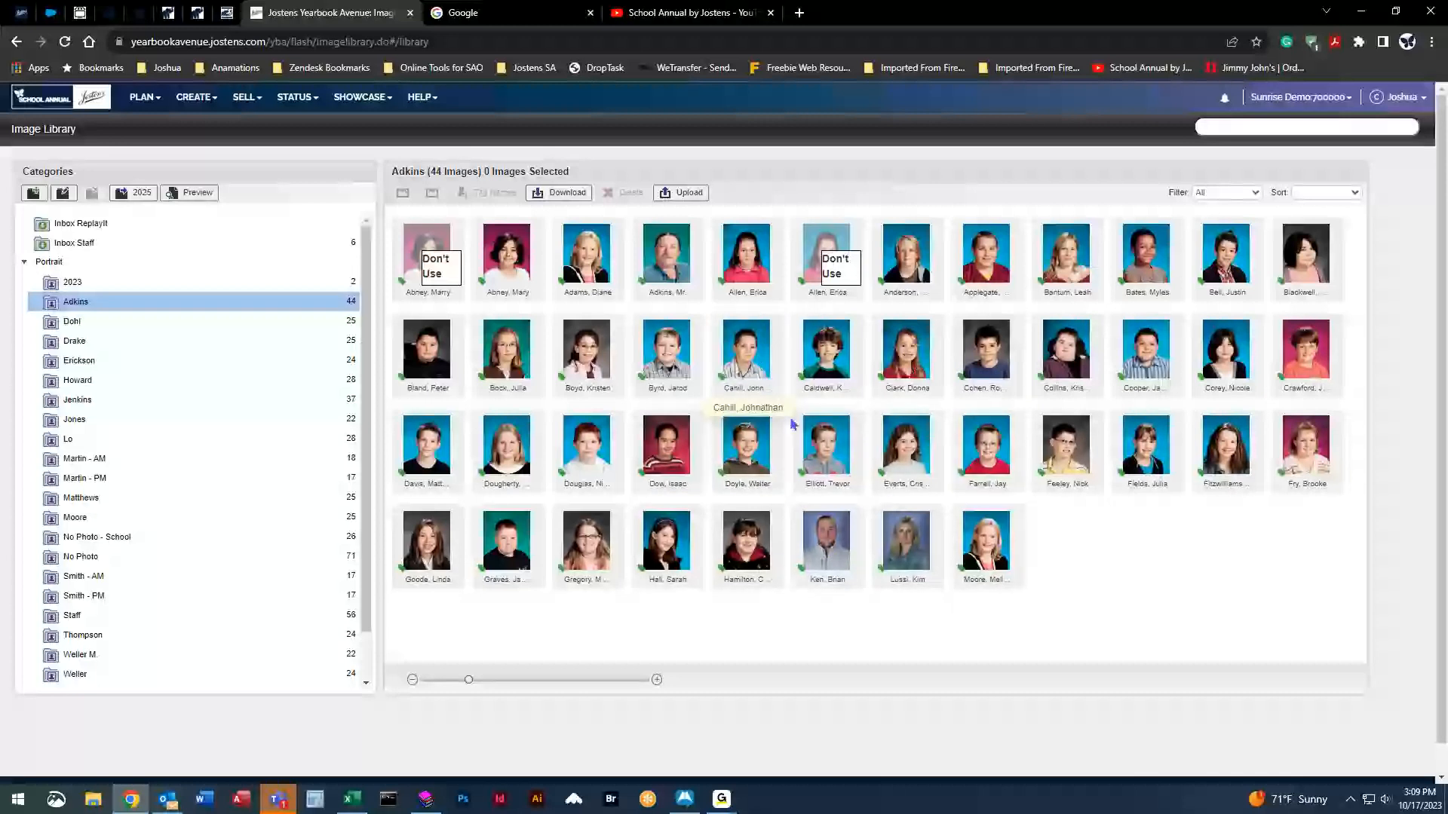
{"action": "left_click", "coordinate": [815, 450]}
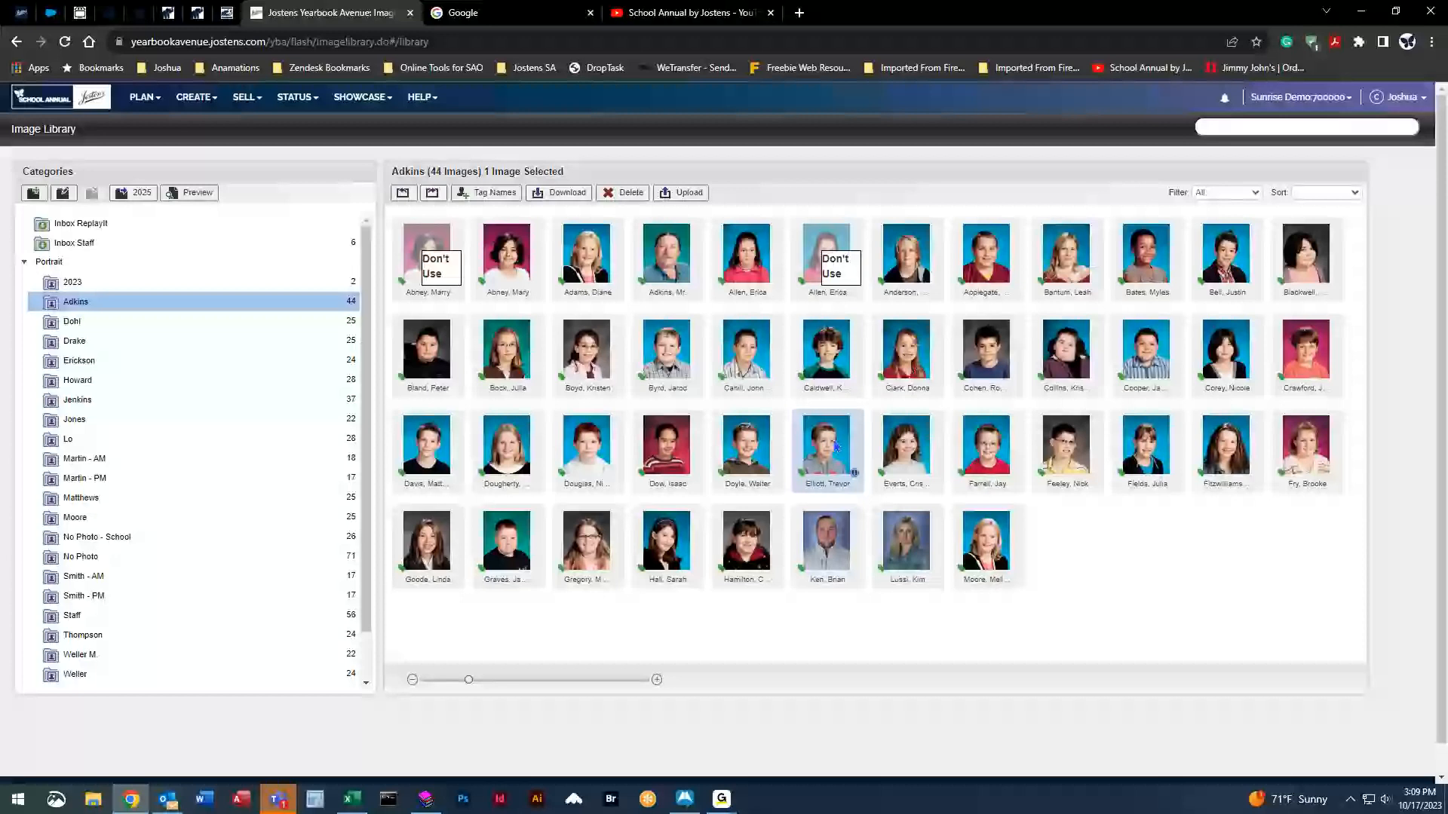
{"action": "left_click", "coordinate": [1159, 445], "text": "shift"}
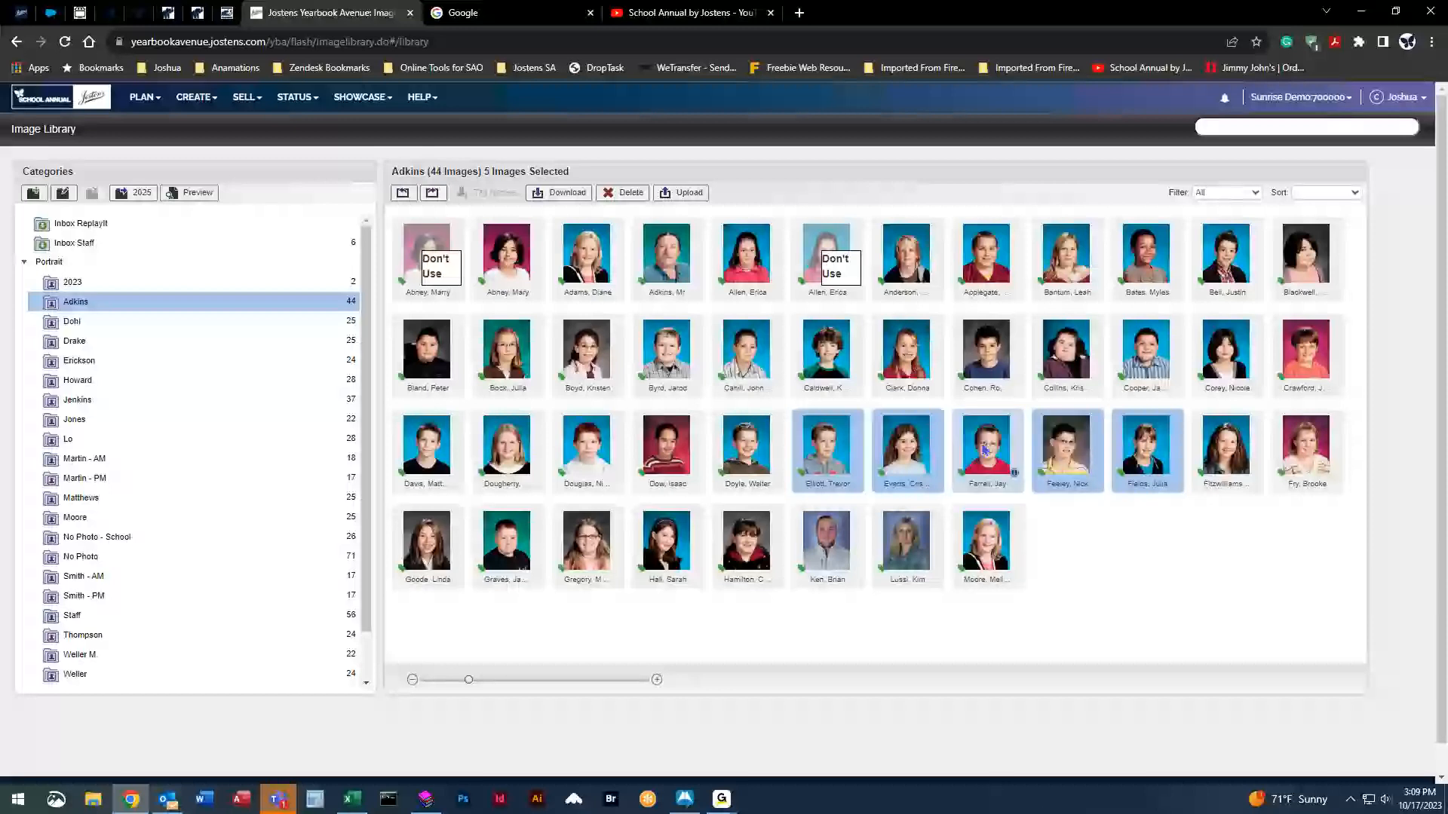
{"action": "left_click", "coordinate": [741, 360]}
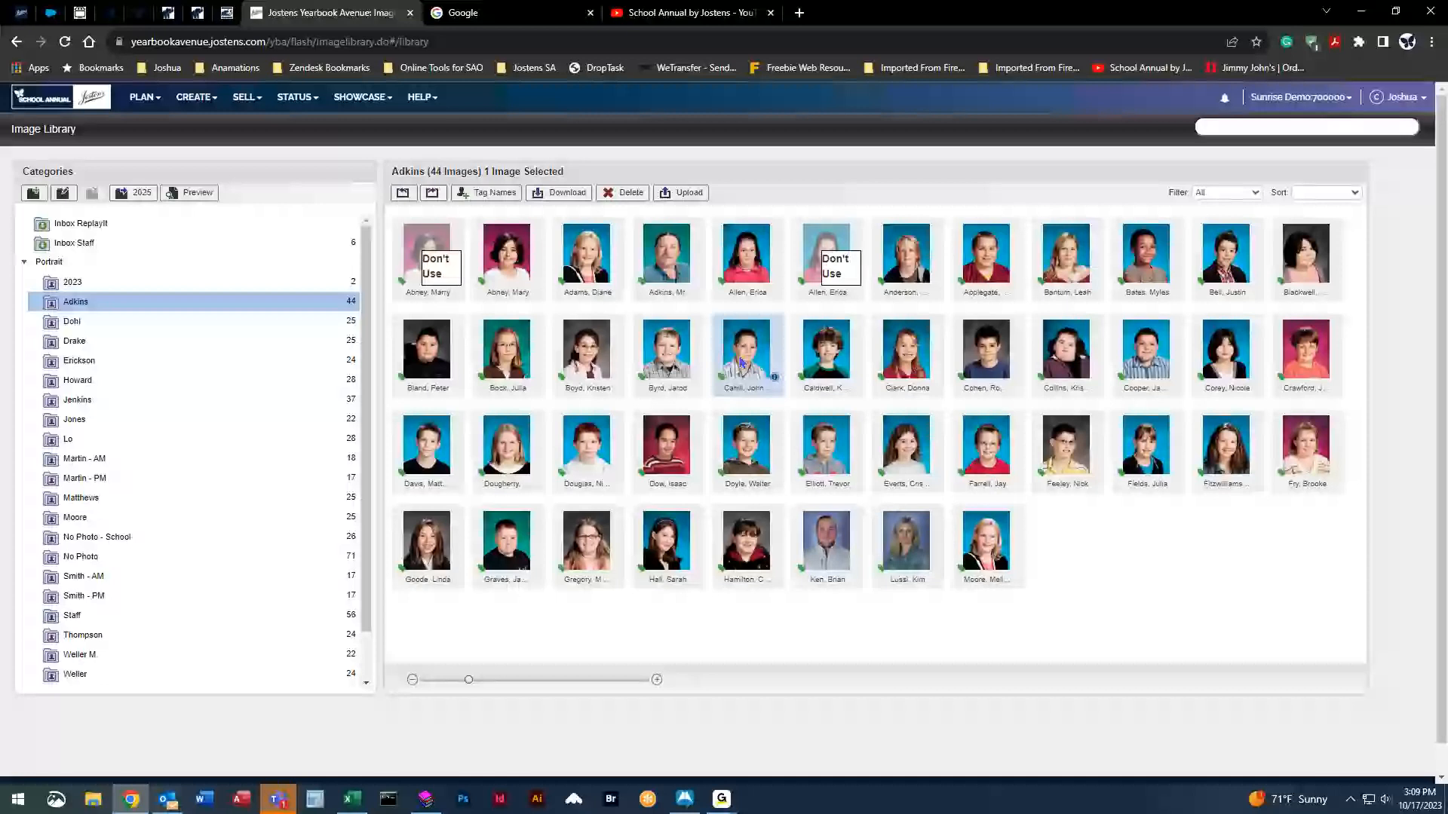
{"action": "left_click", "coordinate": [907, 353], "text": "ctrl"}
{"action": "left_click_drag", "start_coordinate": [907, 352], "coordinate": [914, 359]}
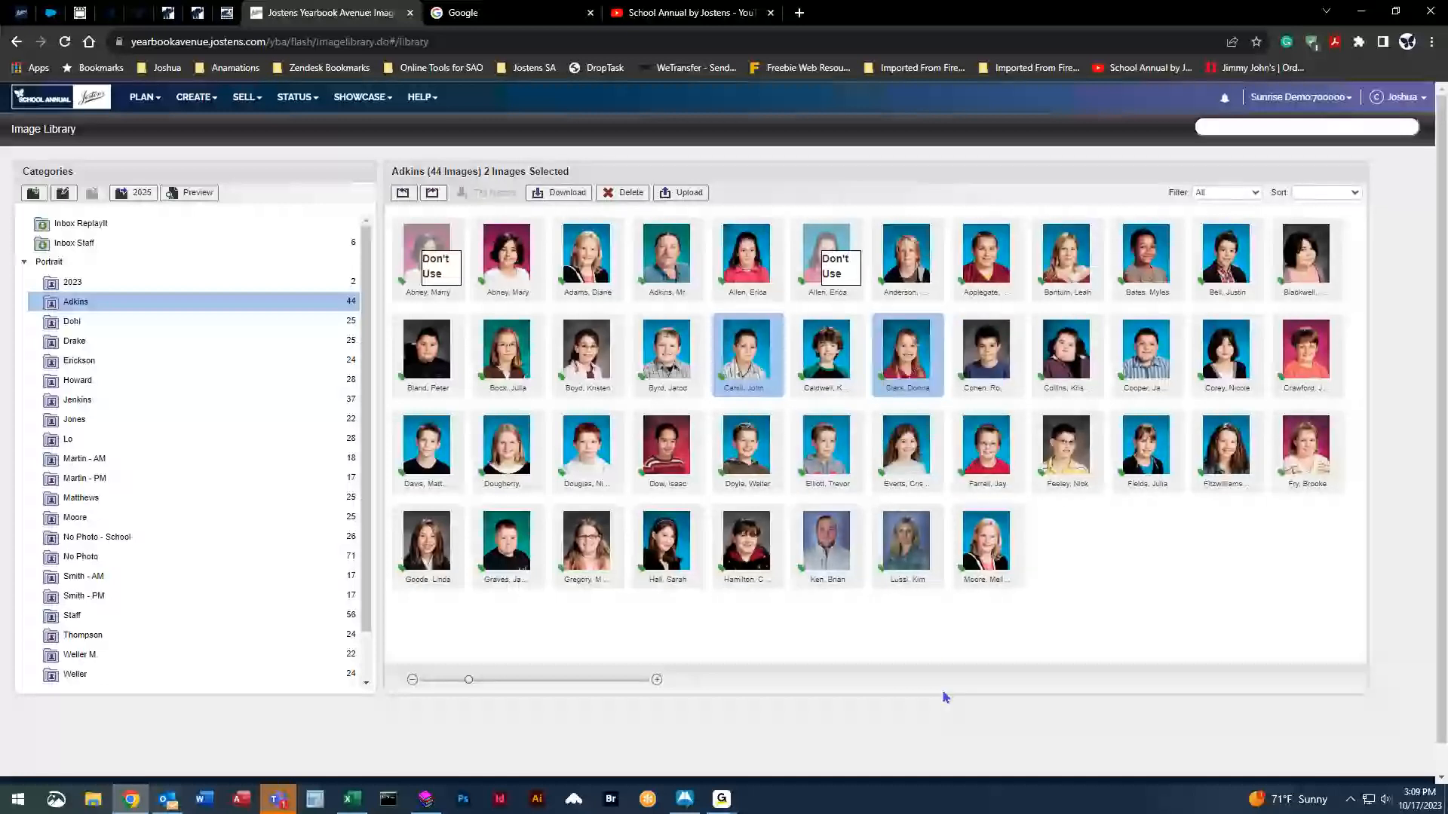
{"action": "left_click", "coordinate": [750, 541], "text": "ctrl"}
{"action": "left_click", "coordinate": [512, 447], "text": "ctrl"}
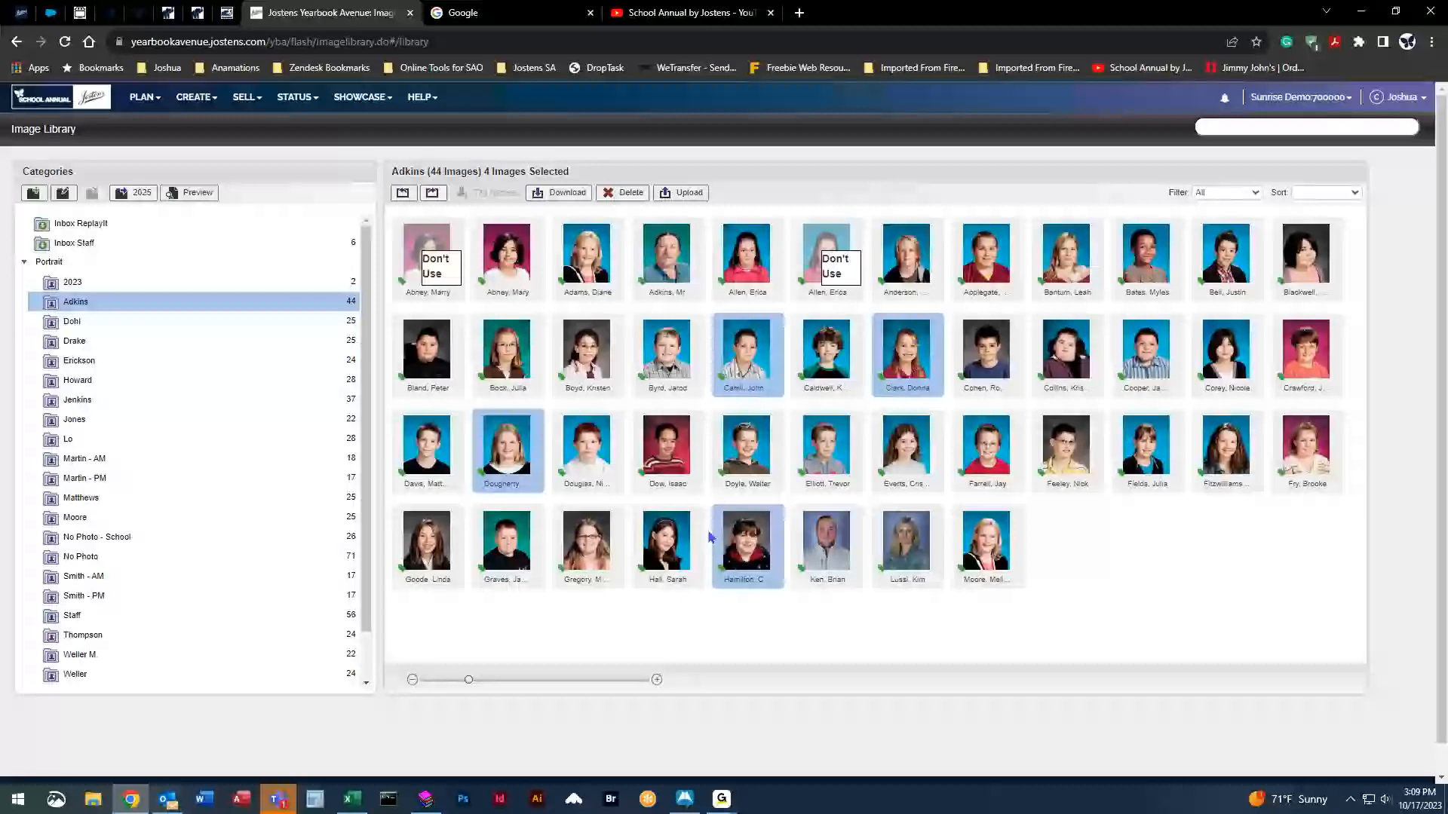
{"action": "left_click_drag", "start_coordinate": [752, 546], "coordinate": [164, 491]}
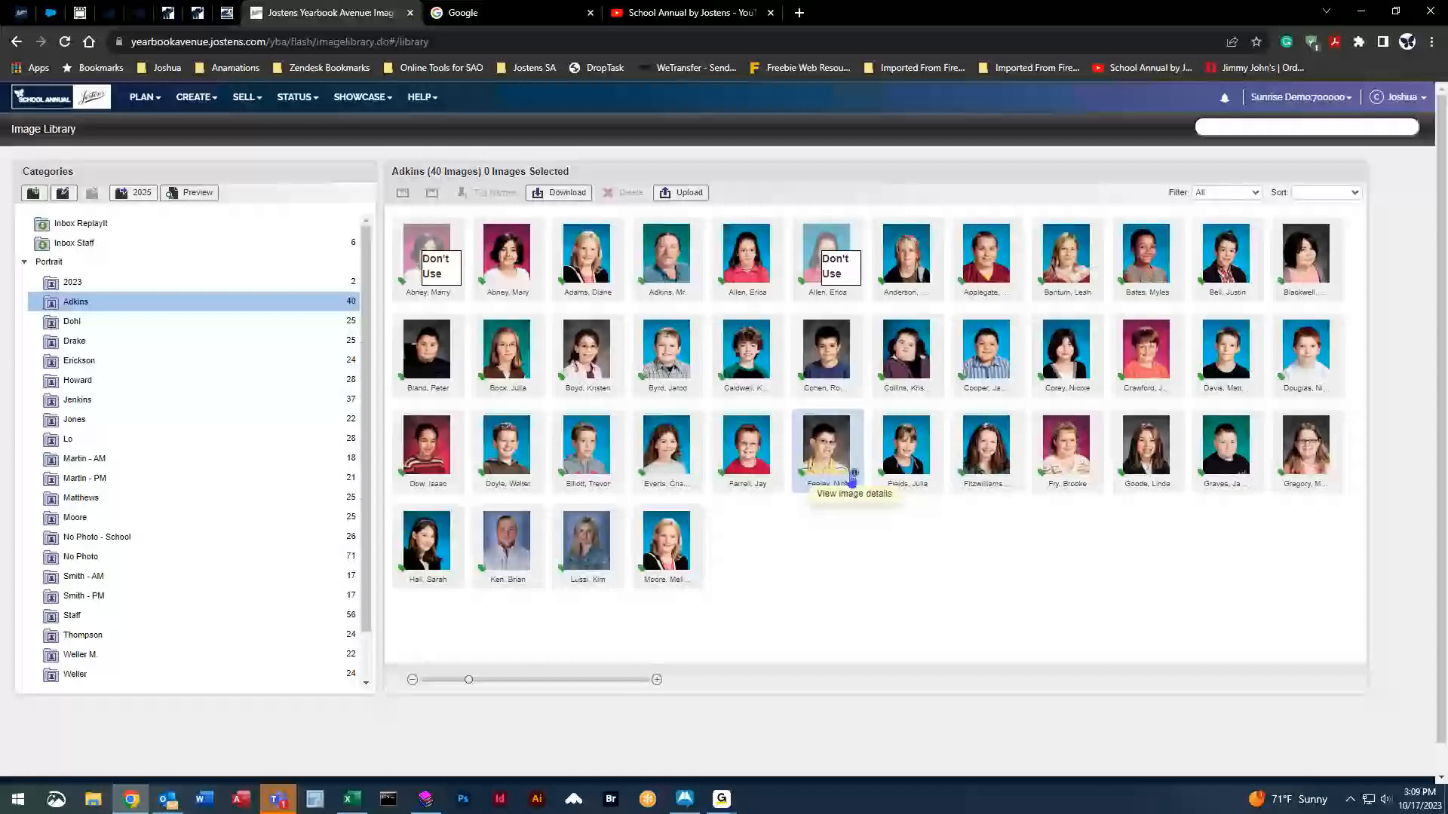
{"action": "mouse_move", "coordinate": [854, 475]}
{"action": "left_mouse_down"}
{"action": "mouse_move", "coordinate": [487, 193]}
{"action": "mouse_move", "coordinate": [832, 564]}
{"action": "mouse_move", "coordinate": [828, 468]}
{"action": "left_mouse_up"}
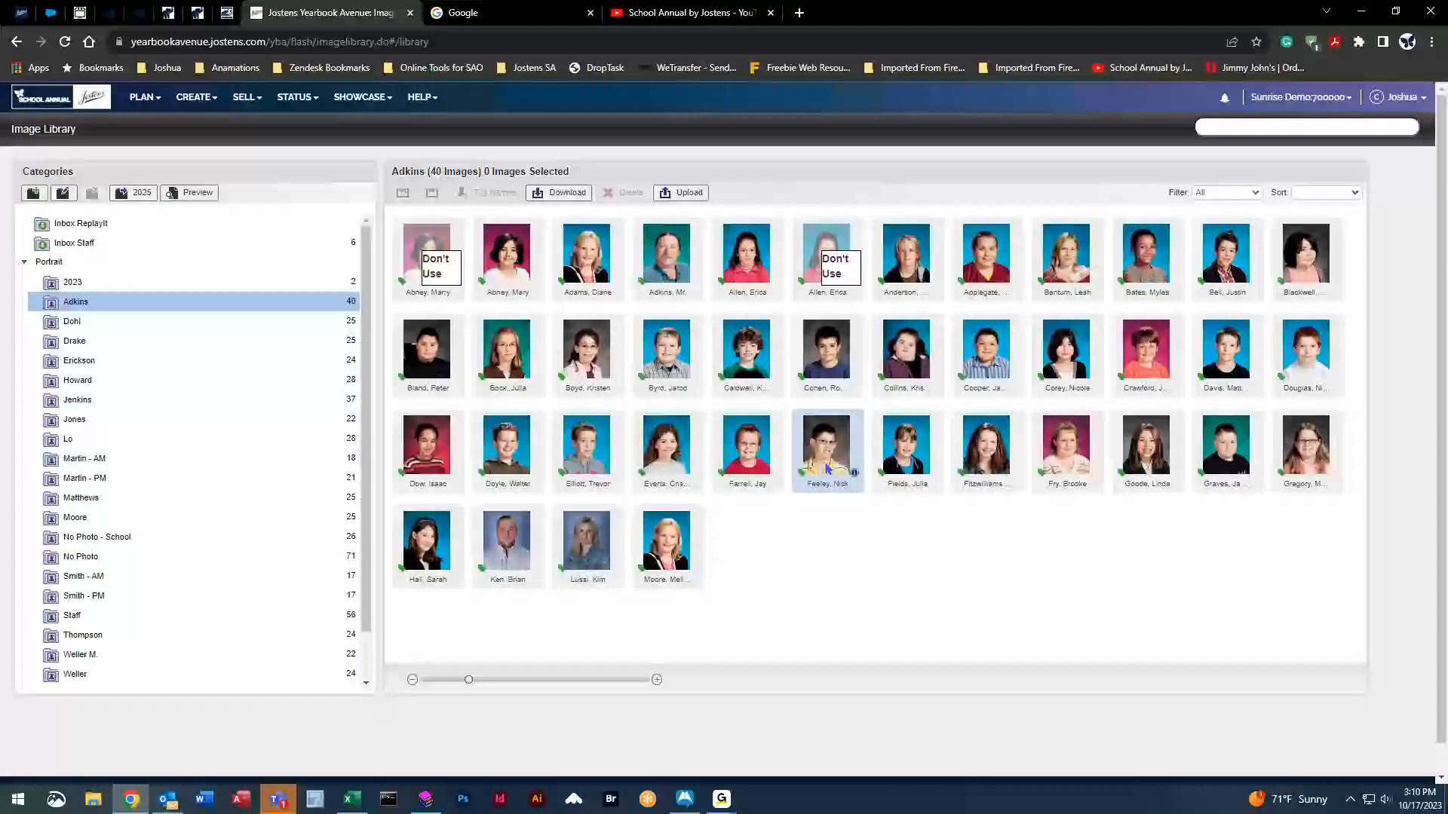
Set the sixth third-row Adkins portrait to Use 'No Photo', then show the Dohl category.
{"action": "left_click", "coordinate": [490, 192]}
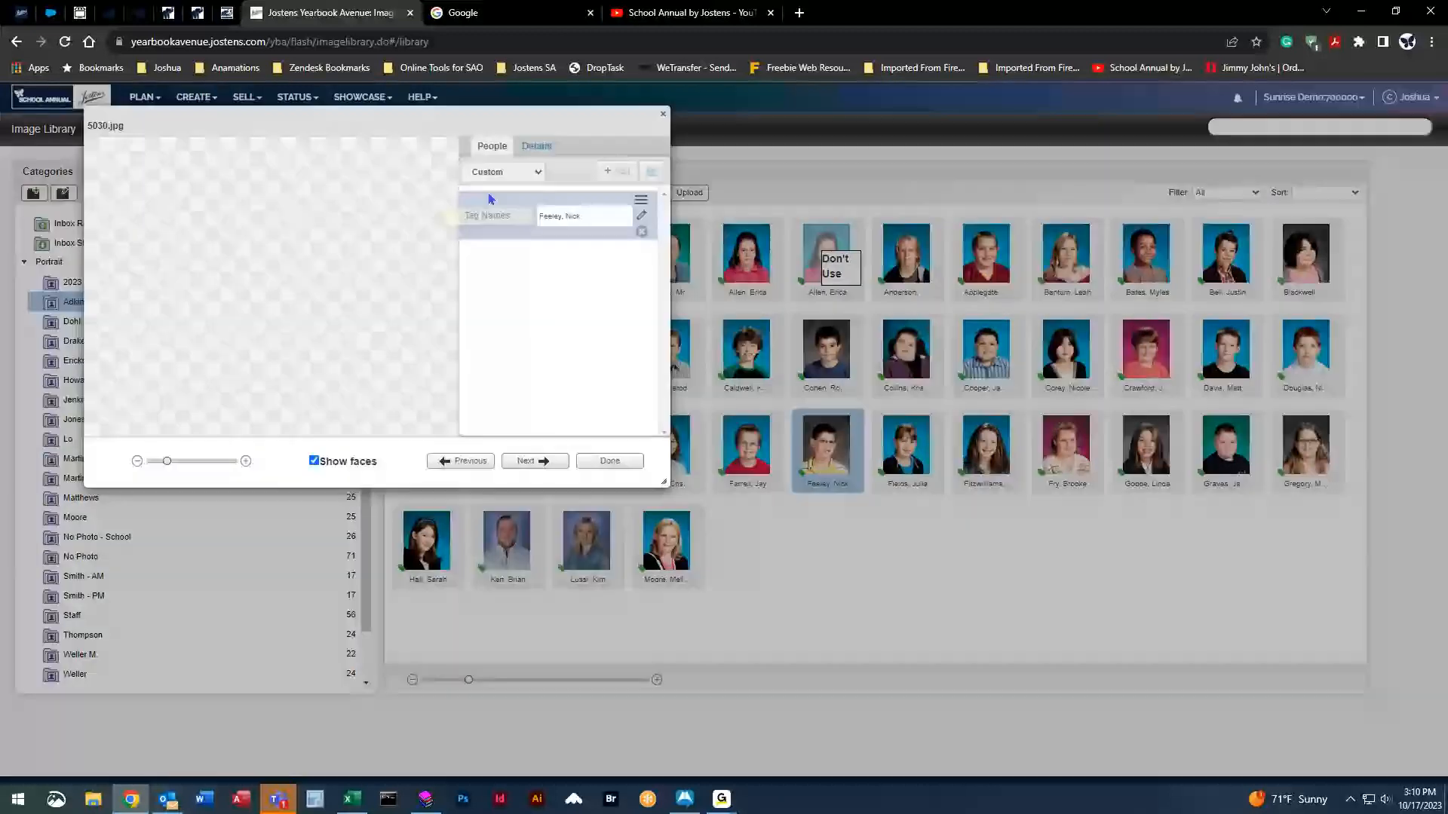
{"action": "left_click", "coordinate": [546, 145]}
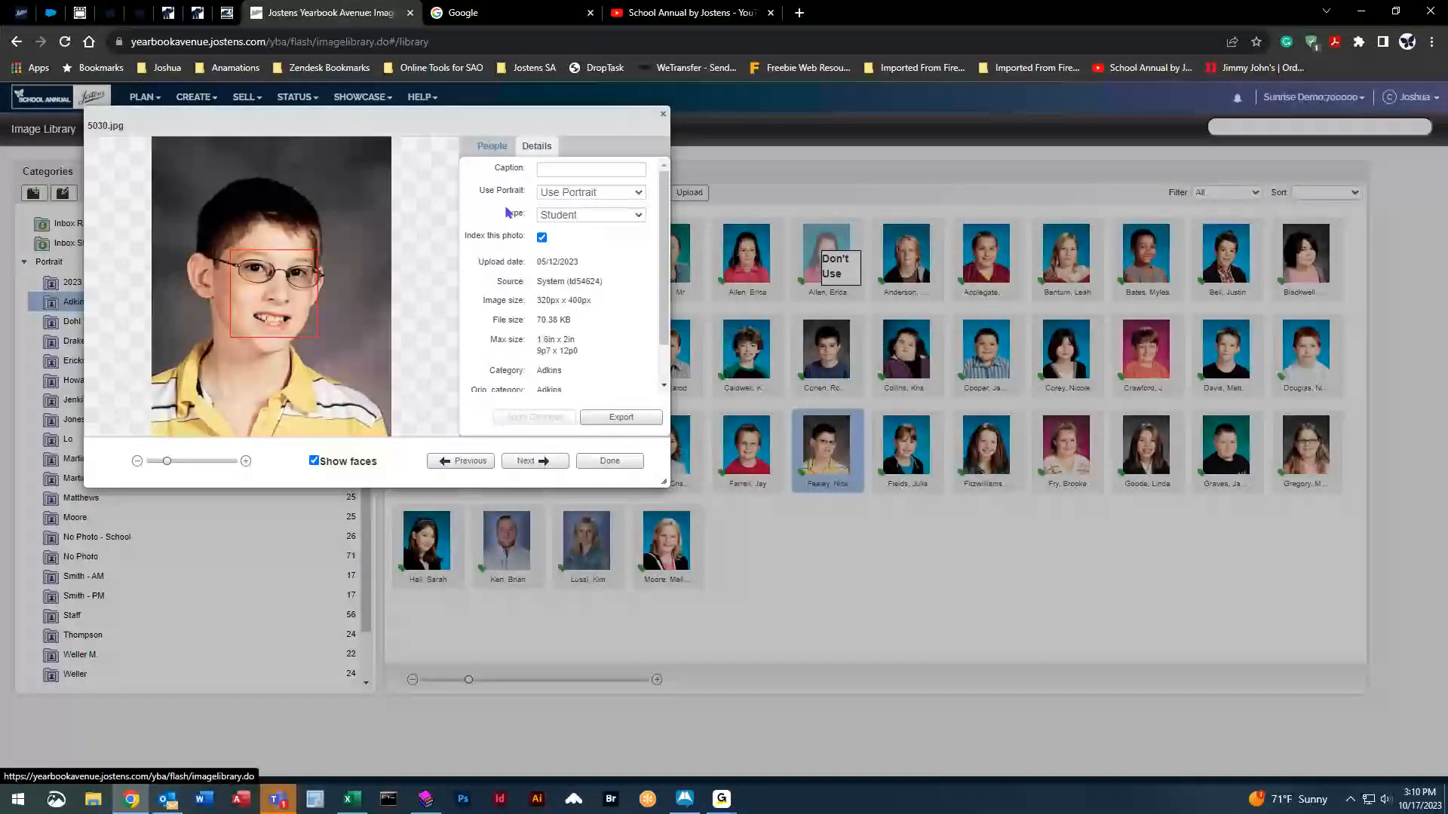
{"action": "left_click", "coordinate": [639, 195]}
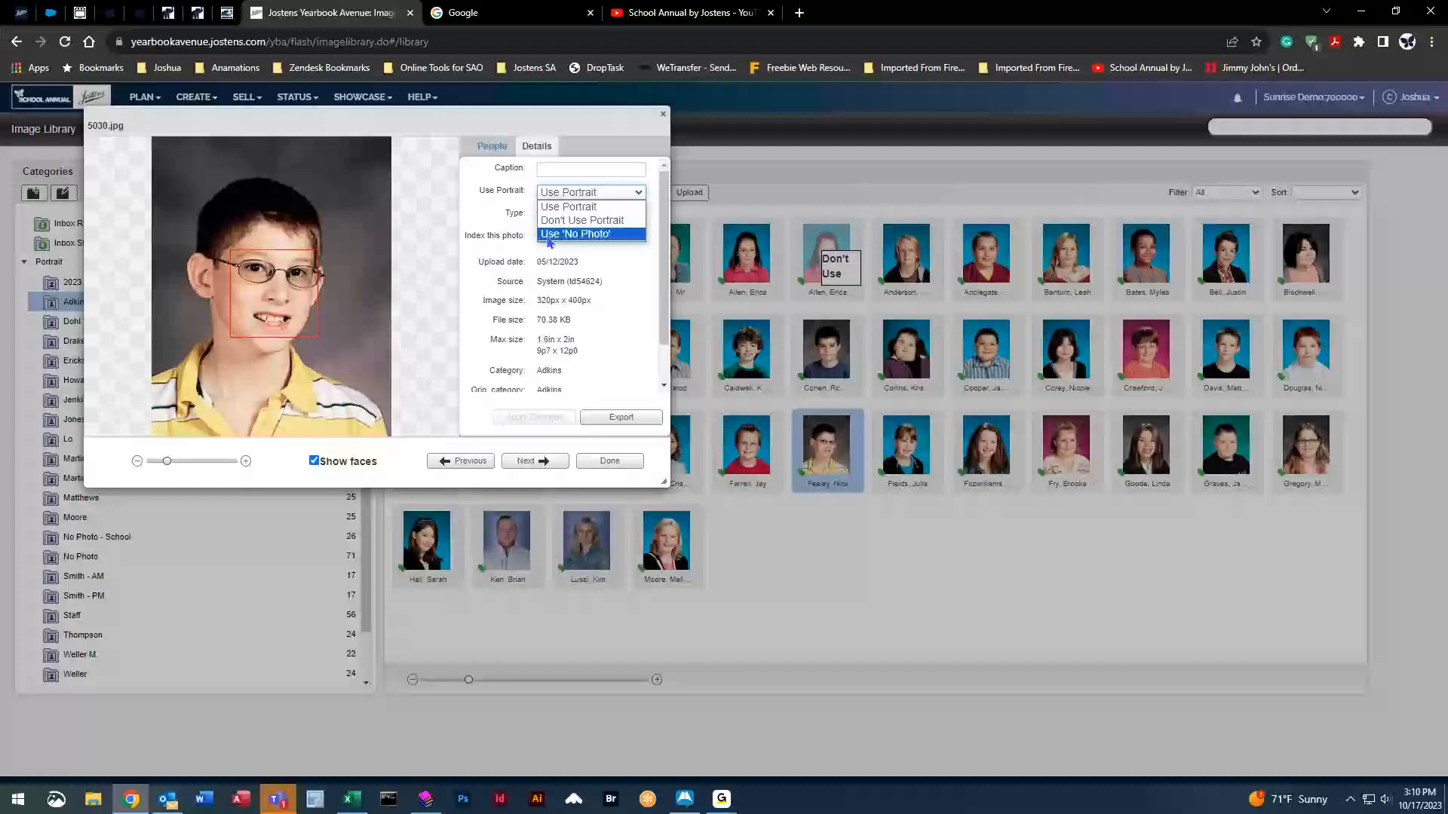
{"action": "left_click", "coordinate": [603, 240]}
{"action": "left_click", "coordinate": [537, 417]}
{"action": "left_click", "coordinate": [609, 461]}
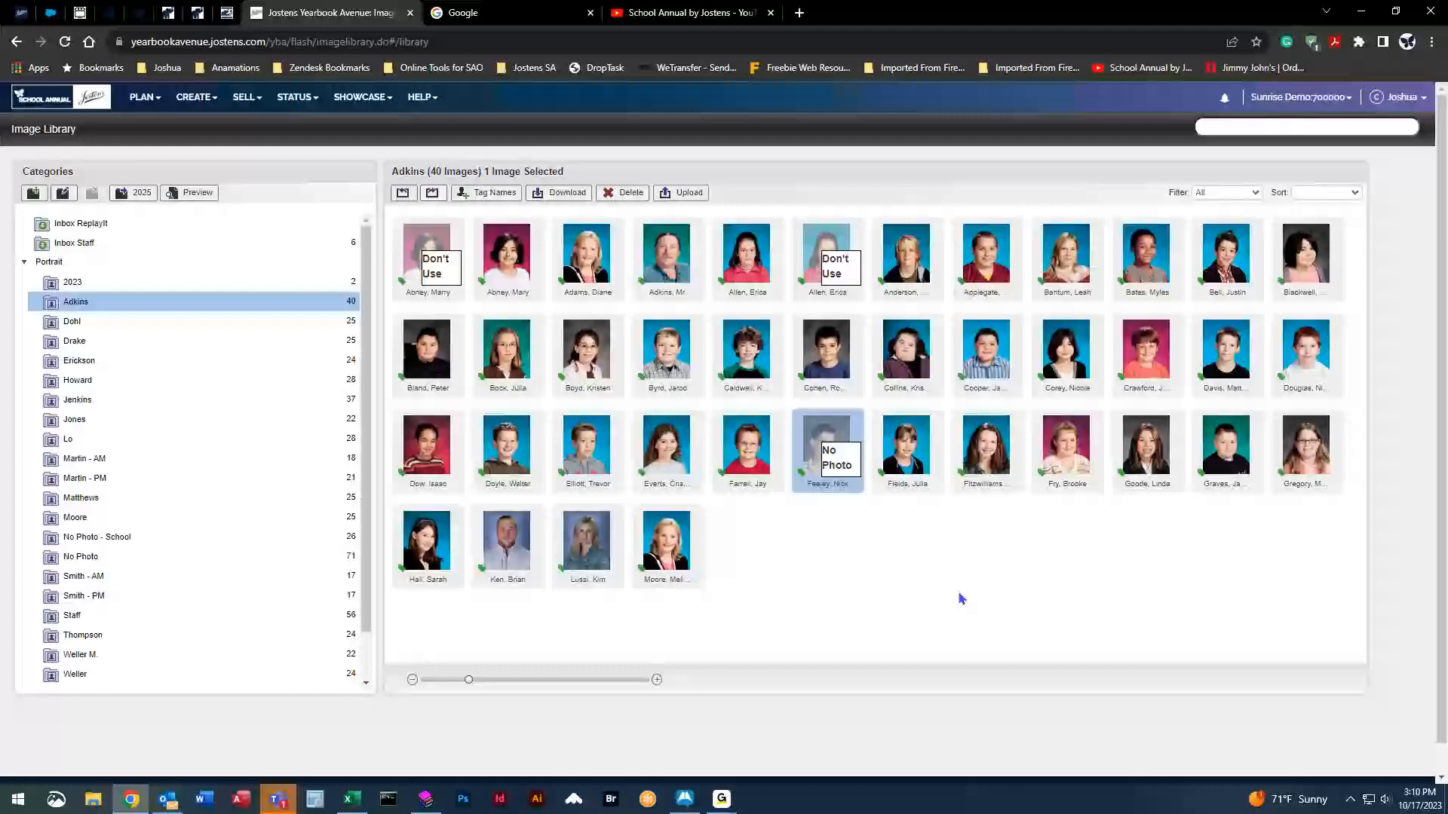
{"action": "left_click", "coordinate": [212, 323]}
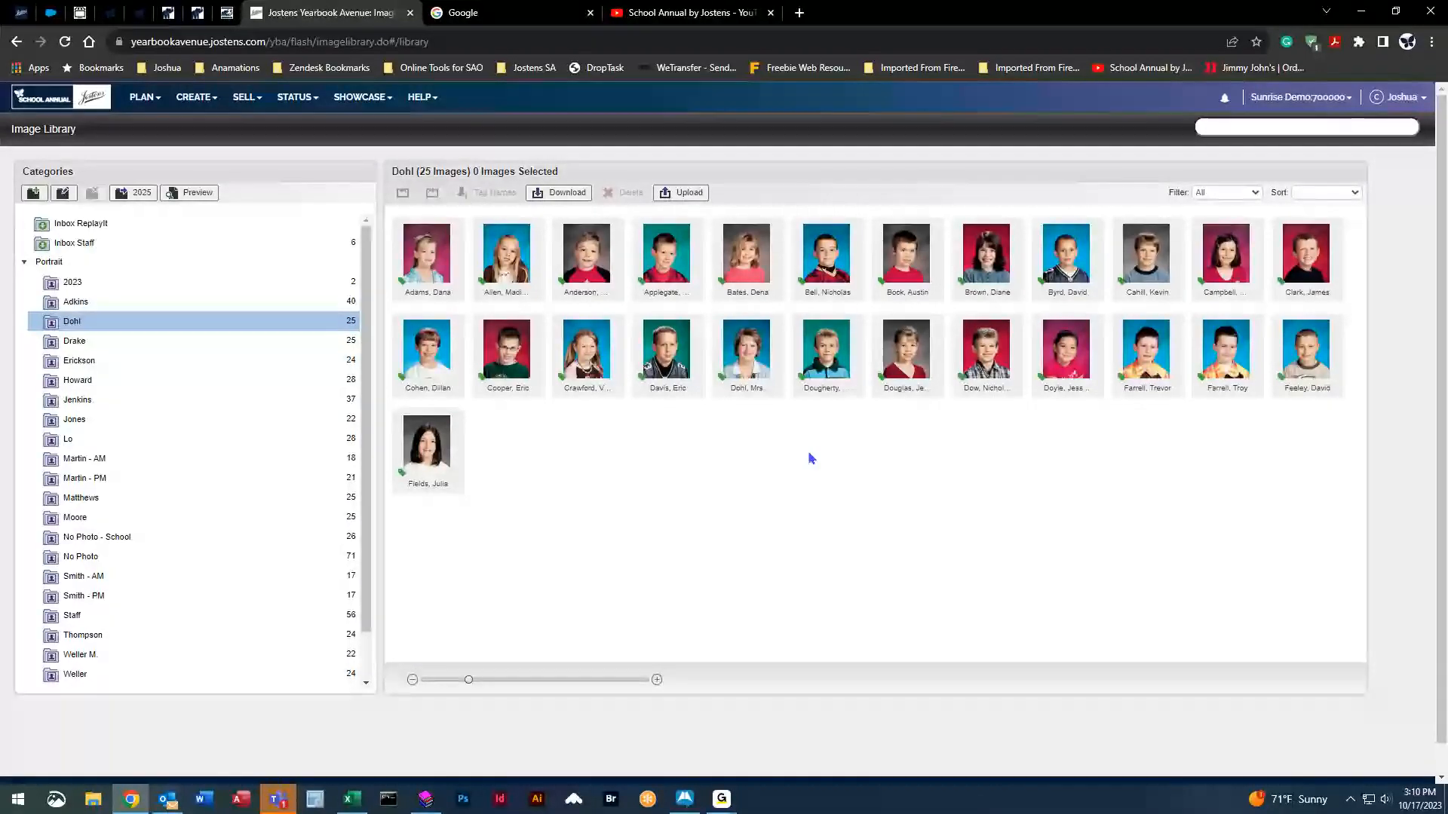
Set Dohl portrait 3018.jpg to Use 'No Photo' and return to the Adkins category.
{"action": "left_click", "coordinate": [854, 381]}
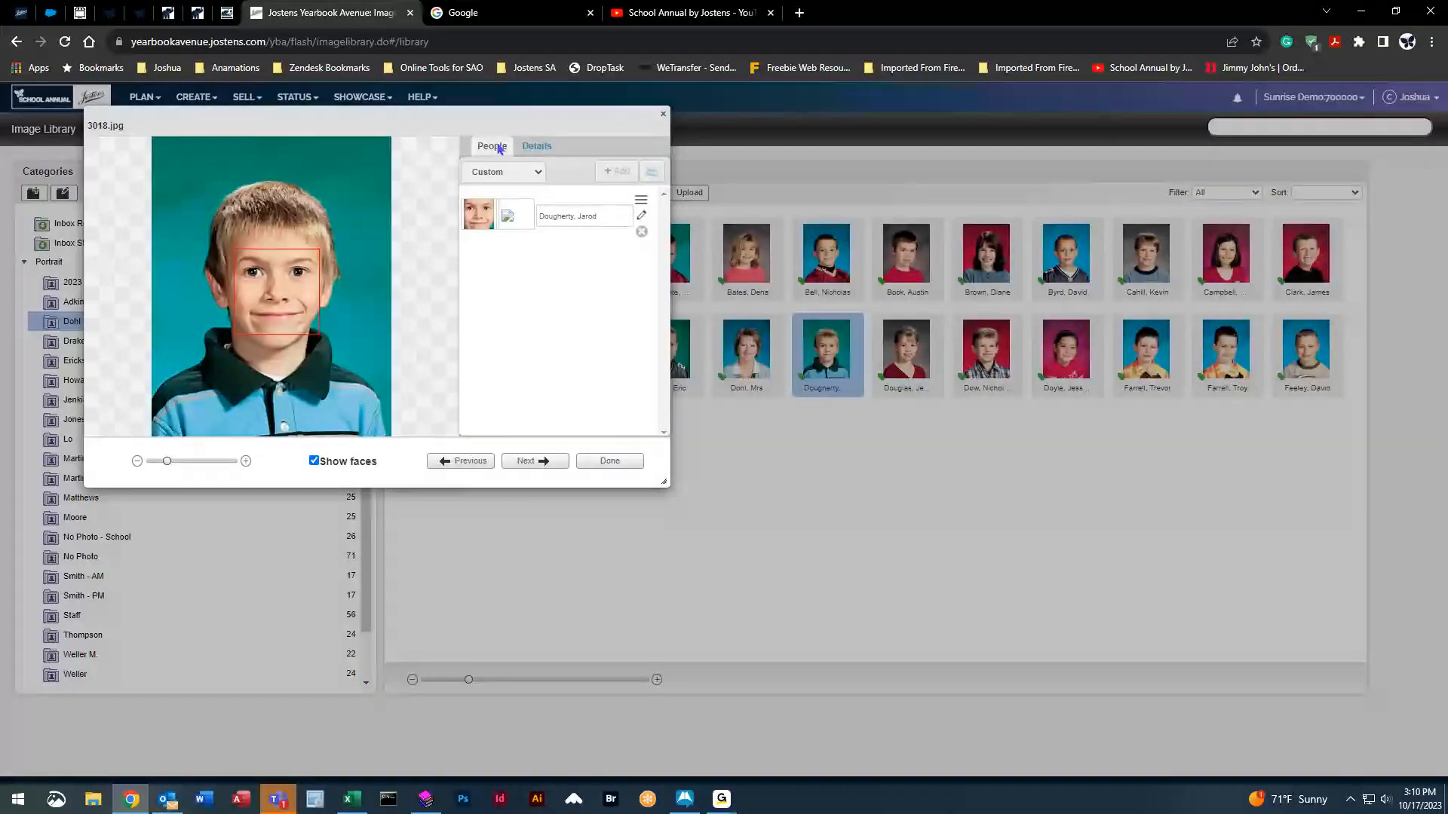
{"action": "left_click", "coordinate": [537, 145]}
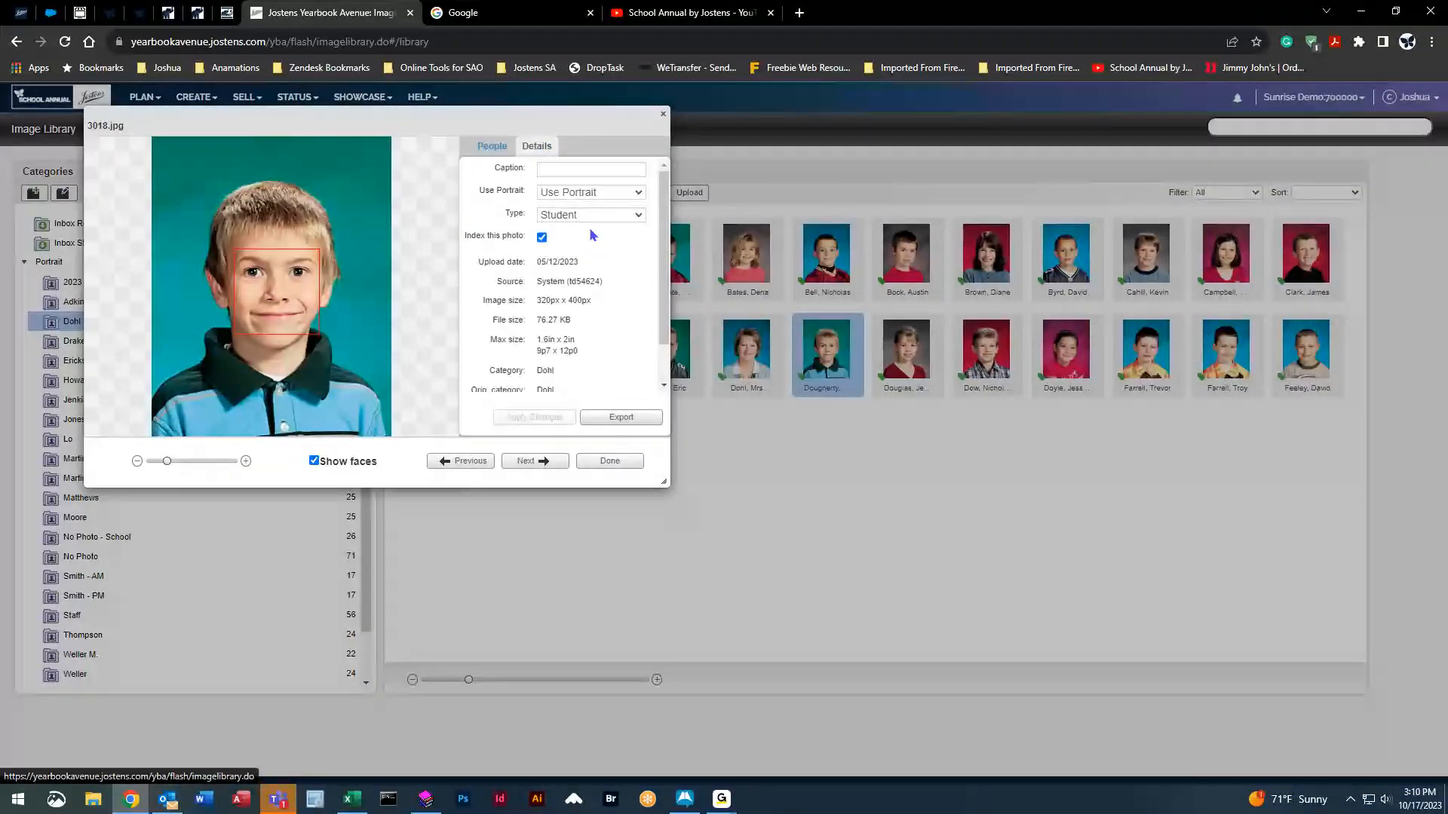
{"action": "left_click", "coordinate": [638, 197]}
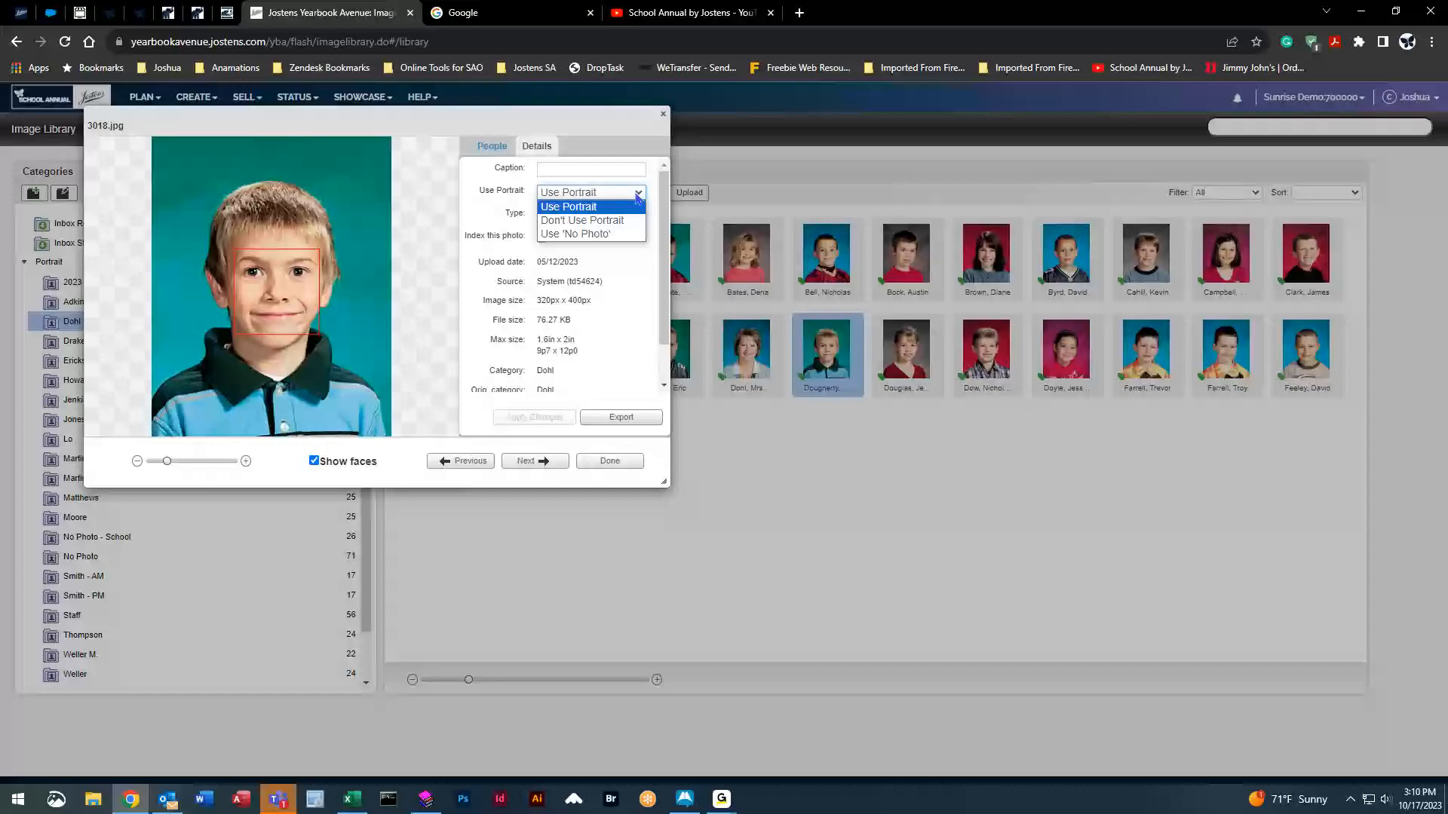
{"action": "left_click", "coordinate": [627, 233]}
{"action": "left_click", "coordinate": [537, 418]}
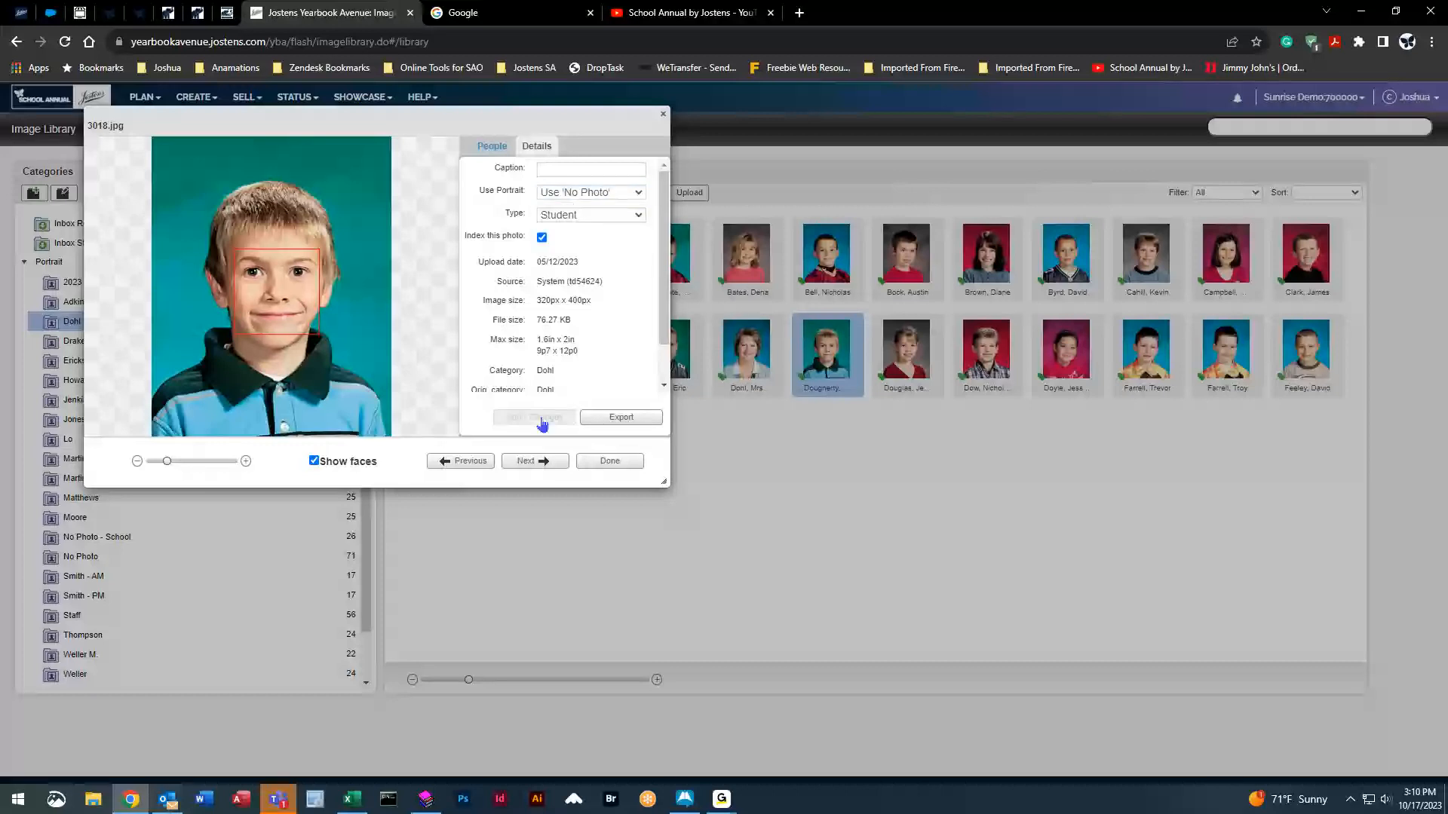
{"action": "left_click", "coordinate": [601, 462]}
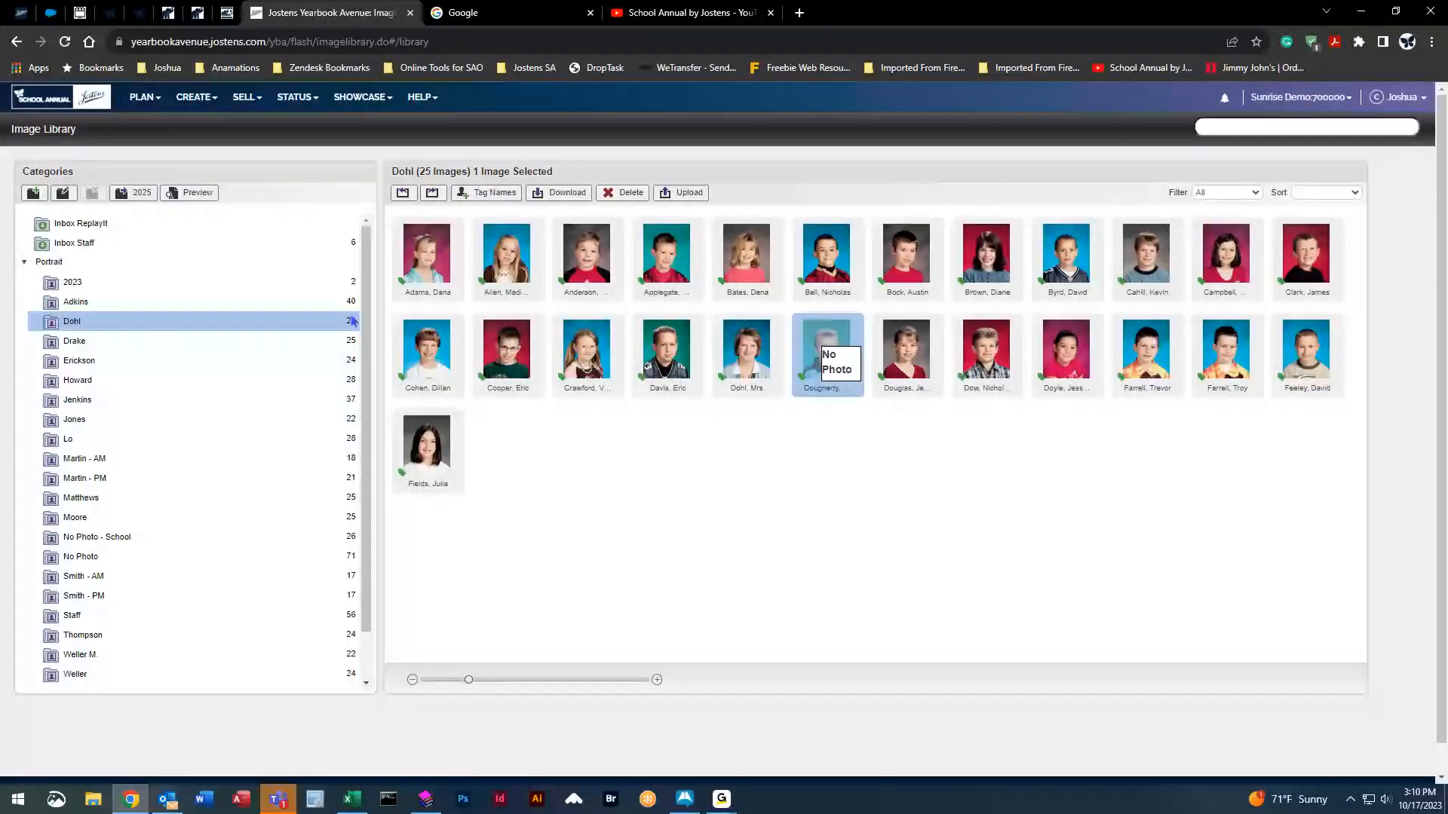
{"action": "left_click", "coordinate": [91, 301]}
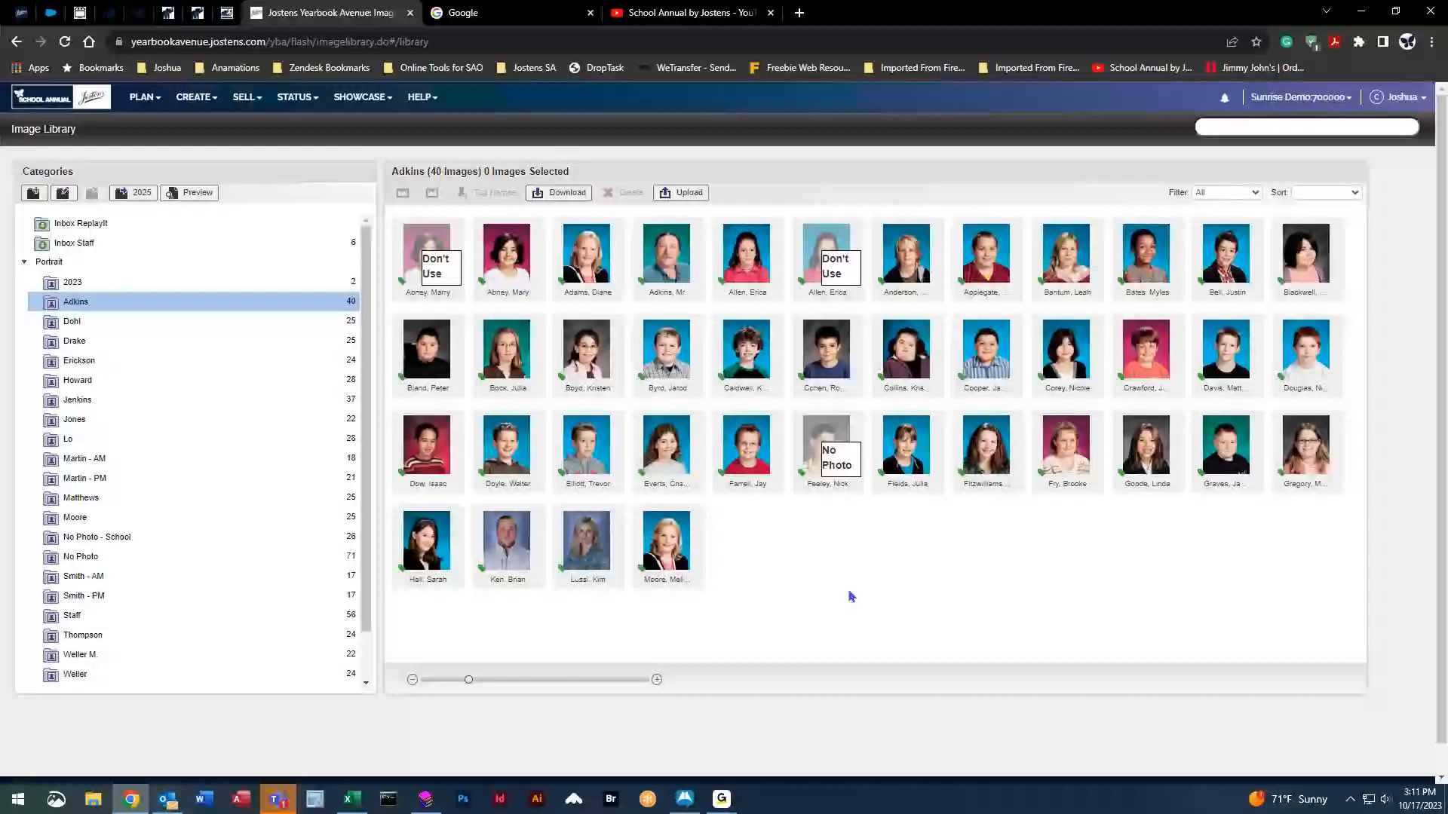
{"action": "left_click", "coordinate": [136, 558]}
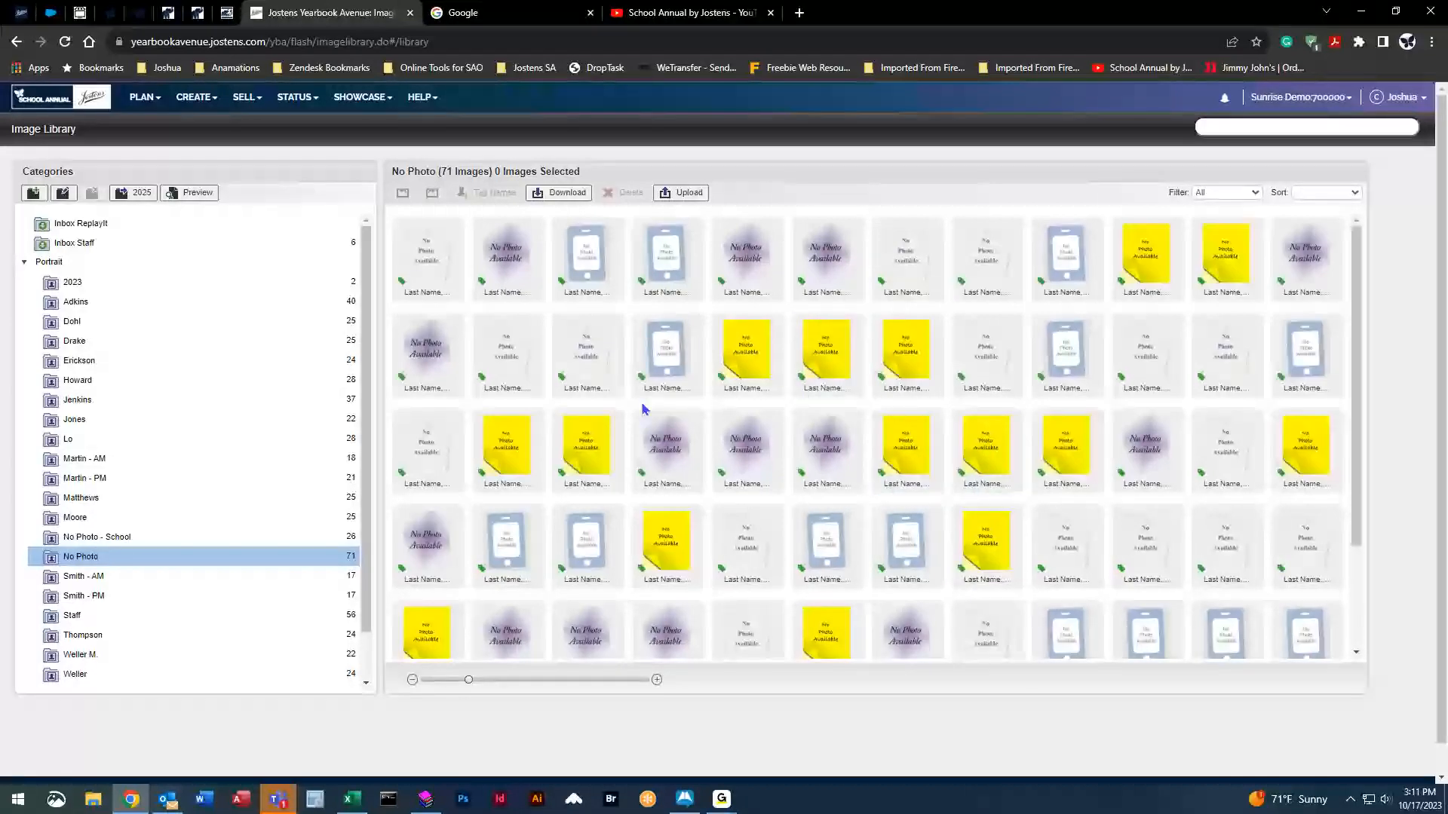
{"action": "left_click", "coordinate": [193, 304]}
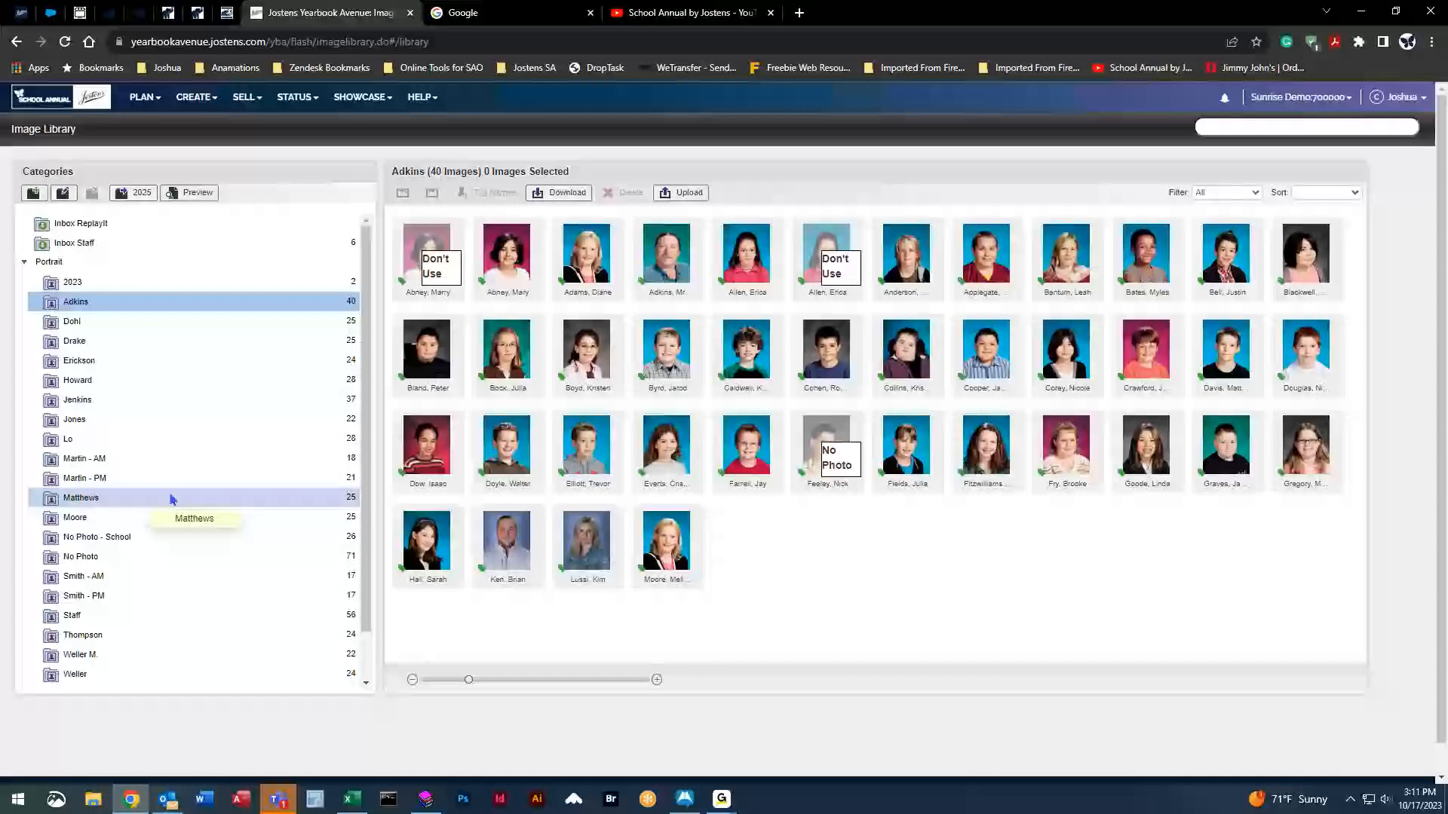
Browse Clipart > By Type > Borders and select the BD00108 No Photo border.
{"action": "left_click", "coordinate": [24, 264]}
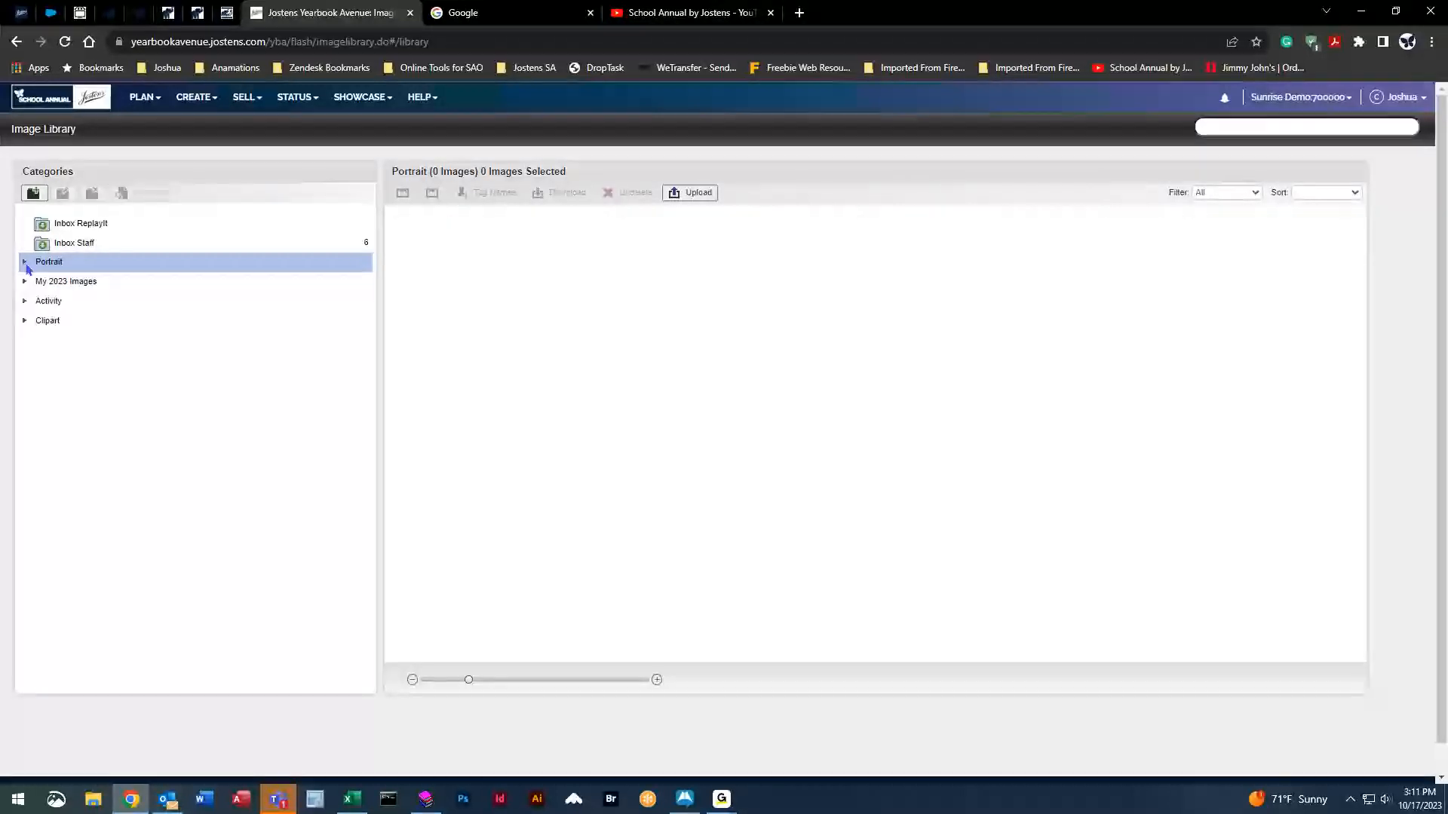
{"action": "left_click", "coordinate": [24, 323]}
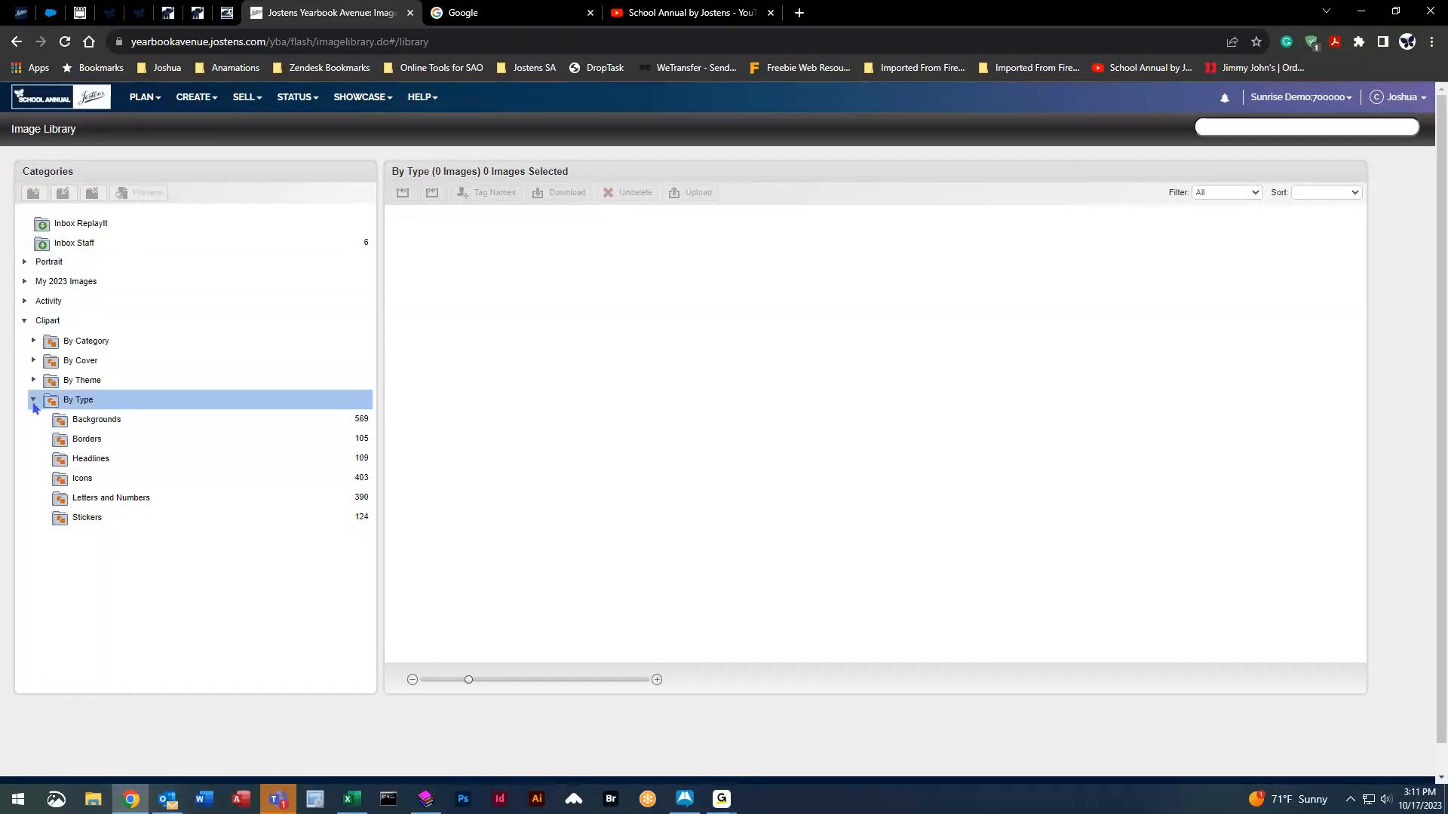
{"action": "left_click", "coordinate": [130, 448]}
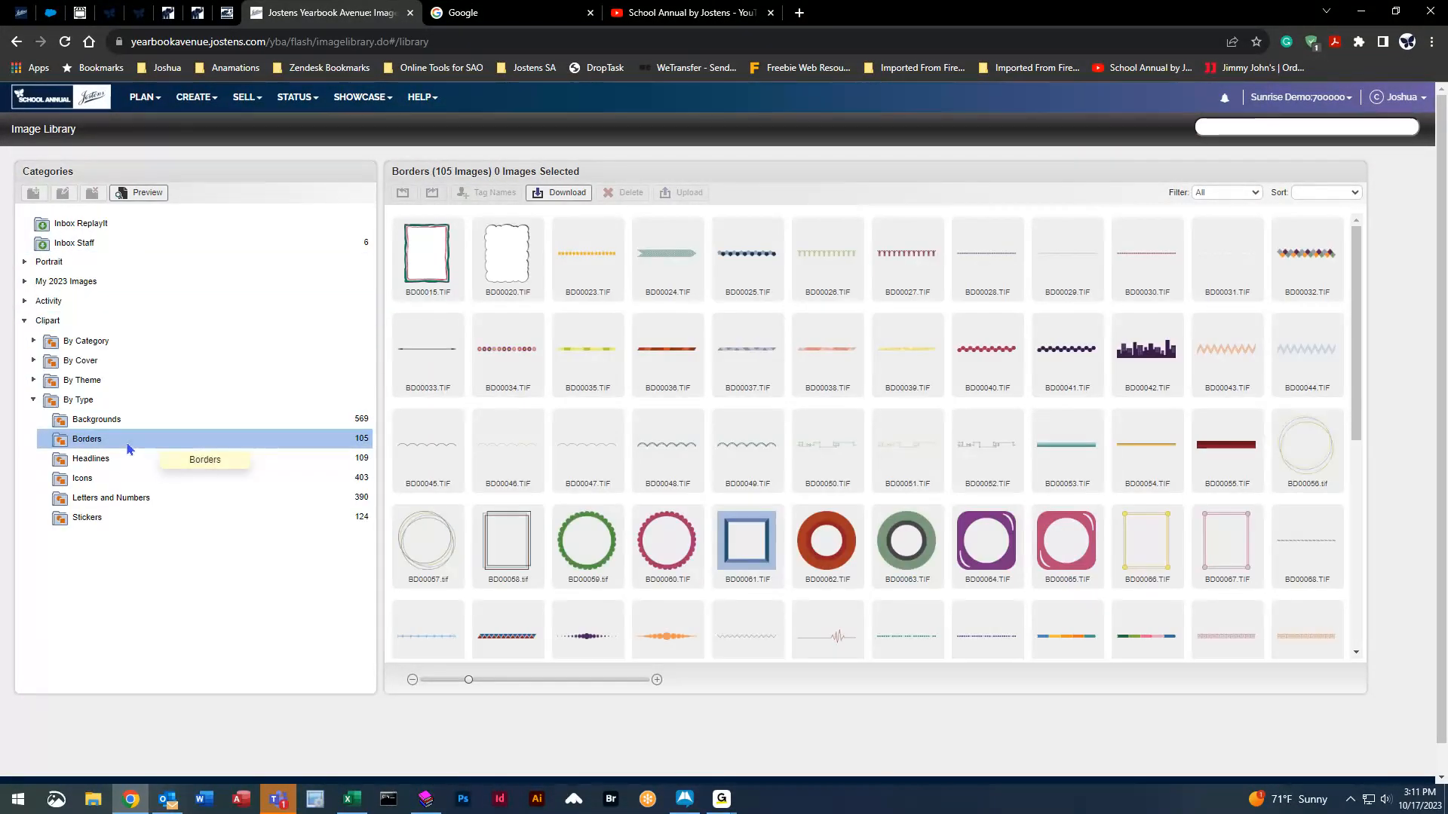
{"action": "scroll", "coordinate": [715, 407], "scroll_direction": "down", "scroll_amount": 5}
{"action": "scroll", "coordinate": [726, 460], "scroll_direction": "down", "scroll_amount": 1}
{"action": "left_click", "coordinate": [745, 437]}
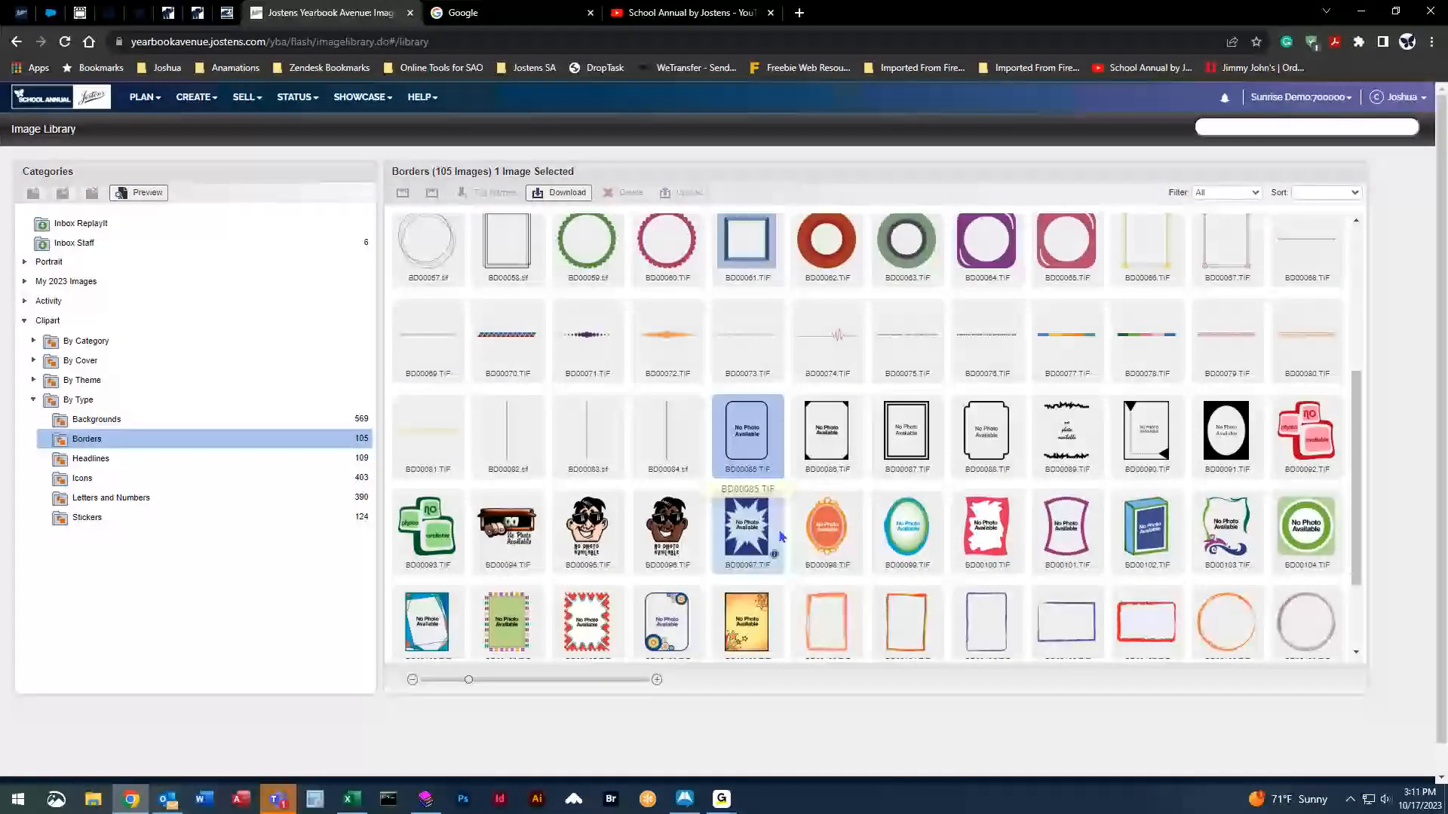
{"action": "left_click", "coordinate": [757, 620], "text": "shift"}
{"action": "scroll", "coordinate": [828, 422], "scroll_direction": "down", "scroll_amount": 2}
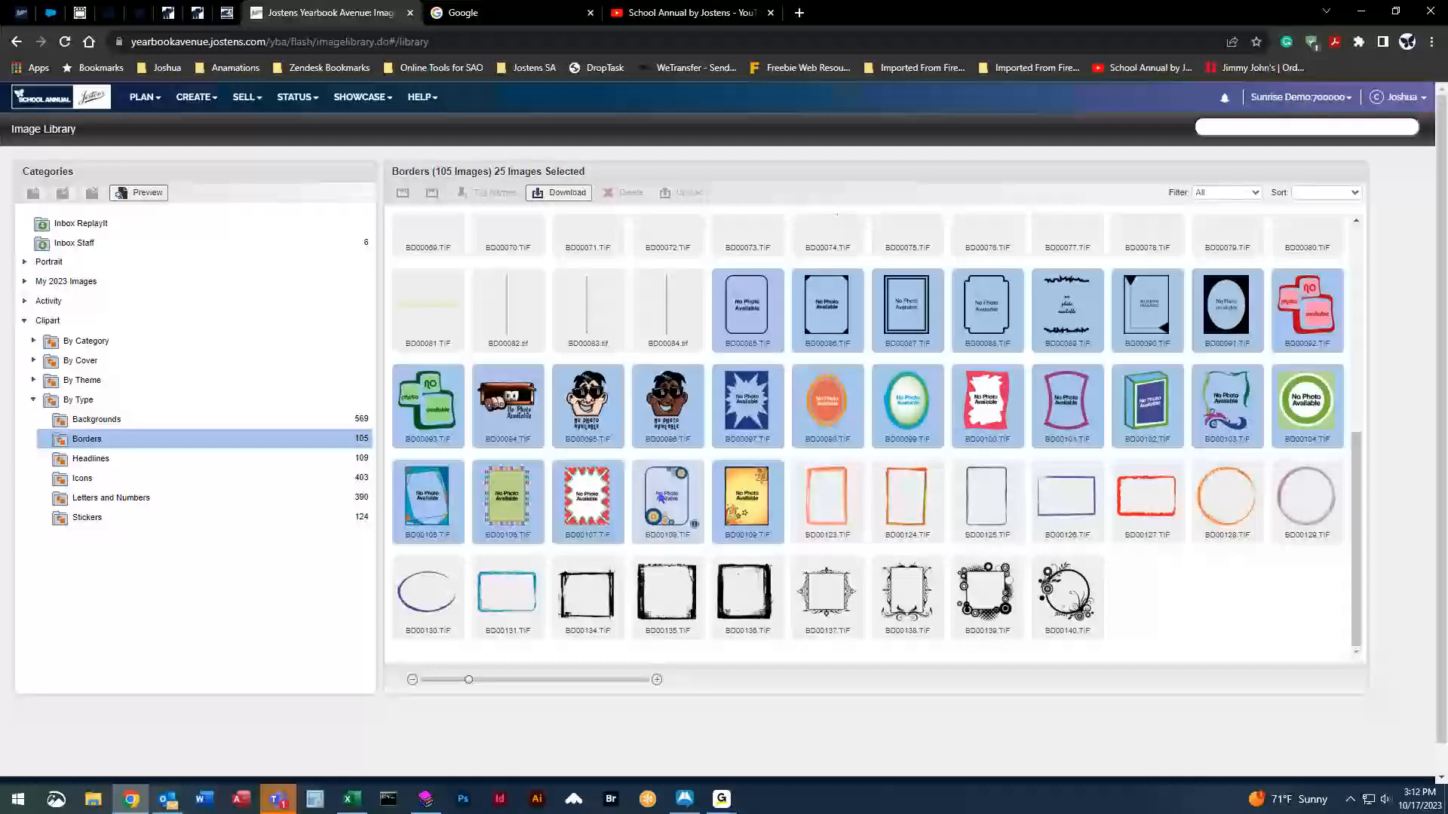
{"action": "left_click", "coordinate": [664, 602]}
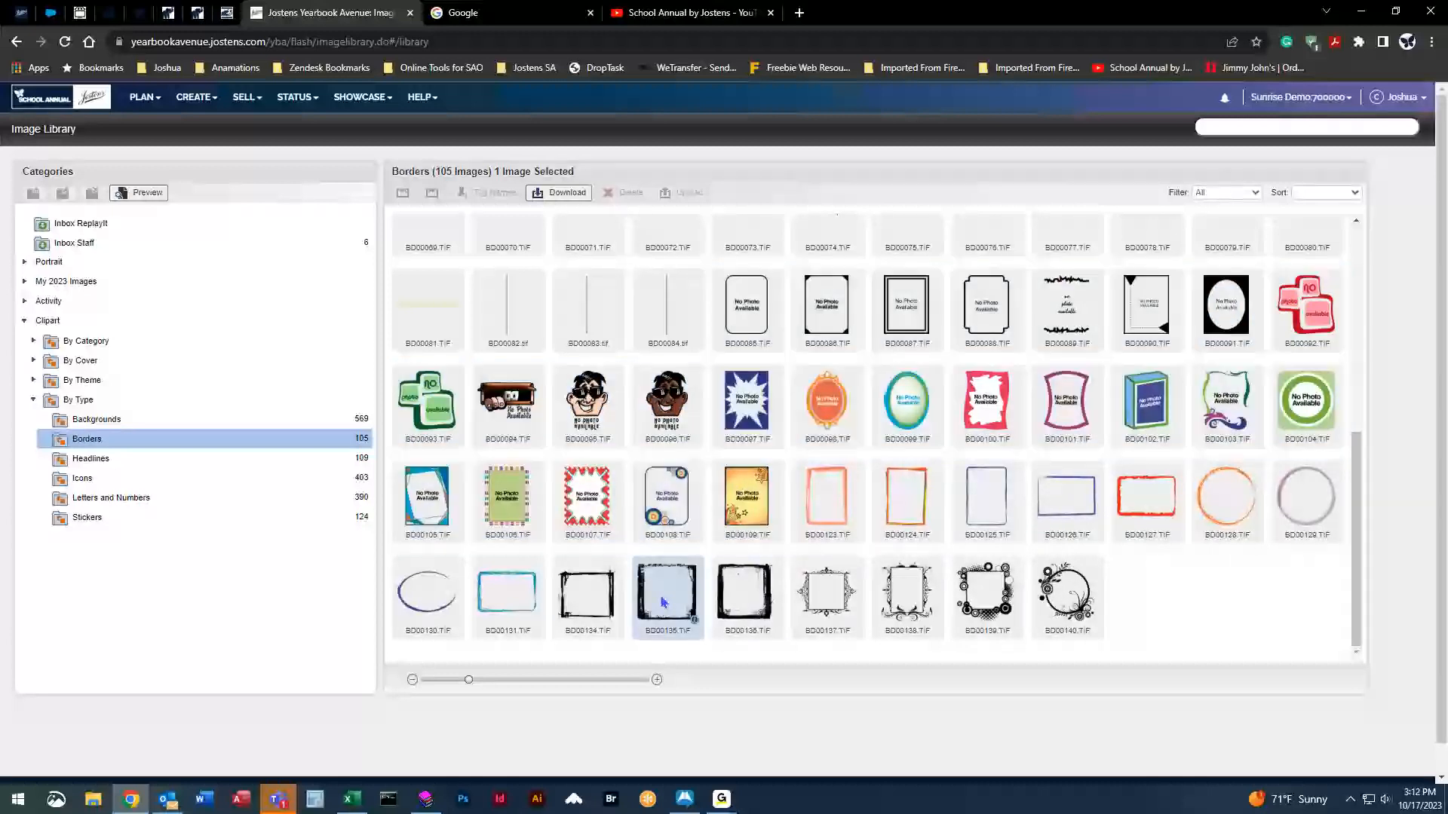
{"action": "left_click", "coordinate": [667, 498]}
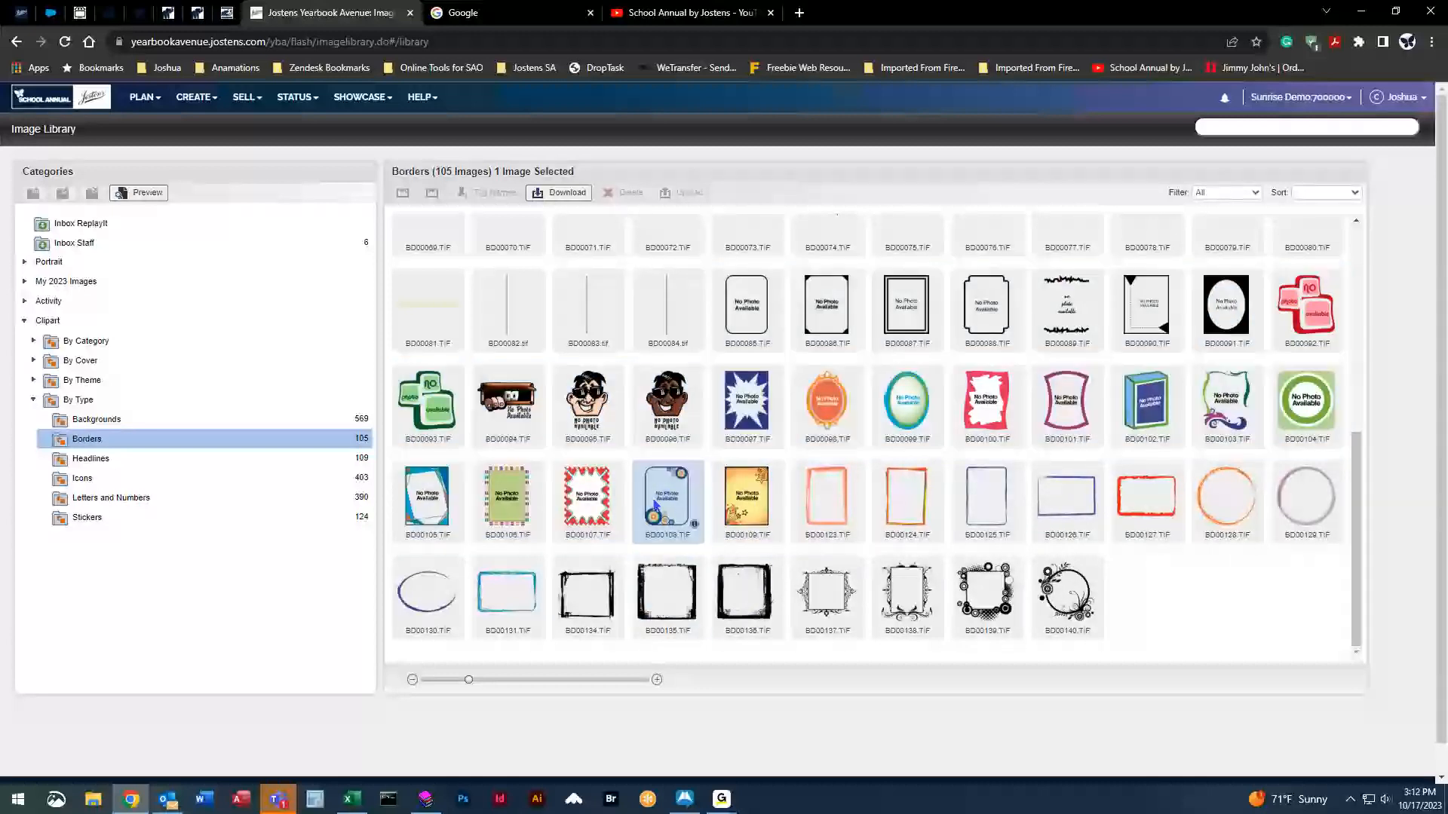
Download BD00108.TIF into the Pictures folder, replacing the existing file.
{"action": "left_click", "coordinate": [556, 193]}
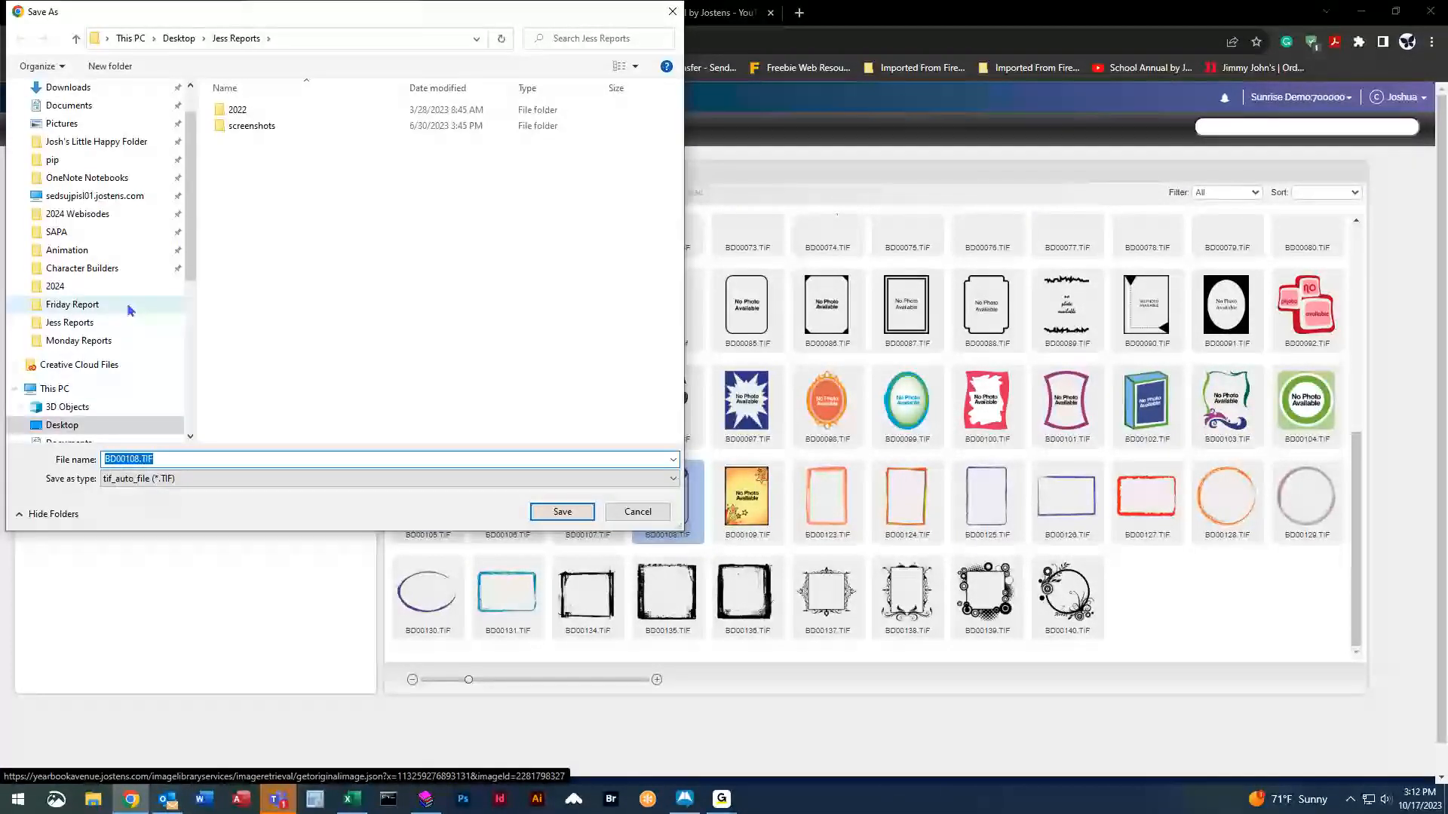
{"action": "scroll", "coordinate": [104, 347], "scroll_direction": "down", "scroll_amount": 2}
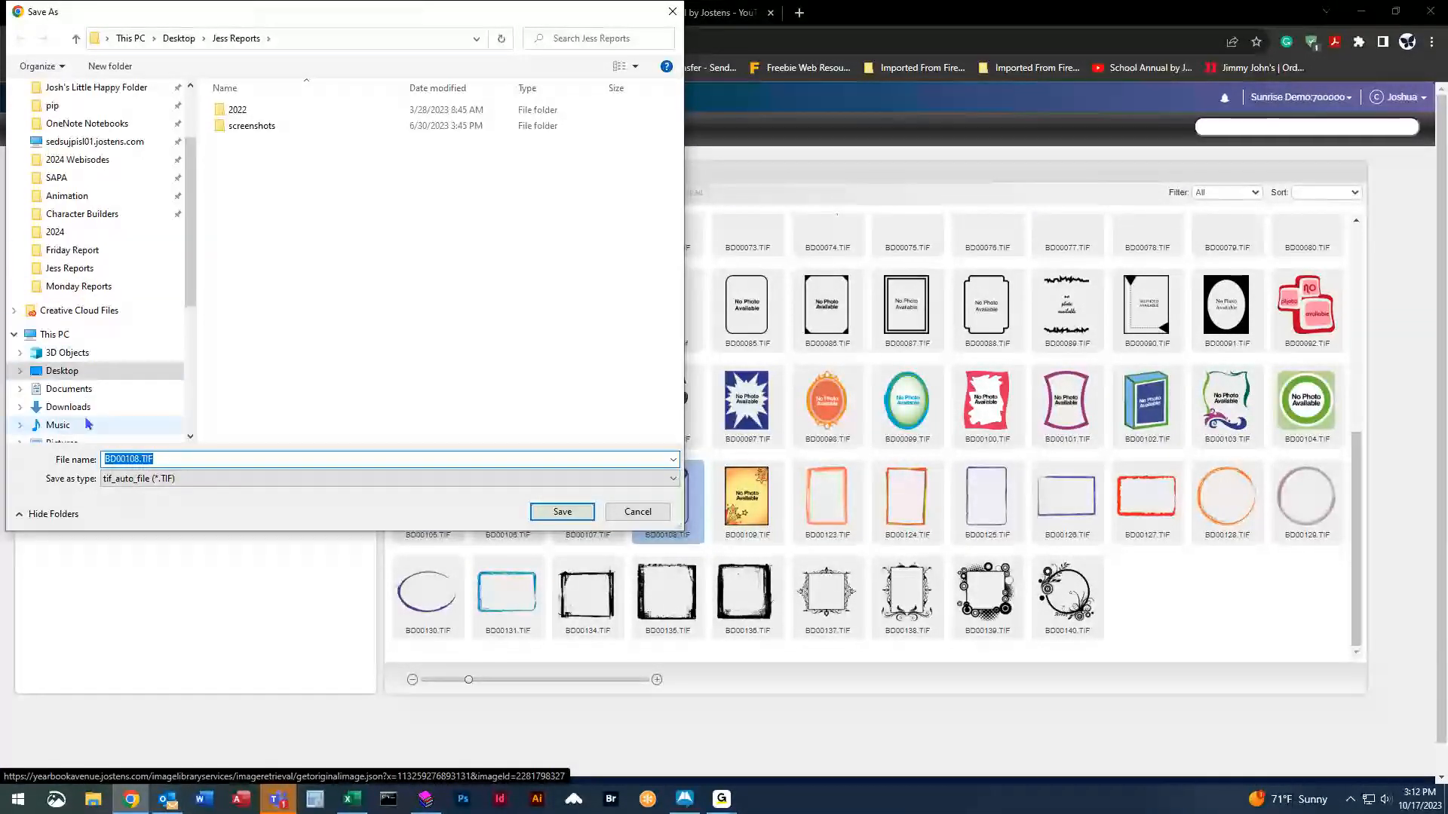
{"action": "left_click", "coordinate": [60, 388]}
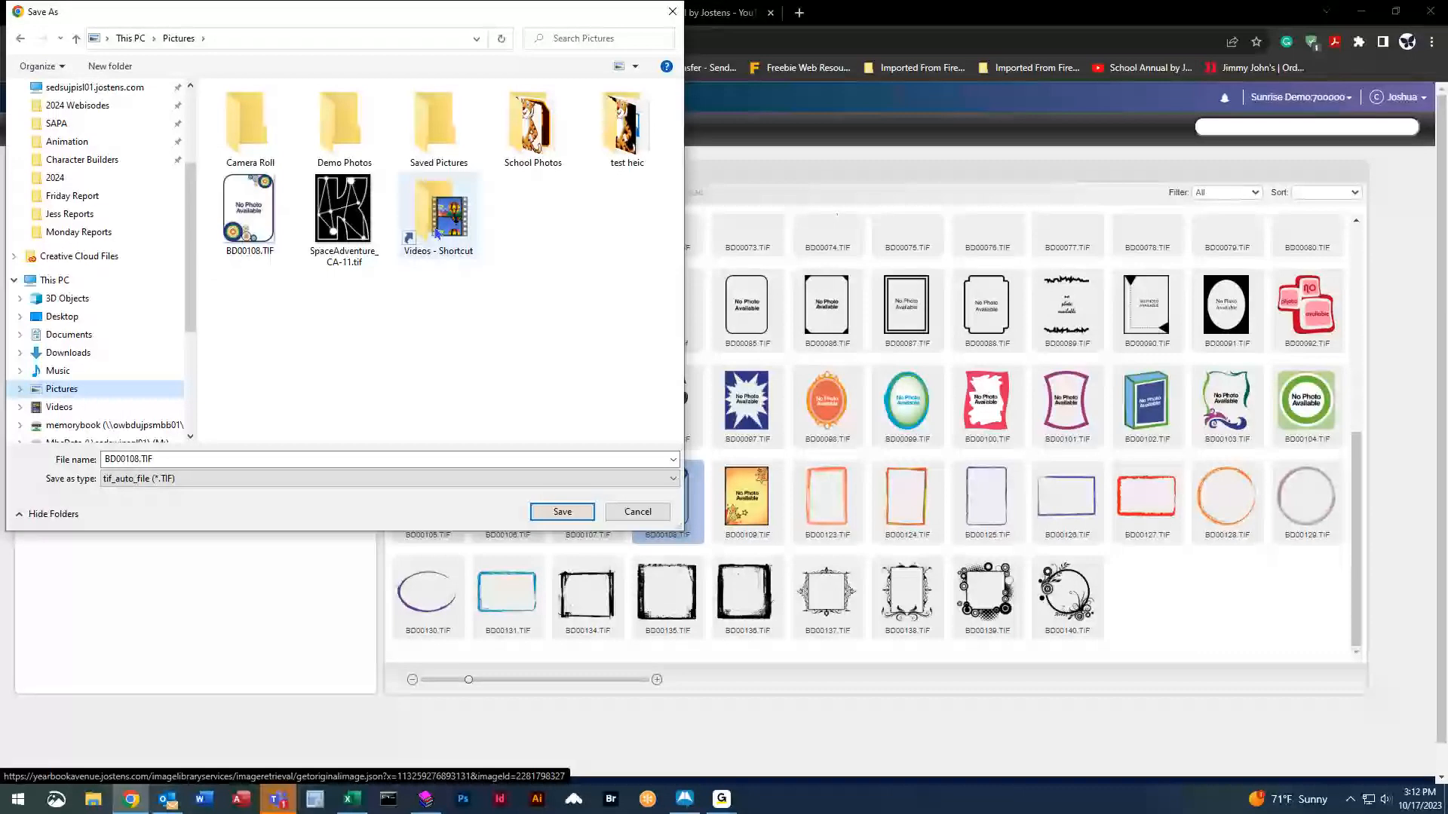
{"action": "left_click", "coordinate": [561, 512]}
{"action": "left_click", "coordinate": [762, 404]}
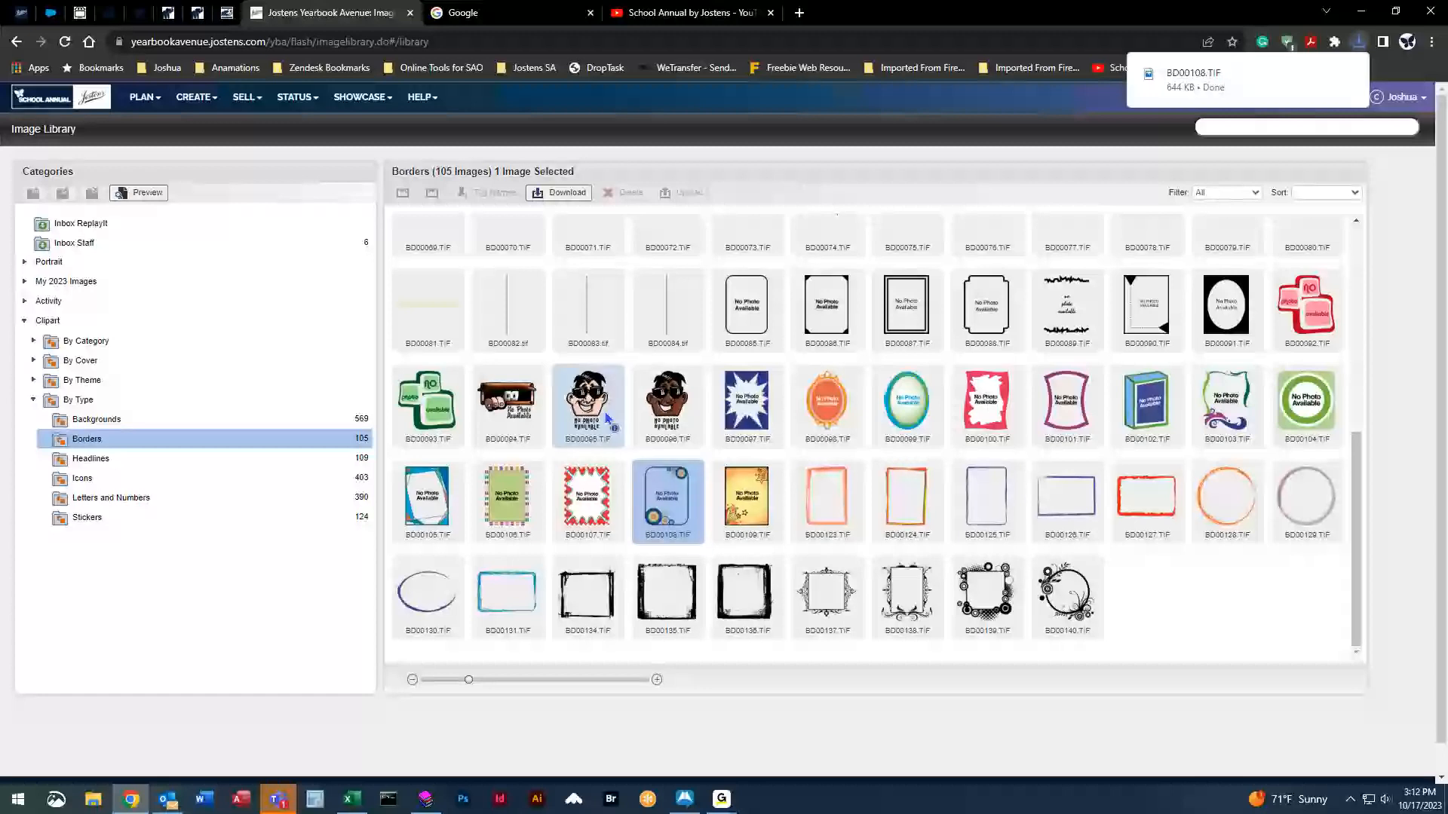
Collapse the Clipart folders and return to the Portrait category.
{"action": "left_click", "coordinate": [745, 398]}
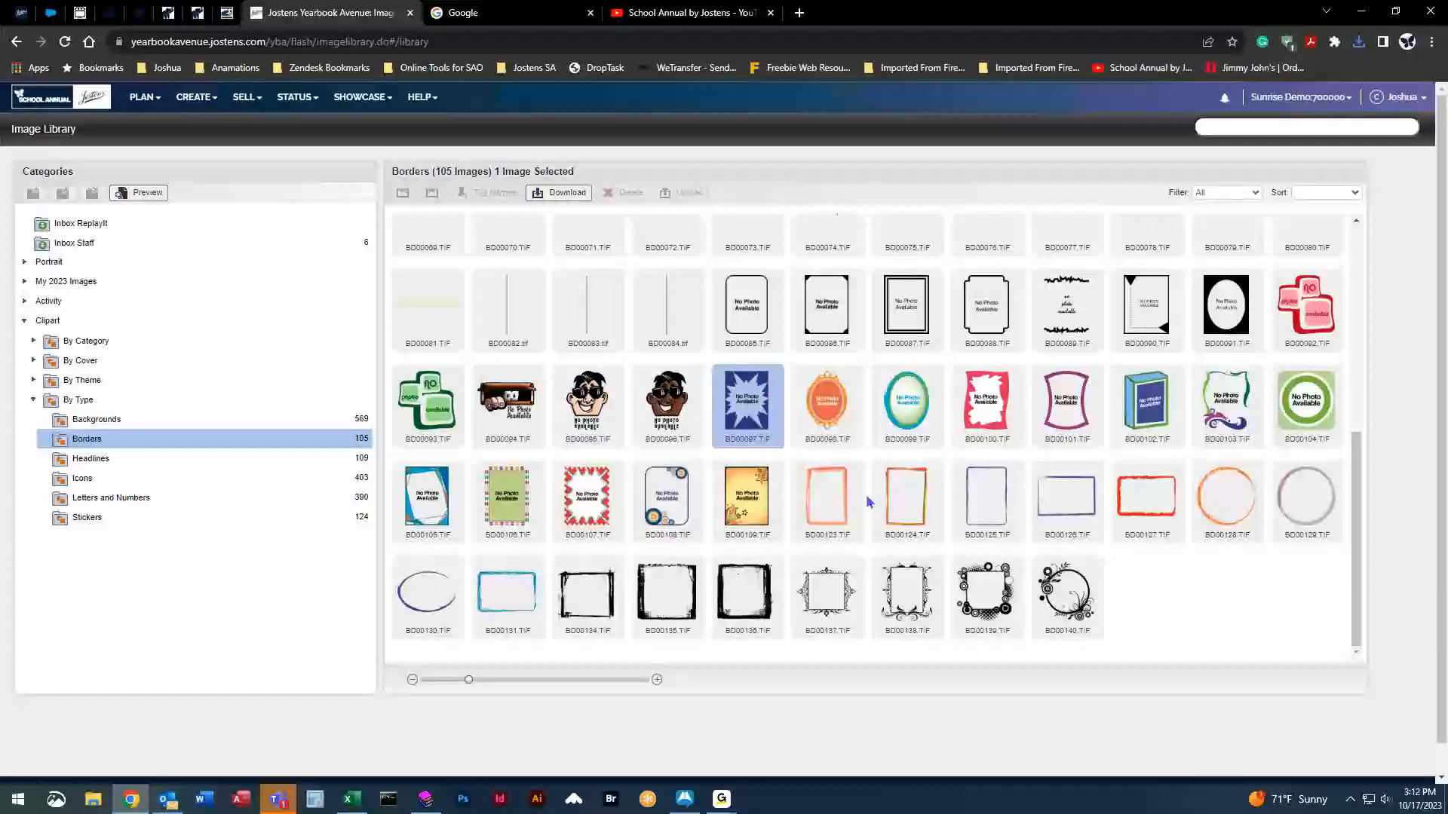
{"action": "left_click", "coordinate": [33, 399]}
{"action": "left_click", "coordinate": [24, 320]}
{"action": "left_click", "coordinate": [26, 262]}
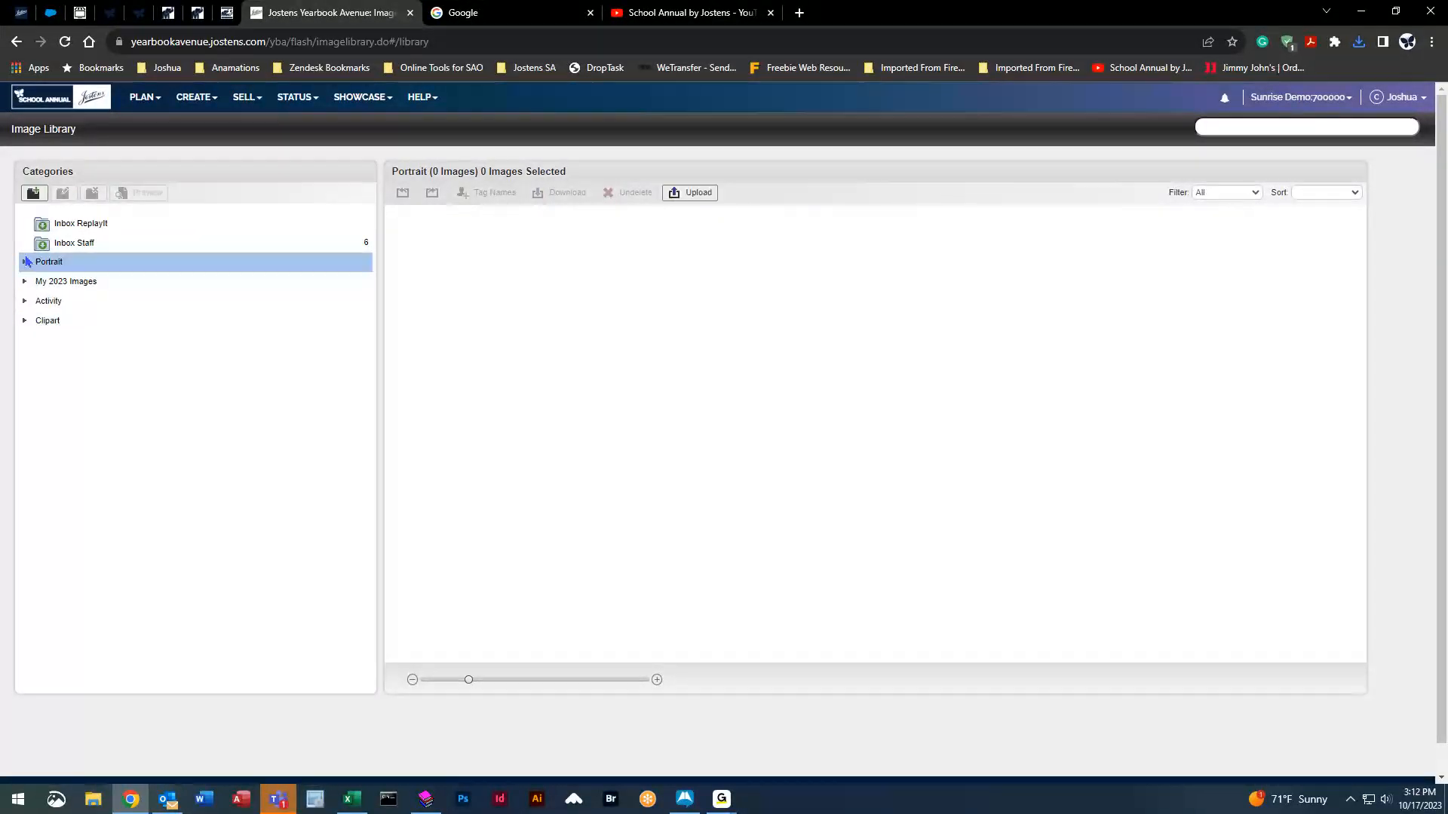
Open the Dohl class portrait category under Portrait.
{"action": "left_click", "coordinate": [24, 261]}
{"action": "left_click", "coordinate": [105, 303]}
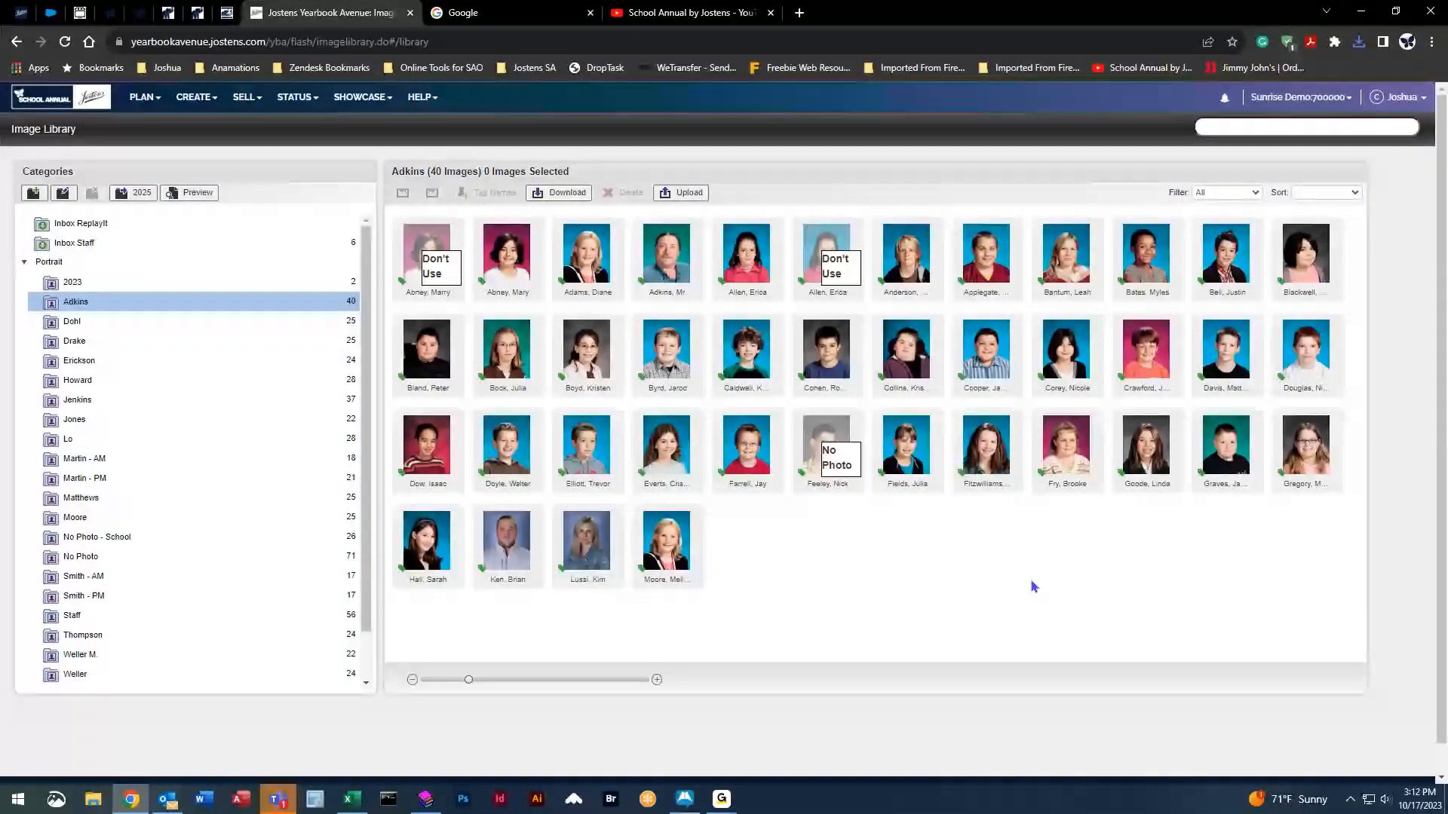
{"action": "left_click", "coordinate": [224, 328]}
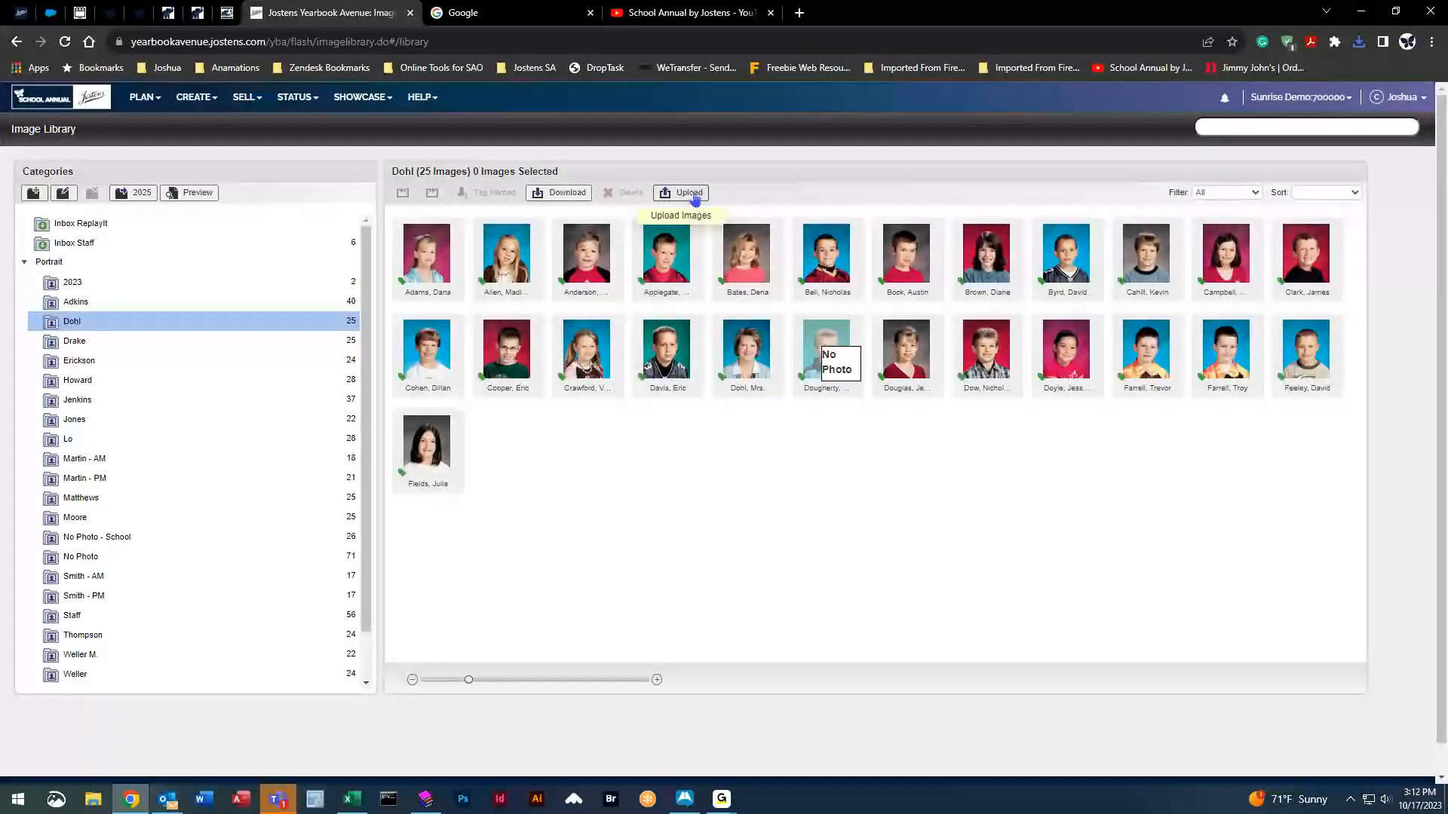
Upload BD00108.TIF from Pictures into Dohl and select the new image.
{"action": "left_click", "coordinate": [689, 194]}
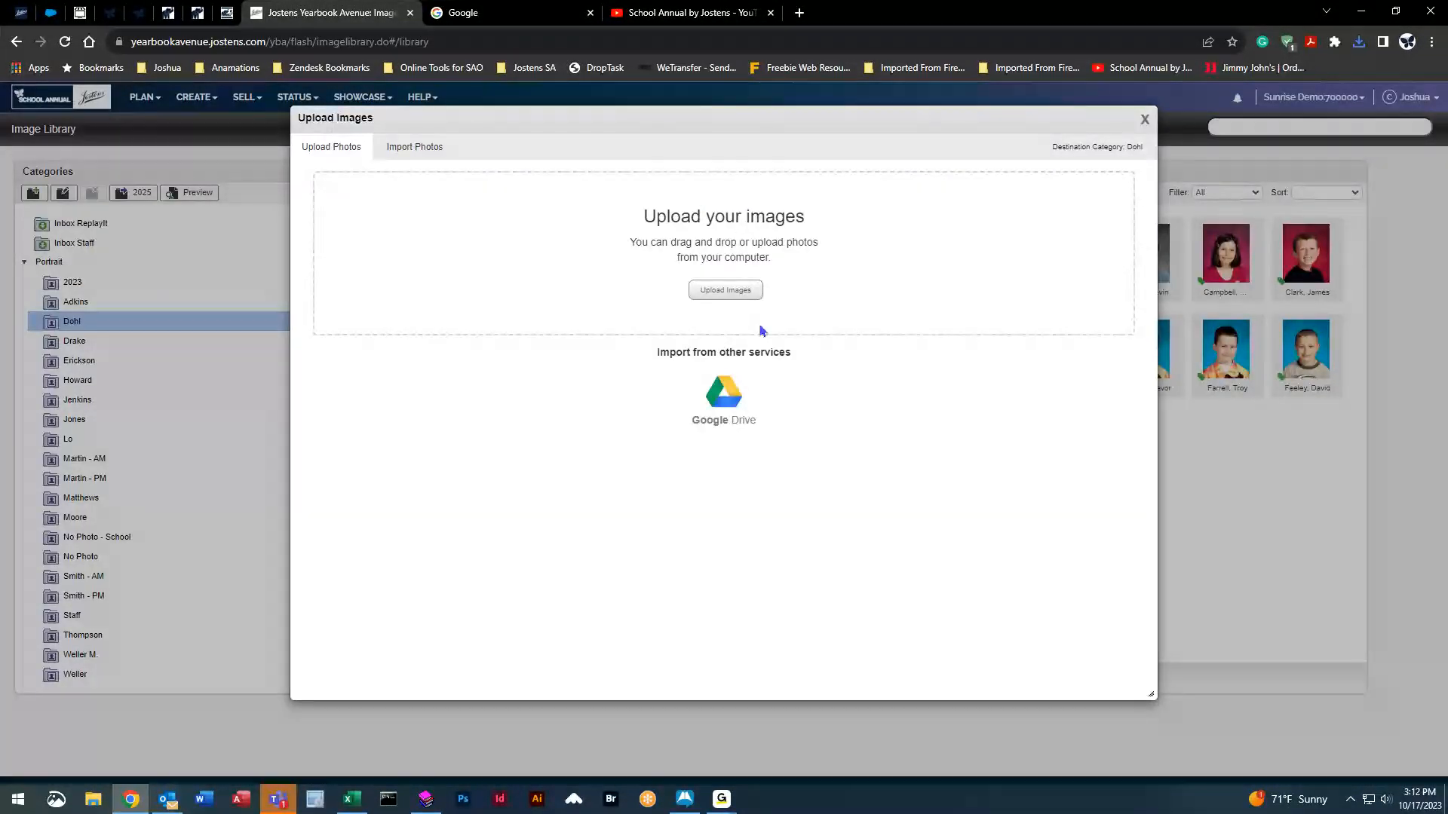
{"action": "left_click", "coordinate": [722, 296]}
{"action": "left_click_drag", "start_coordinate": [350, 119], "coordinate": [355, 240]}
{"action": "left_click", "coordinate": [252, 305]}
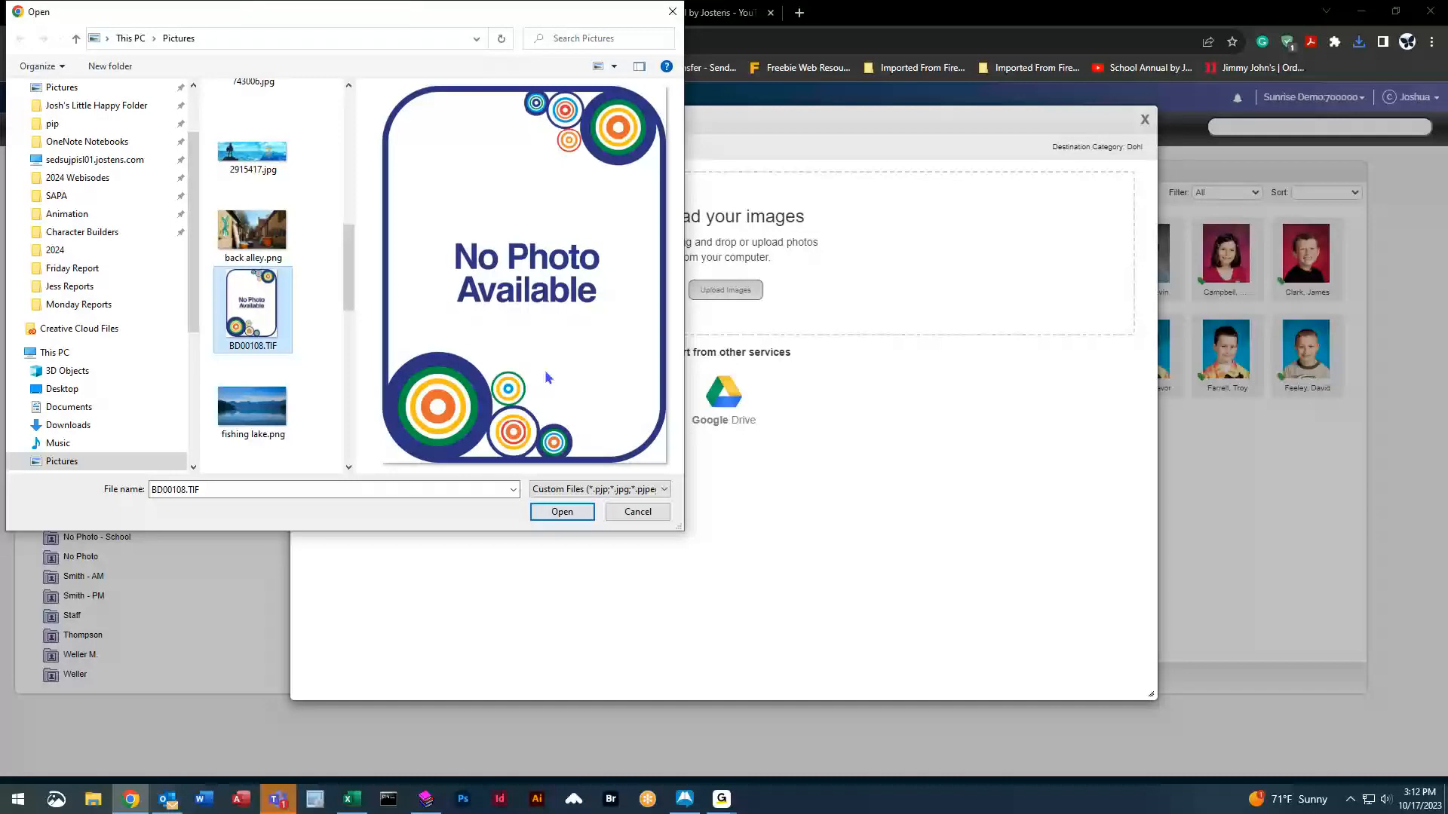
{"action": "left_click", "coordinate": [562, 512]}
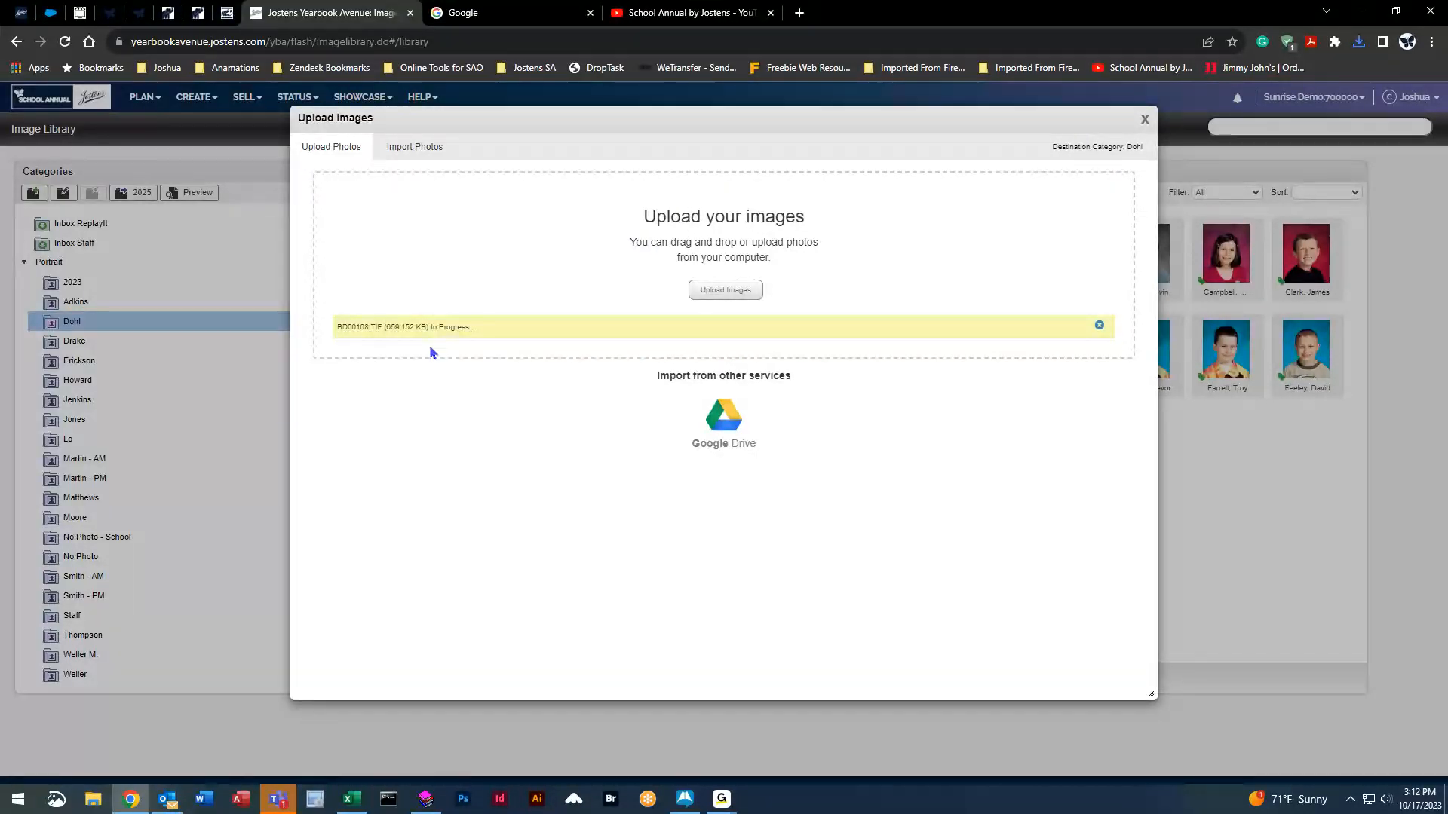
{"action": "left_click", "coordinate": [1144, 119]}
{"action": "left_click", "coordinate": [843, 265]}
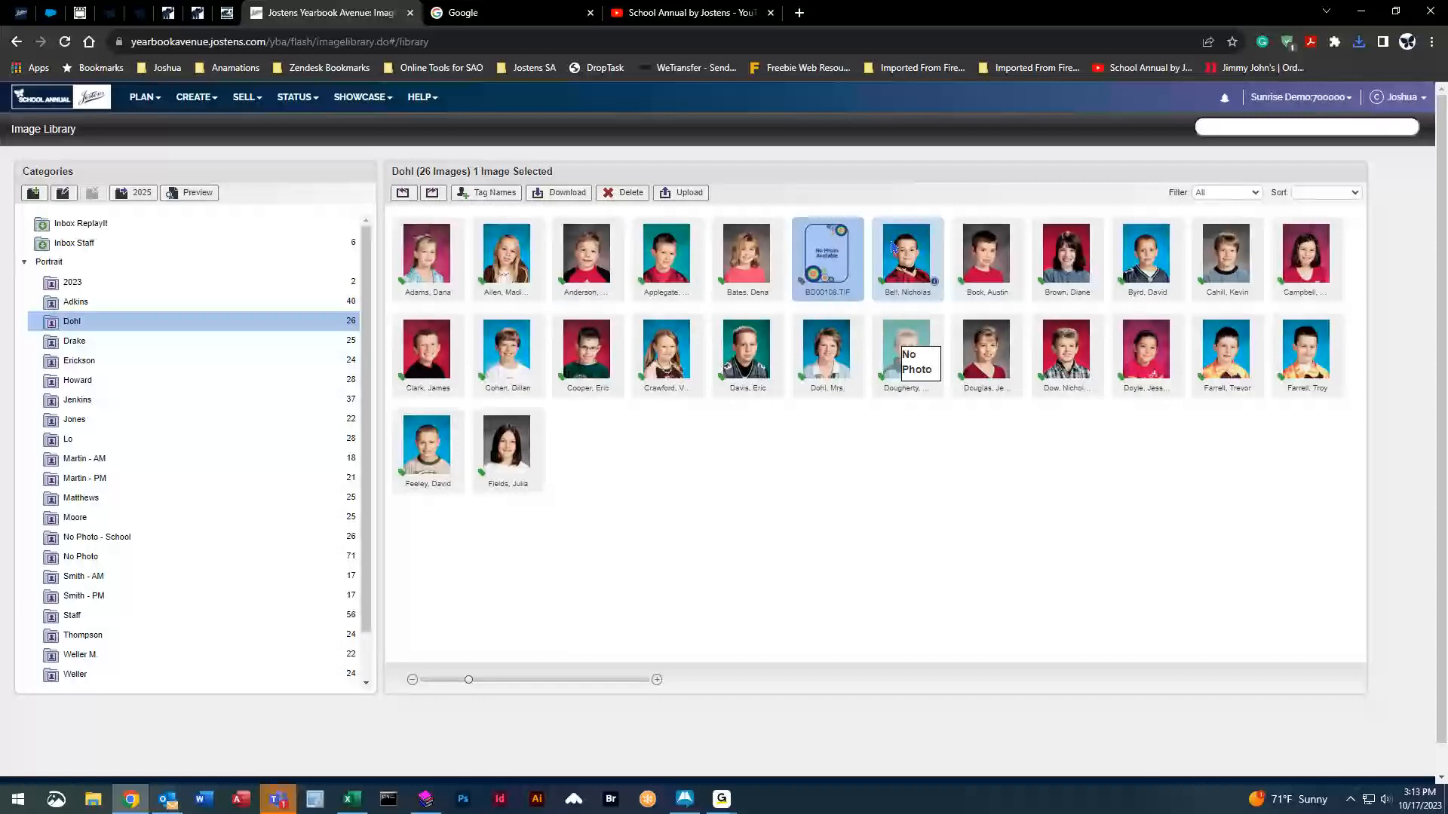
Open Tag Names for the BD00108.TIF No Photo image.
{"action": "left_click", "coordinate": [489, 193]}
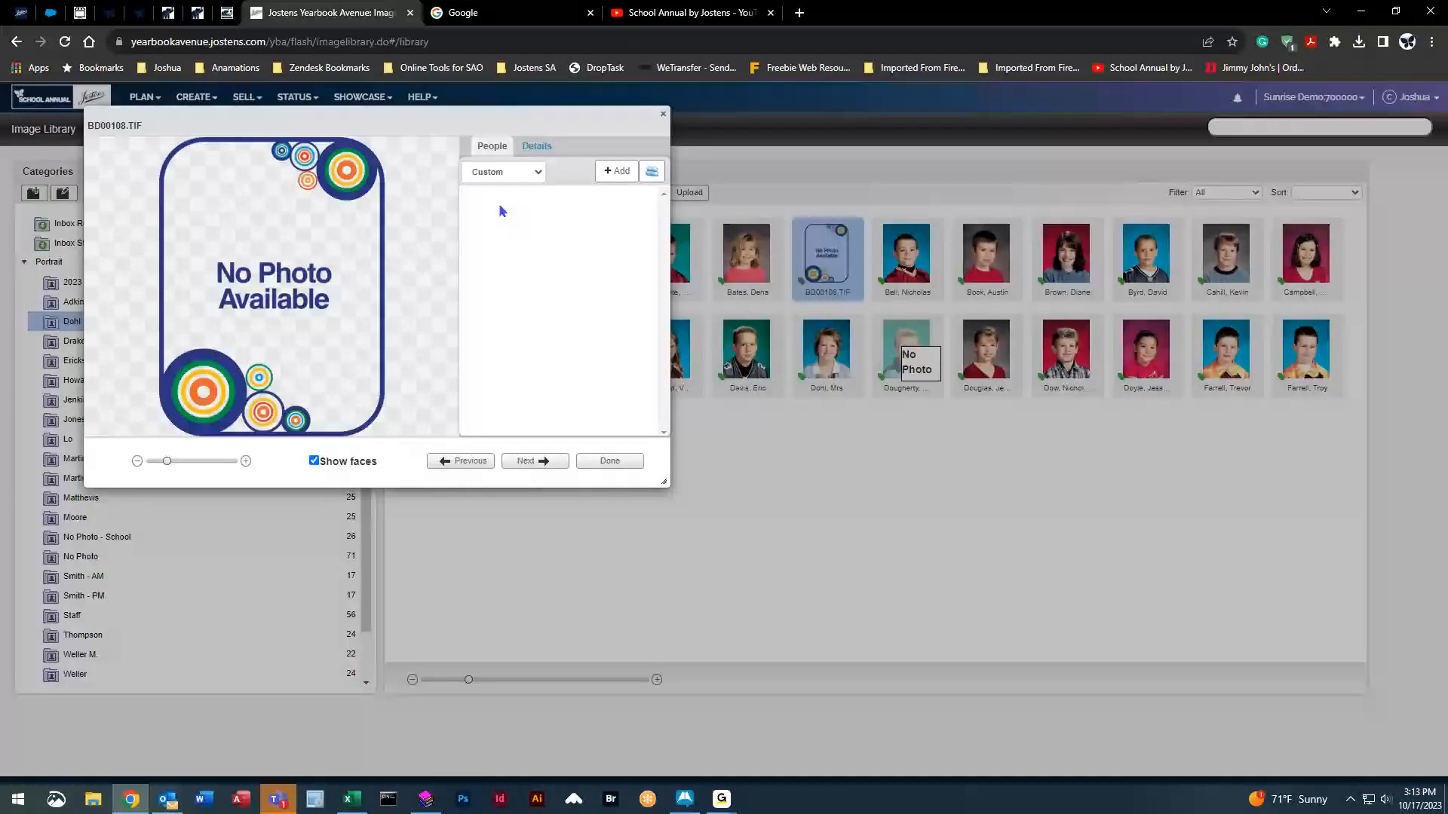
Add a new person with the student's first and last name to the image, save, and finish.
{"action": "left_click", "coordinate": [617, 178]}
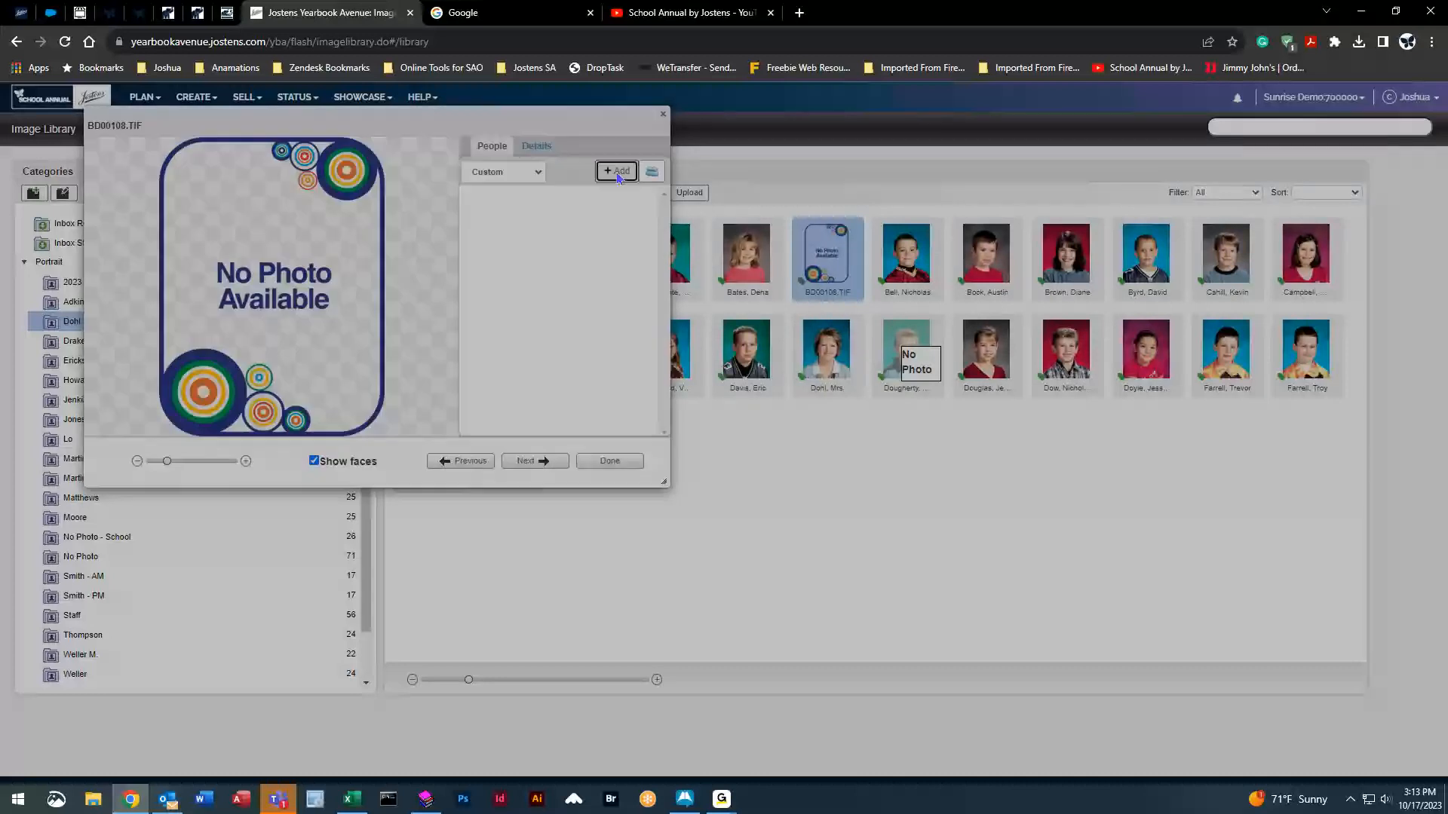
{"action": "left_click", "coordinate": [584, 167]}
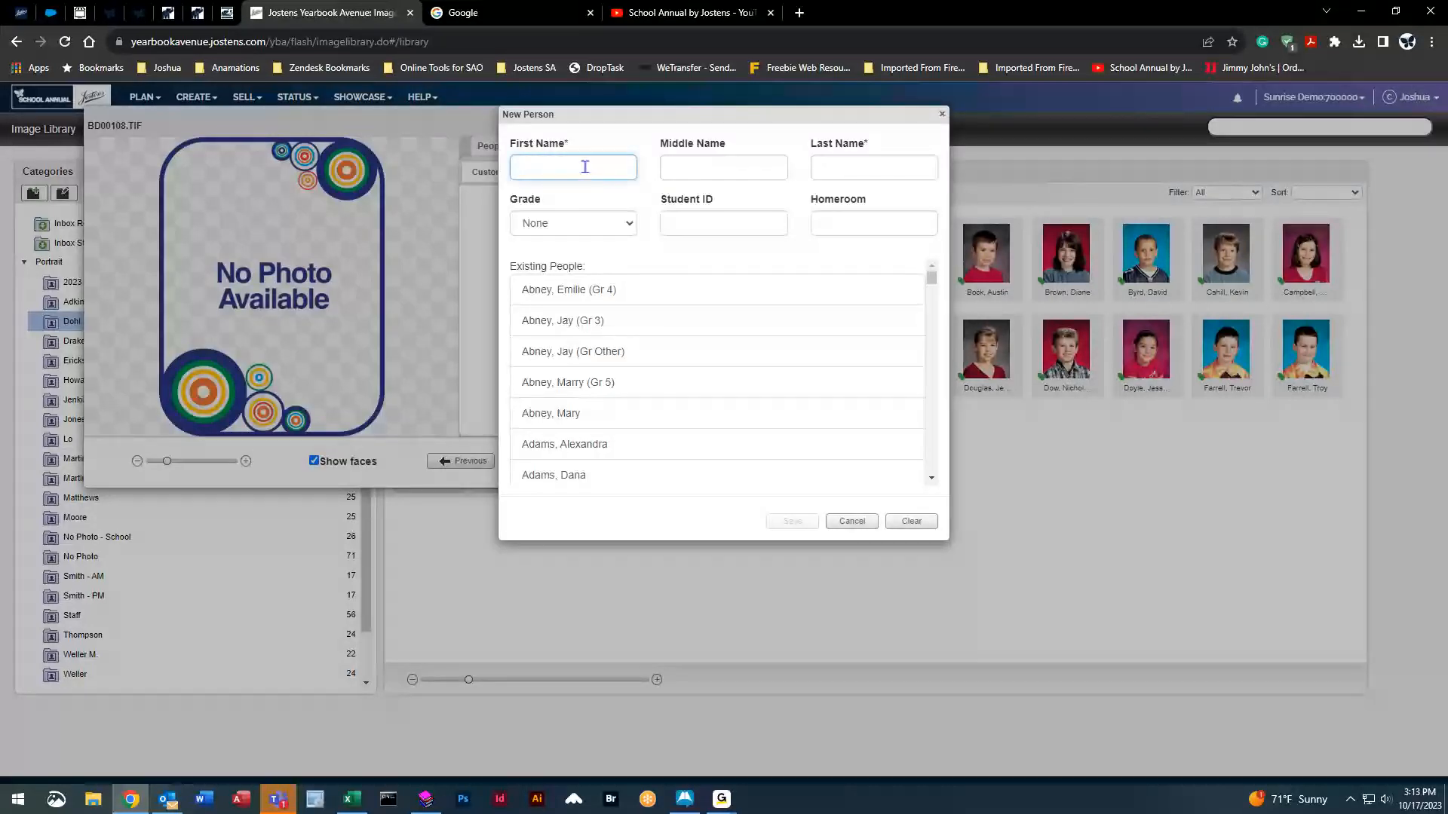
{"action": "key", "text": "Tab"}
{"action": "key", "text": "Tab"}
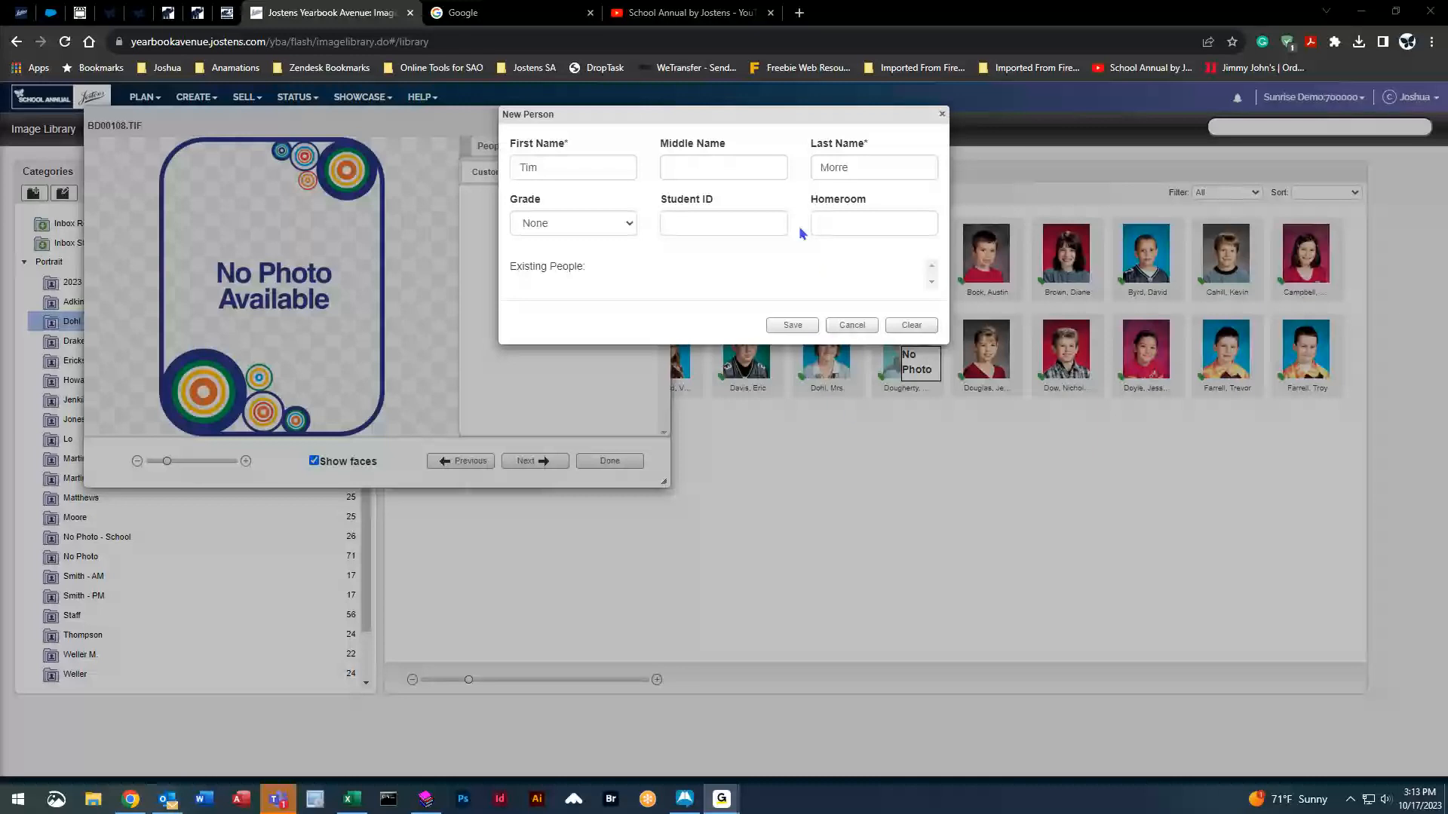
{"action": "left_click", "coordinate": [888, 167]}
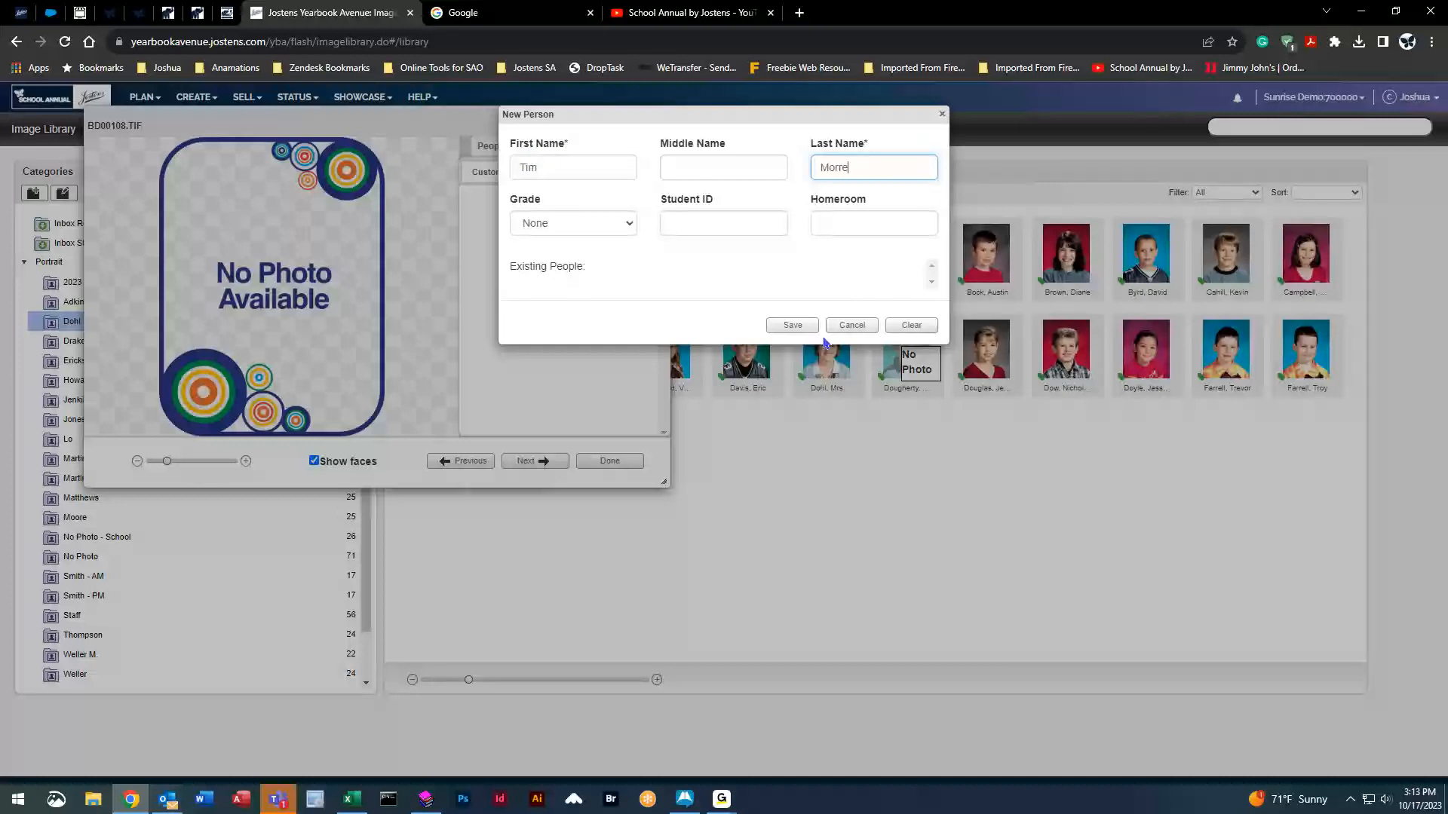
{"action": "left_click", "coordinate": [790, 326]}
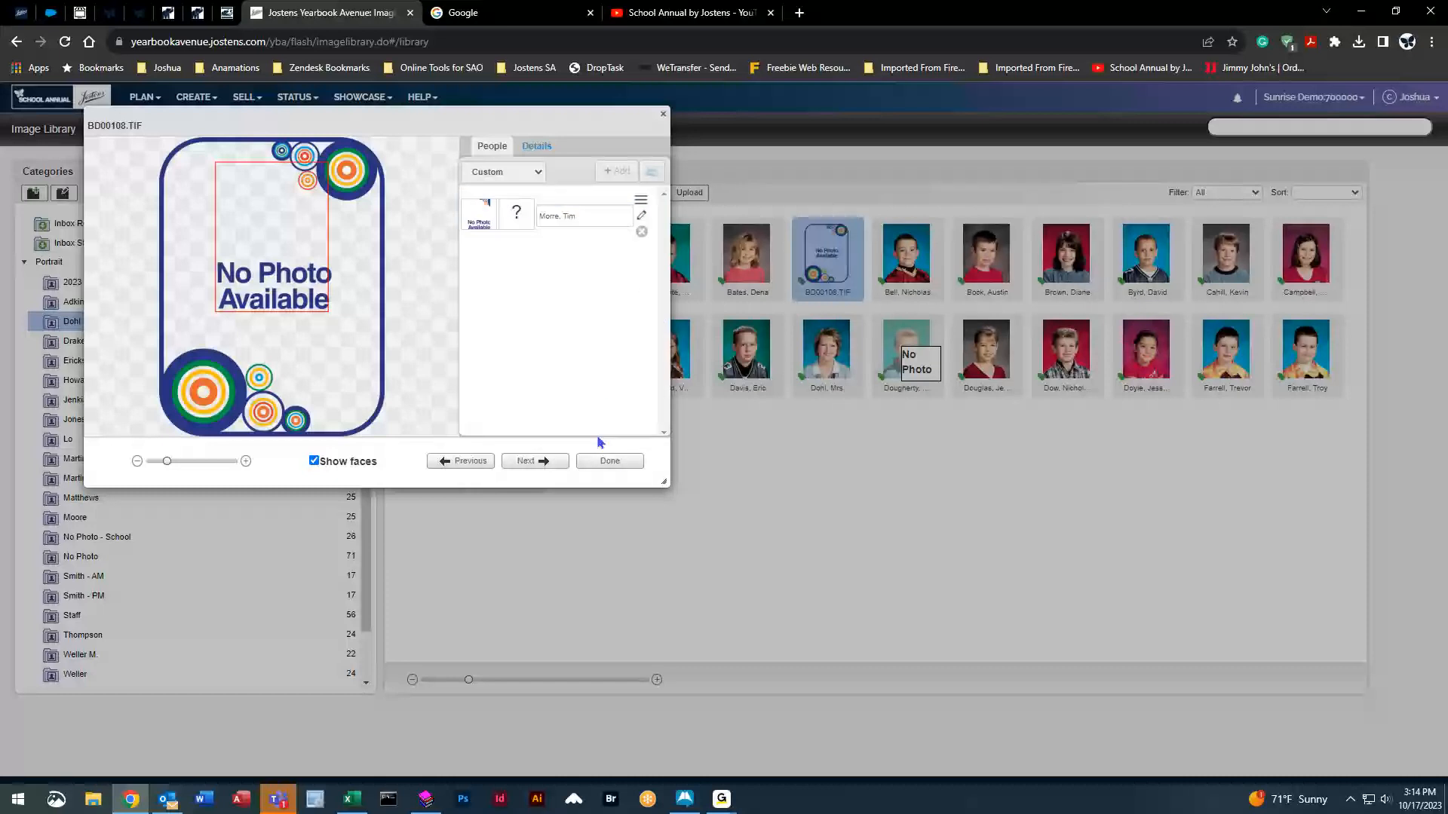
{"action": "left_click", "coordinate": [617, 465]}
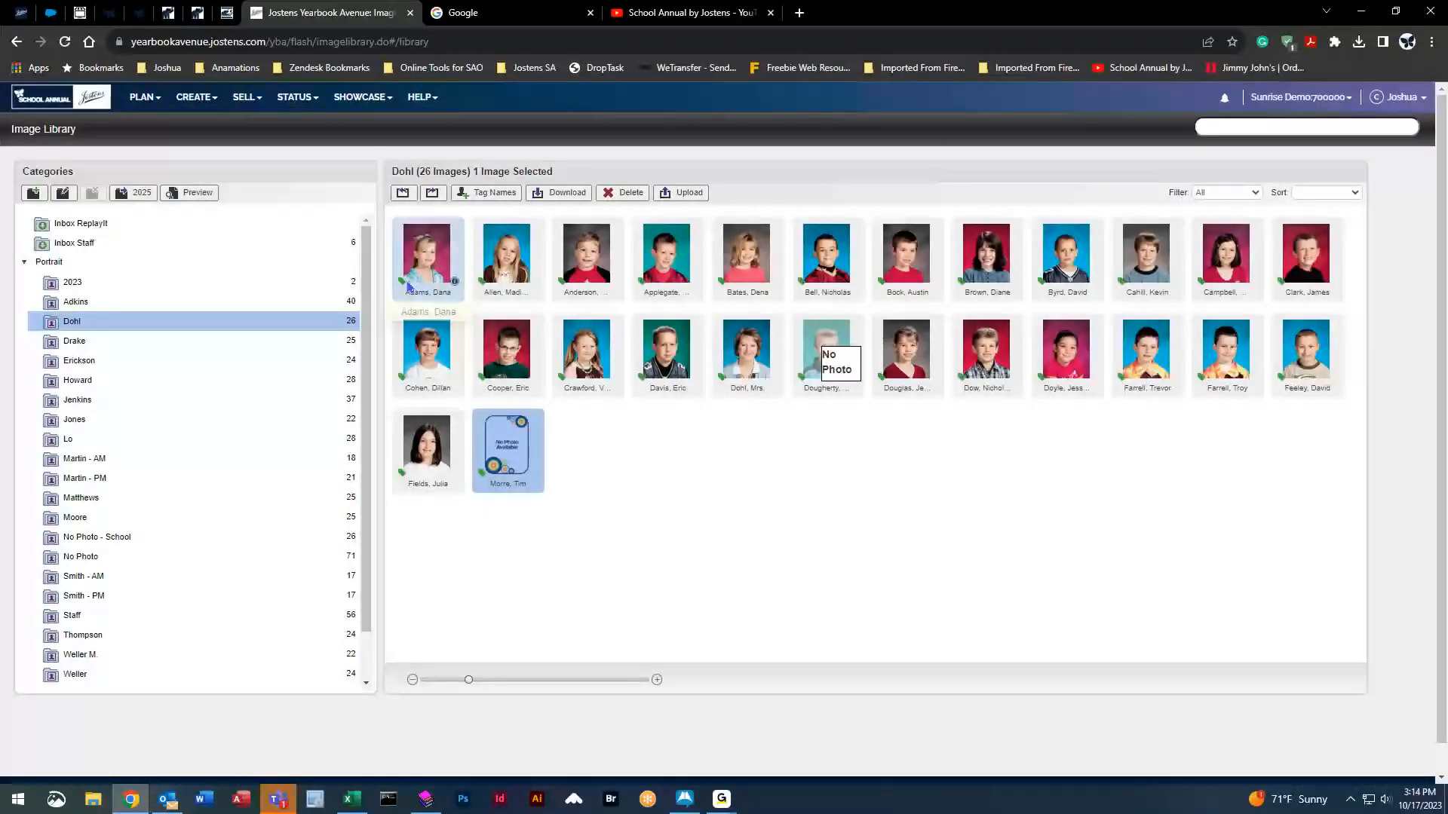
{"action": "mouse_move", "coordinate": [402, 286]}
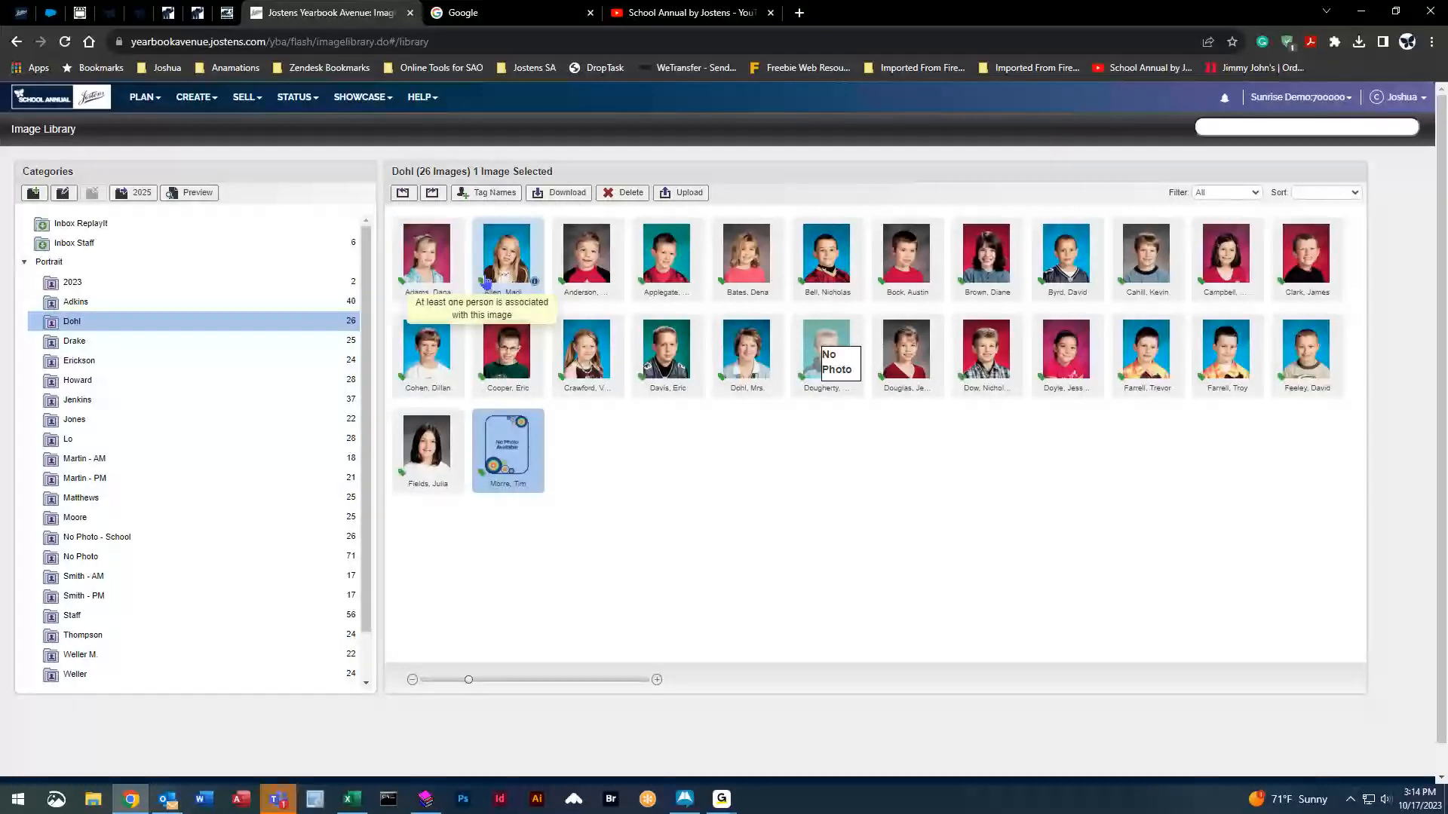
{"action": "mouse_move", "coordinate": [569, 285]}
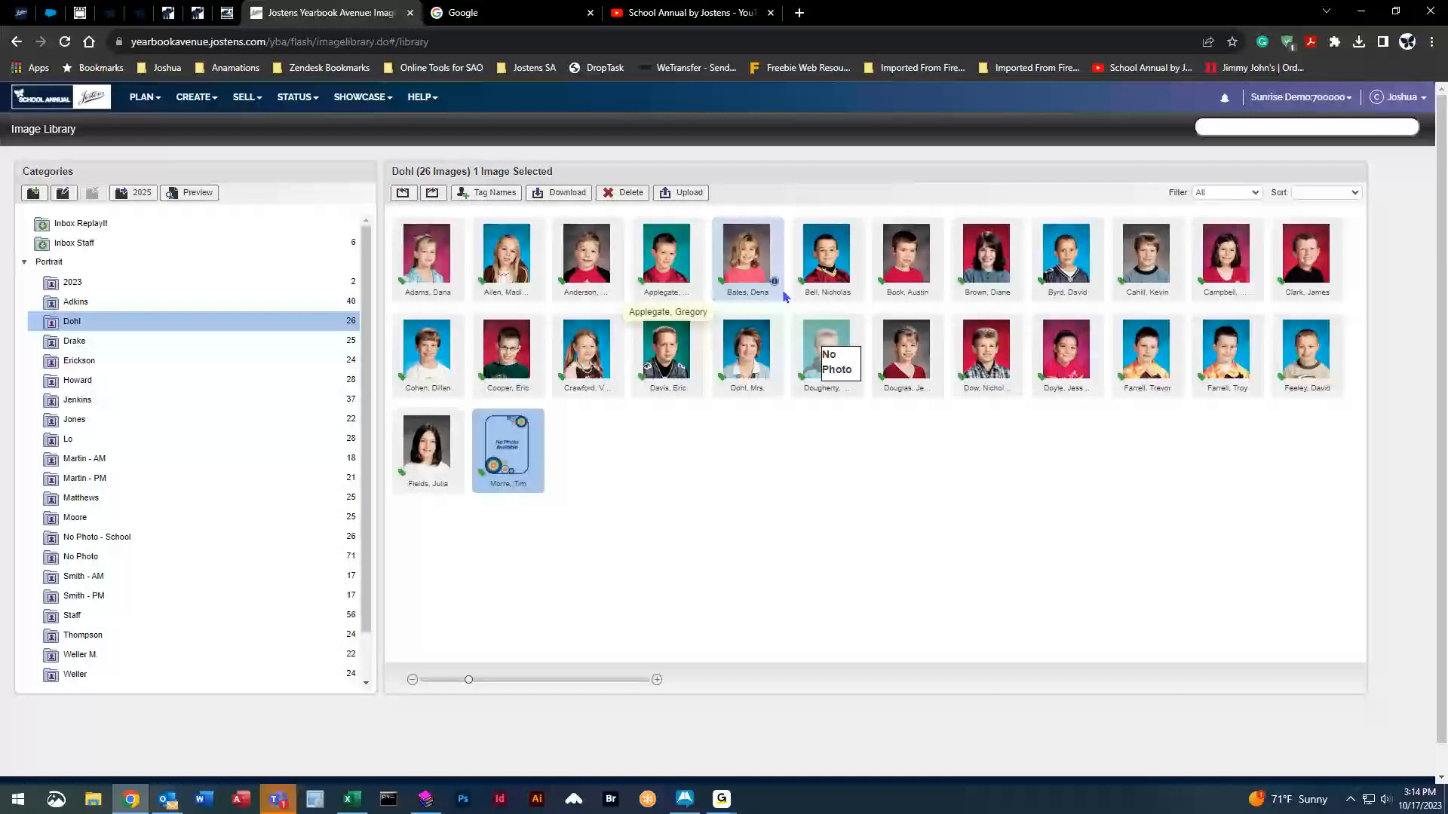
{"action": "mouse_move", "coordinate": [486, 481]}
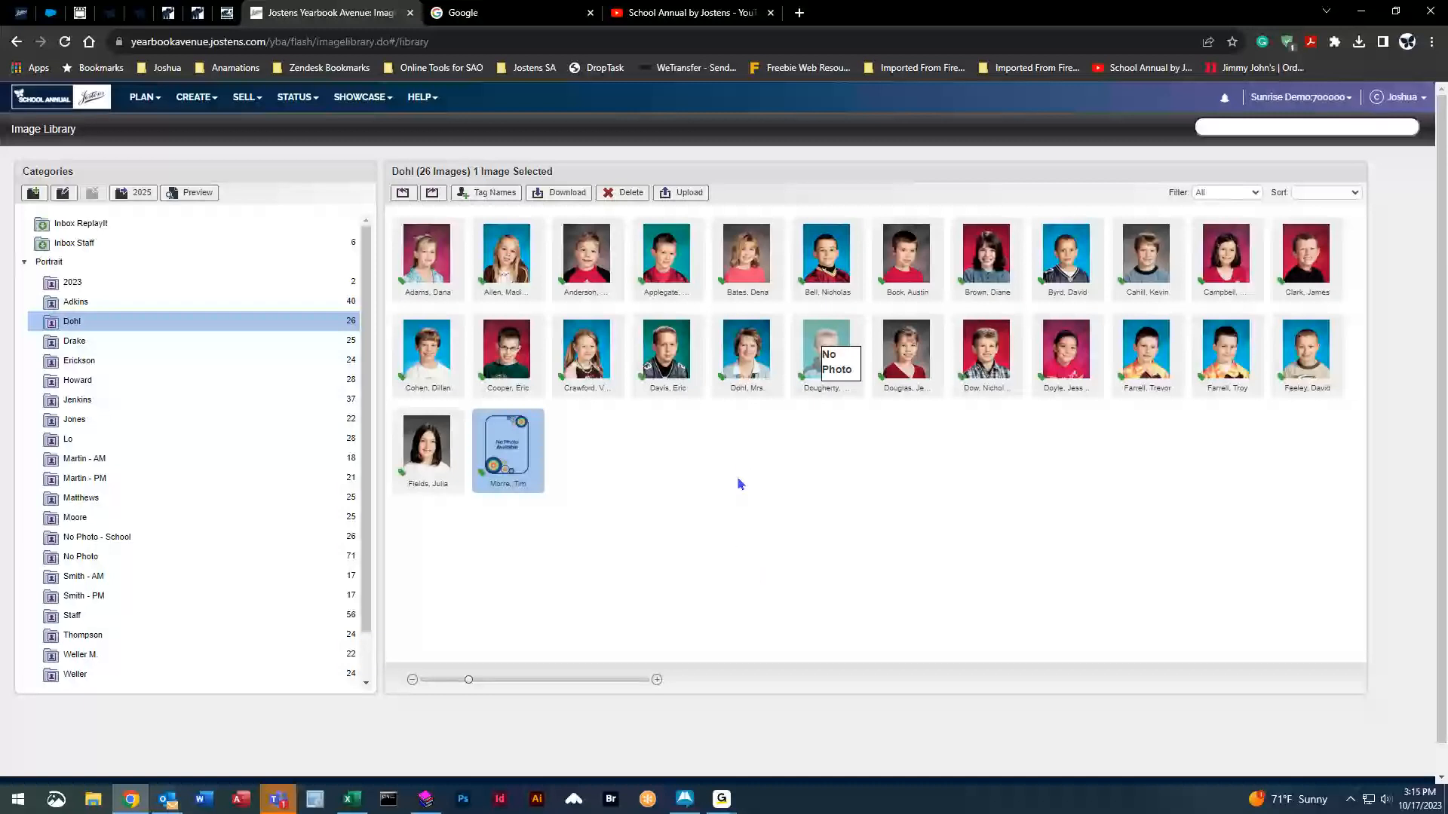
Open a New Page Designer on the pages 48–49 Portrait Flow spread and close the Flow panel.
{"action": "left_click", "coordinate": [200, 109]}
{"action": "left_click", "coordinate": [219, 126]}
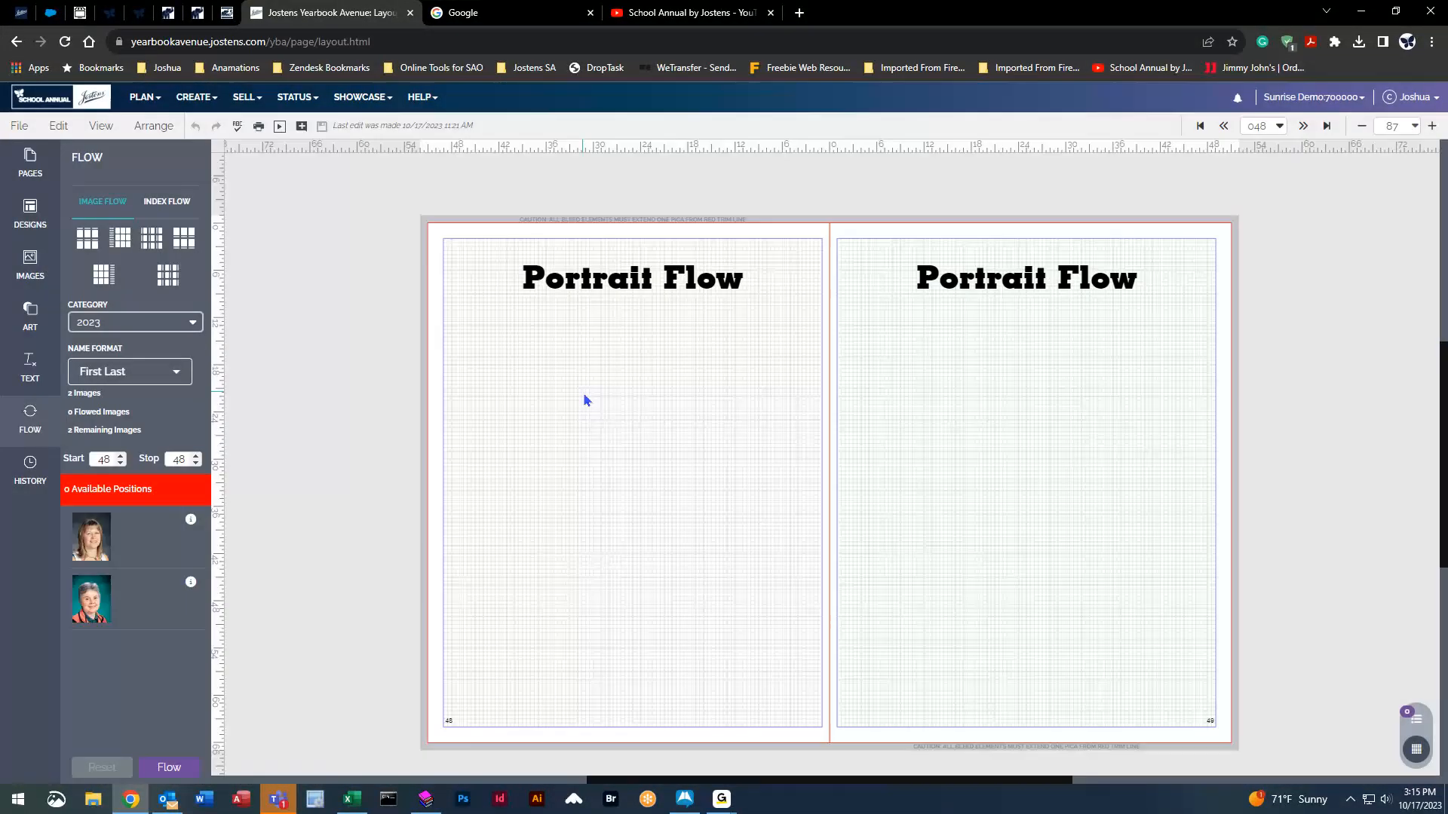
{"action": "left_click", "coordinate": [194, 99]}
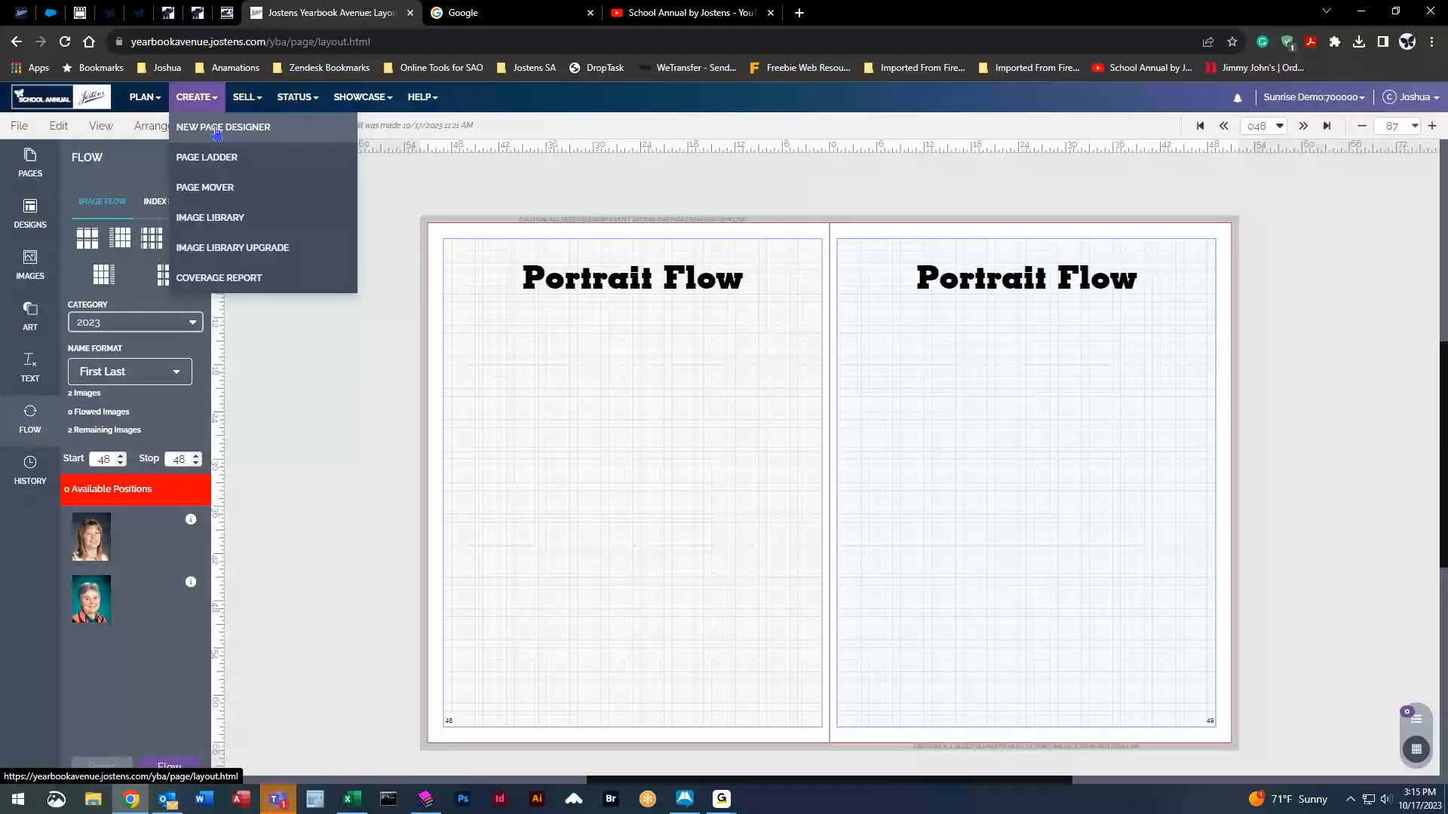
{"action": "left_click", "coordinate": [587, 414]}
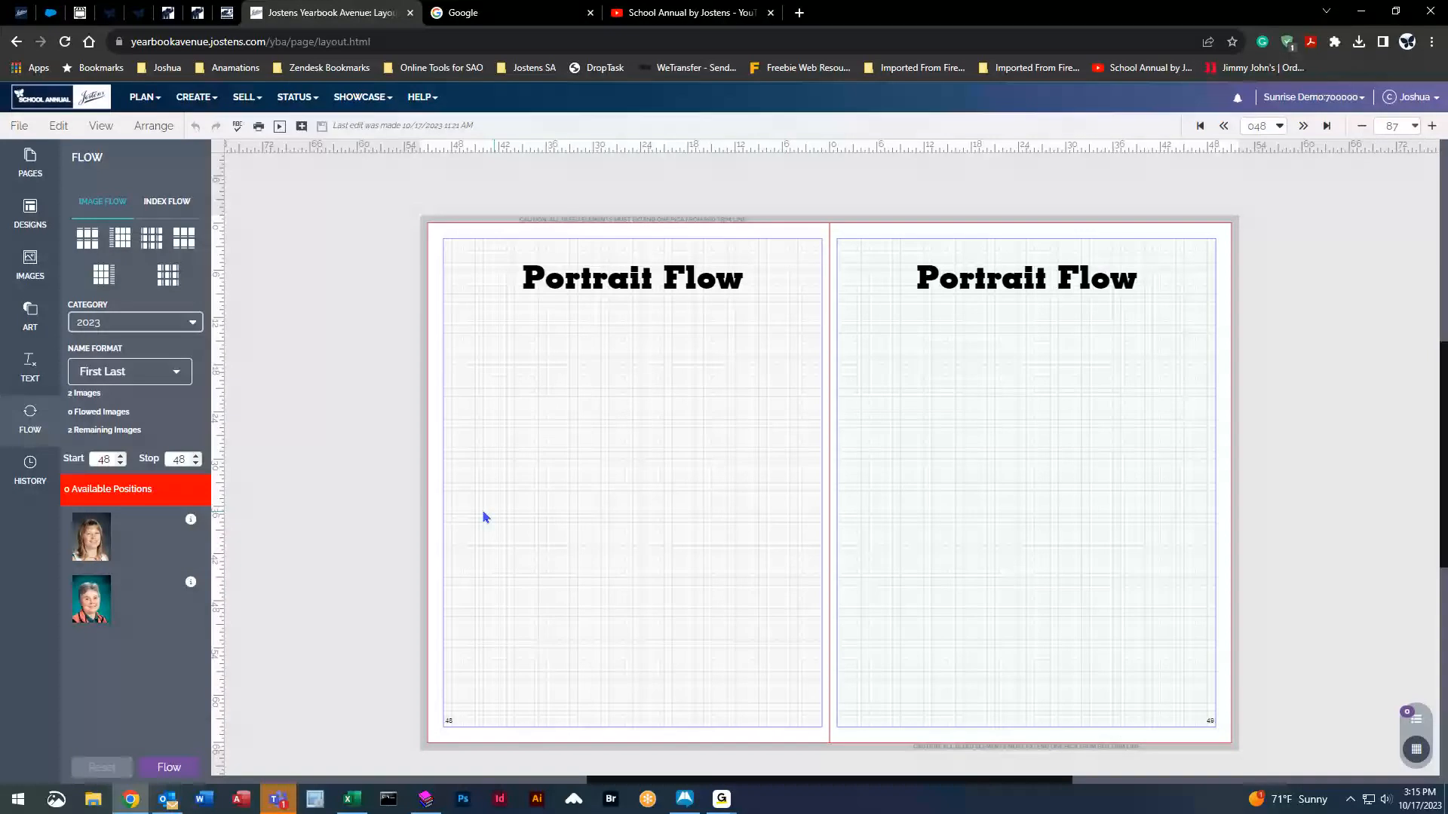
{"action": "left_click", "coordinate": [30, 416]}
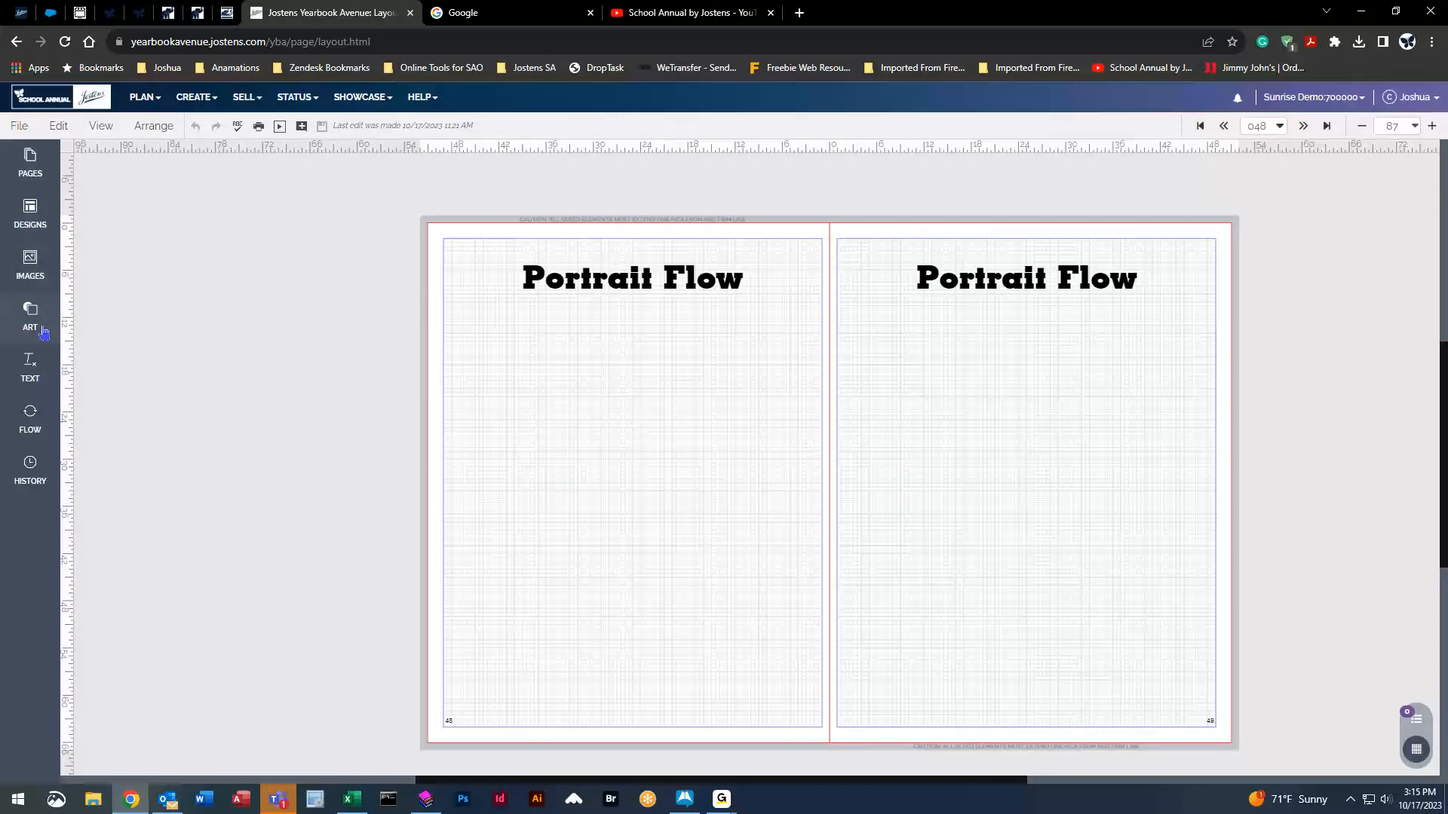
Clear trial grids and place a portrait flow layout with side names on the left page.
{"action": "left_click", "coordinate": [28, 424]}
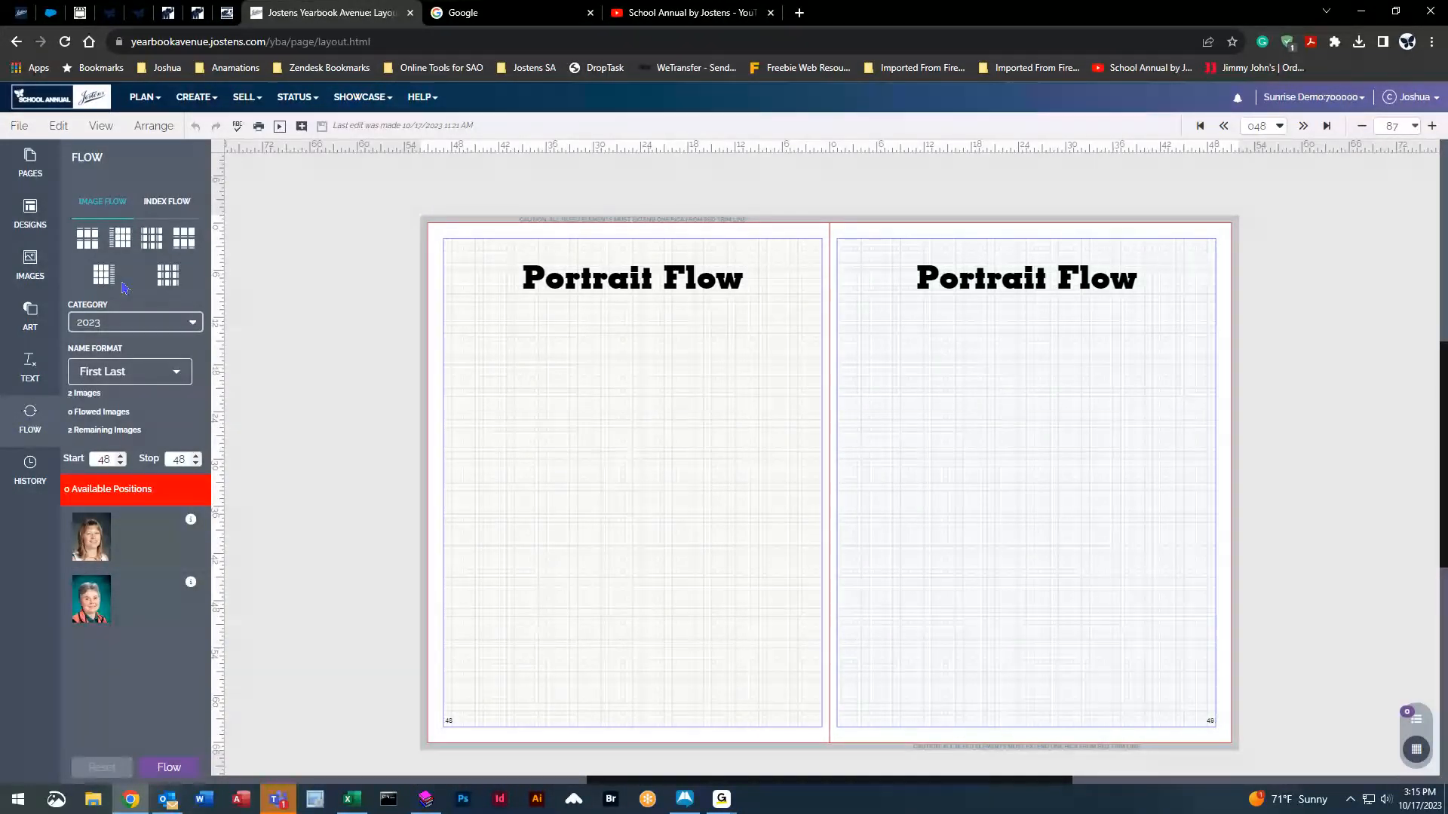
{"action": "left_click_drag", "start_coordinate": [121, 240], "coordinate": [647, 425]}
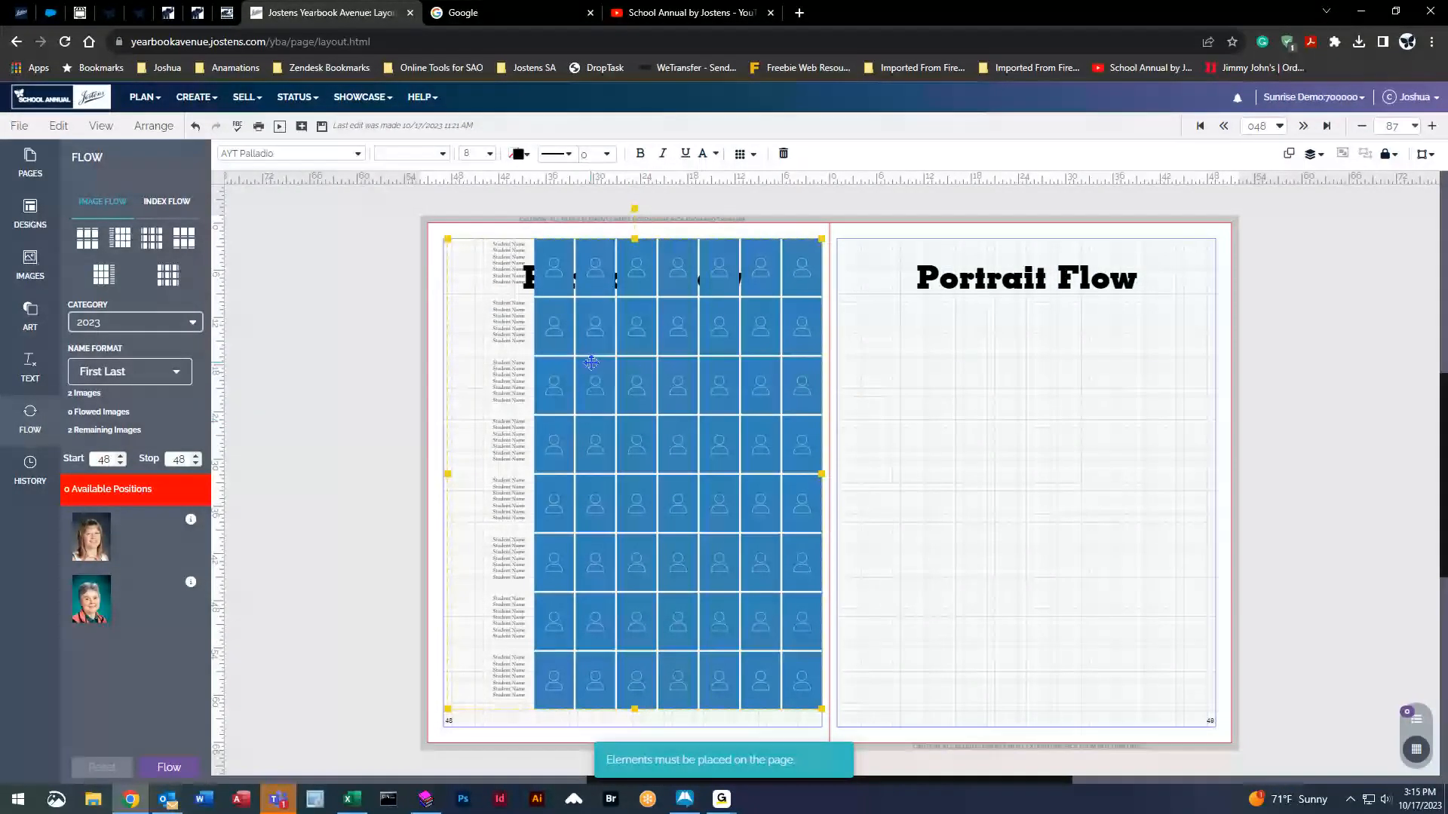
{"action": "left_click_drag", "start_coordinate": [104, 275], "coordinate": [1054, 399]}
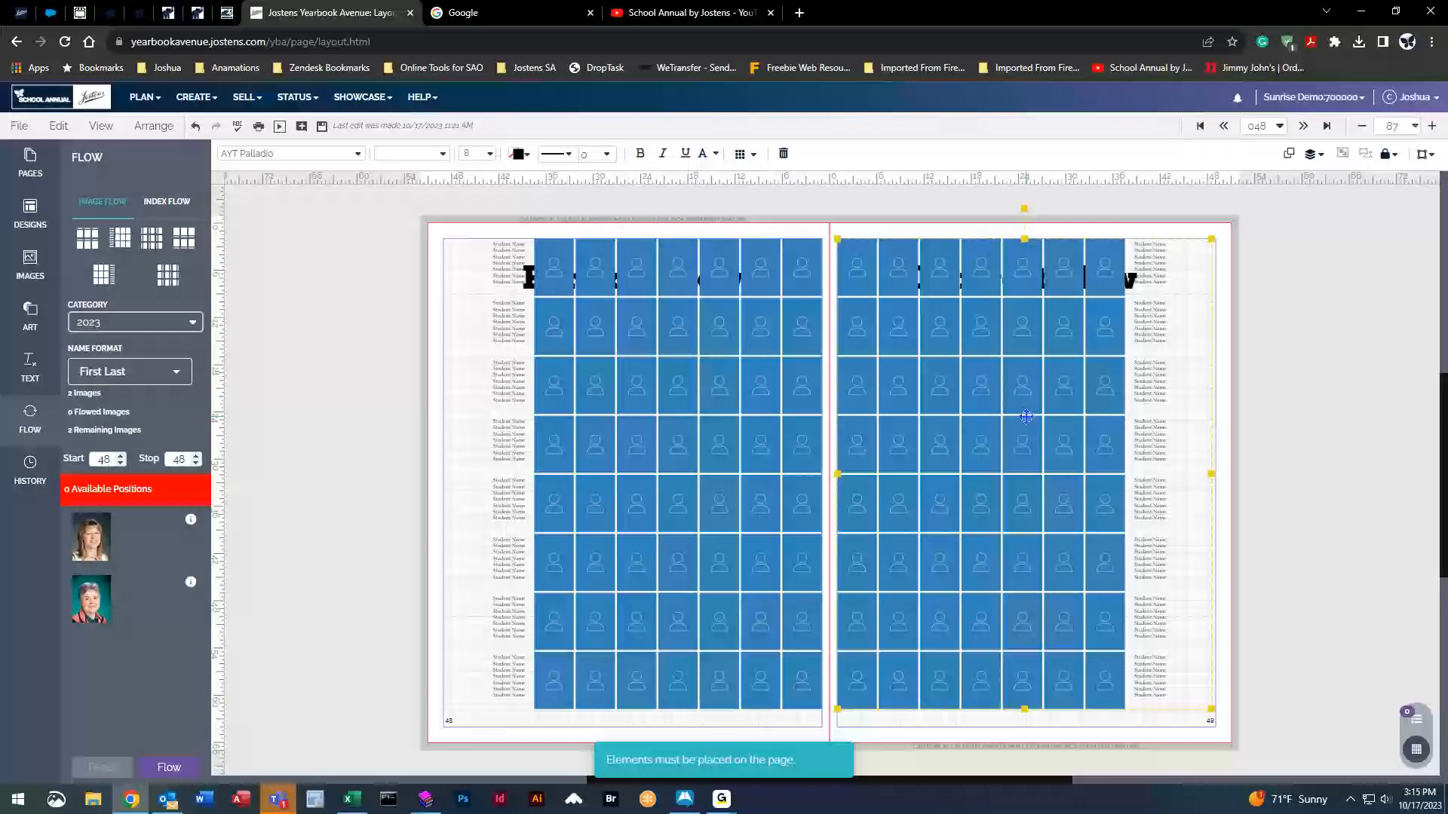
{"action": "key", "text": "Delete"}
{"action": "left_click", "coordinate": [820, 447]}
{"action": "key", "text": "Delete"}
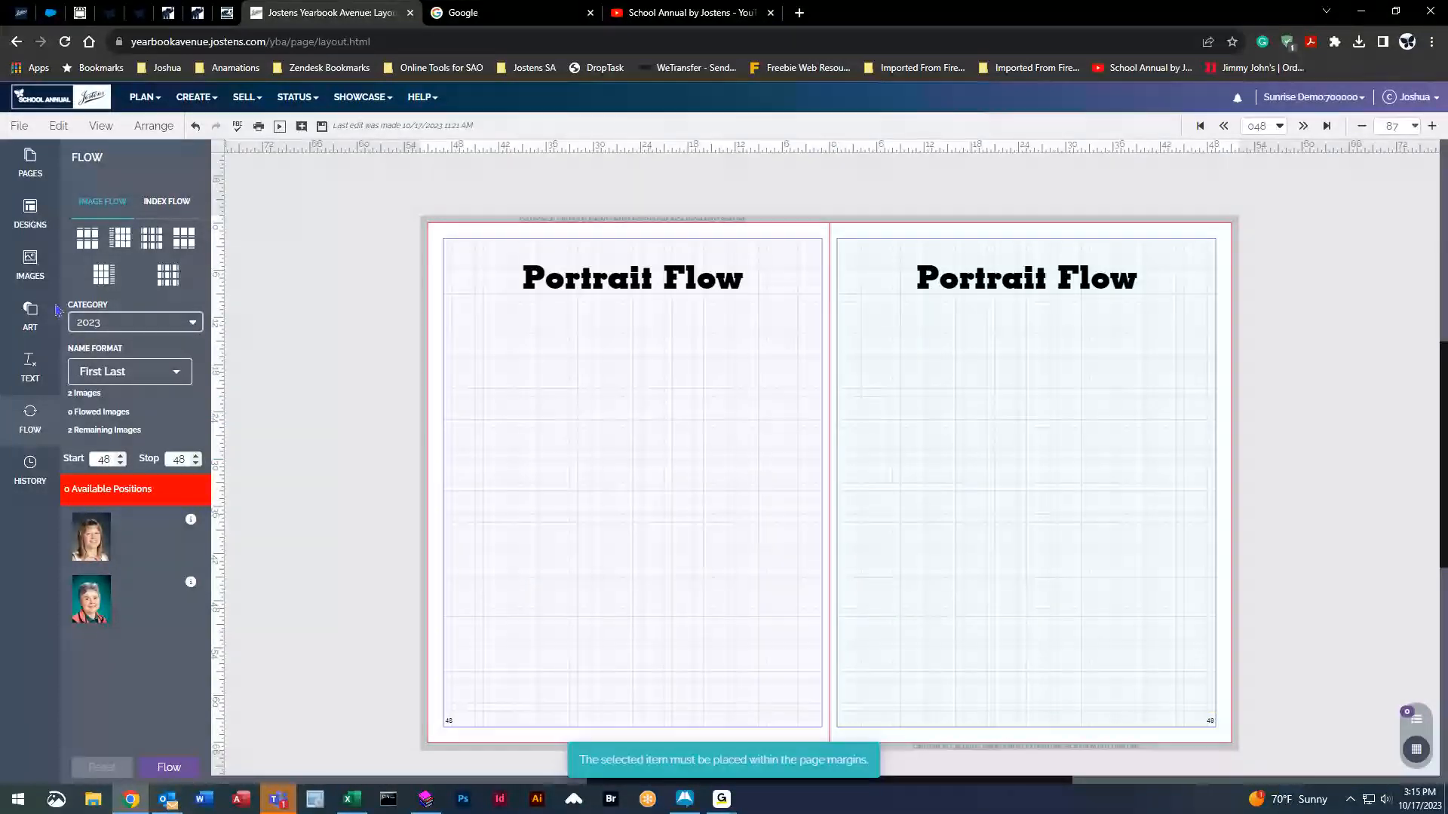
{"action": "left_click_drag", "start_coordinate": [89, 238], "coordinate": [543, 378]}
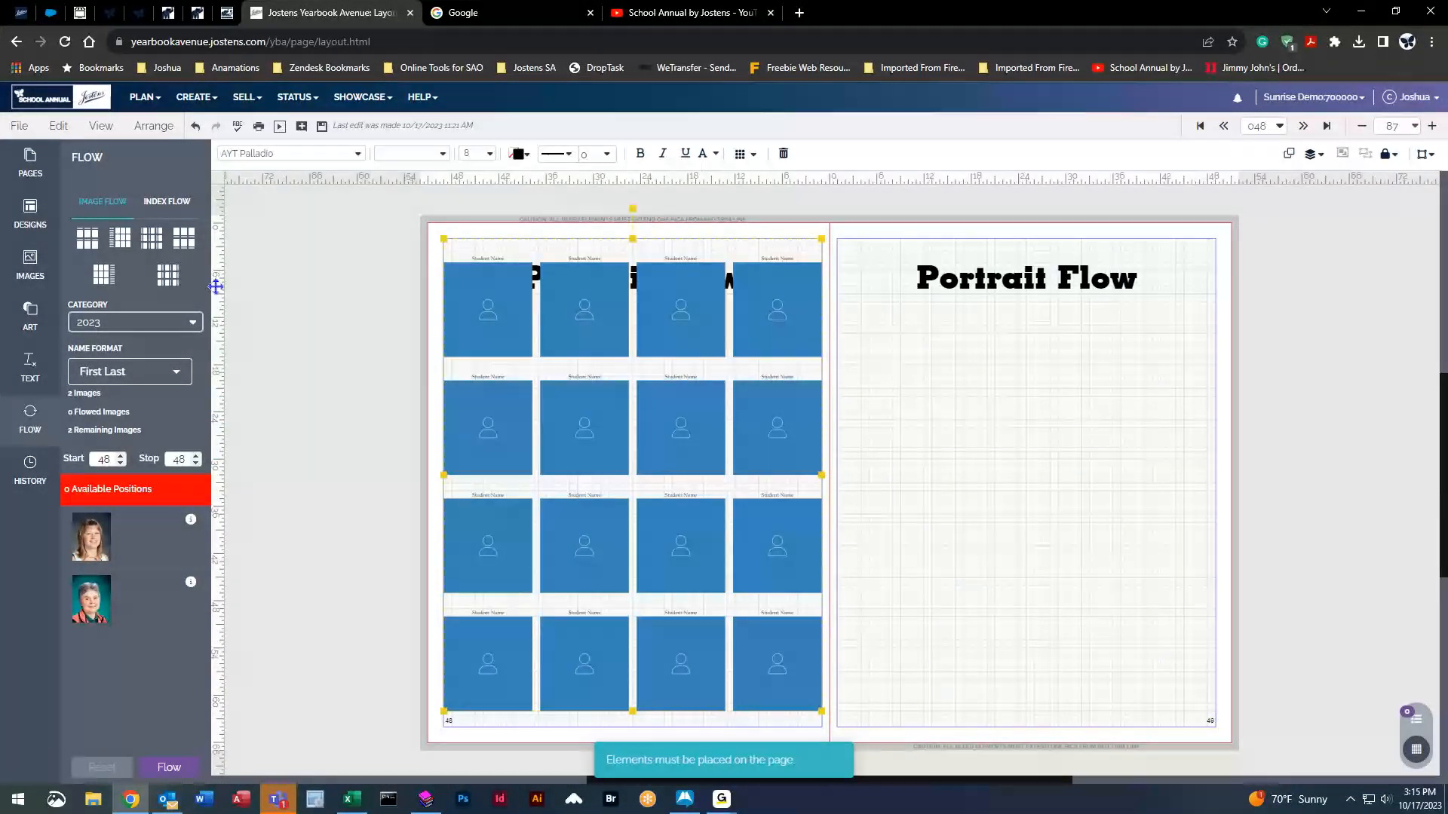
Restore the left-page grid and place the 4x4 portrait grid on the right page.
{"action": "left_click_drag", "start_coordinate": [184, 238], "coordinate": [1055, 420]}
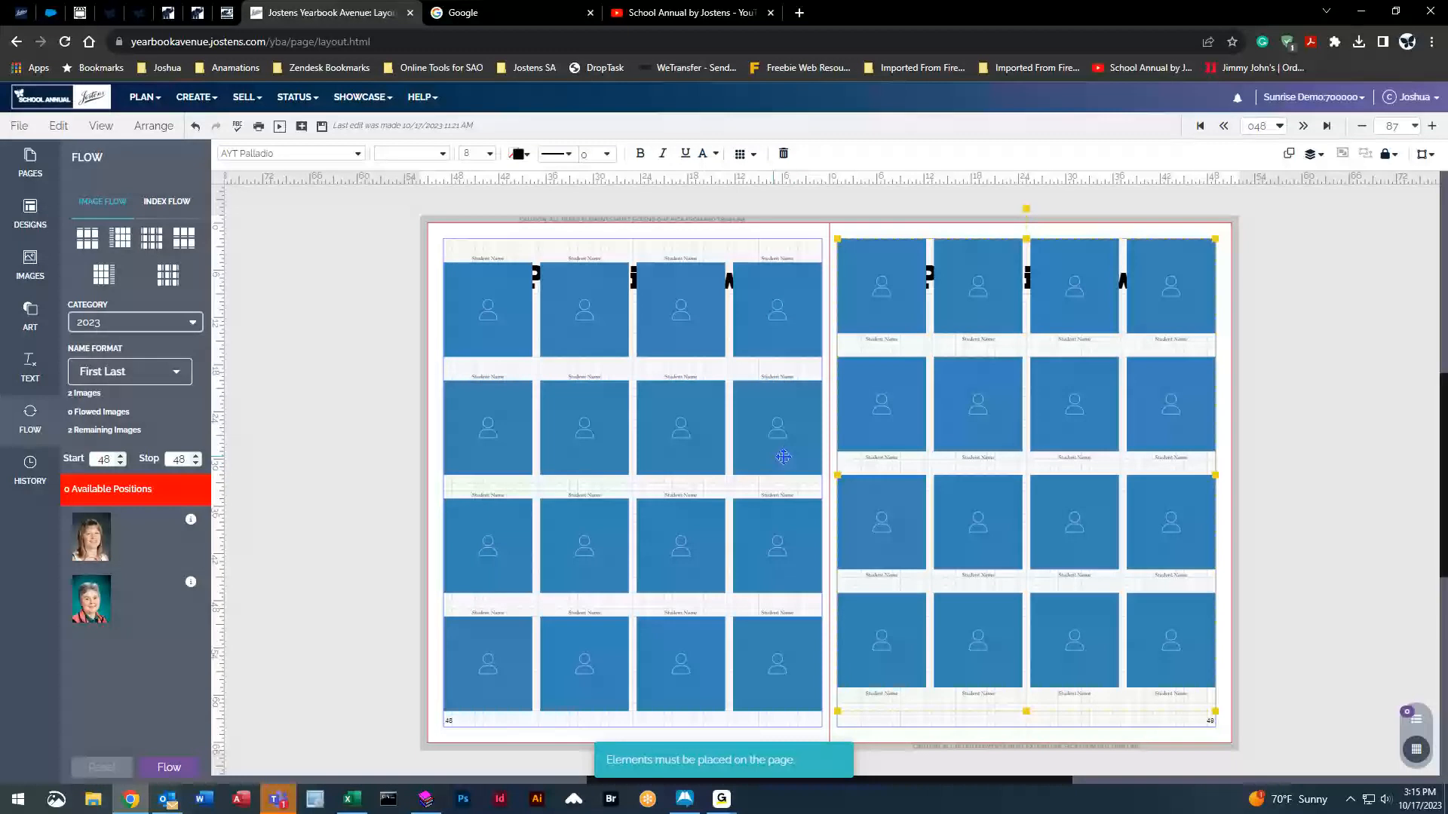
{"action": "key", "text": "Delete"}
{"action": "left_click", "coordinate": [736, 448]}
{"action": "key", "text": "Delete"}
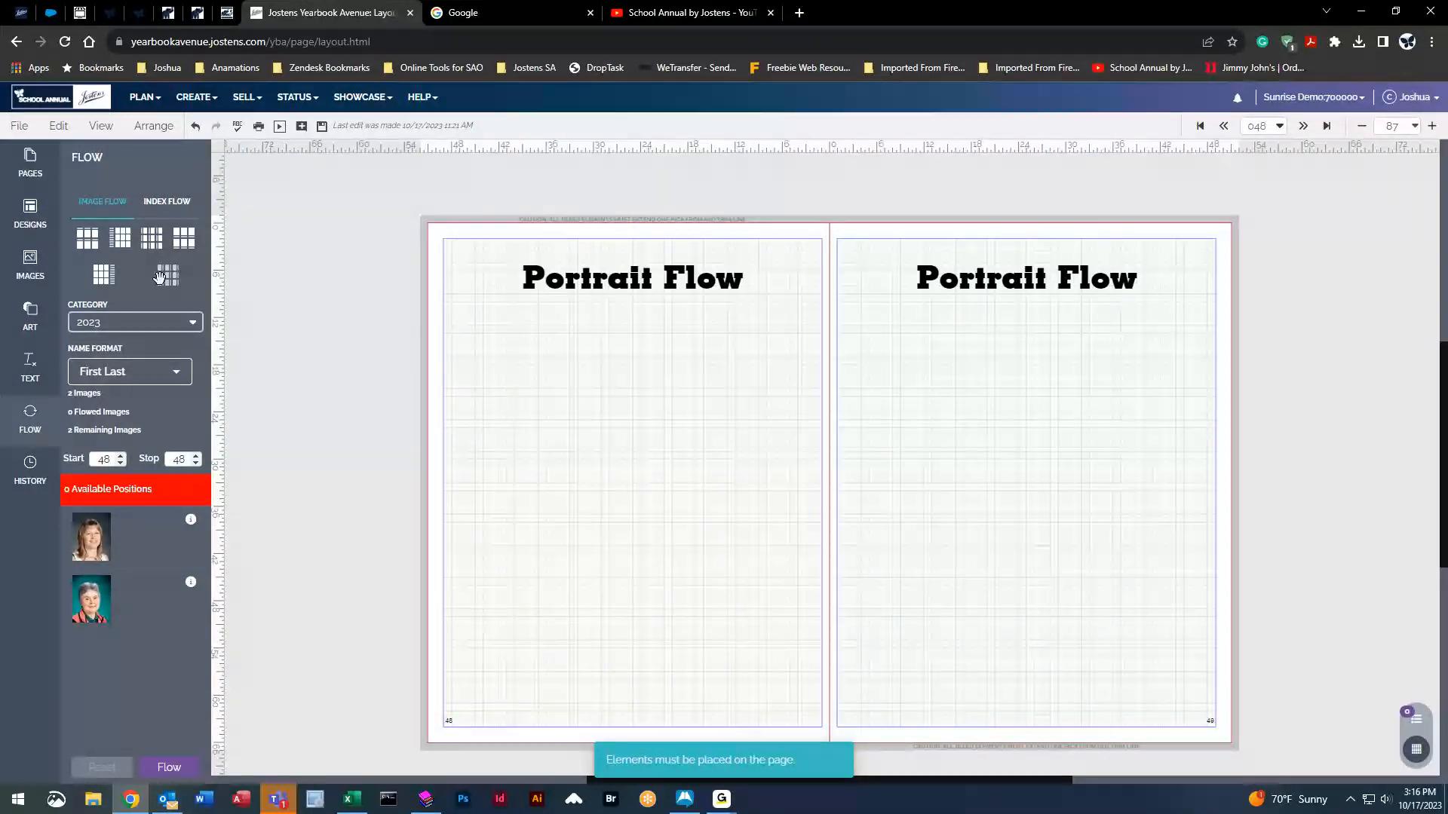
{"action": "key", "text": "ctrl+z"}
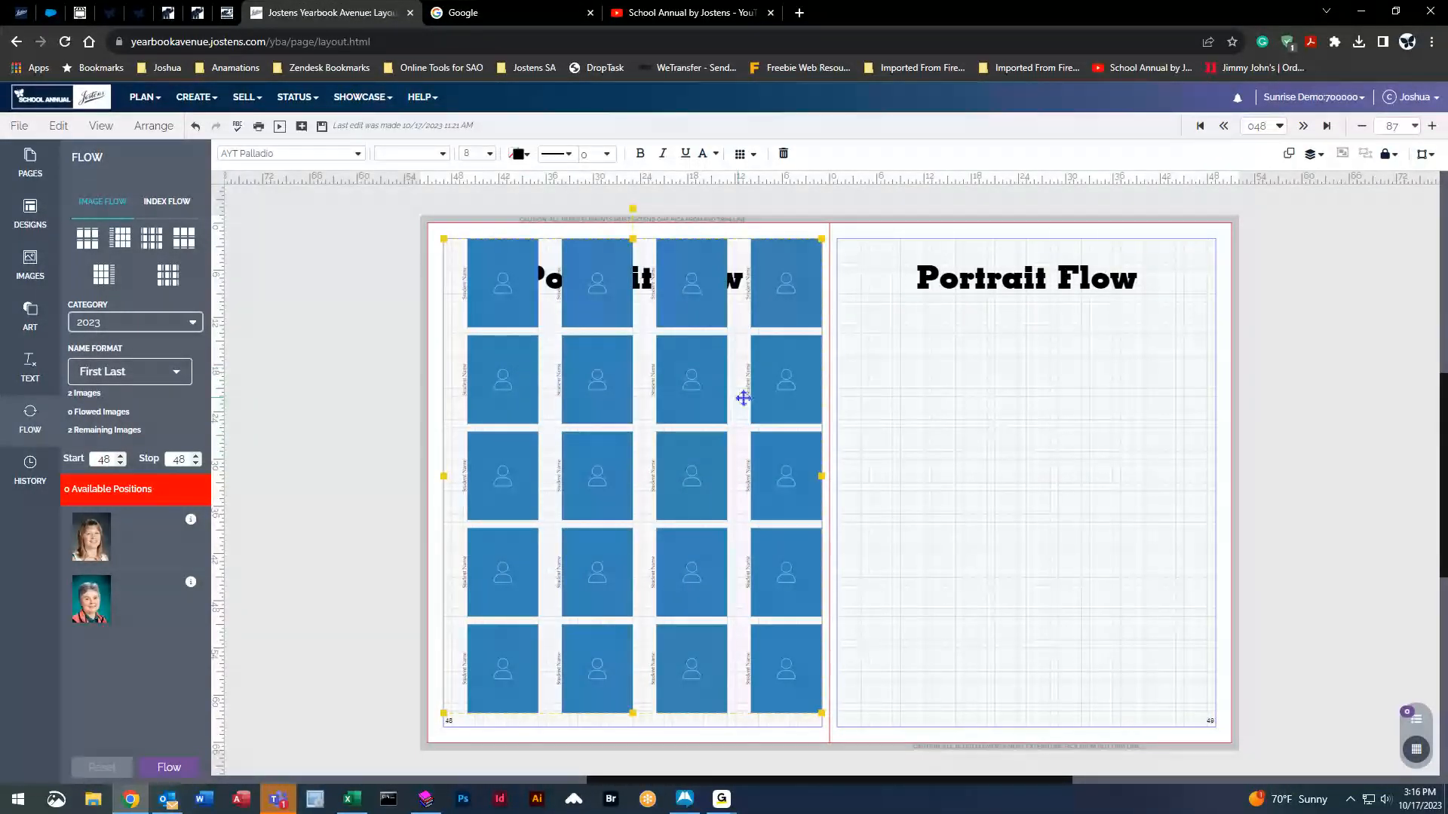
{"action": "key", "text": "Delete"}
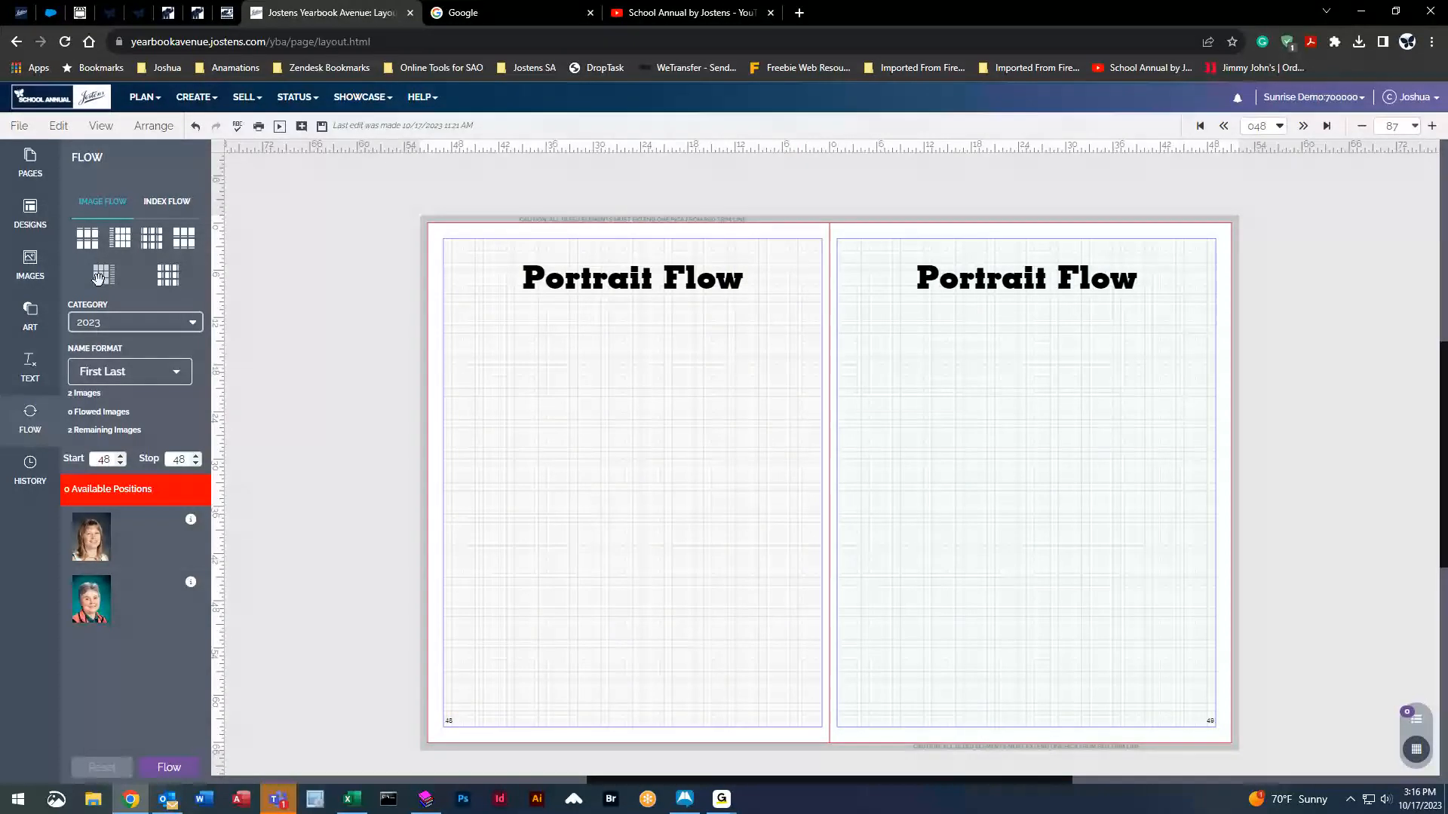
{"action": "key", "text": "ctrl+z"}
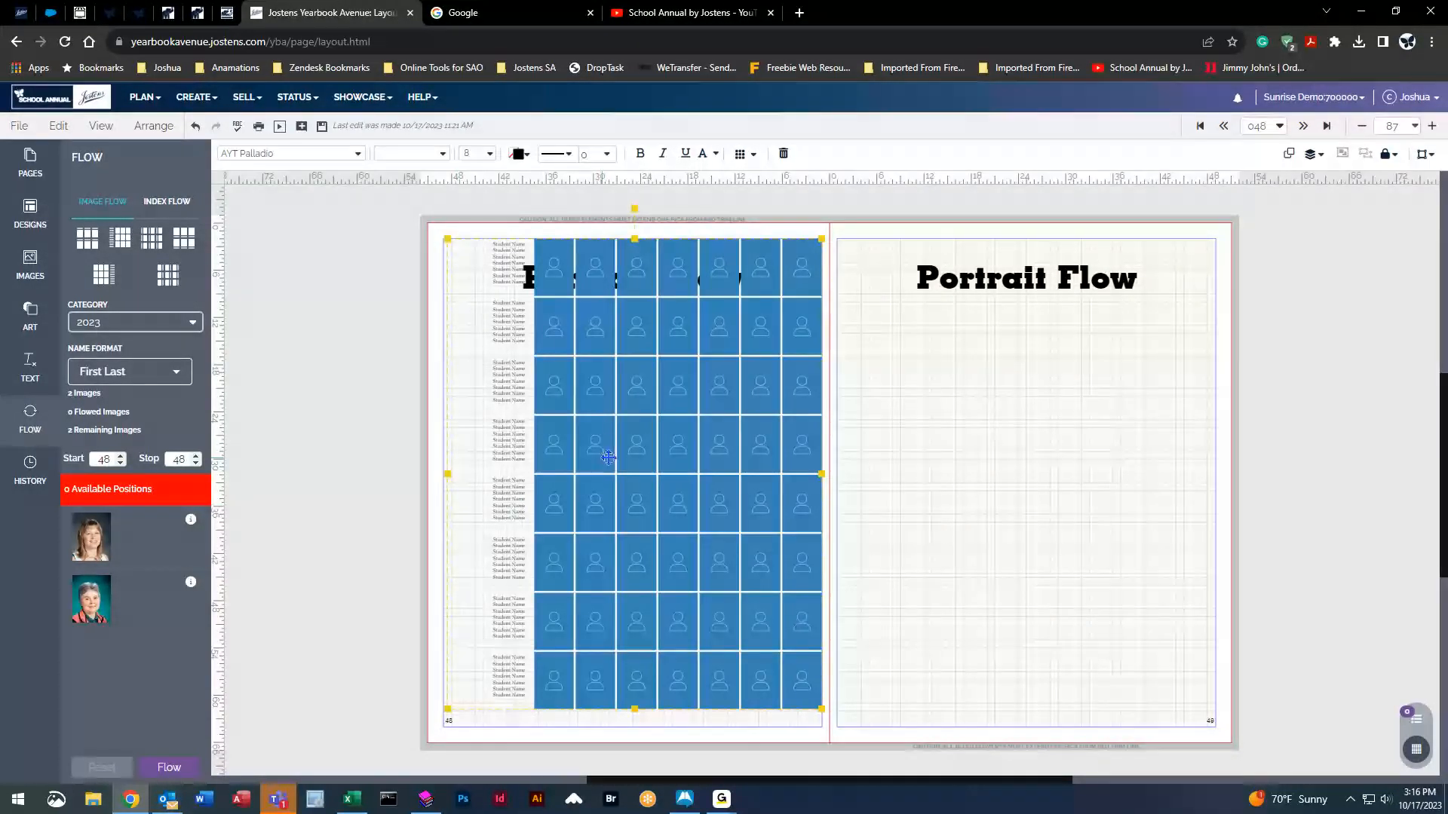
{"action": "left_click", "coordinate": [183, 240]}
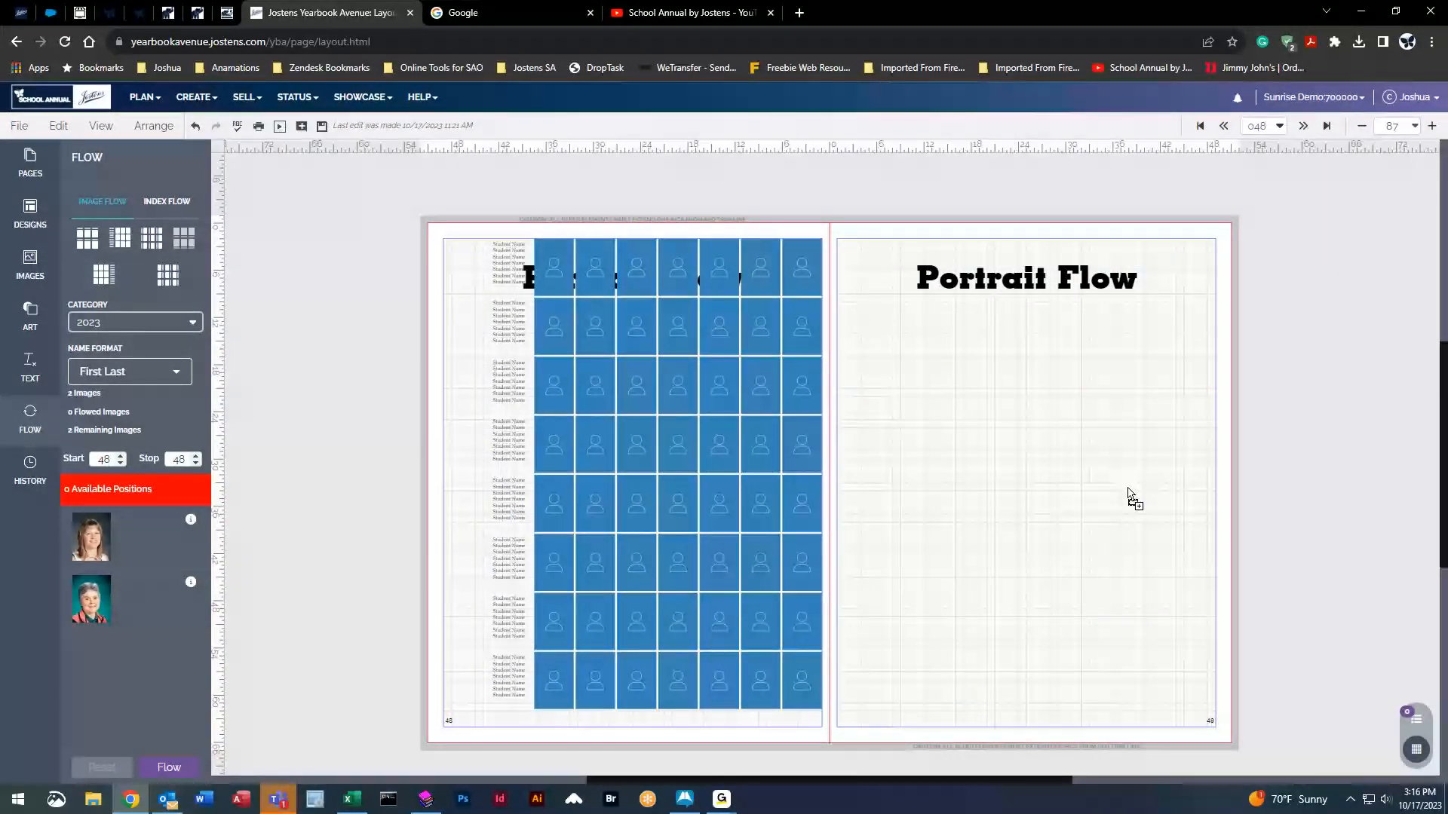
{"action": "left_click", "coordinate": [1131, 500]}
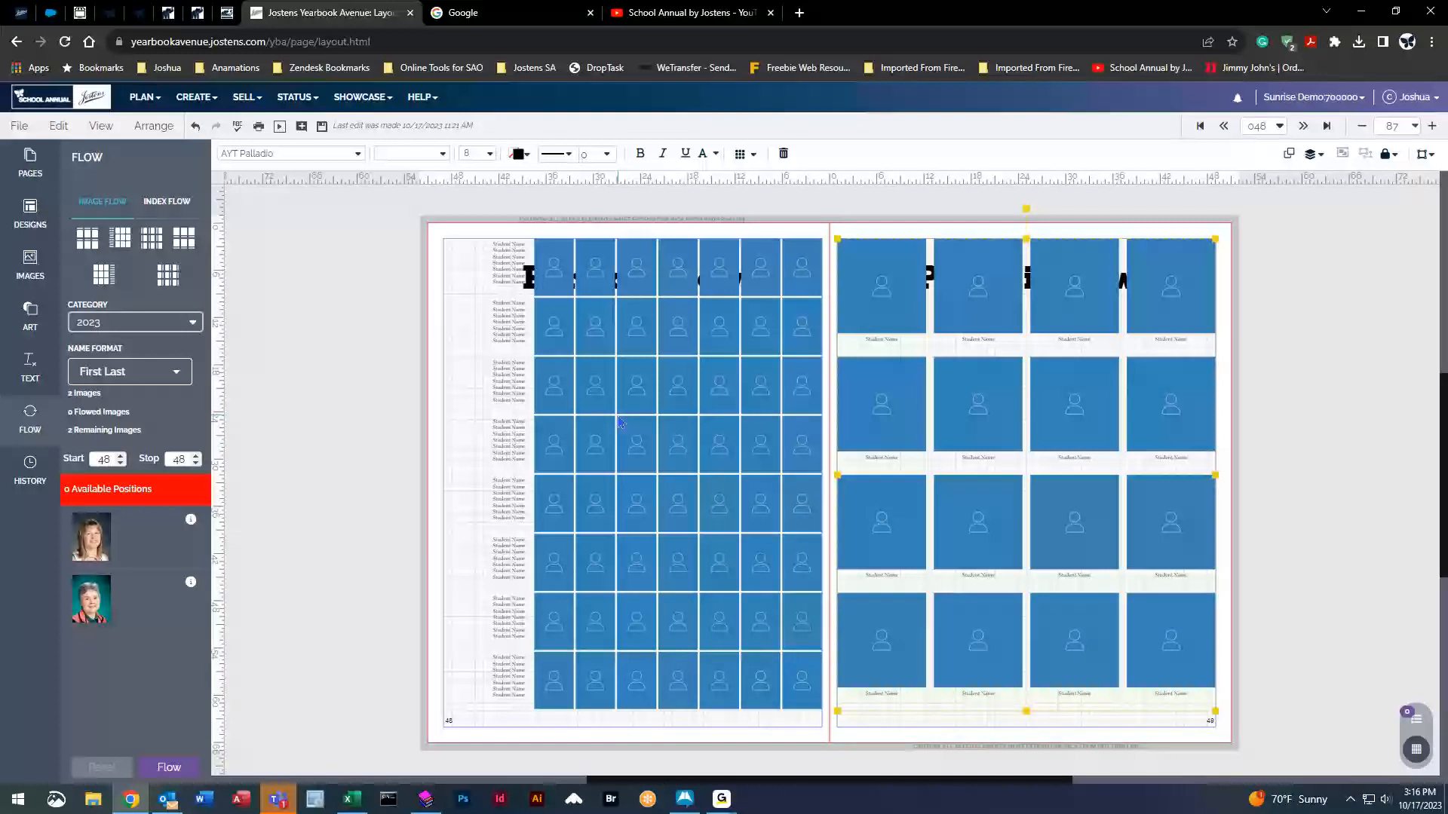
Select the left page's portrait and name flow grid to show its formatting toolbar.
{"action": "left_click", "coordinate": [645, 391]}
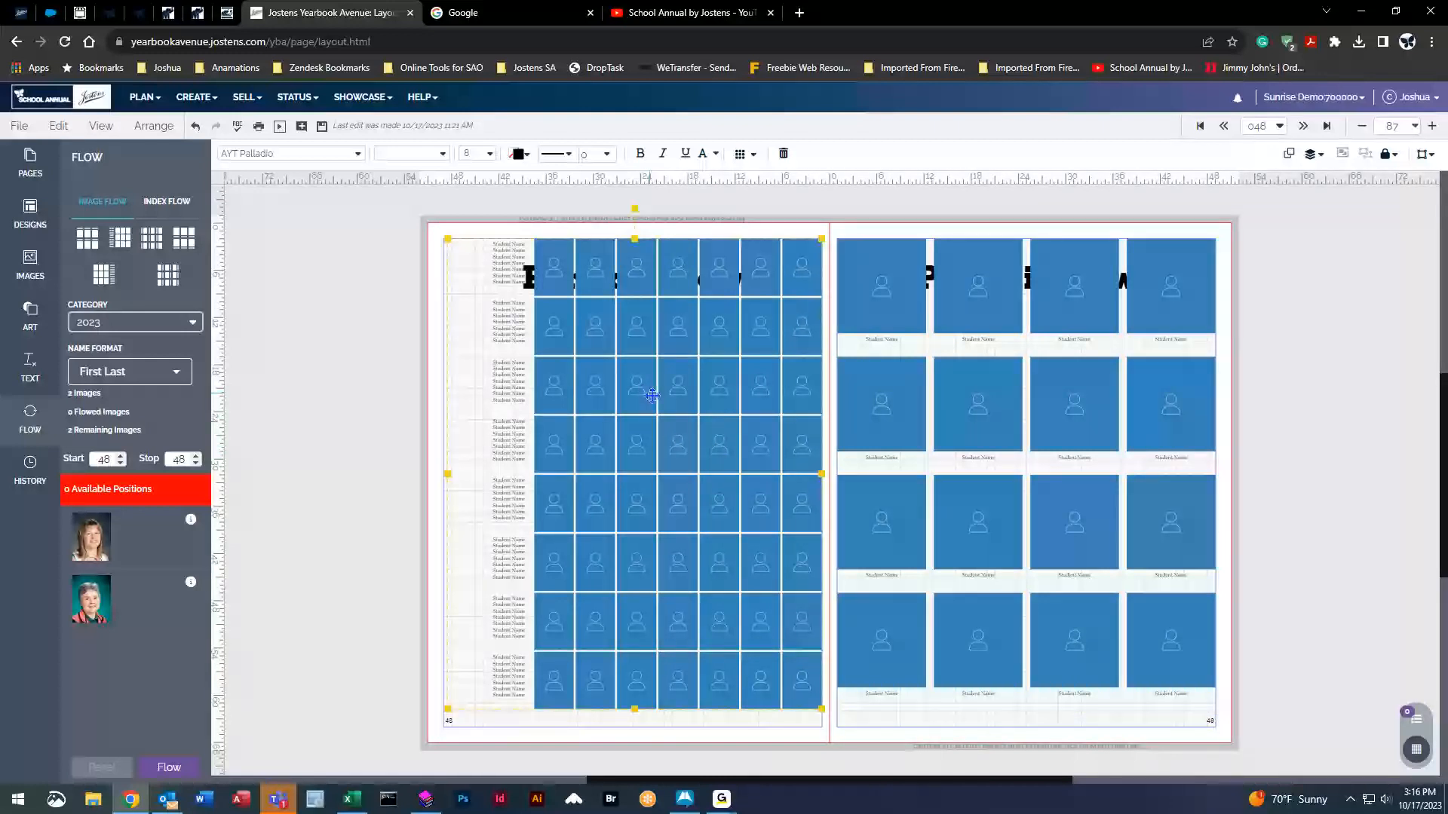
{"action": "left_click", "coordinate": [306, 452]}
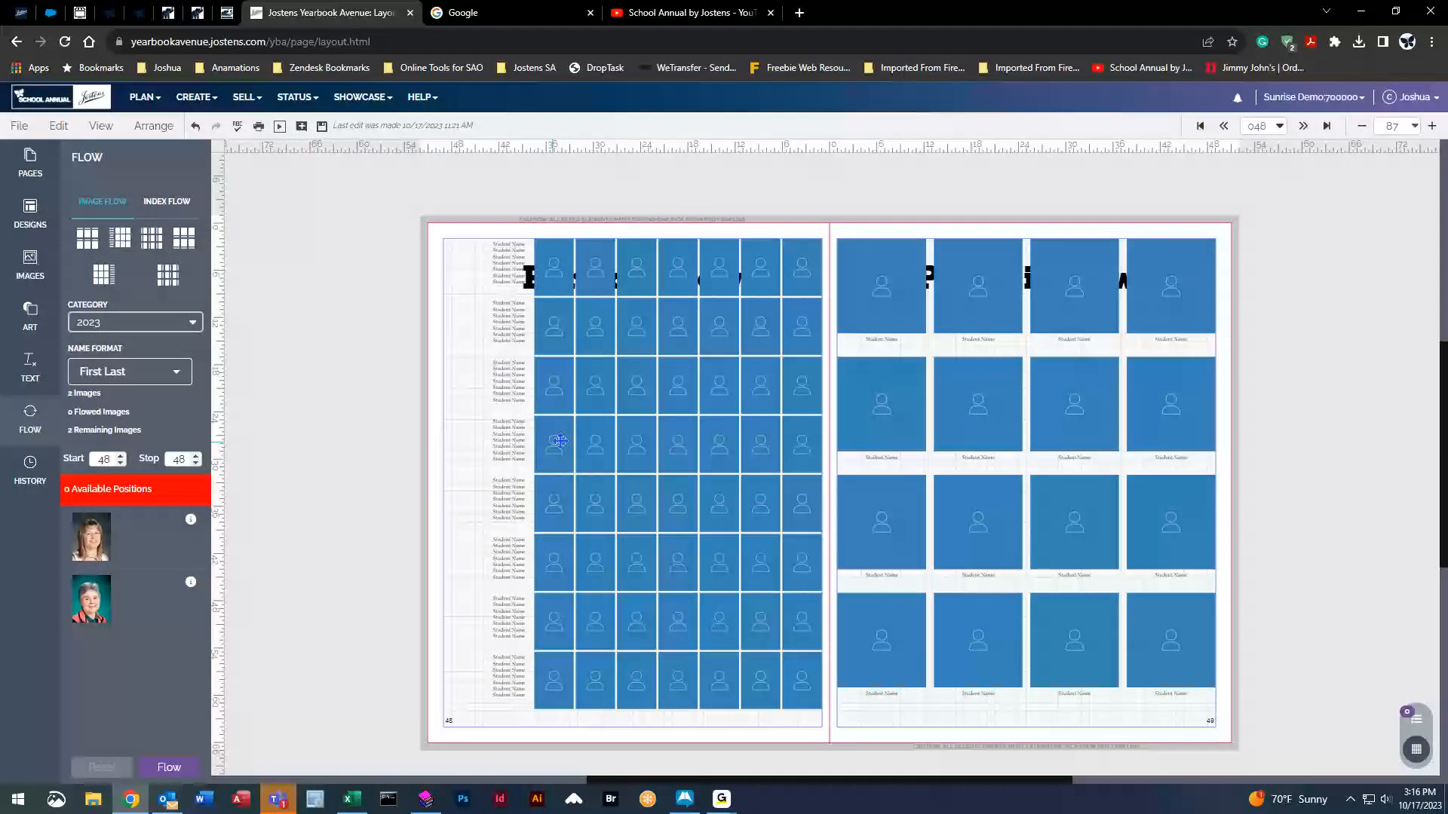
{"action": "left_click", "coordinate": [600, 384]}
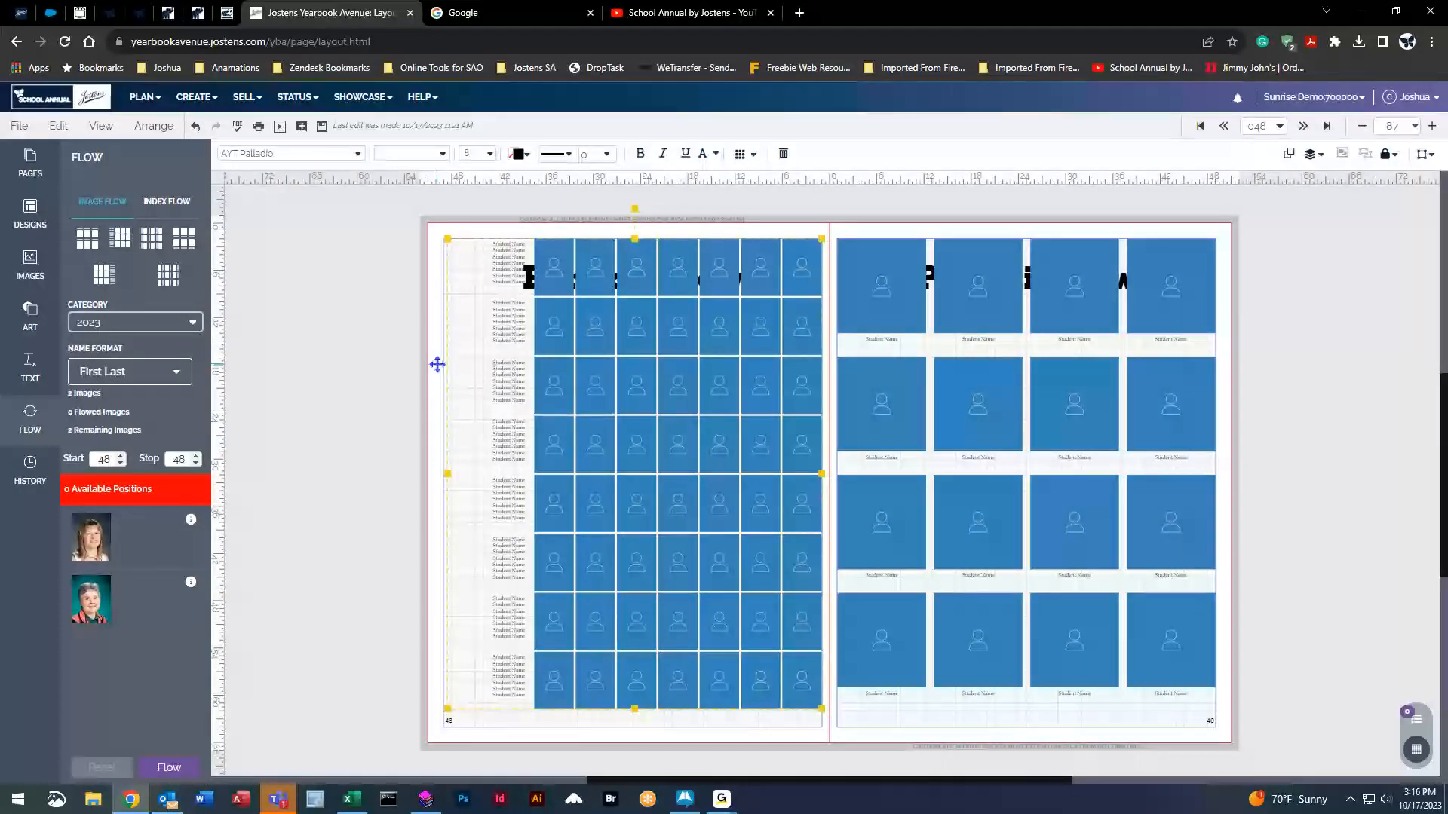
{"action": "left_click", "coordinate": [350, 457]}
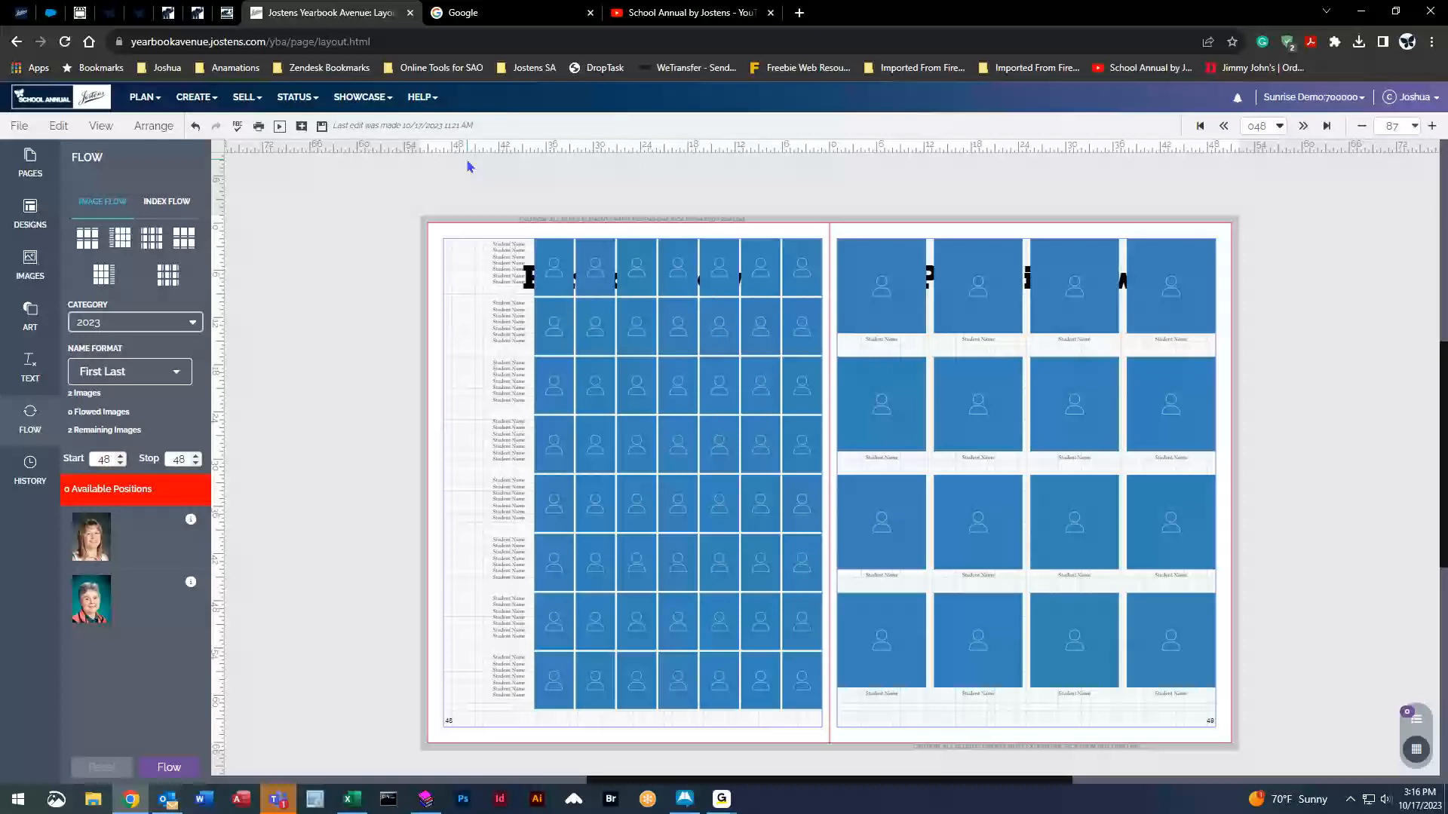
{"action": "left_click", "coordinate": [638, 481]}
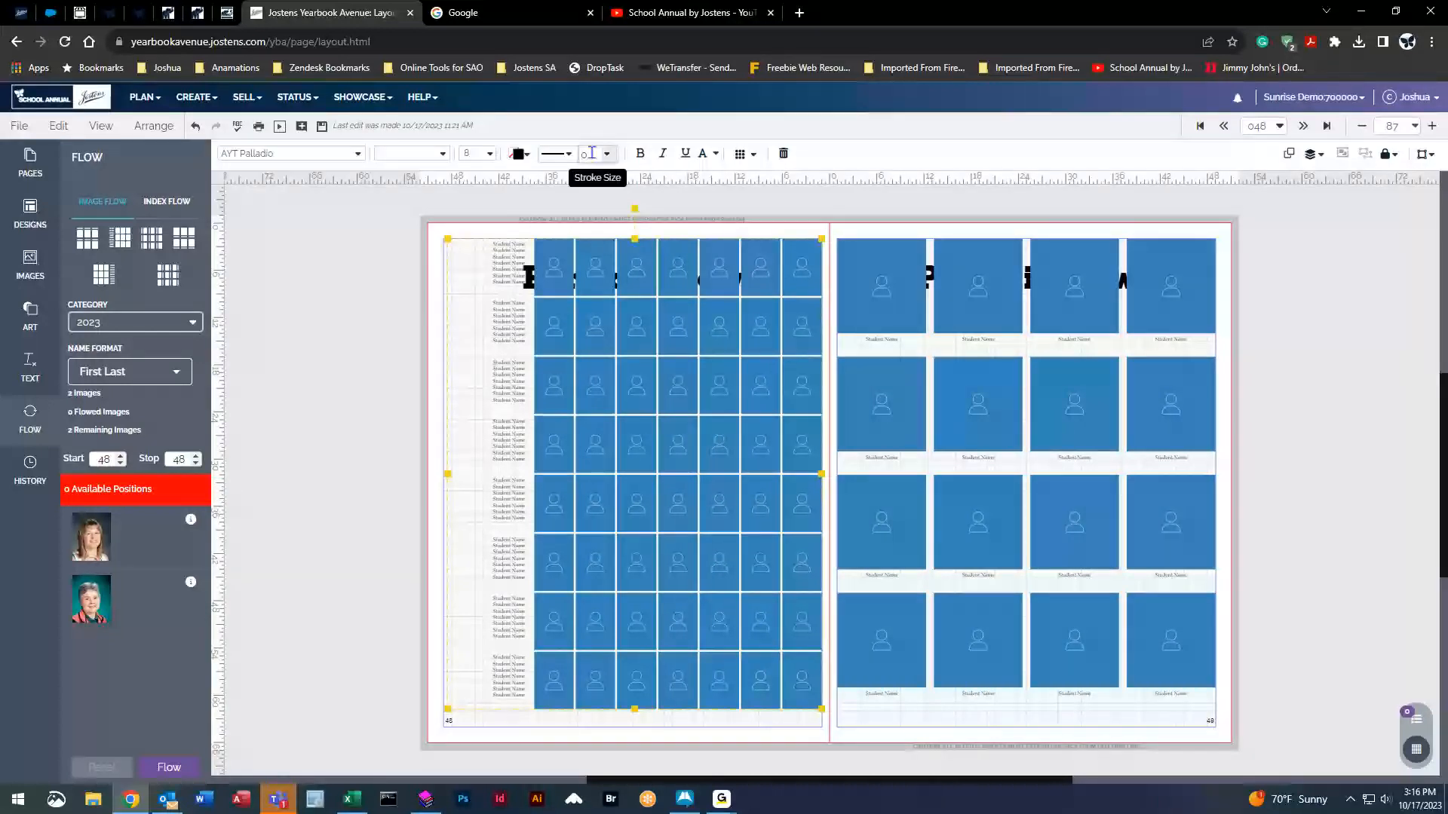
{"action": "left_click", "coordinate": [337, 473]}
{"action": "left_click", "coordinate": [710, 486]}
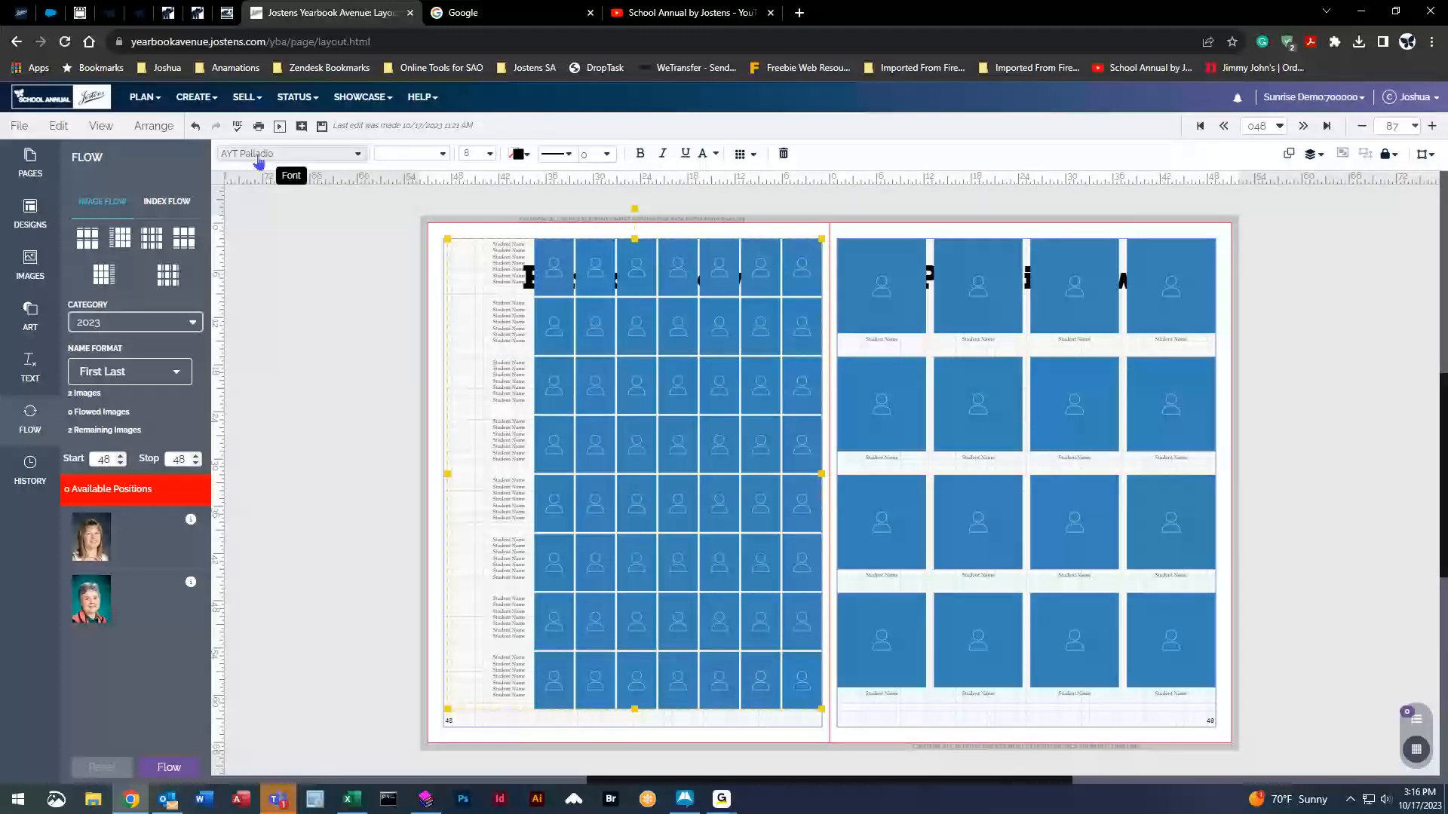
Set the left-page student names to AYT Missouri Heavy at size 12.
{"action": "left_click", "coordinate": [354, 155]}
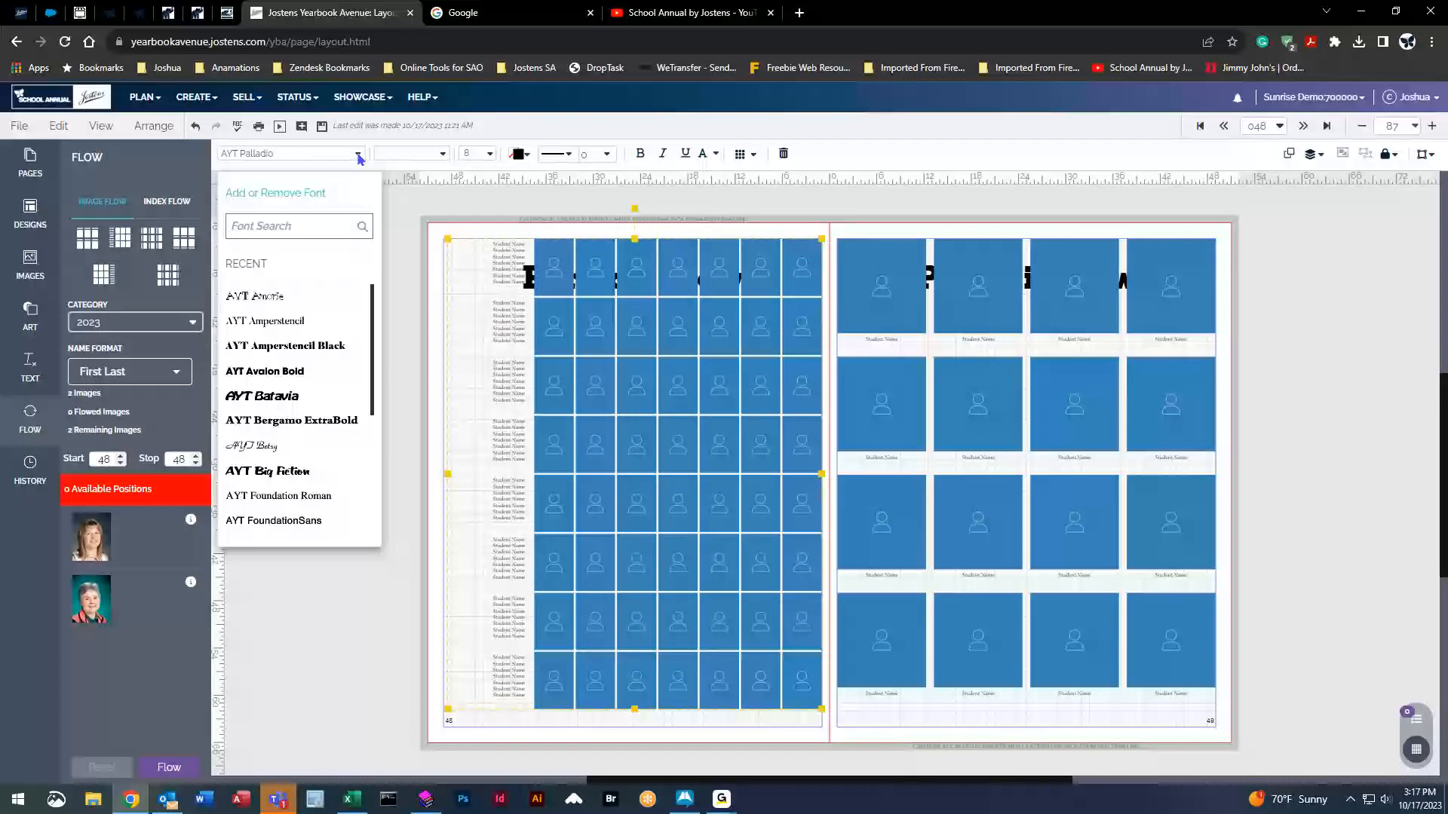
{"action": "left_click_drag", "start_coordinate": [372, 299], "coordinate": [374, 351]}
{"action": "left_click", "coordinate": [310, 478]}
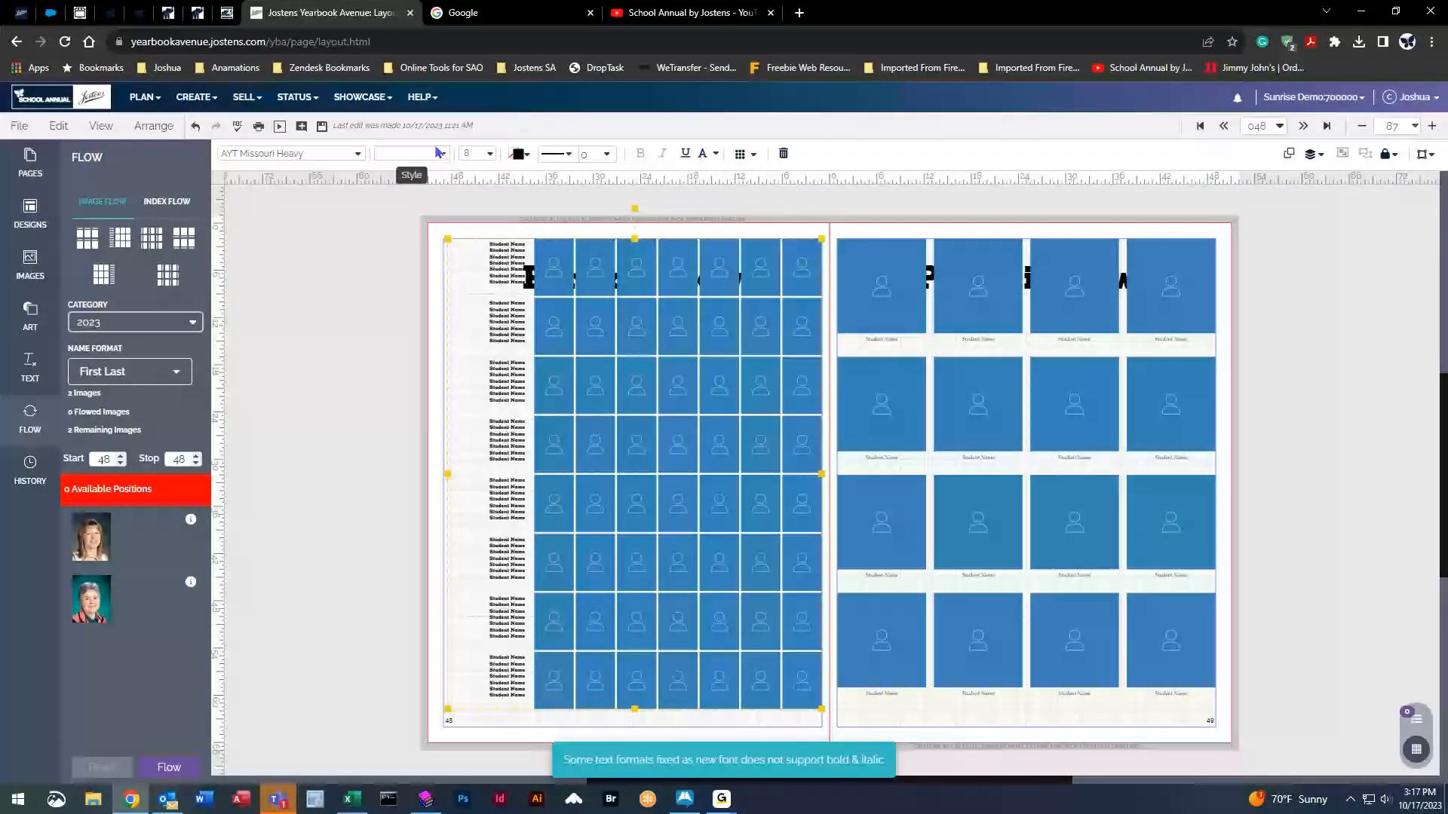
{"action": "left_click", "coordinate": [490, 155]}
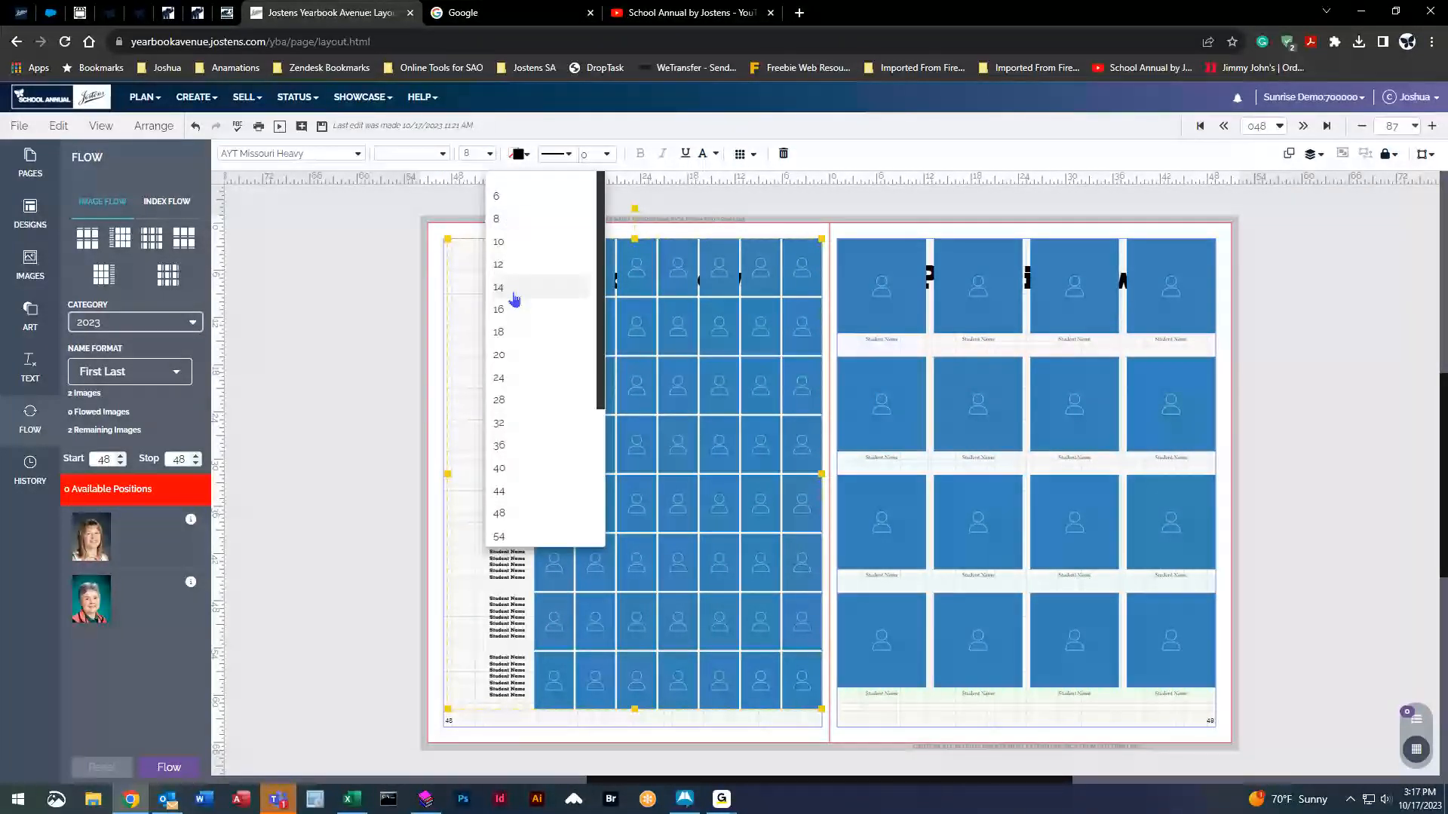
{"action": "left_click", "coordinate": [521, 267]}
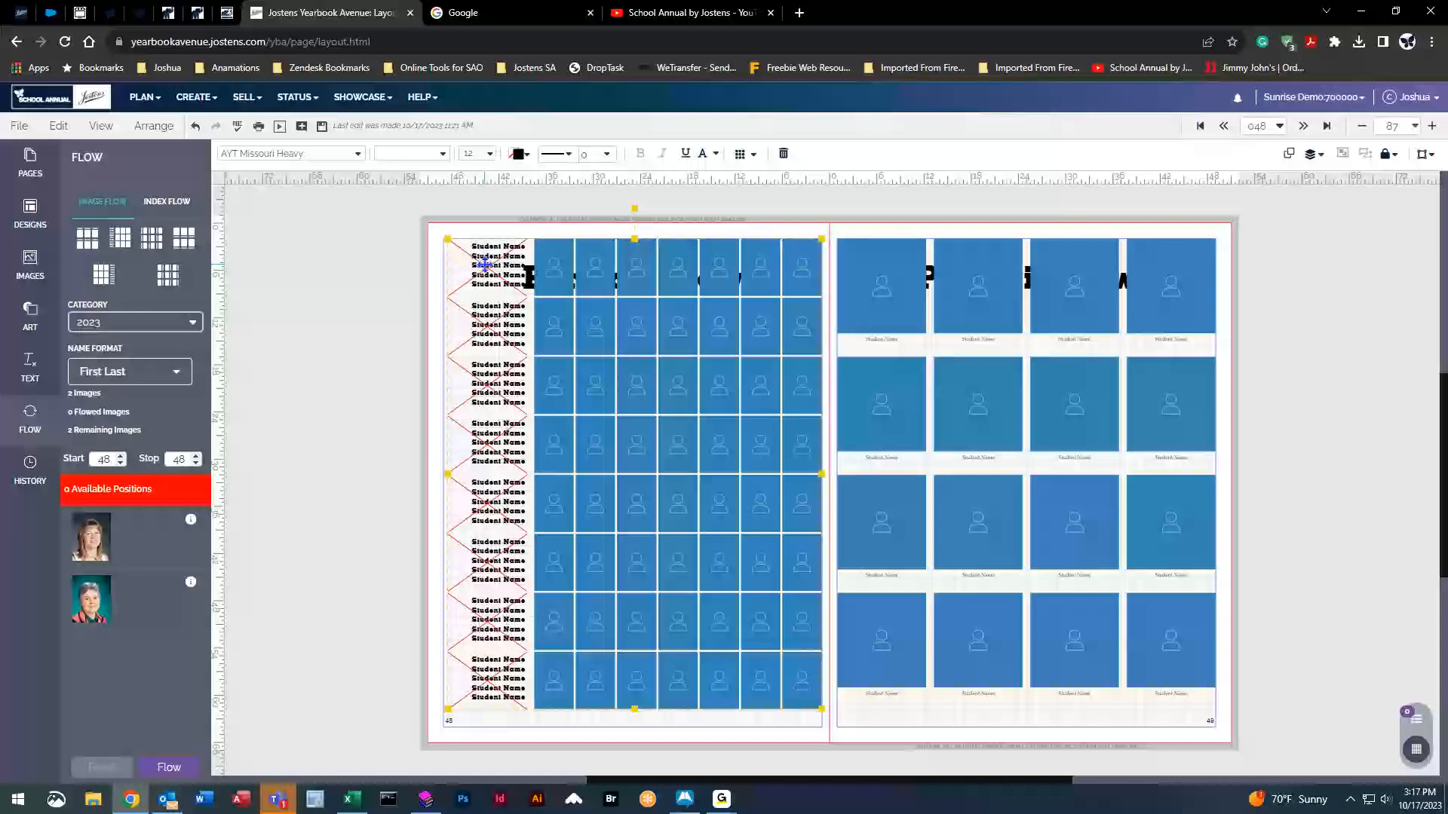
Make the student names red.
{"action": "left_click", "coordinate": [519, 155]}
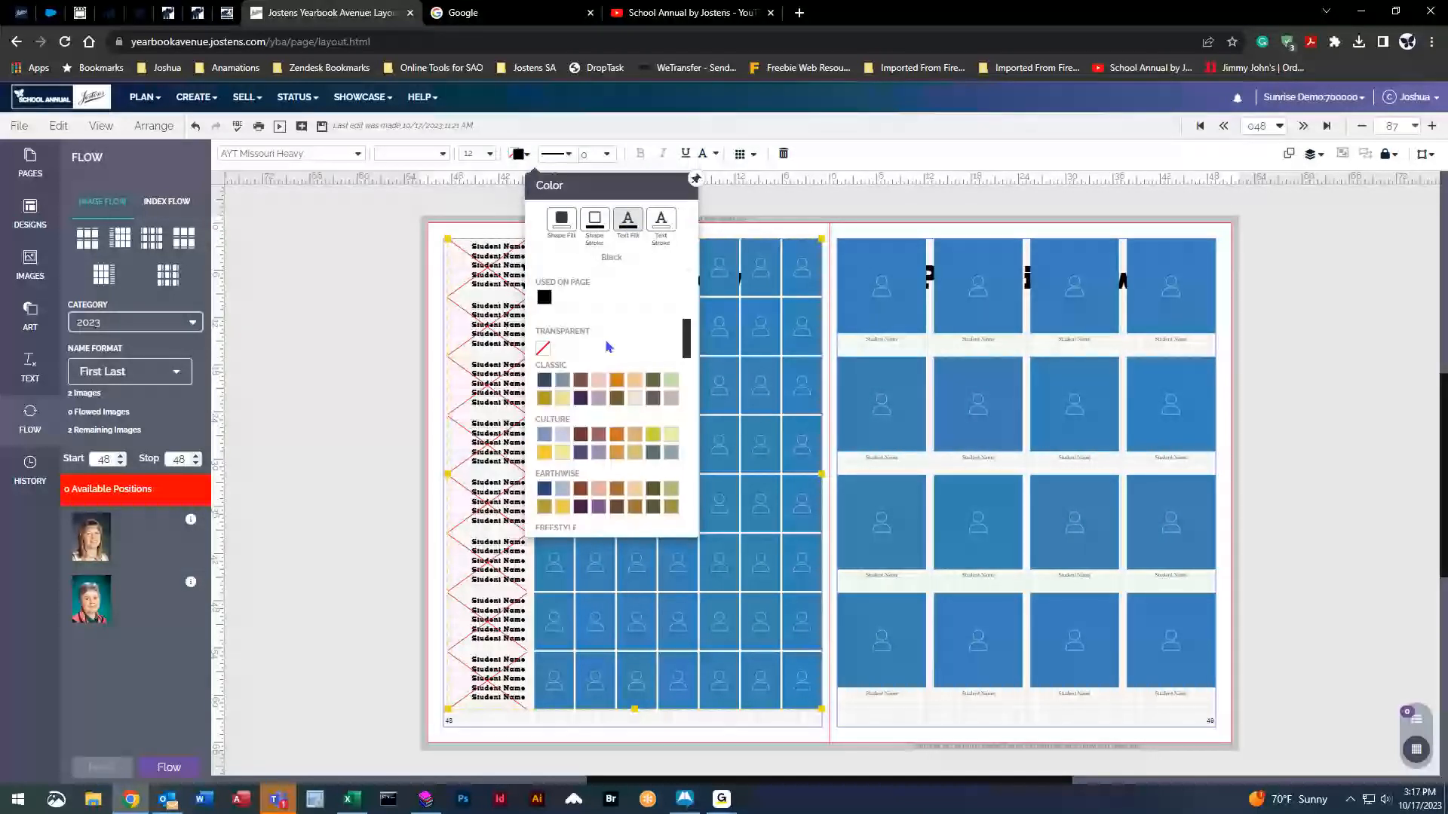
{"action": "scroll", "coordinate": [618, 399], "scroll_direction": "down", "scroll_amount": 4}
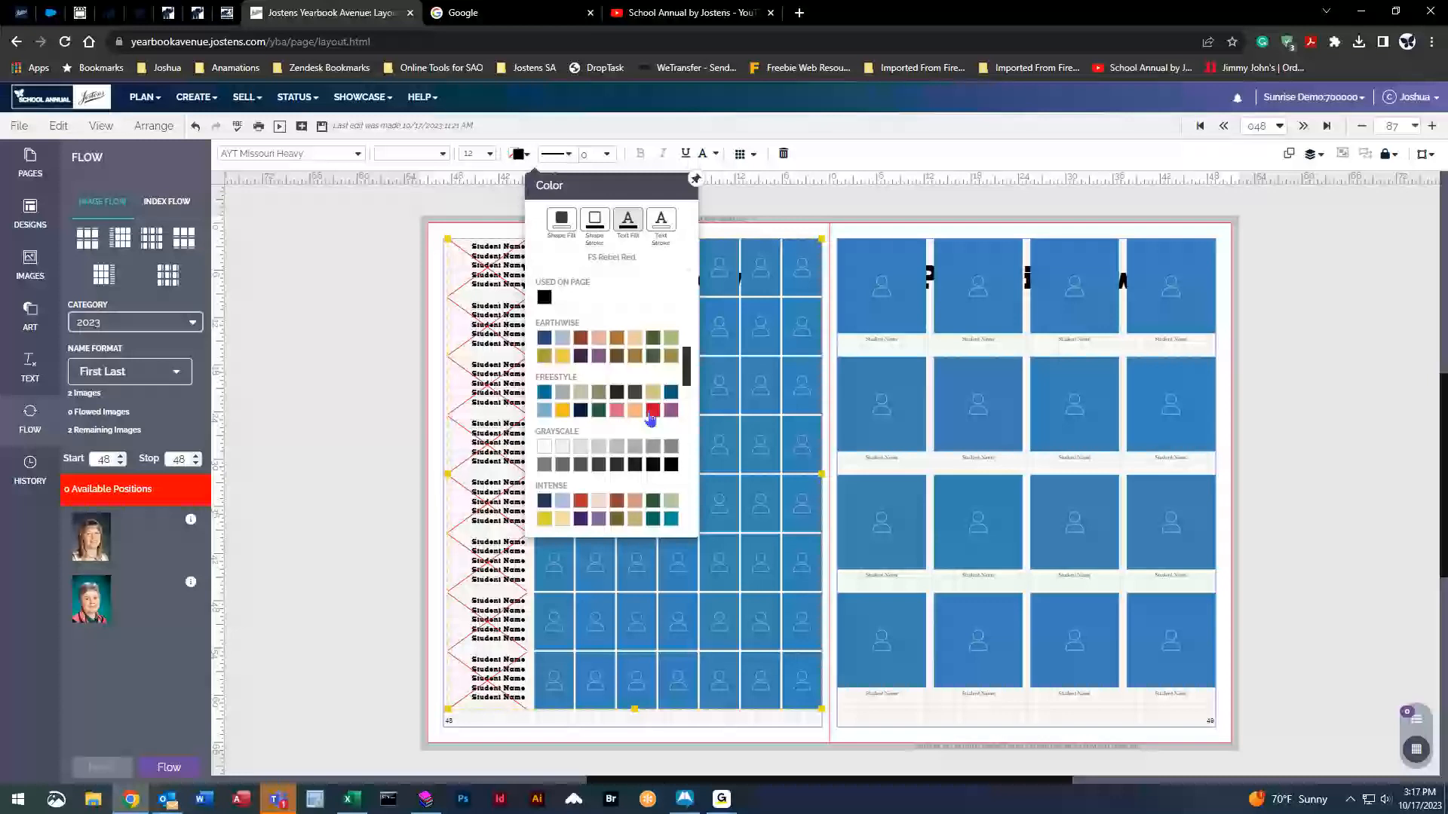
{"action": "left_click", "coordinate": [650, 415]}
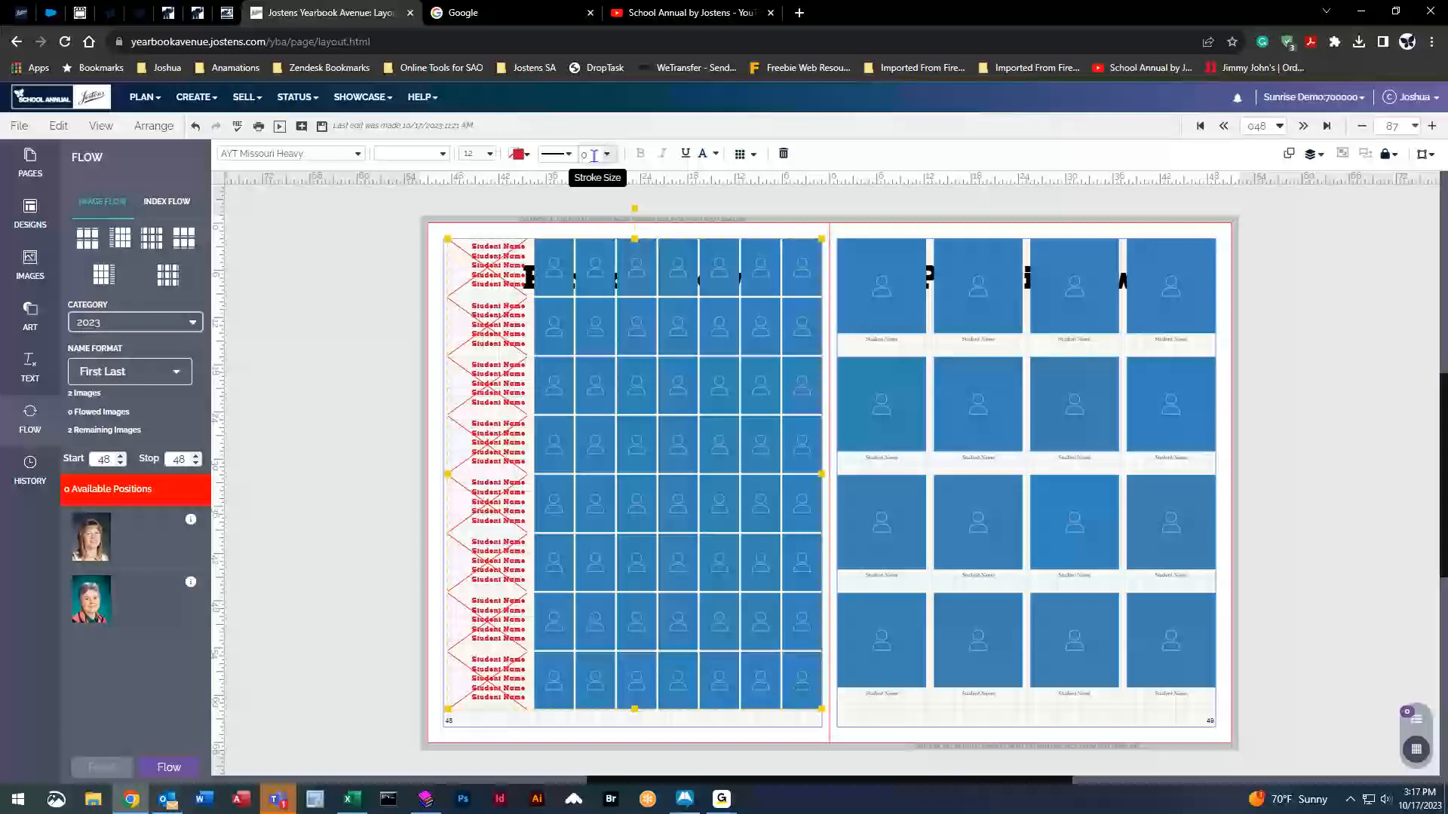
Give the portrait frames a solid 2 pt outline and reselect the grid.
{"action": "left_click", "coordinate": [562, 154]}
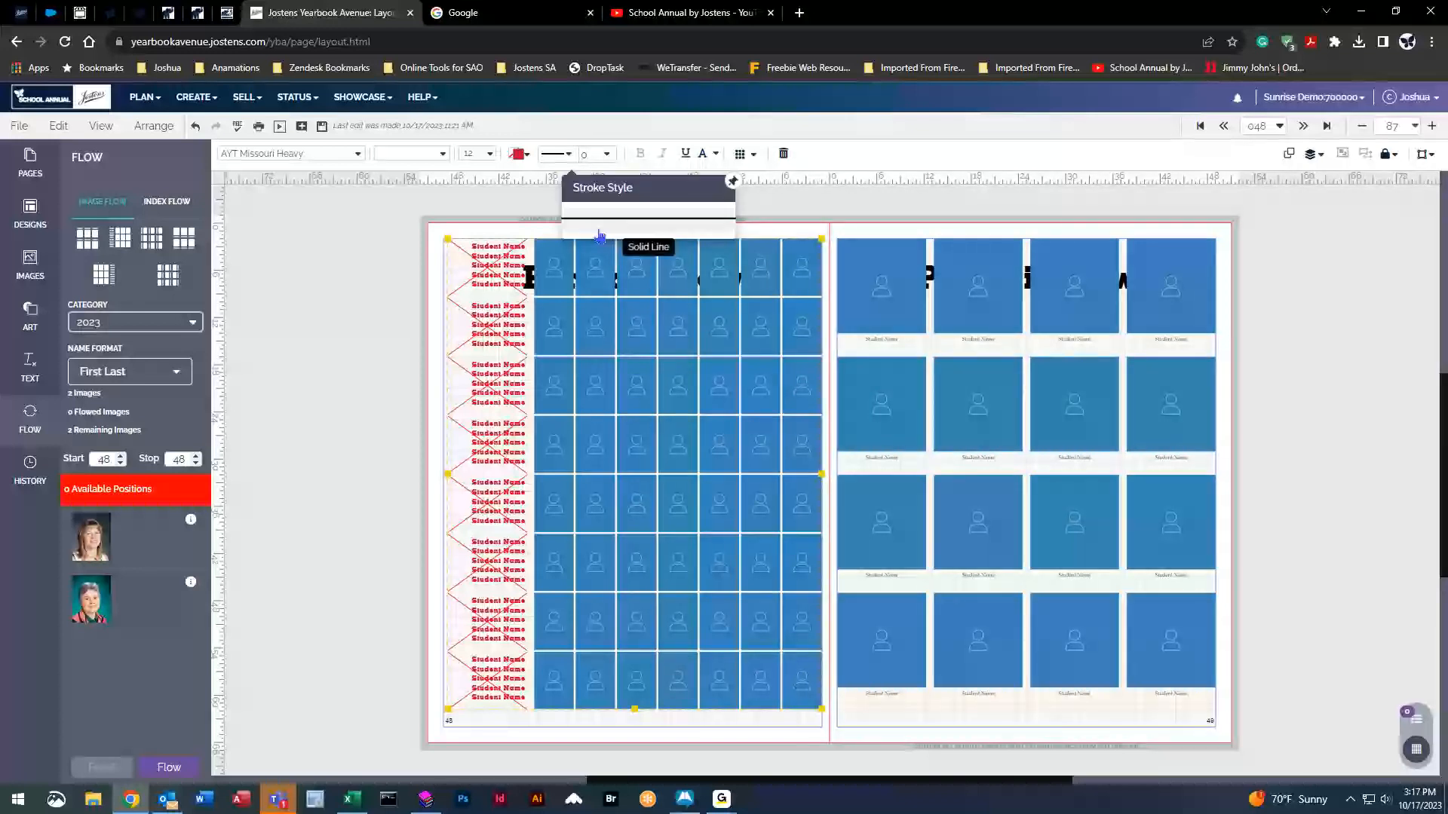
{"action": "left_click", "coordinate": [600, 223]}
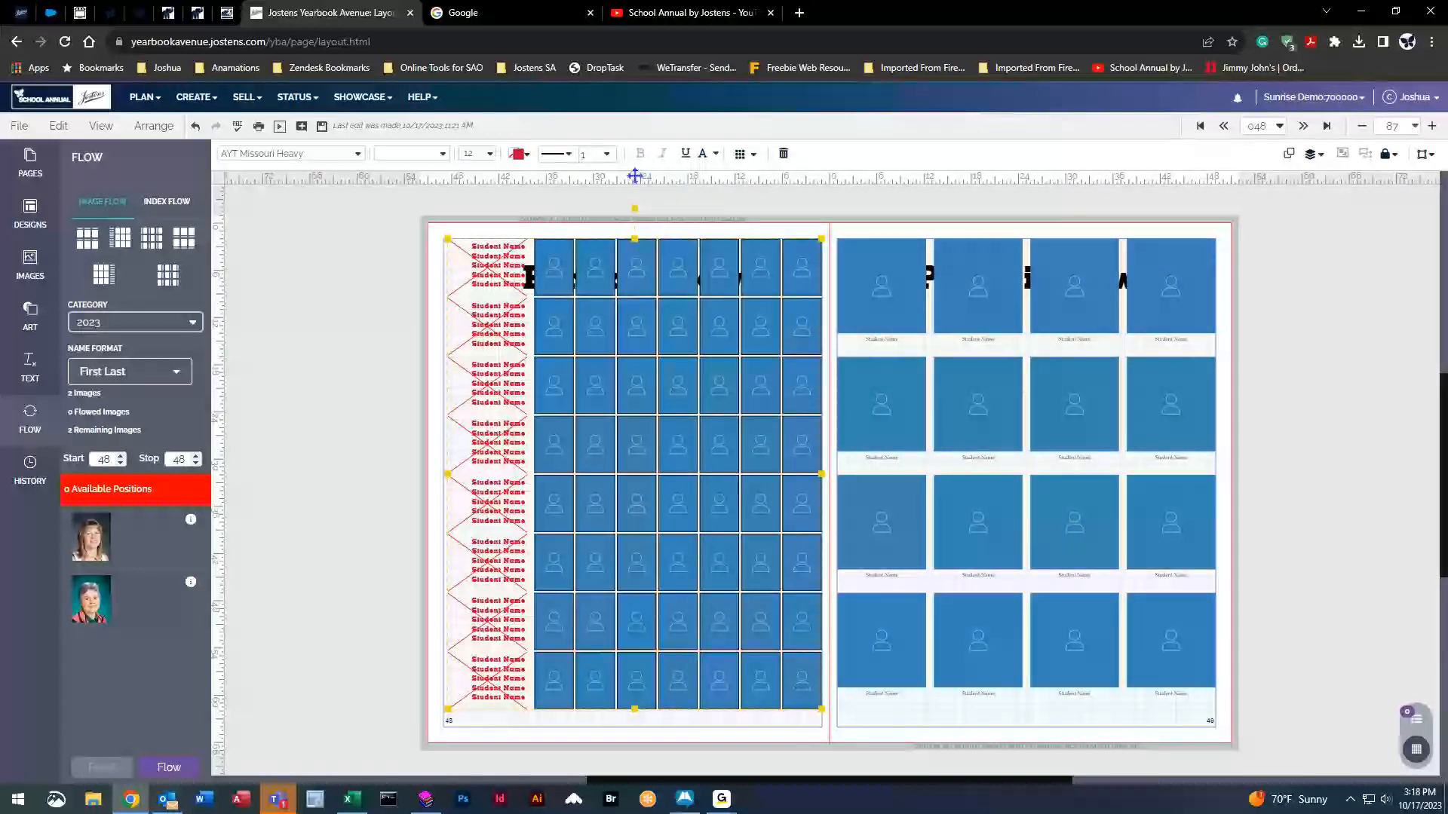
{"action": "left_click", "coordinate": [607, 154]}
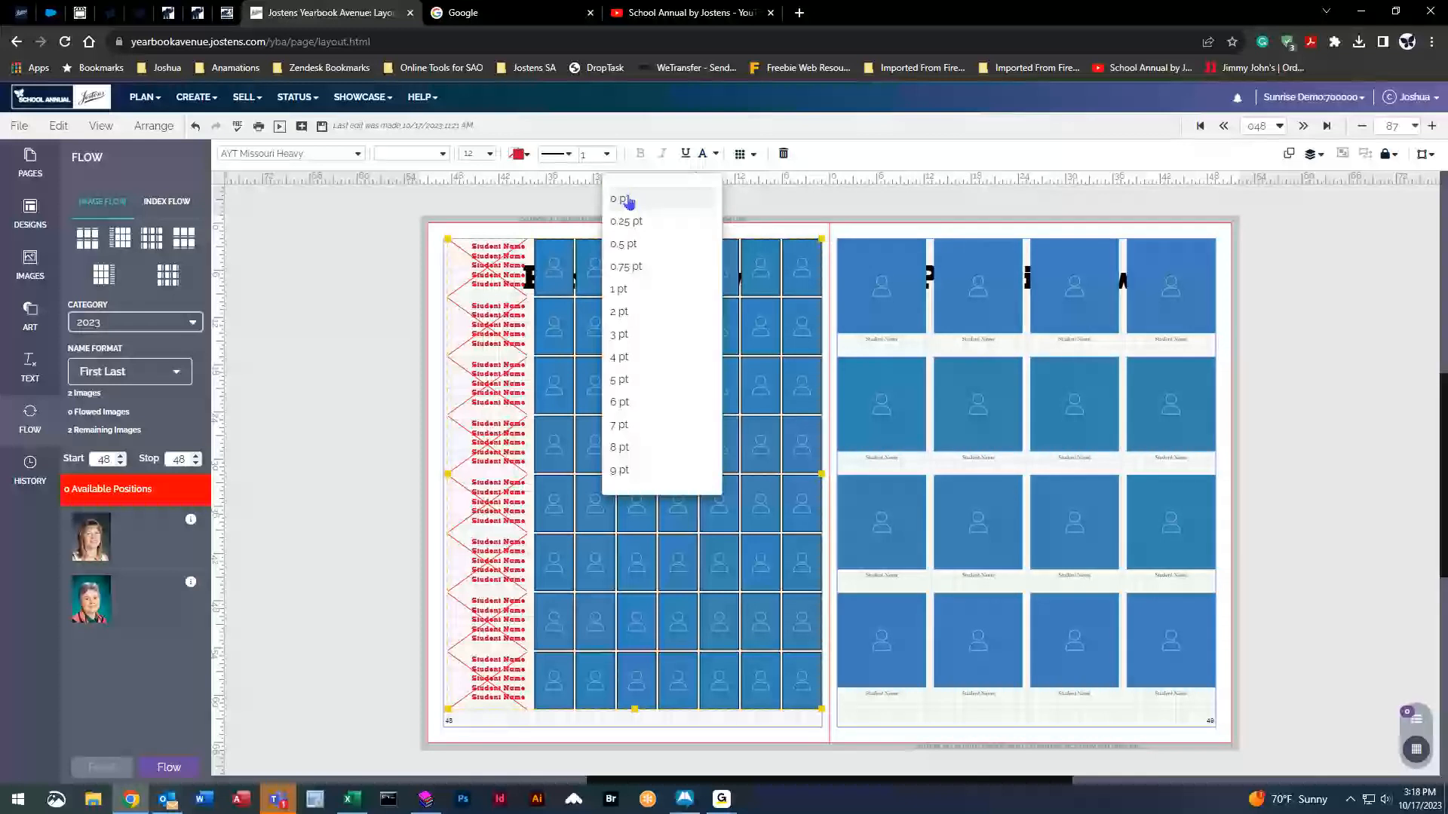
{"action": "left_click", "coordinate": [617, 195]}
{"action": "left_click", "coordinate": [609, 155]}
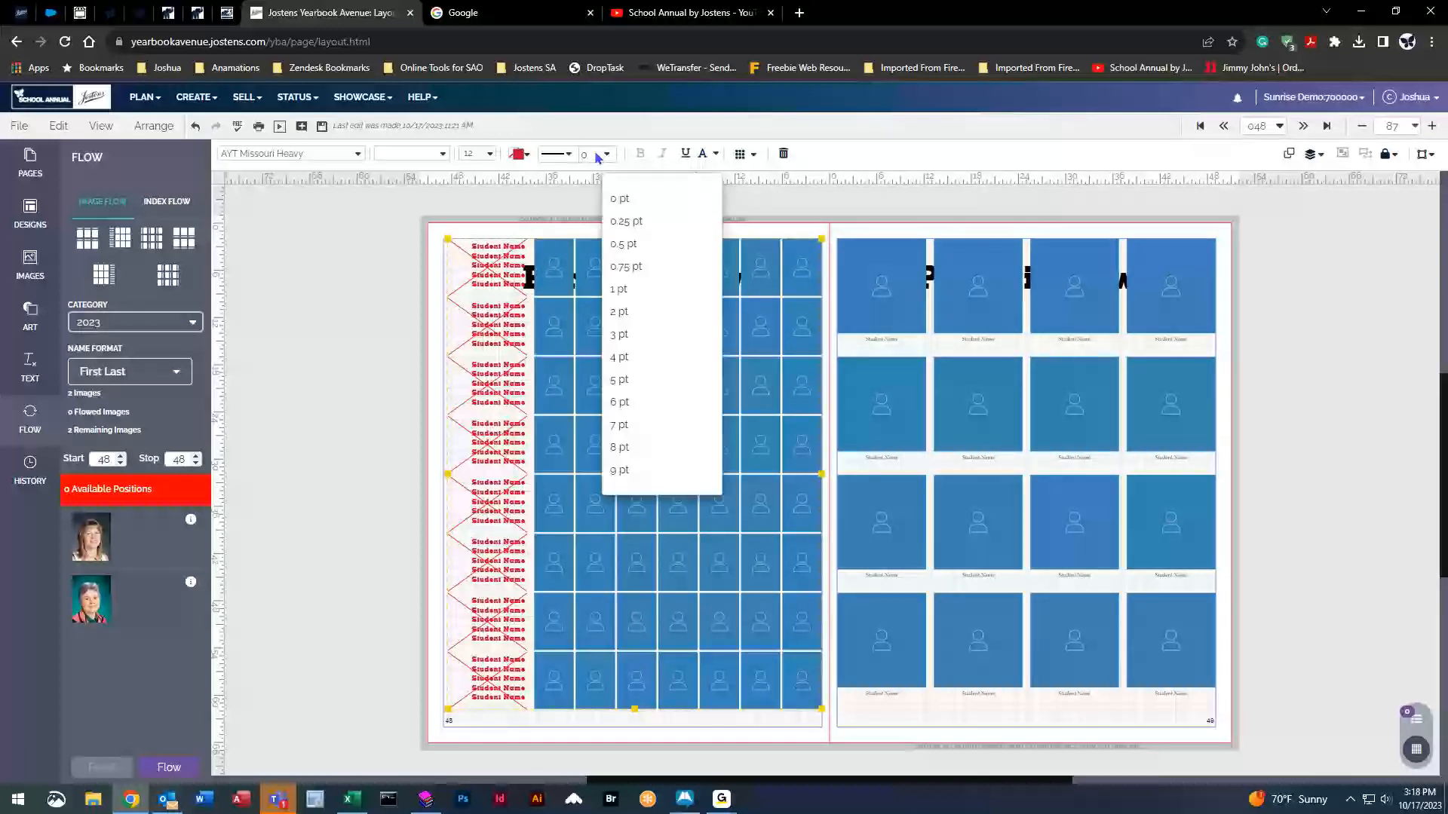
{"action": "left_click", "coordinate": [624, 312]}
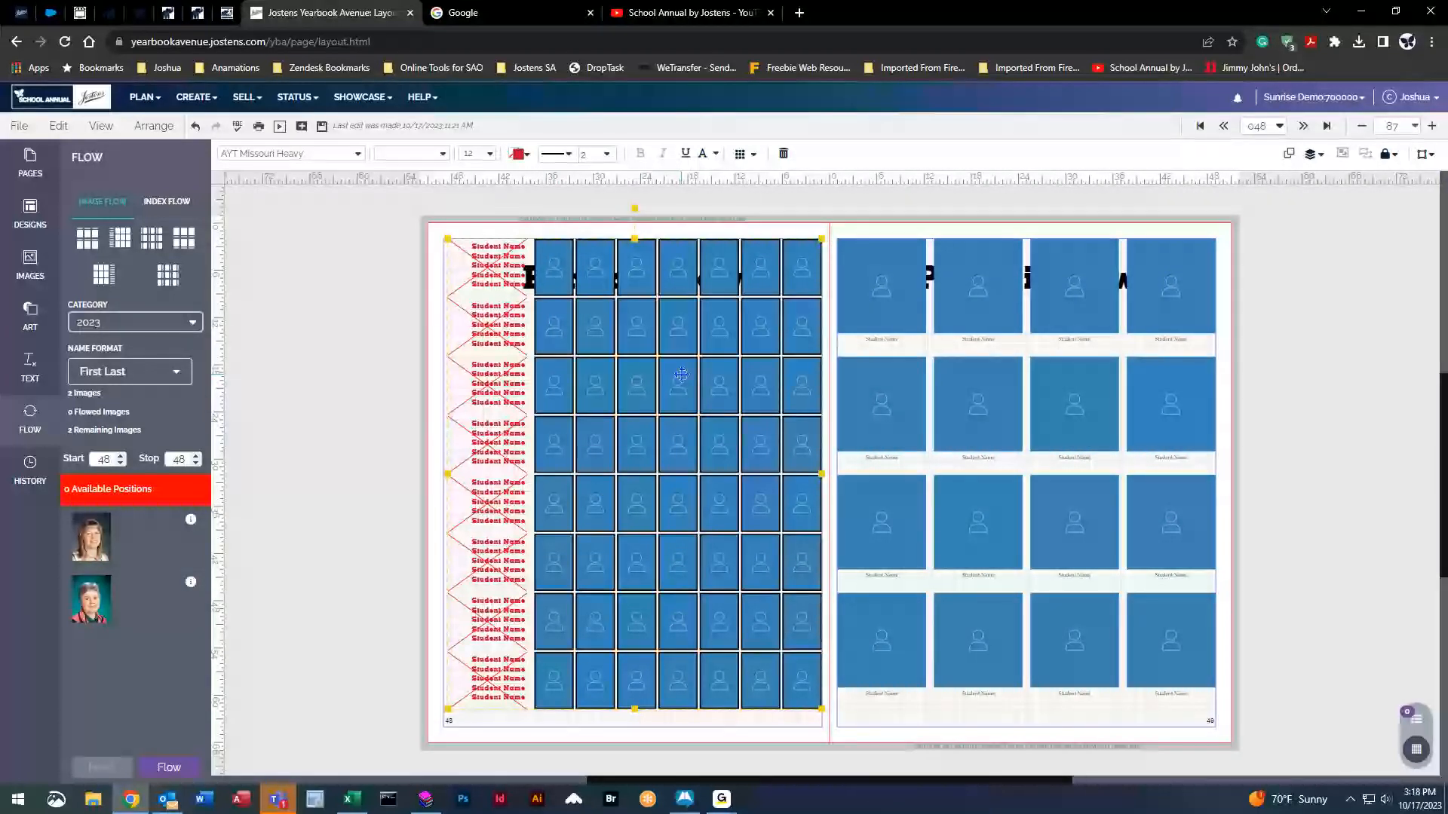
{"action": "left_click", "coordinate": [555, 155]}
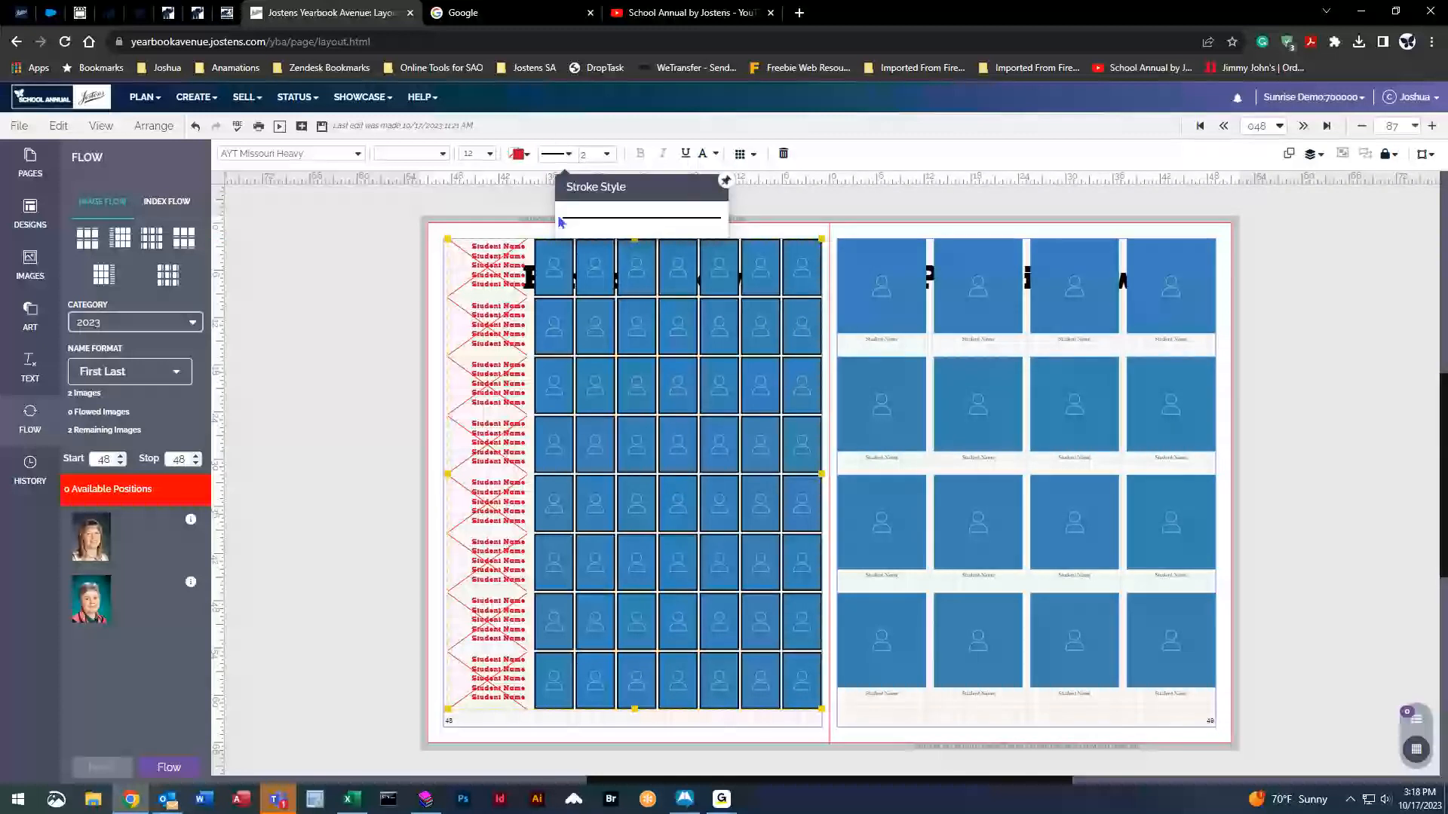
{"action": "left_click", "coordinate": [607, 155]}
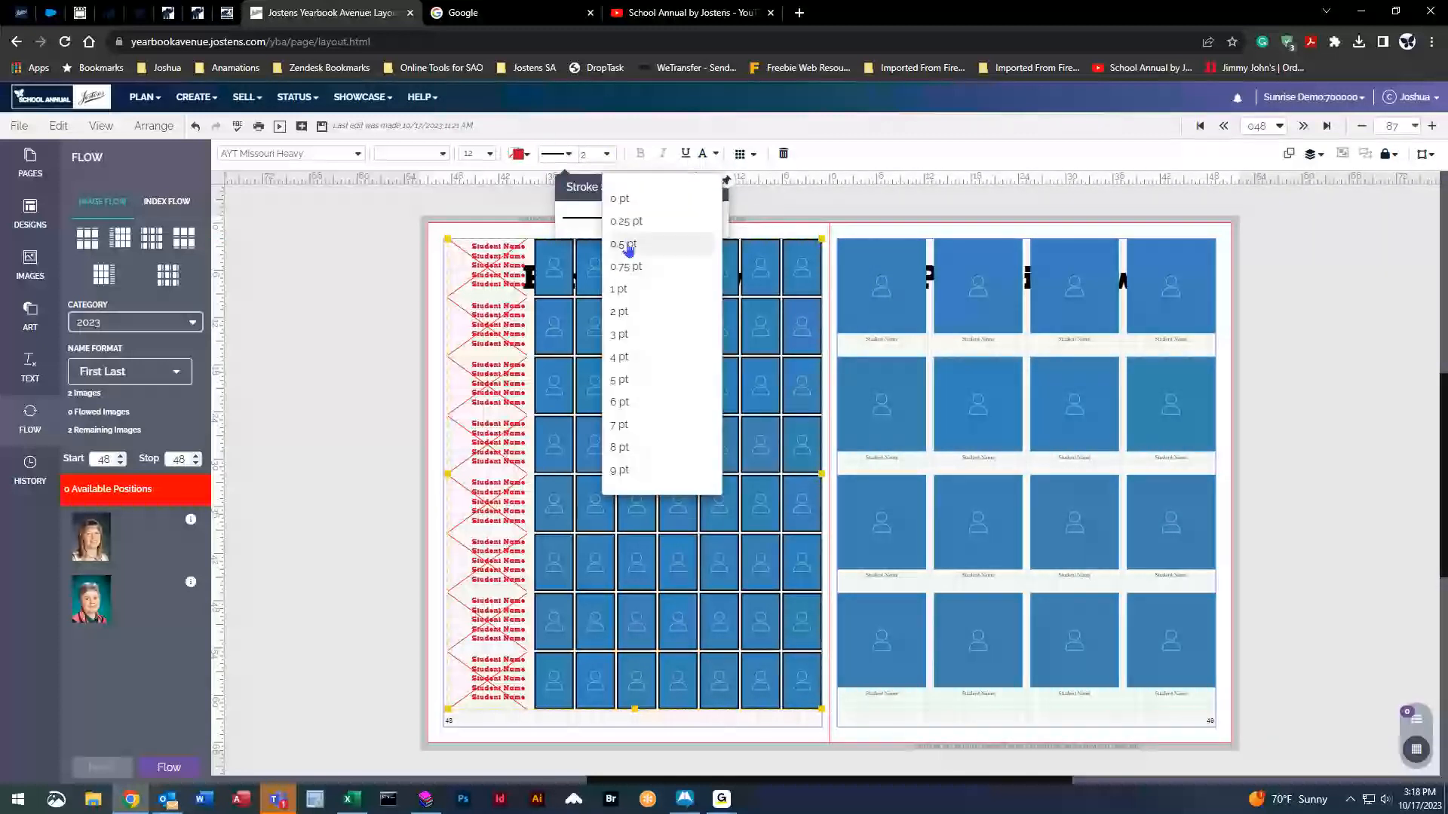
{"action": "left_click", "coordinate": [635, 313]}
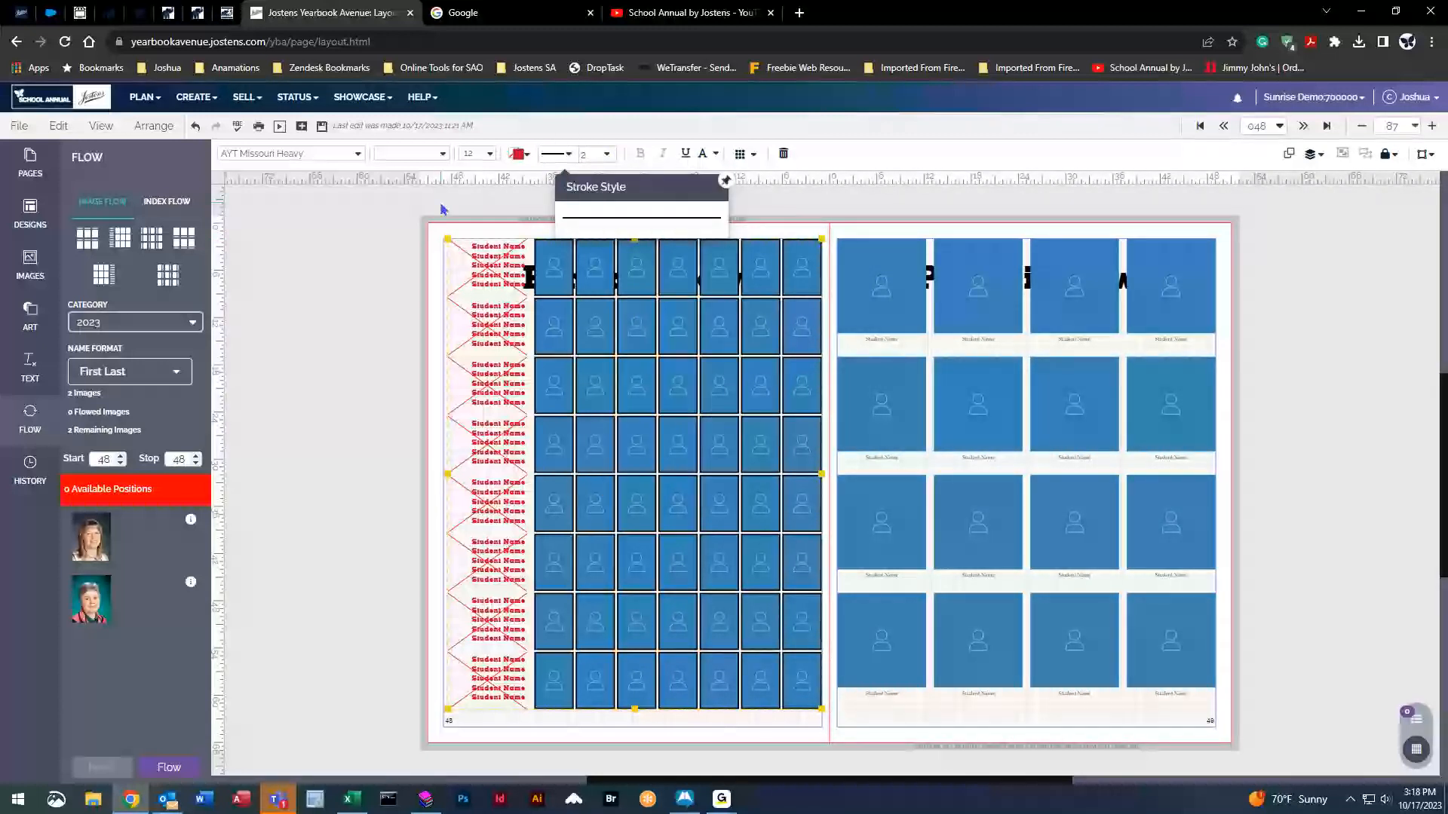
{"action": "left_click", "coordinate": [599, 209]}
{"action": "left_click", "coordinate": [600, 300]}
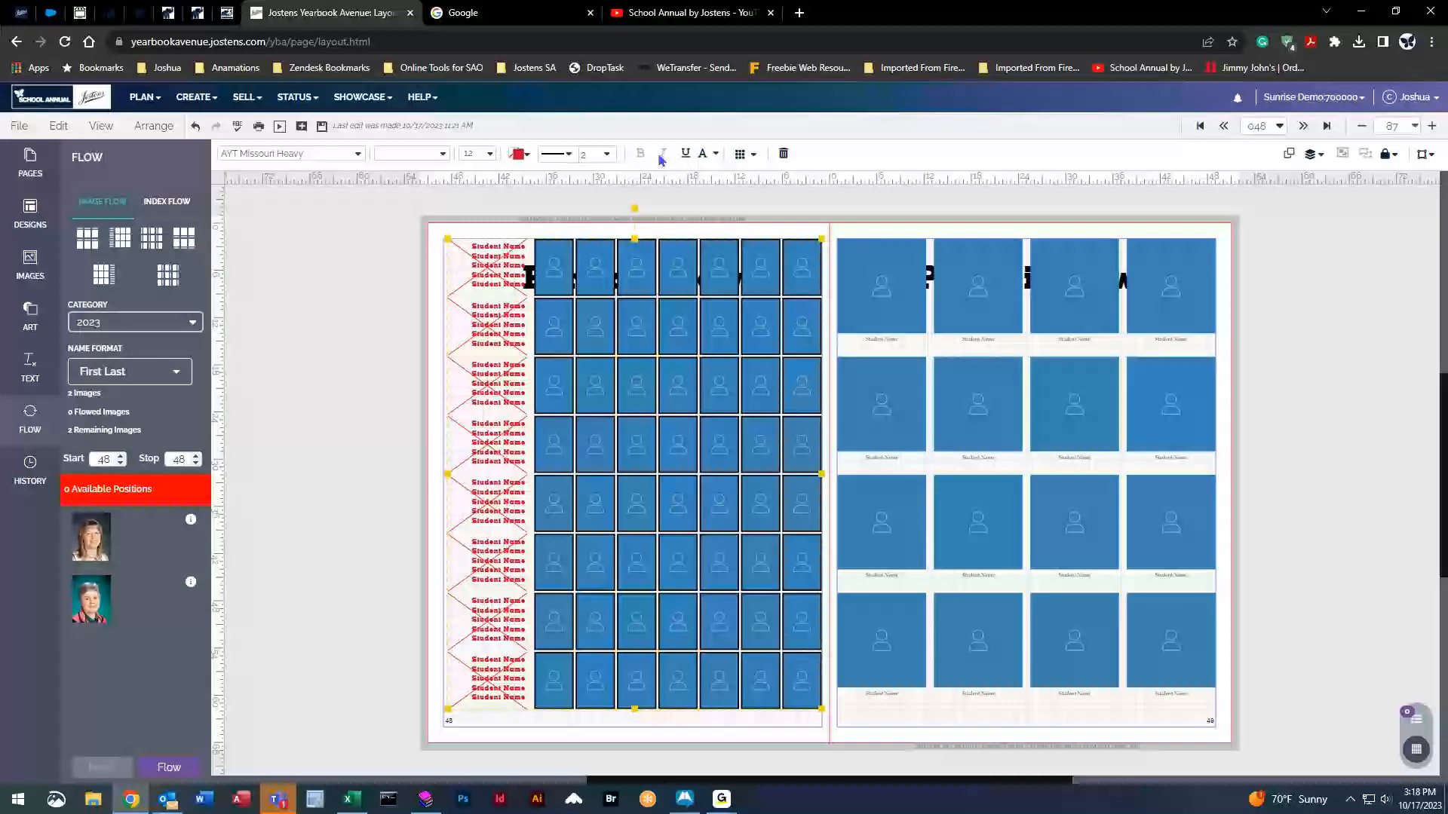
{"action": "left_click", "coordinate": [710, 157]}
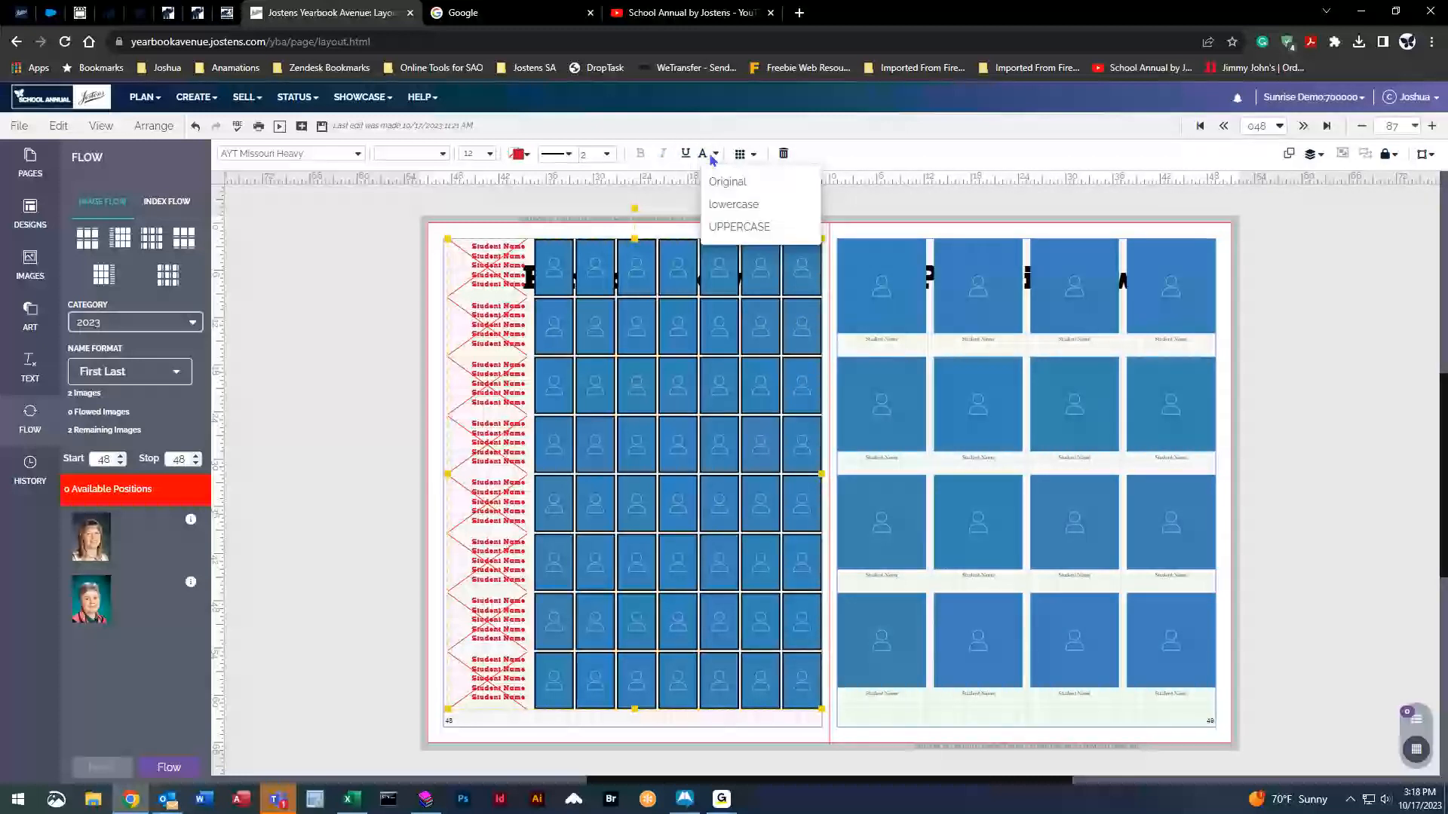
{"action": "left_click", "coordinate": [727, 182]}
{"action": "left_click", "coordinate": [703, 153]}
{"action": "left_click", "coordinate": [732, 204]}
{"action": "left_click", "coordinate": [703, 153]}
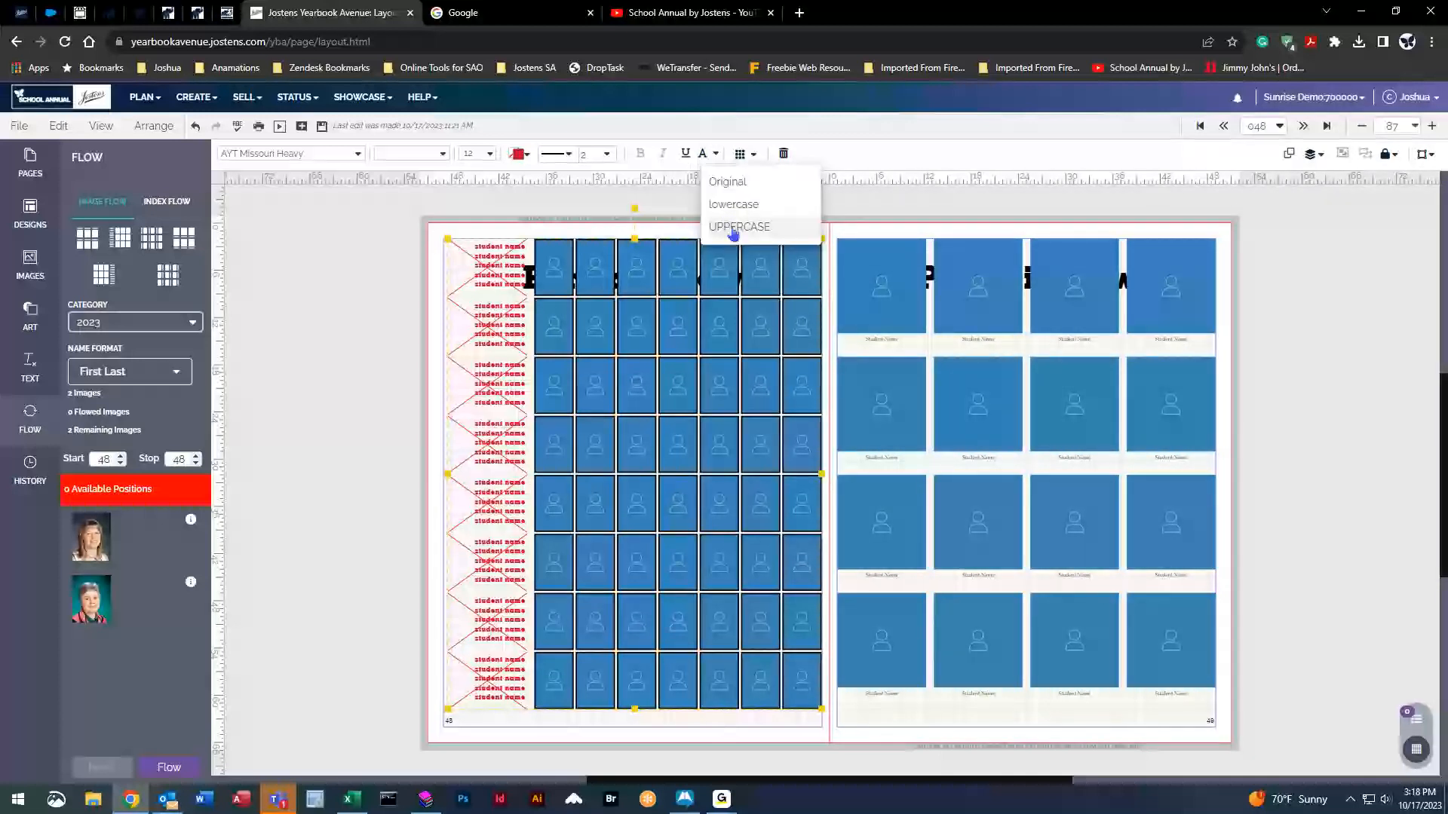
{"action": "left_click", "coordinate": [735, 224]}
{"action": "left_click", "coordinate": [703, 153]}
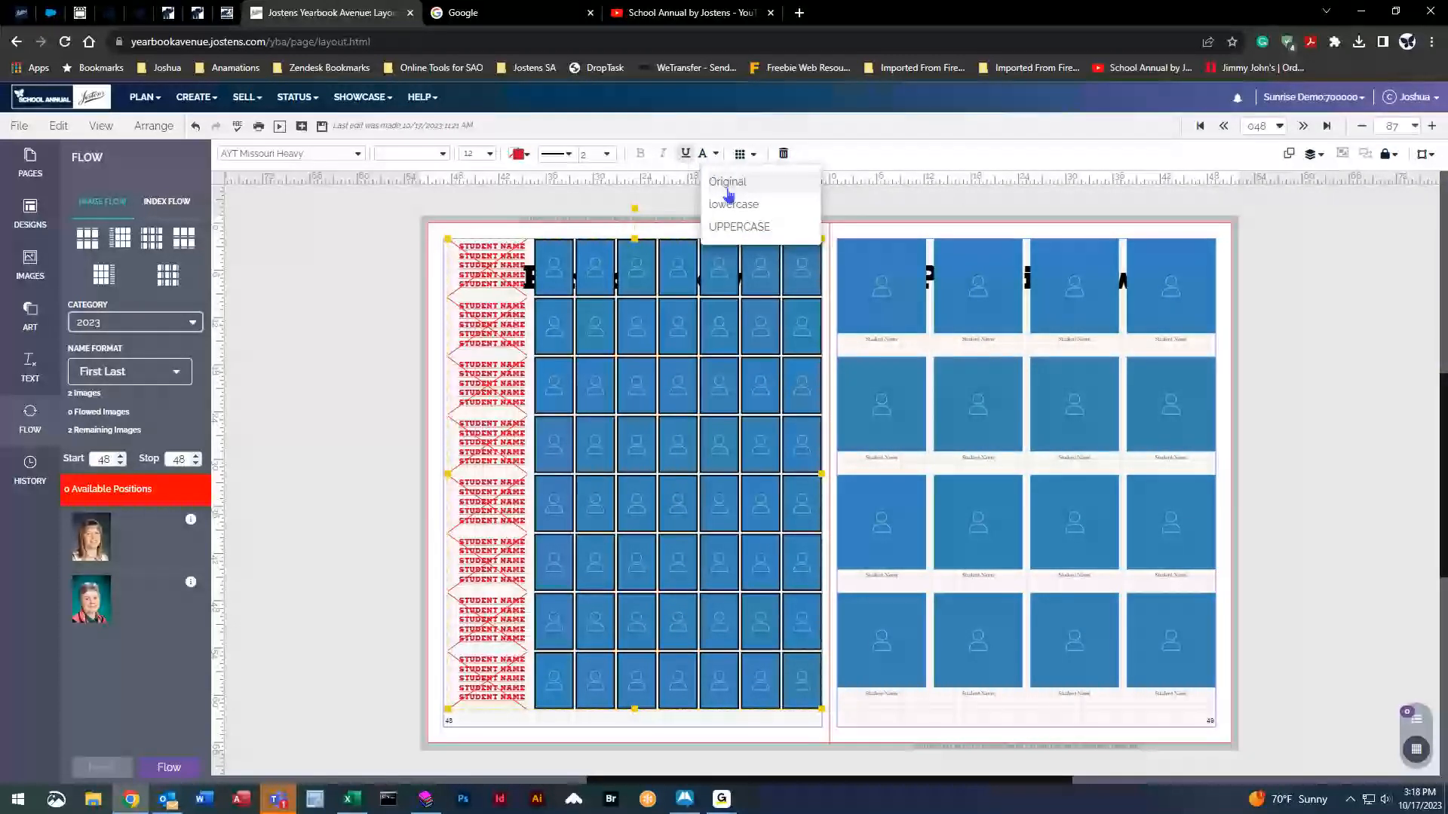
{"action": "left_click", "coordinate": [716, 181]}
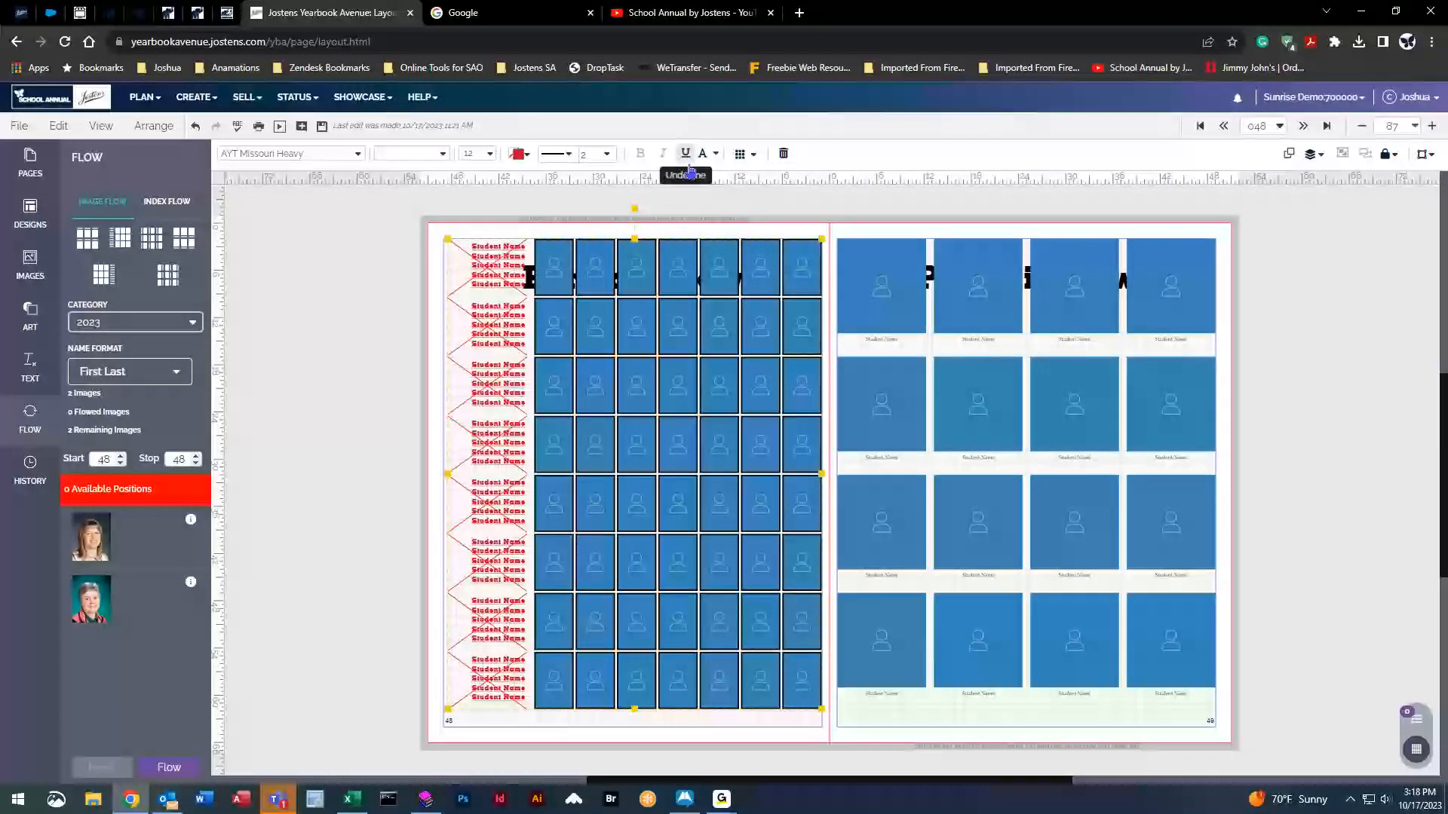
In Flow Options, try different row counts, ending at 9 rows.
{"action": "left_click", "coordinate": [755, 161]}
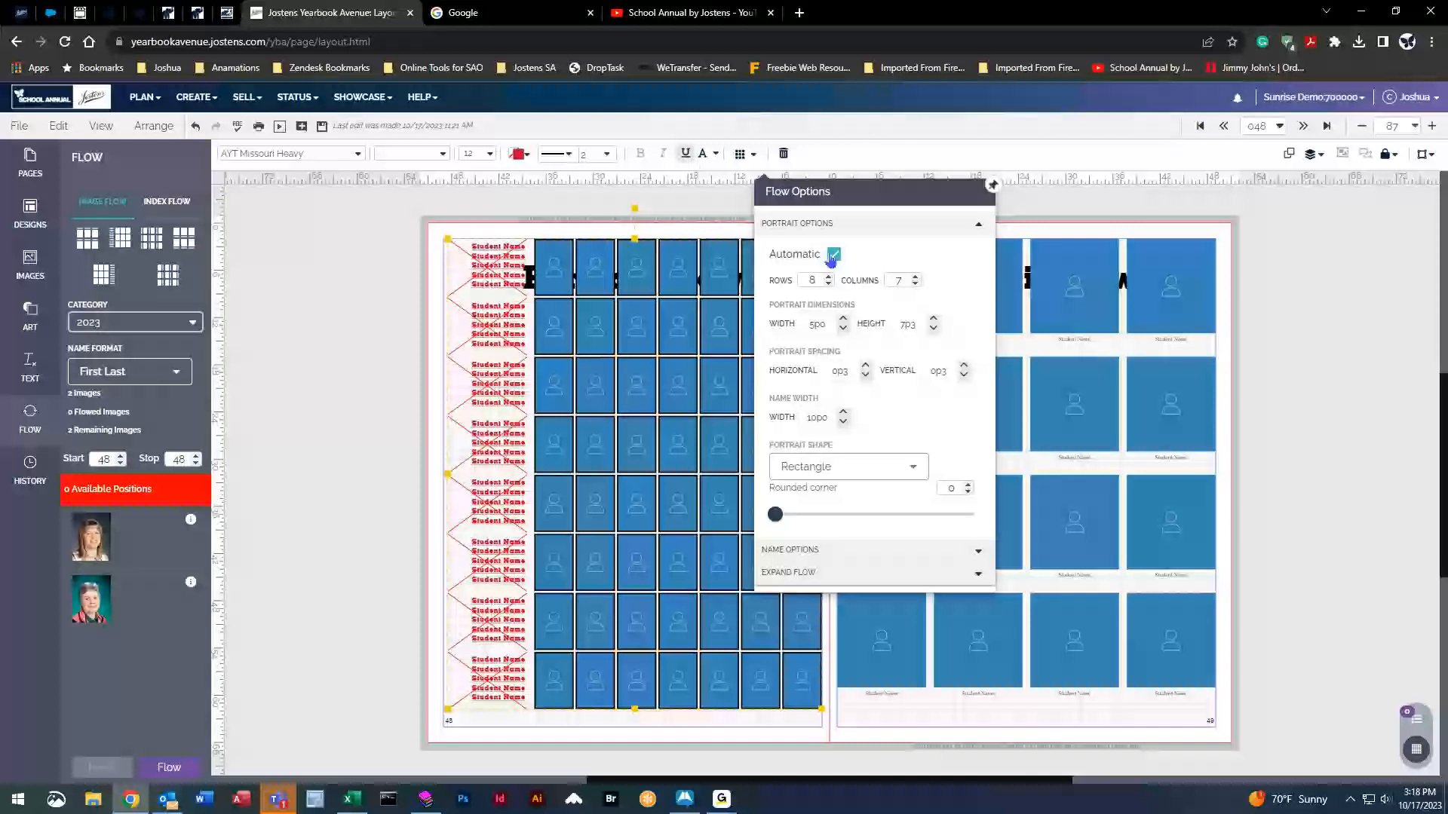
{"action": "left_click", "coordinate": [828, 285]}
{"action": "left_click", "coordinate": [828, 285]}
{"action": "left_click", "coordinate": [828, 285]}
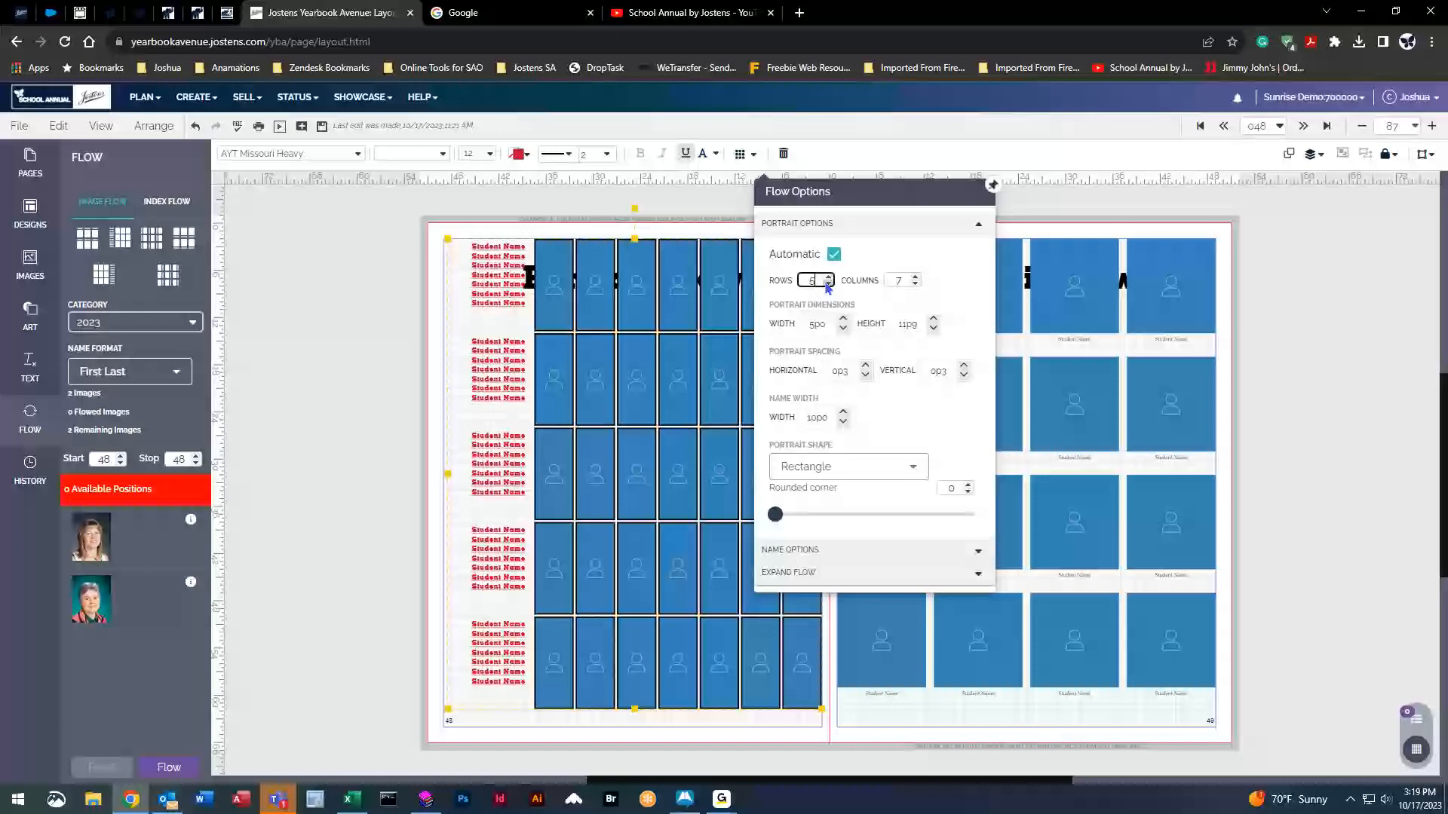
{"action": "left_click", "coordinate": [828, 284]}
{"action": "left_click", "coordinate": [828, 285]}
{"action": "left_click", "coordinate": [828, 284]}
{"action": "left_click", "coordinate": [828, 275]}
{"action": "left_click", "coordinate": [828, 275]}
{"action": "left_click", "coordinate": [828, 275]}
{"action": "left_click", "coordinate": [828, 275]}
{"action": "left_click", "coordinate": [828, 275]}
{"action": "left_click", "coordinate": [828, 276]}
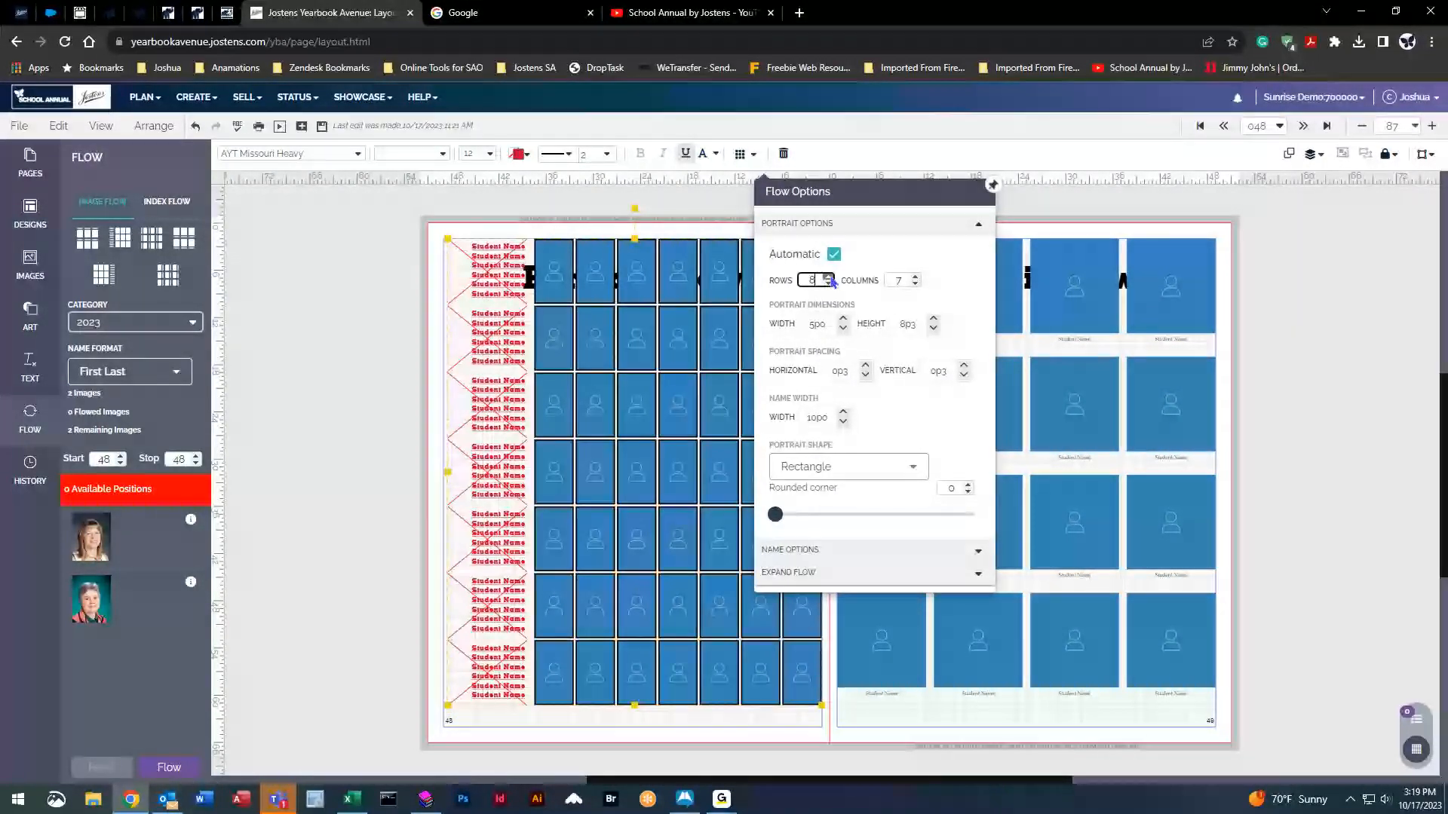
{"action": "left_click", "coordinate": [828, 276]}
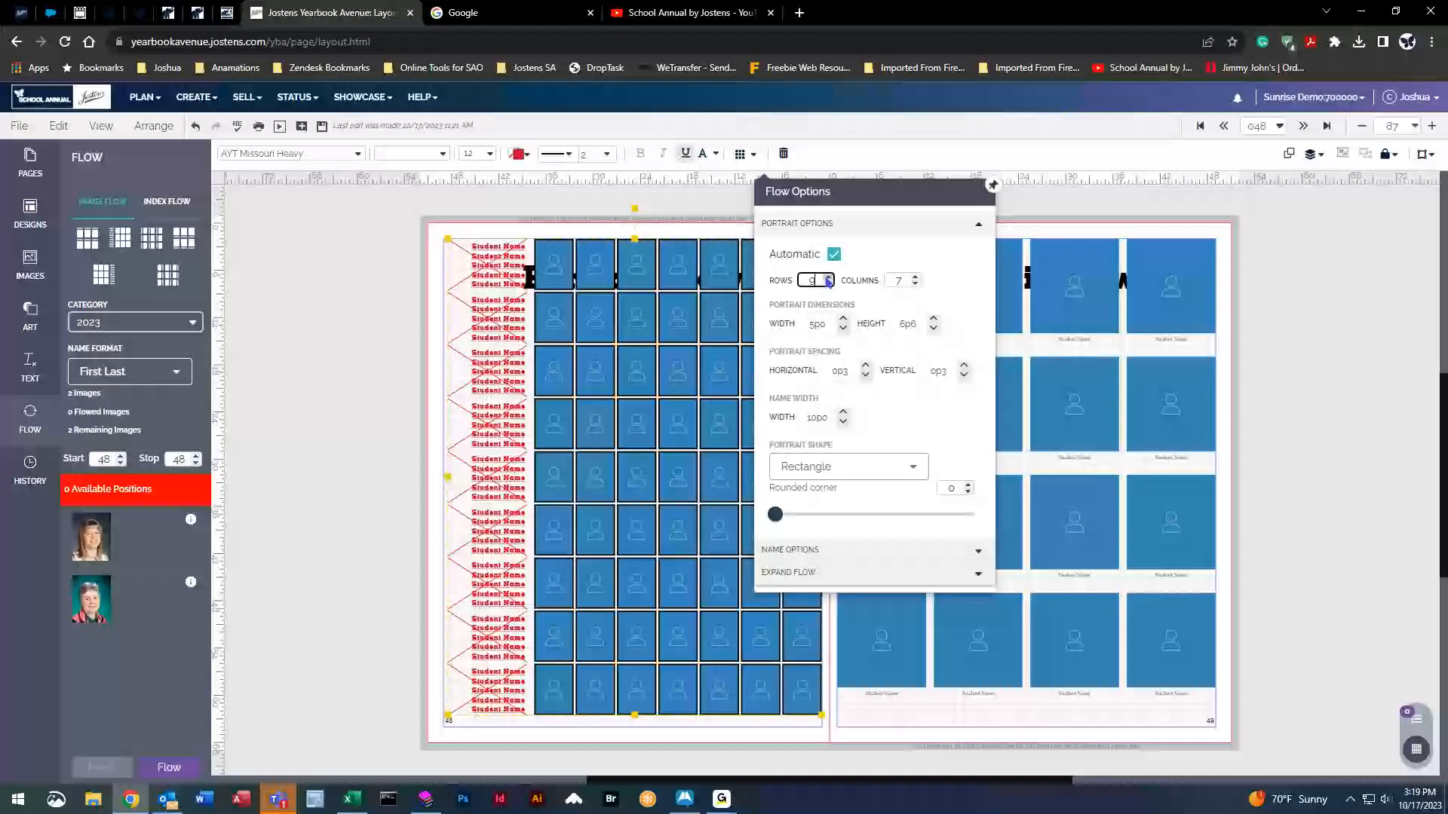
Try fewer columns, then return the grid to 7 columns.
{"action": "left_click", "coordinate": [915, 284]}
{"action": "left_click", "coordinate": [915, 284]}
{"action": "left_click", "coordinate": [914, 284]}
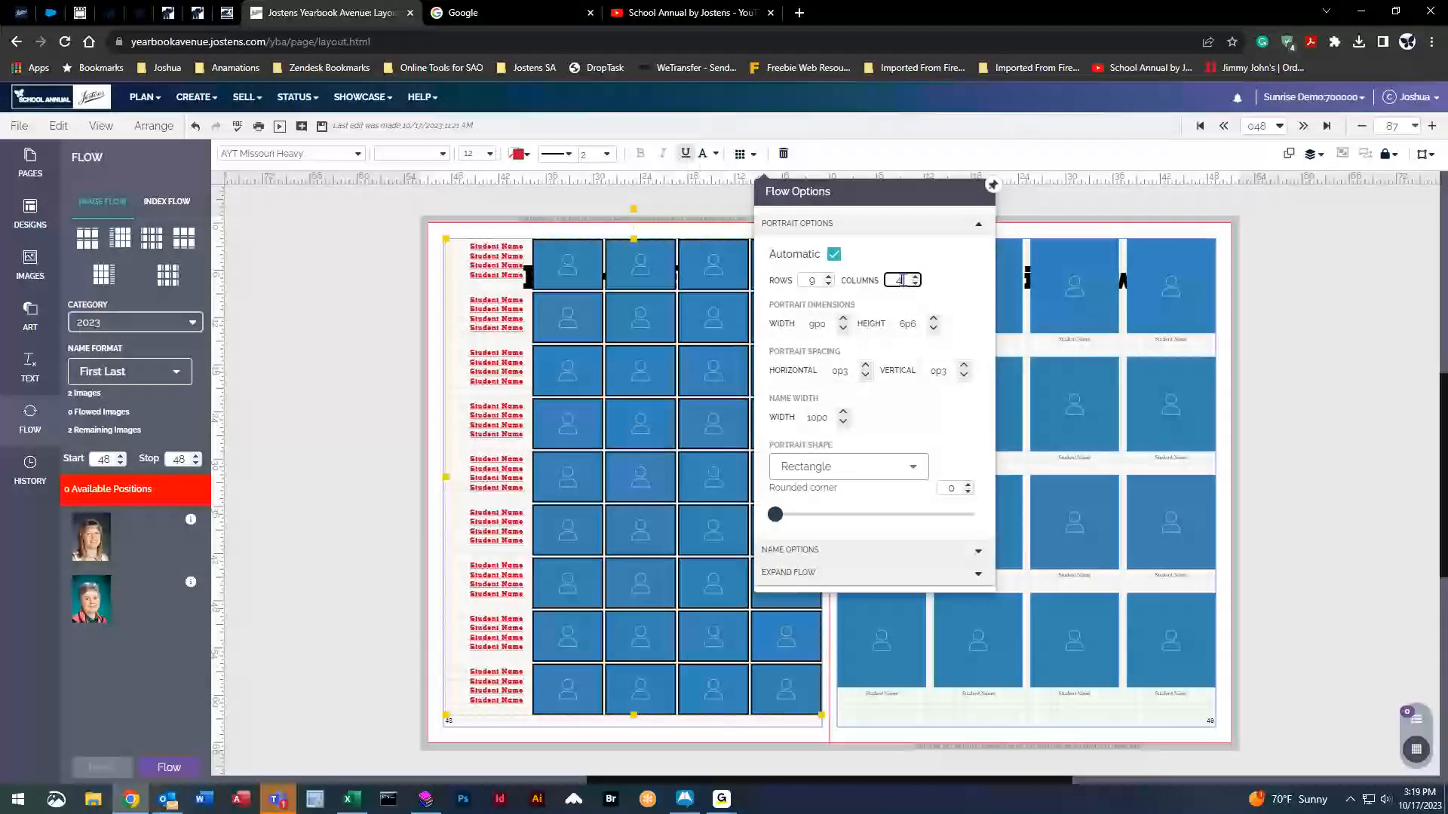
{"action": "left_click", "coordinate": [916, 277]}
{"action": "left_click", "coordinate": [916, 277]}
{"action": "left_click", "coordinate": [916, 276]}
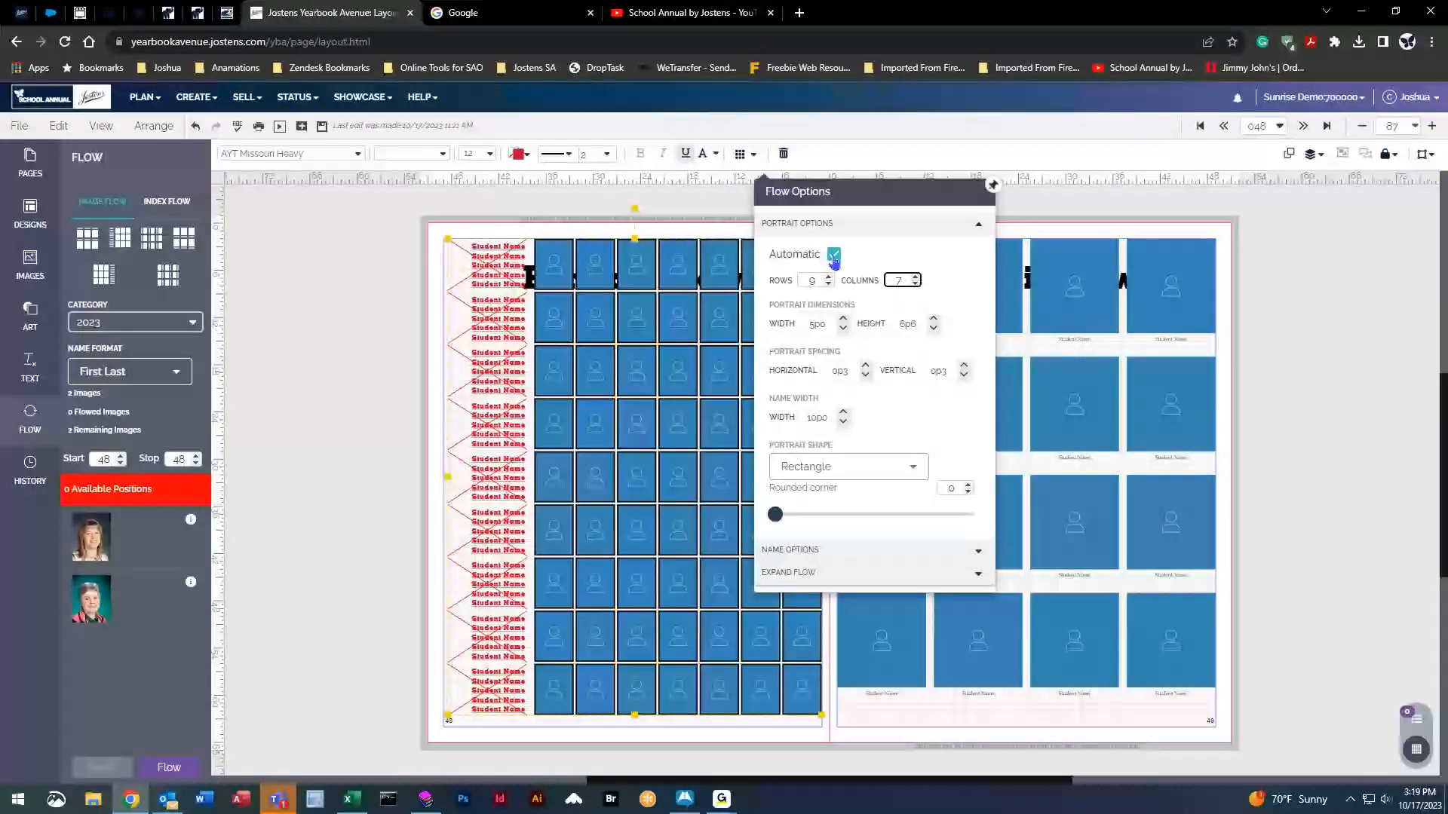
Turn off Automatic sizing and set the grid to 5 rows.
{"action": "left_click", "coordinate": [829, 285]}
{"action": "left_click", "coordinate": [829, 284]}
{"action": "left_click", "coordinate": [829, 284]}
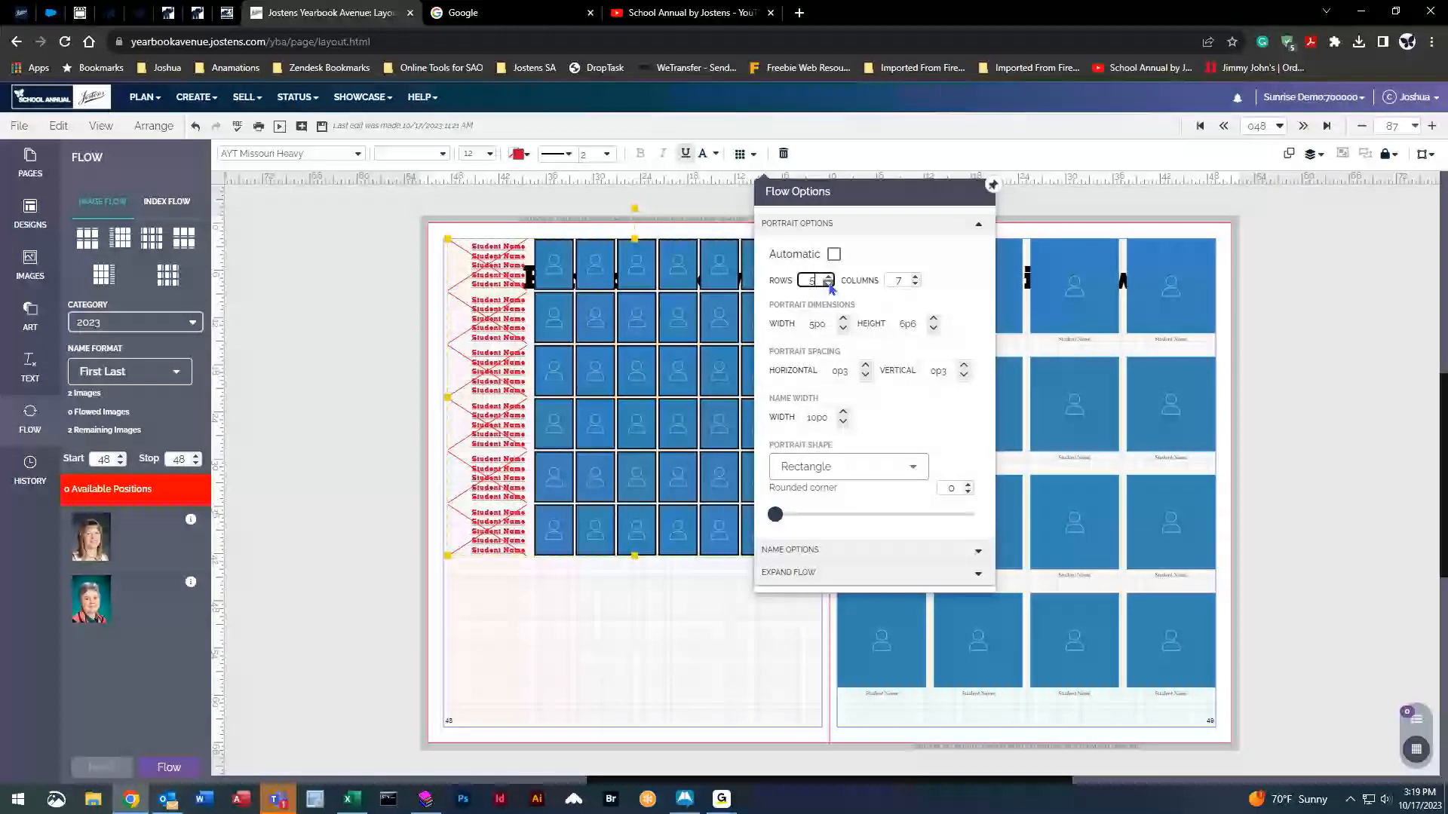
{"action": "left_click", "coordinate": [828, 284]}
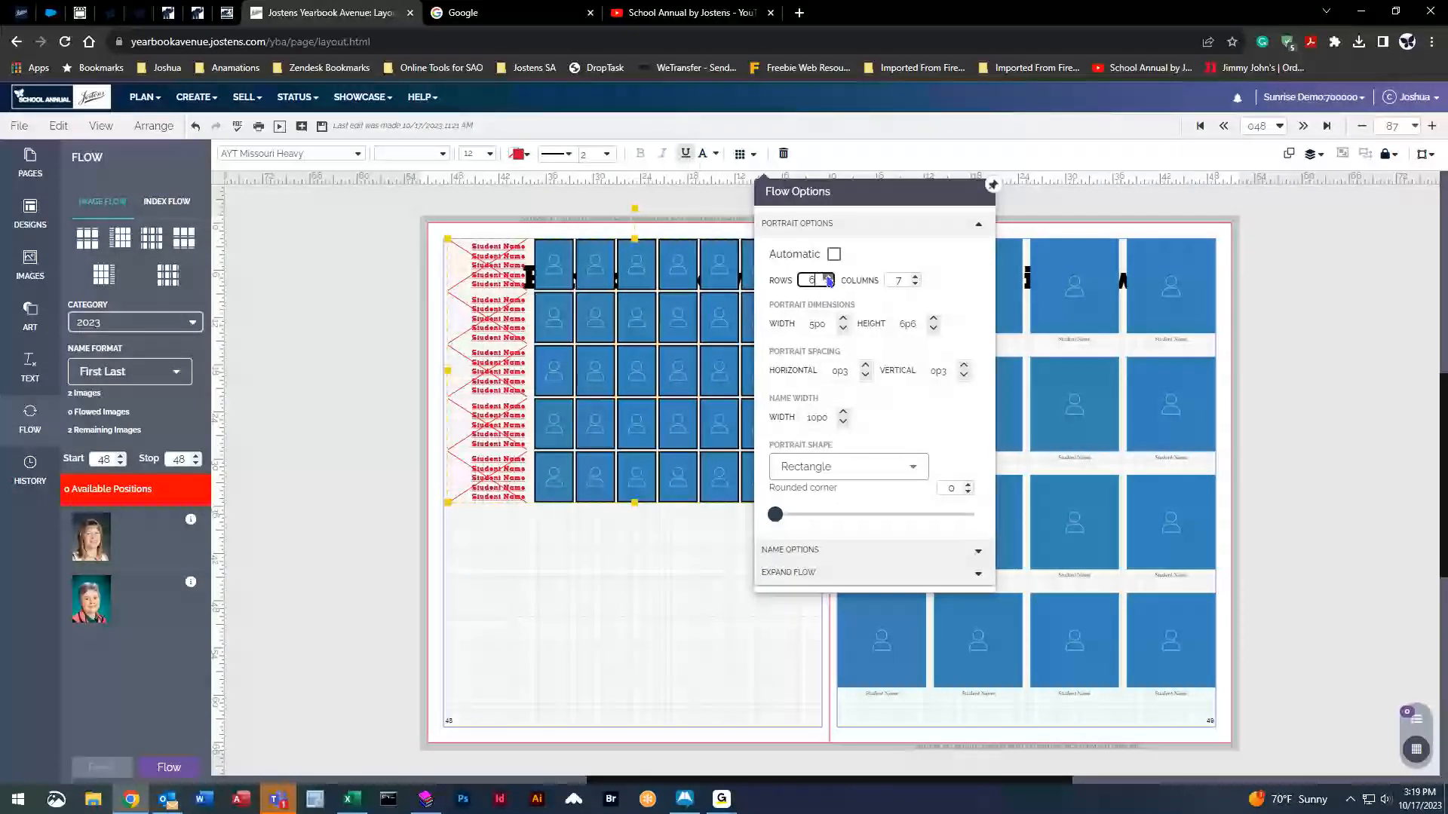
{"action": "left_click", "coordinate": [828, 278]}
{"action": "left_click", "coordinate": [829, 278]}
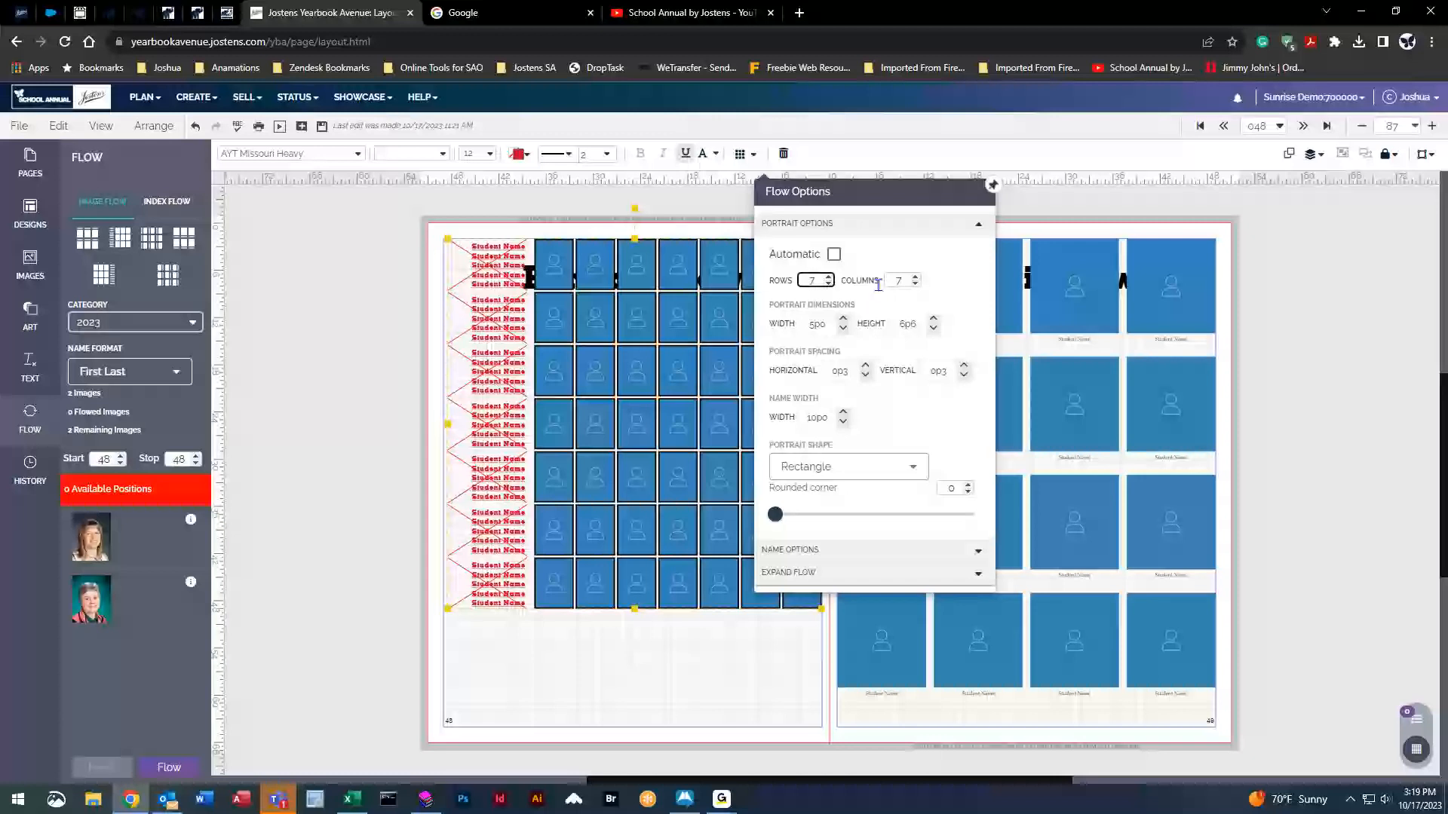
{"action": "left_click", "coordinate": [829, 285]}
{"action": "left_click", "coordinate": [828, 284]}
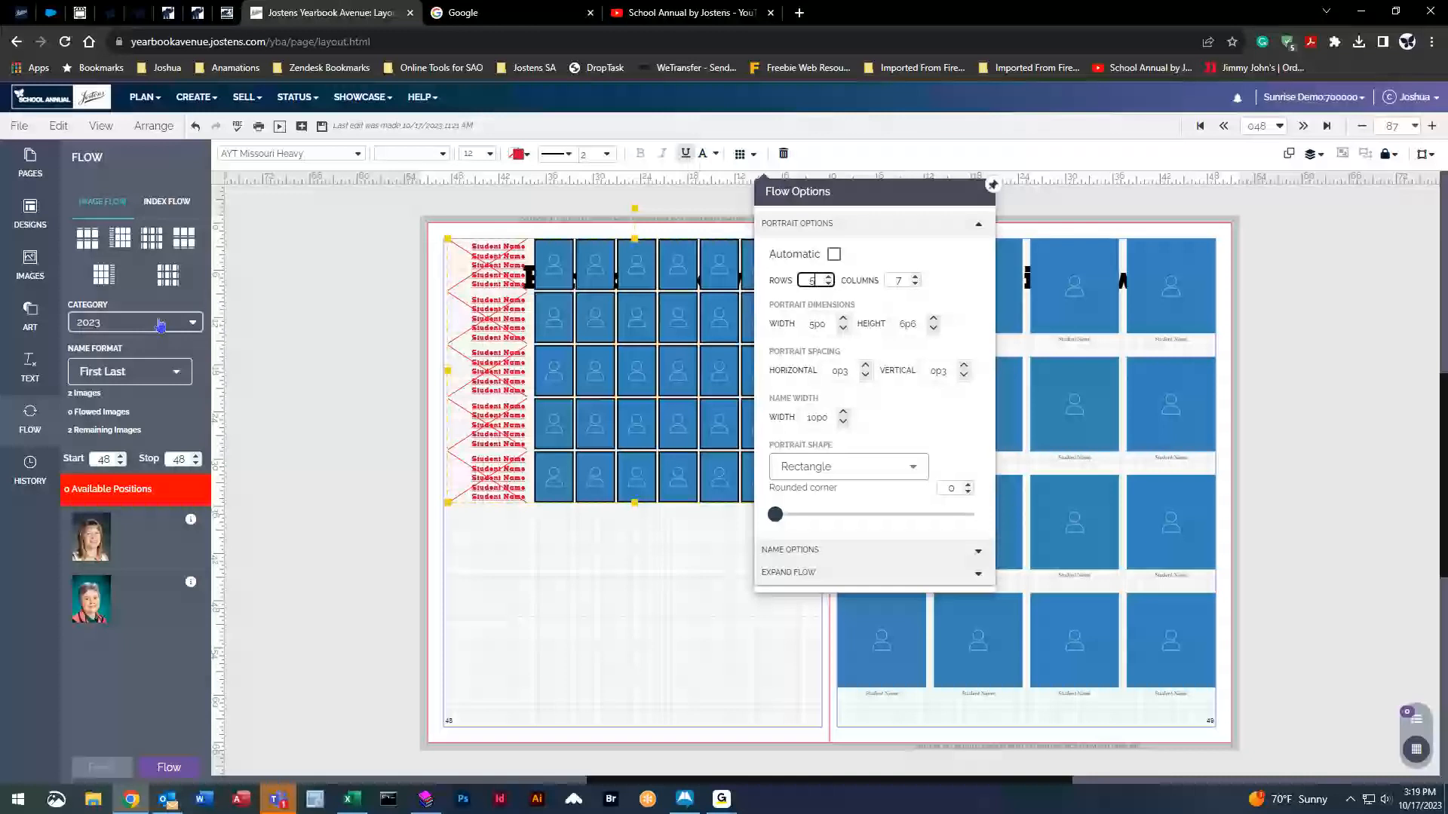
{"action": "left_click", "coordinate": [111, 322]}
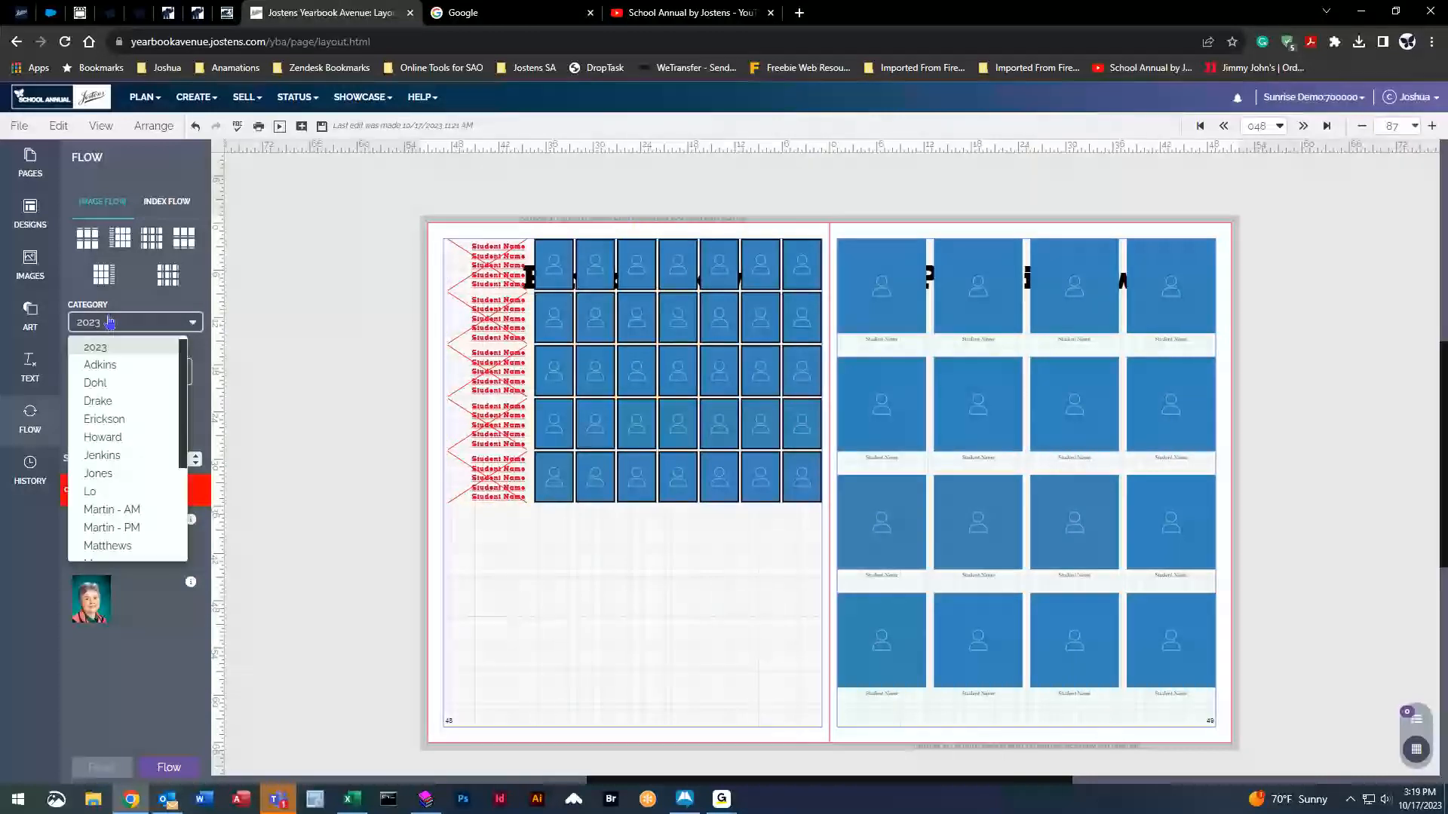
Fill the grid with Dohl class photos and set Flow Options to 6 rows, 5 columns.
{"action": "left_click", "coordinate": [124, 385]}
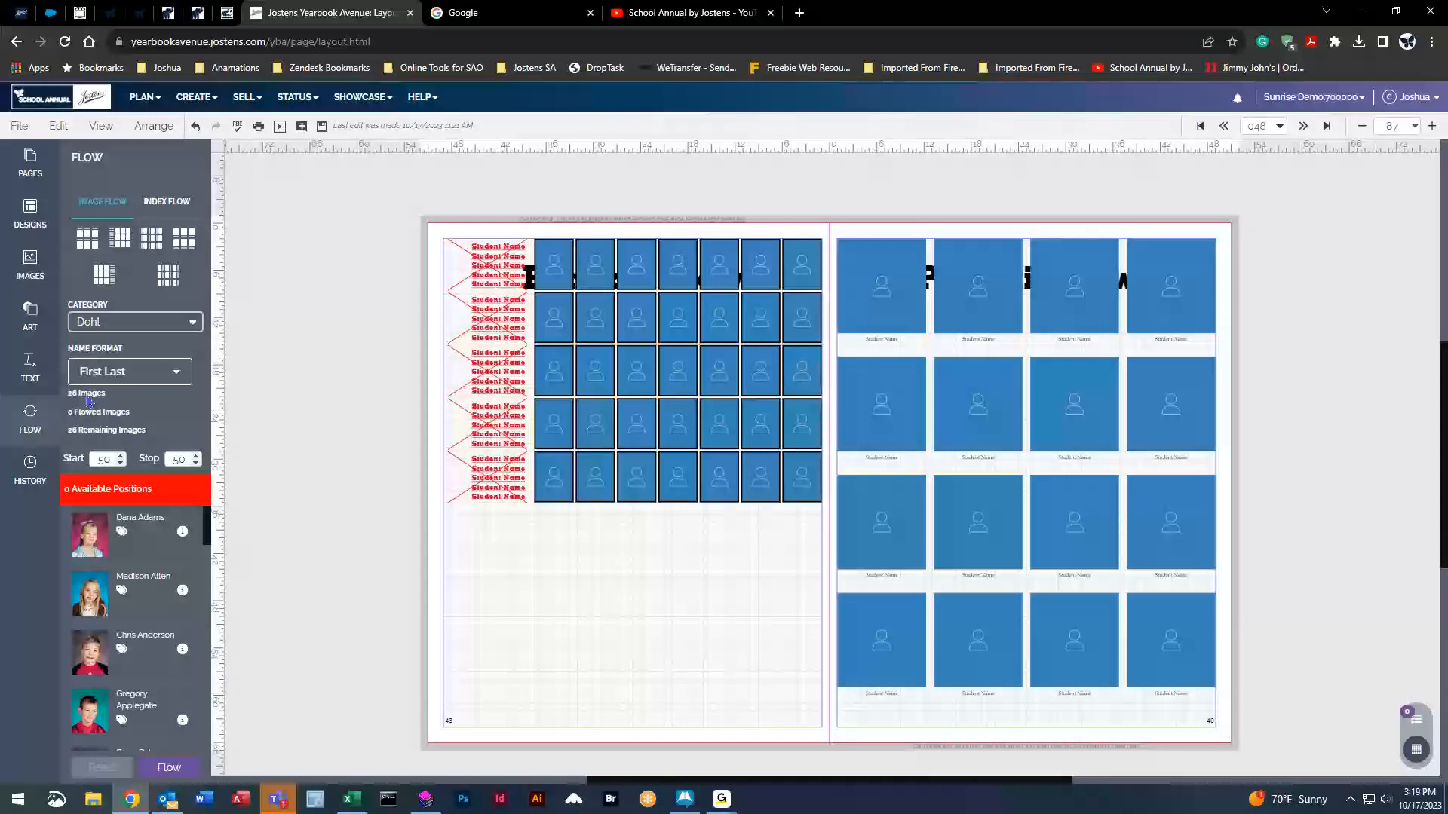
{"action": "left_click", "coordinate": [717, 265]}
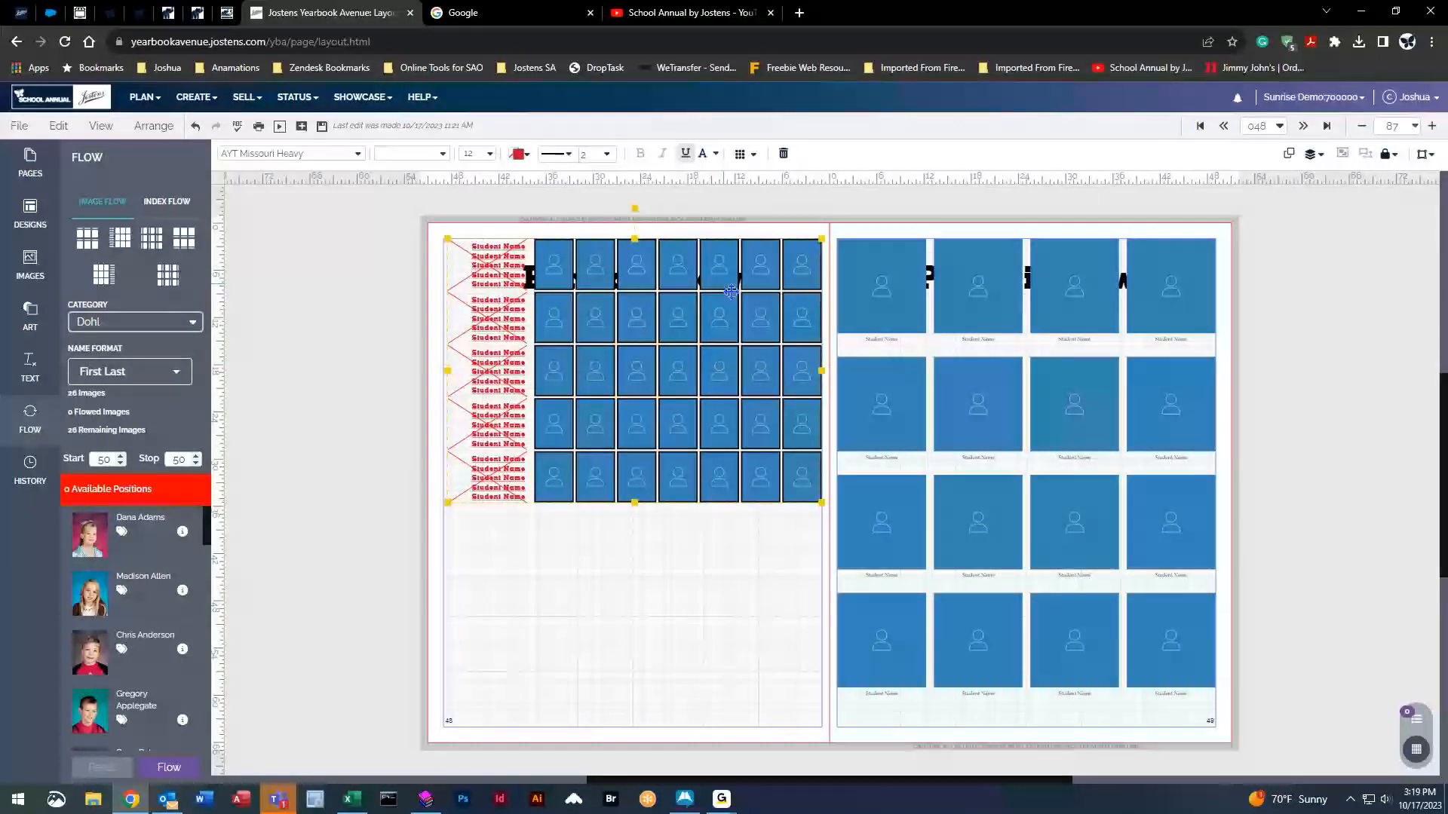
{"action": "left_click", "coordinate": [740, 153]}
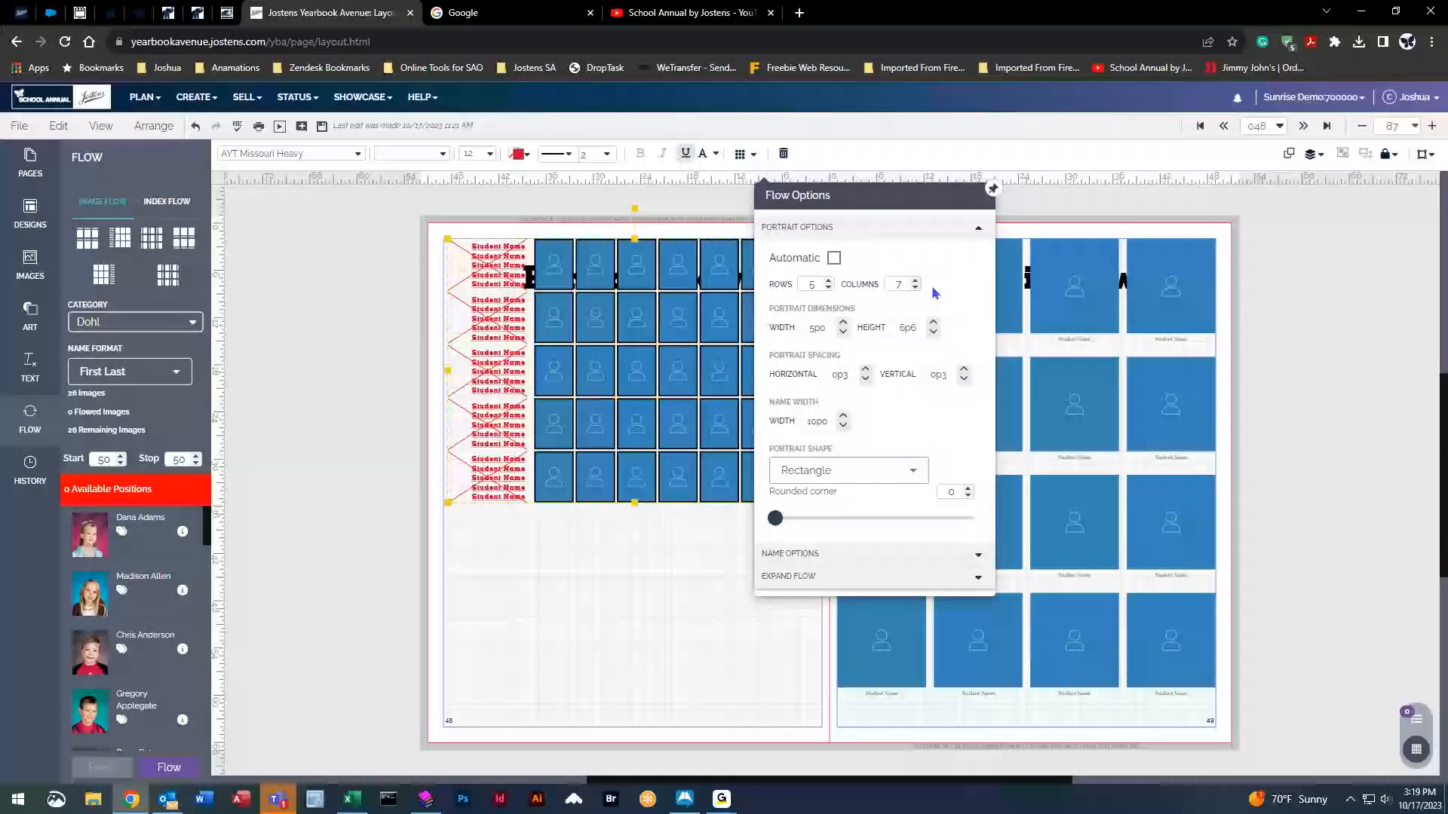
{"action": "left_click", "coordinate": [828, 280]}
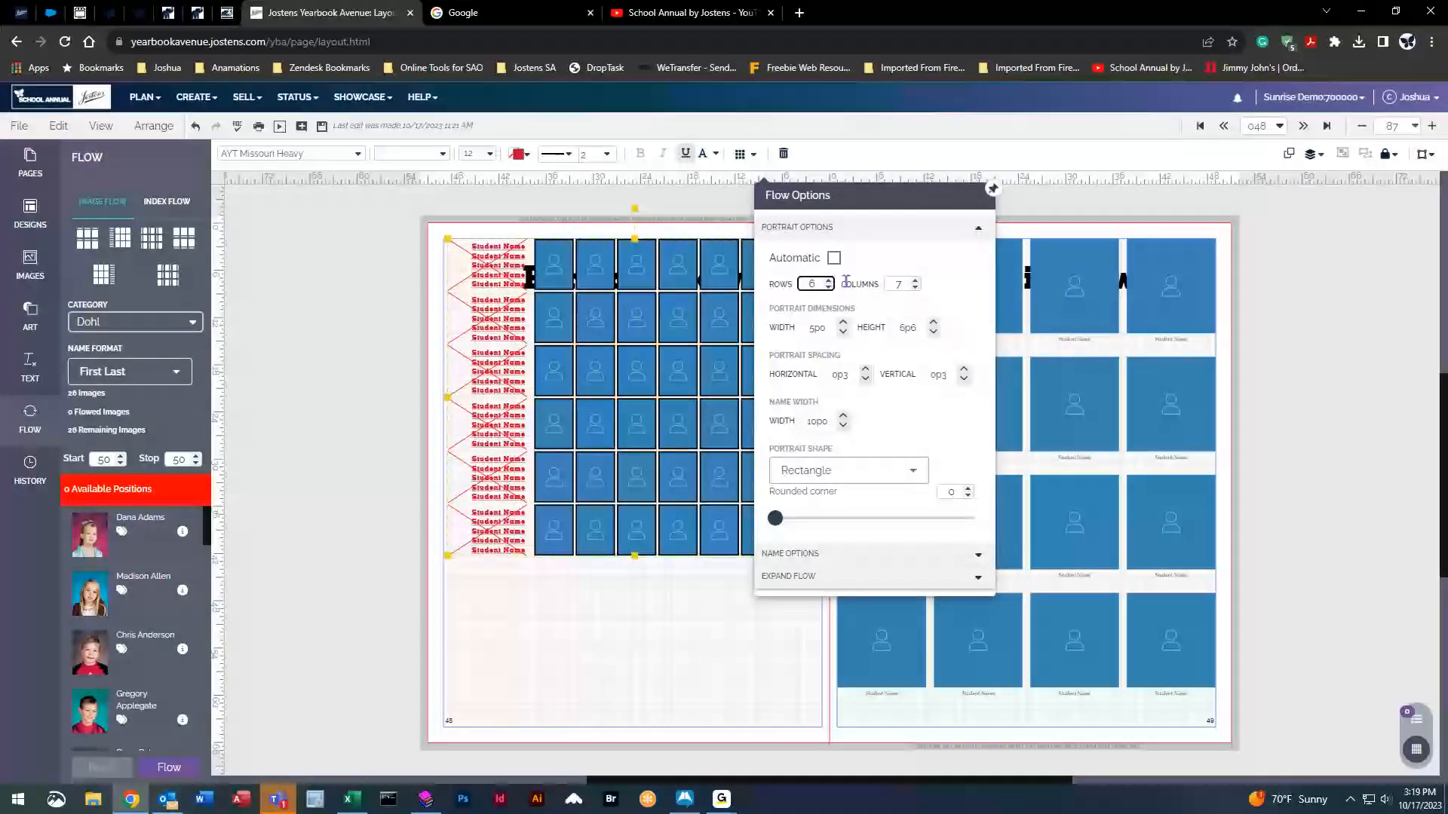
{"action": "left_click", "coordinate": [915, 287]}
{"action": "left_click", "coordinate": [915, 287]}
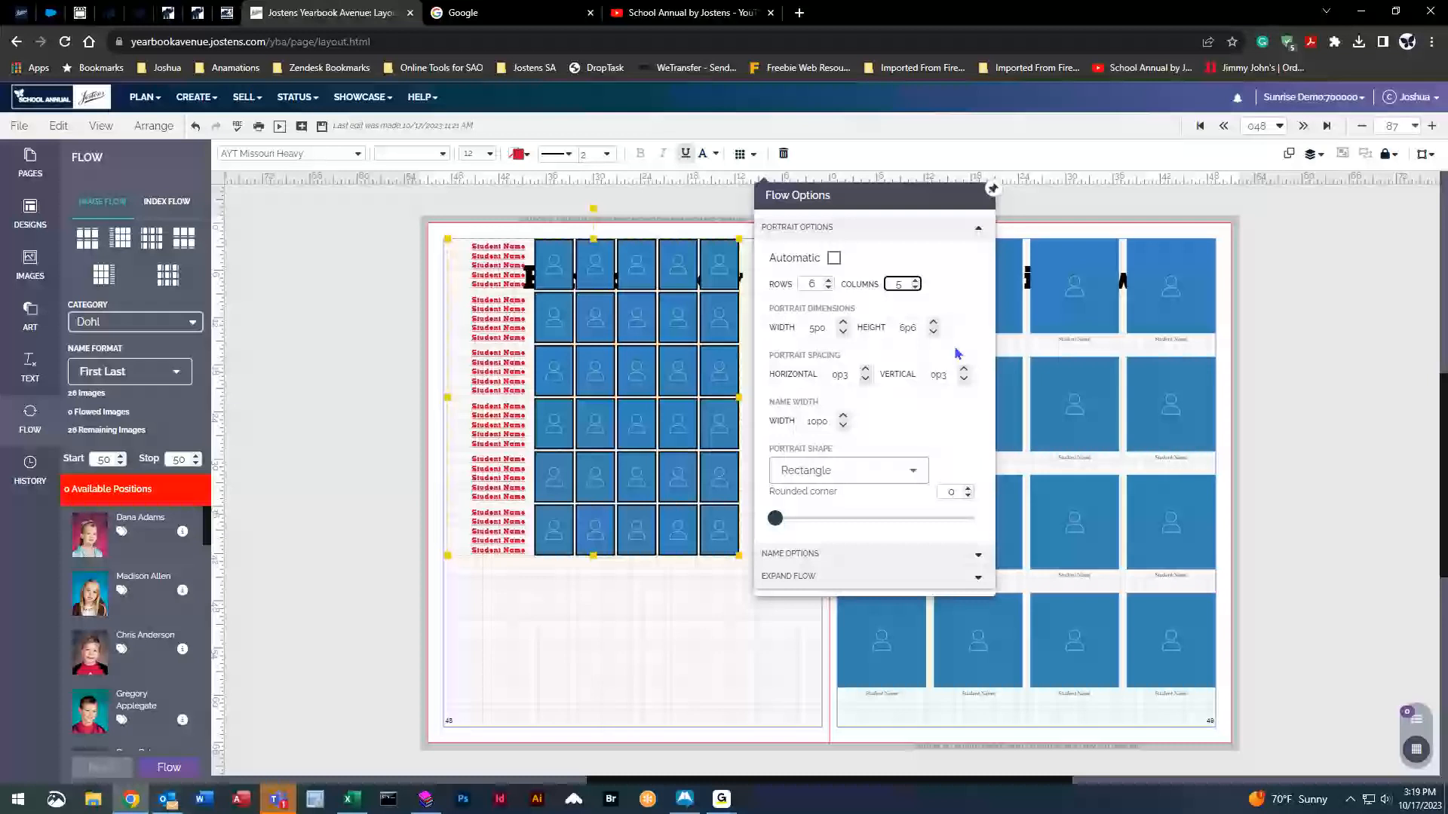
{"action": "left_click", "coordinate": [916, 579]}
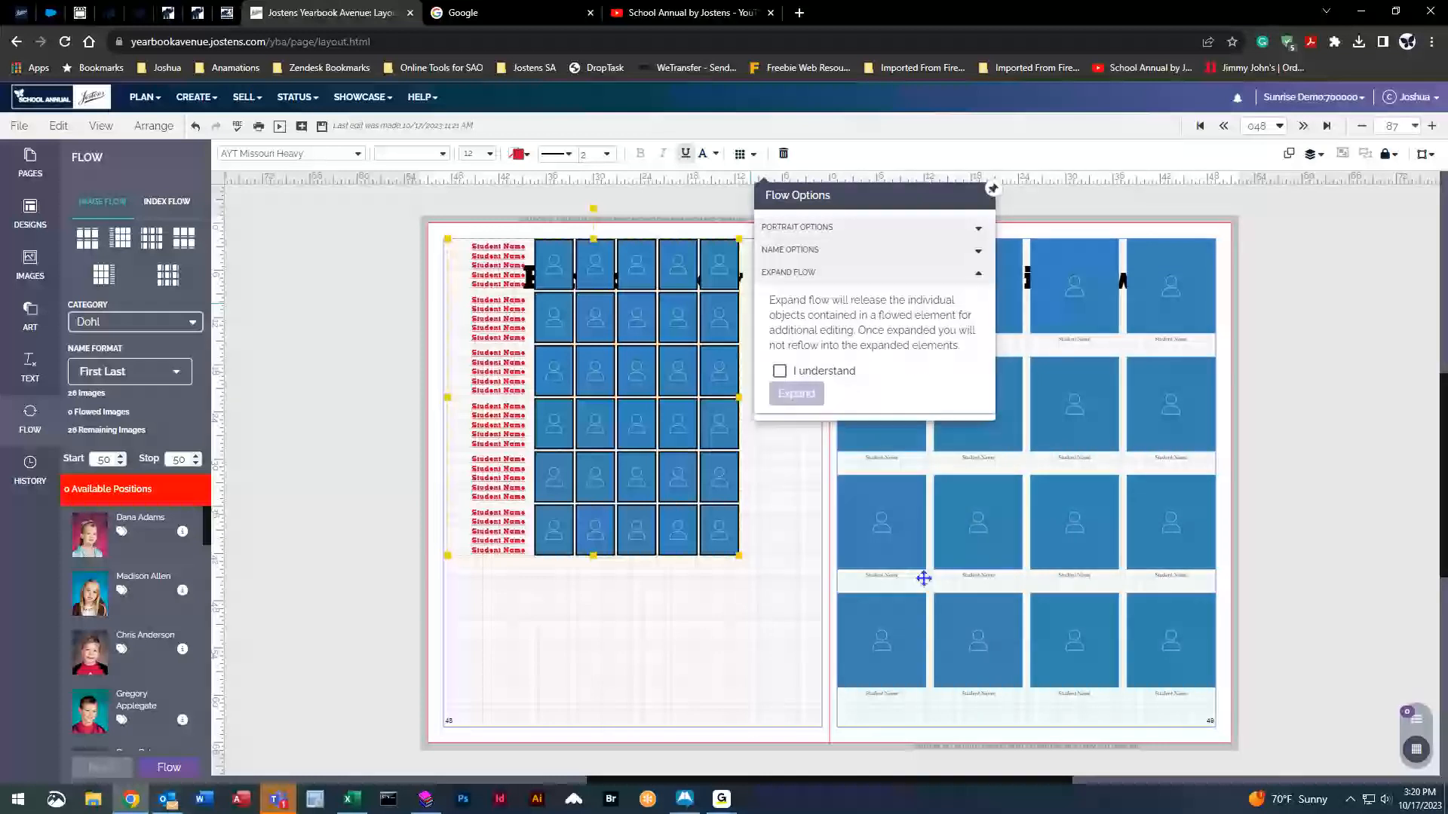
{"action": "left_click", "coordinate": [827, 229]}
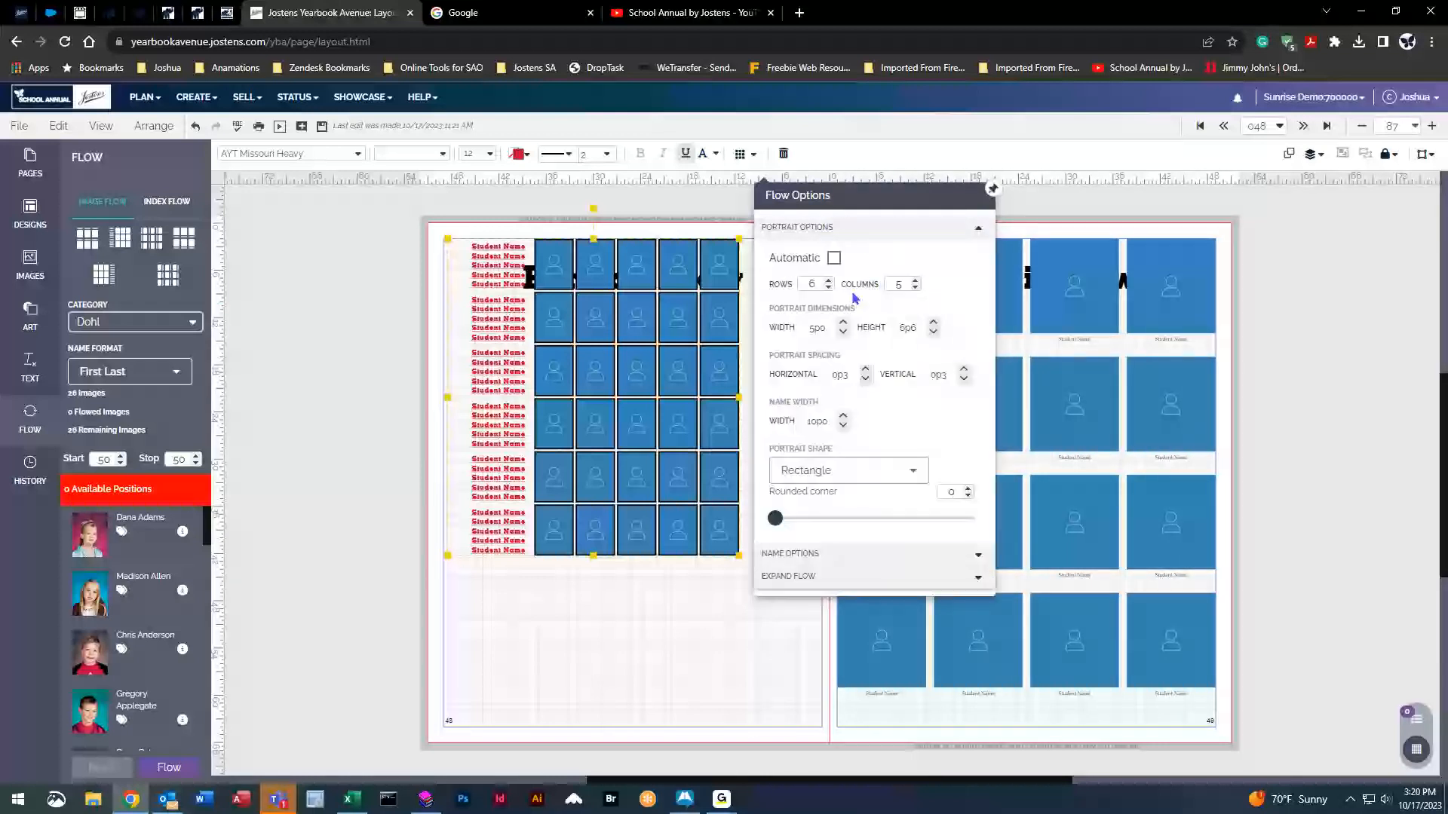
Move the portrait grid below the Portrait Flow title and enlarge the portraits to about 6p0 by 7p6.
{"action": "left_click_drag", "start_coordinate": [672, 271], "coordinate": [704, 387]}
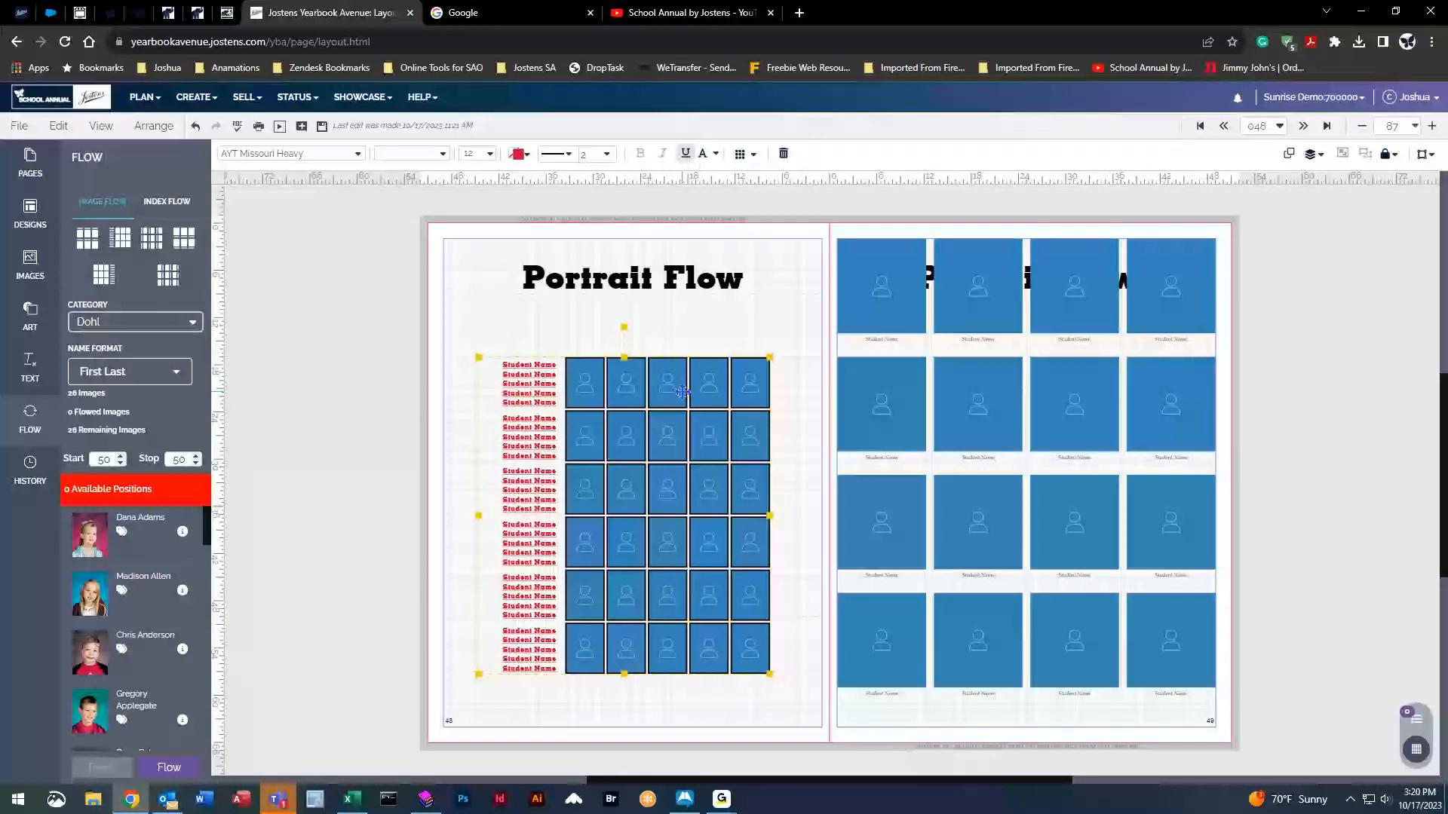
{"action": "left_click", "coordinate": [741, 154]}
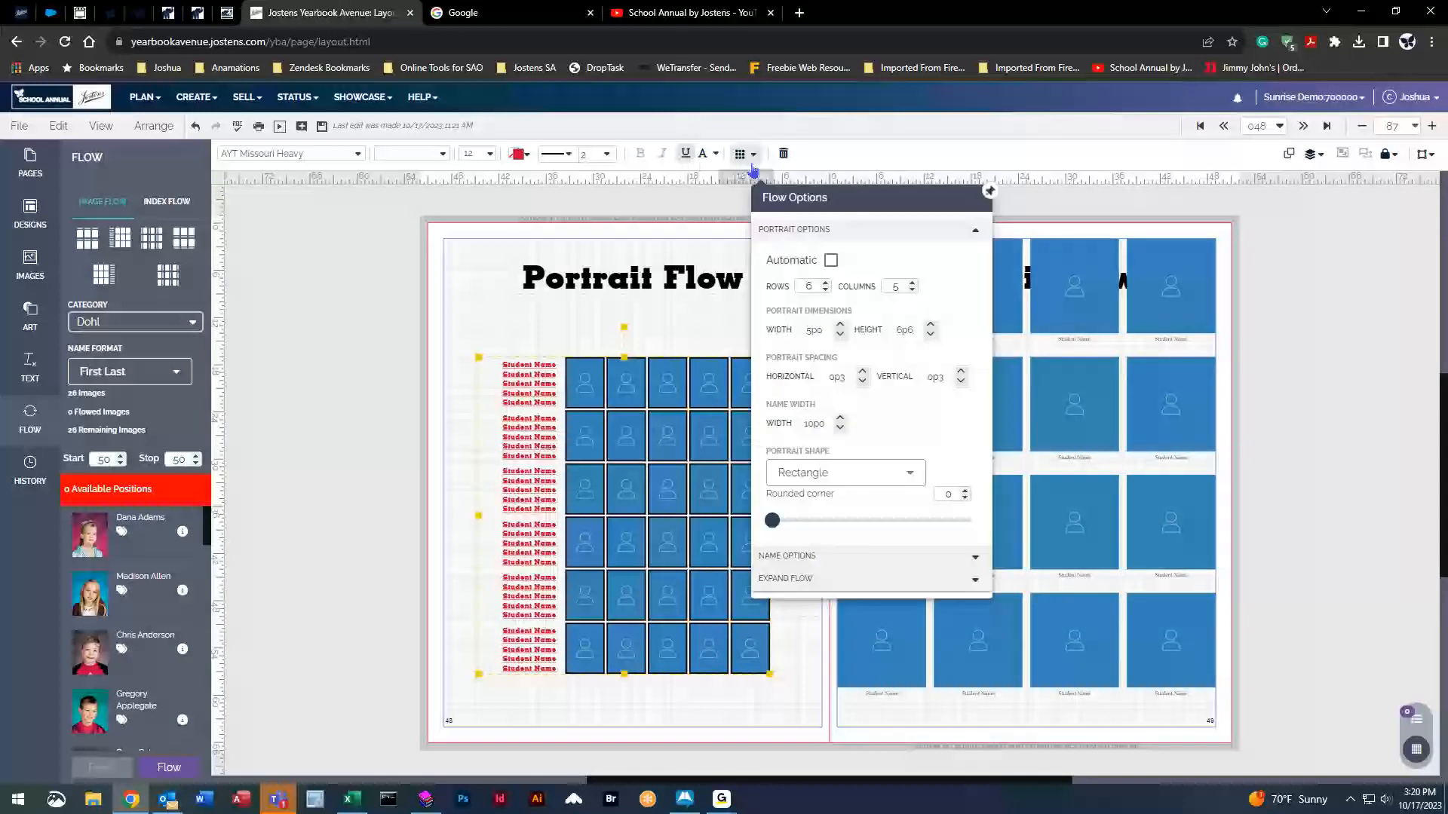
{"action": "left_click", "coordinate": [840, 327]}
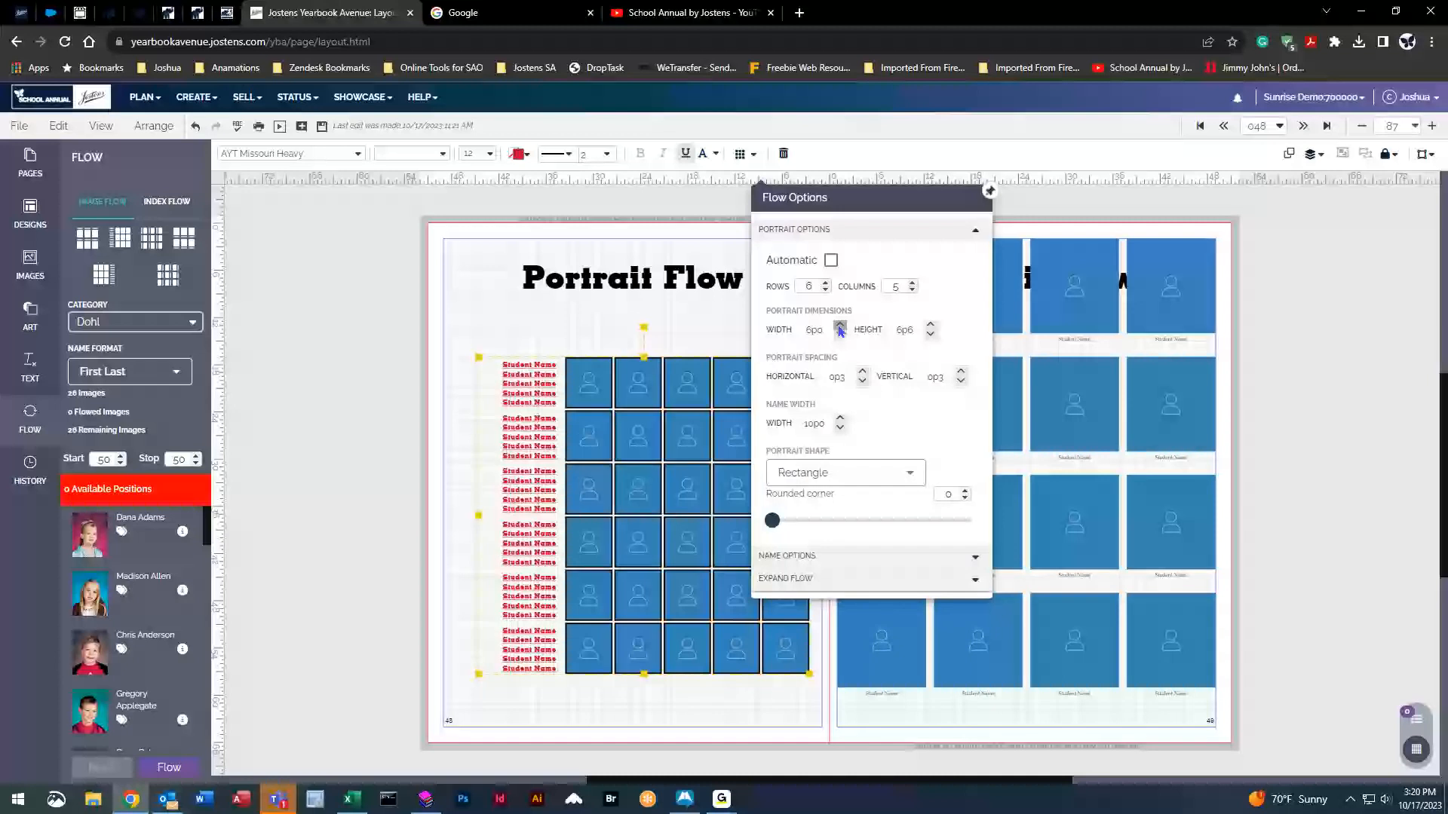
{"action": "left_click", "coordinate": [931, 326]}
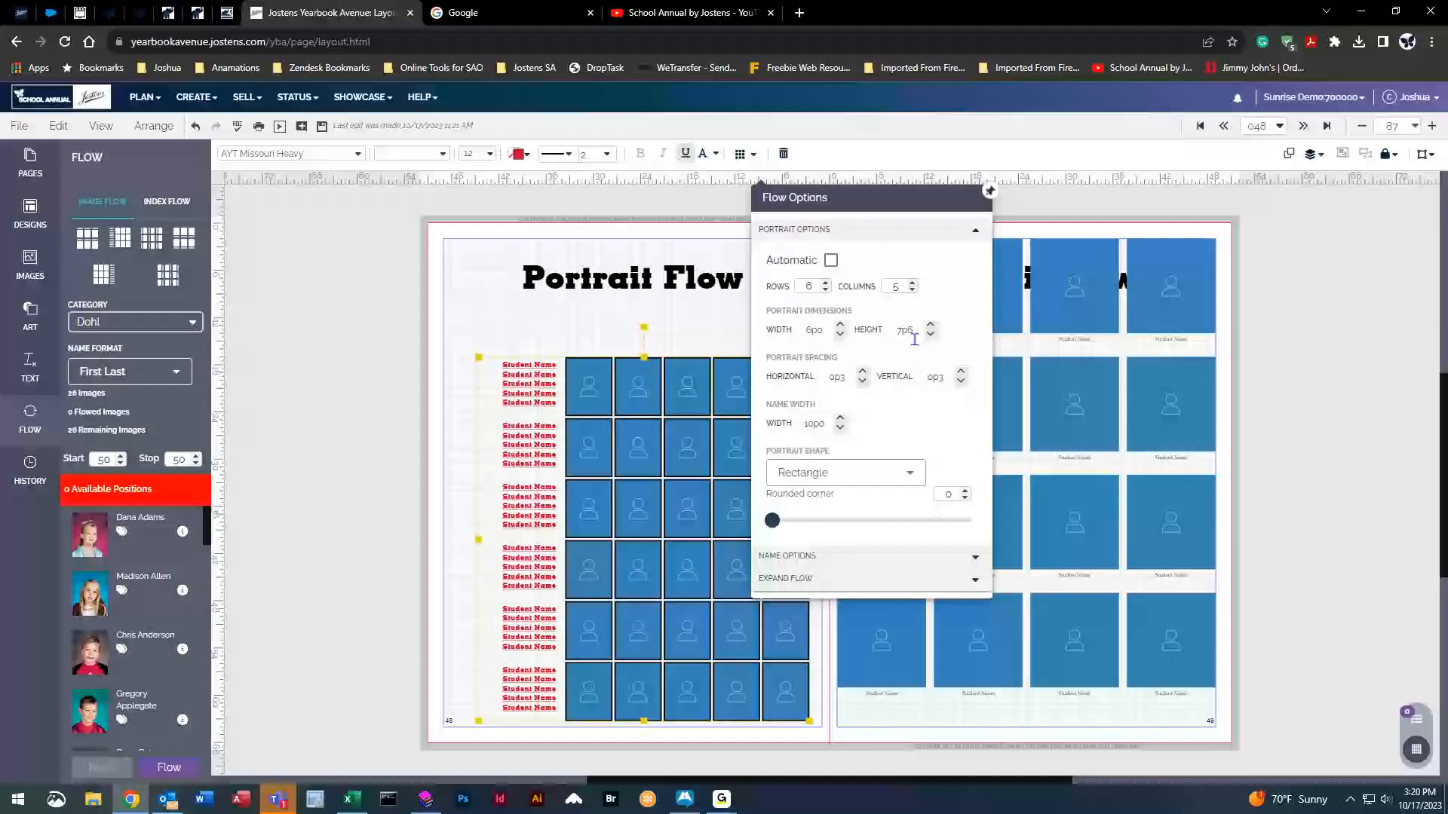
Set the portrait height to 7p5 and the portrait width to 6p5.
{"action": "left_click", "coordinate": [914, 331]}
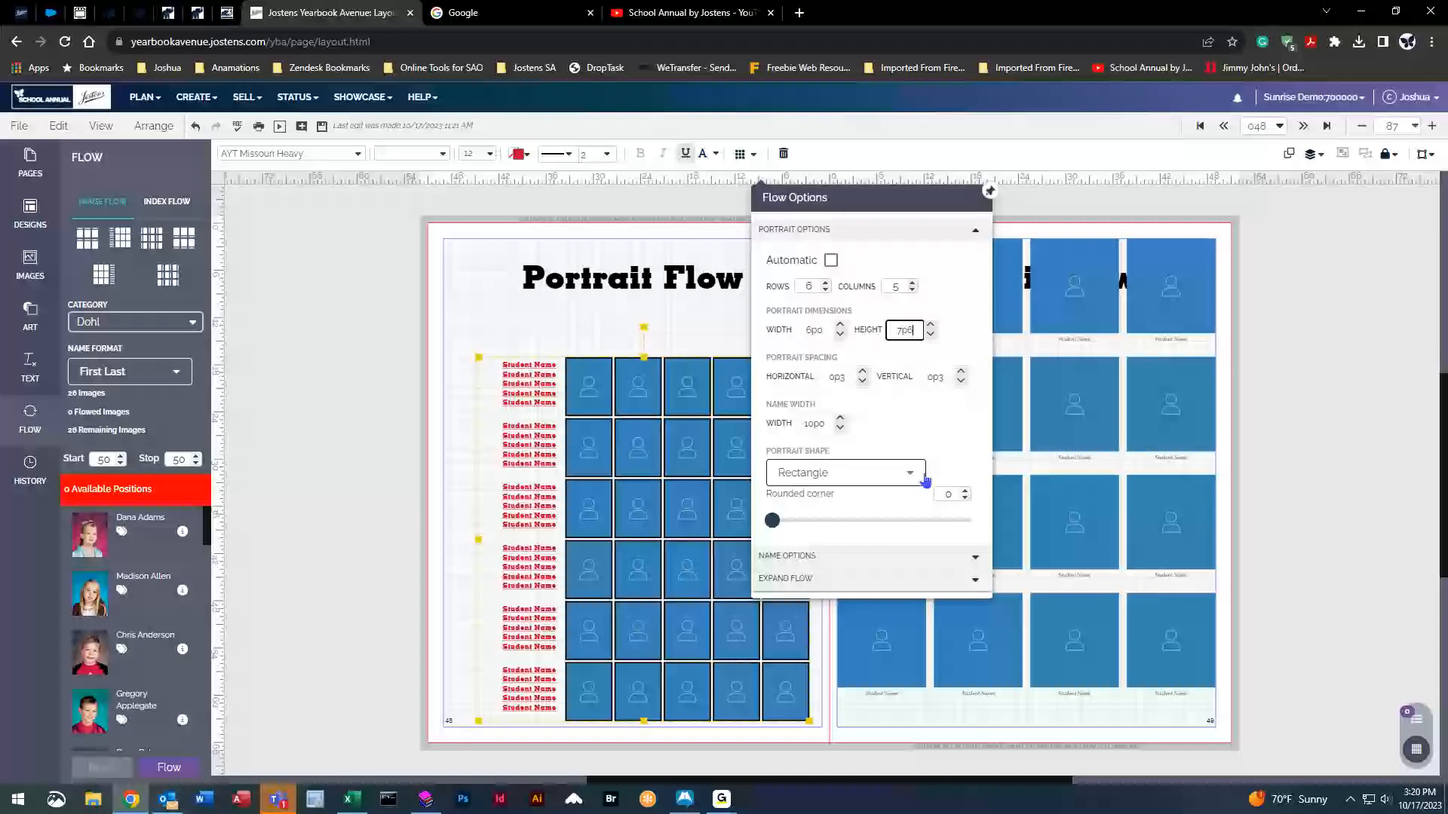
{"action": "key", "text": "BackSpace"}
{"action": "type", "text": "5"}
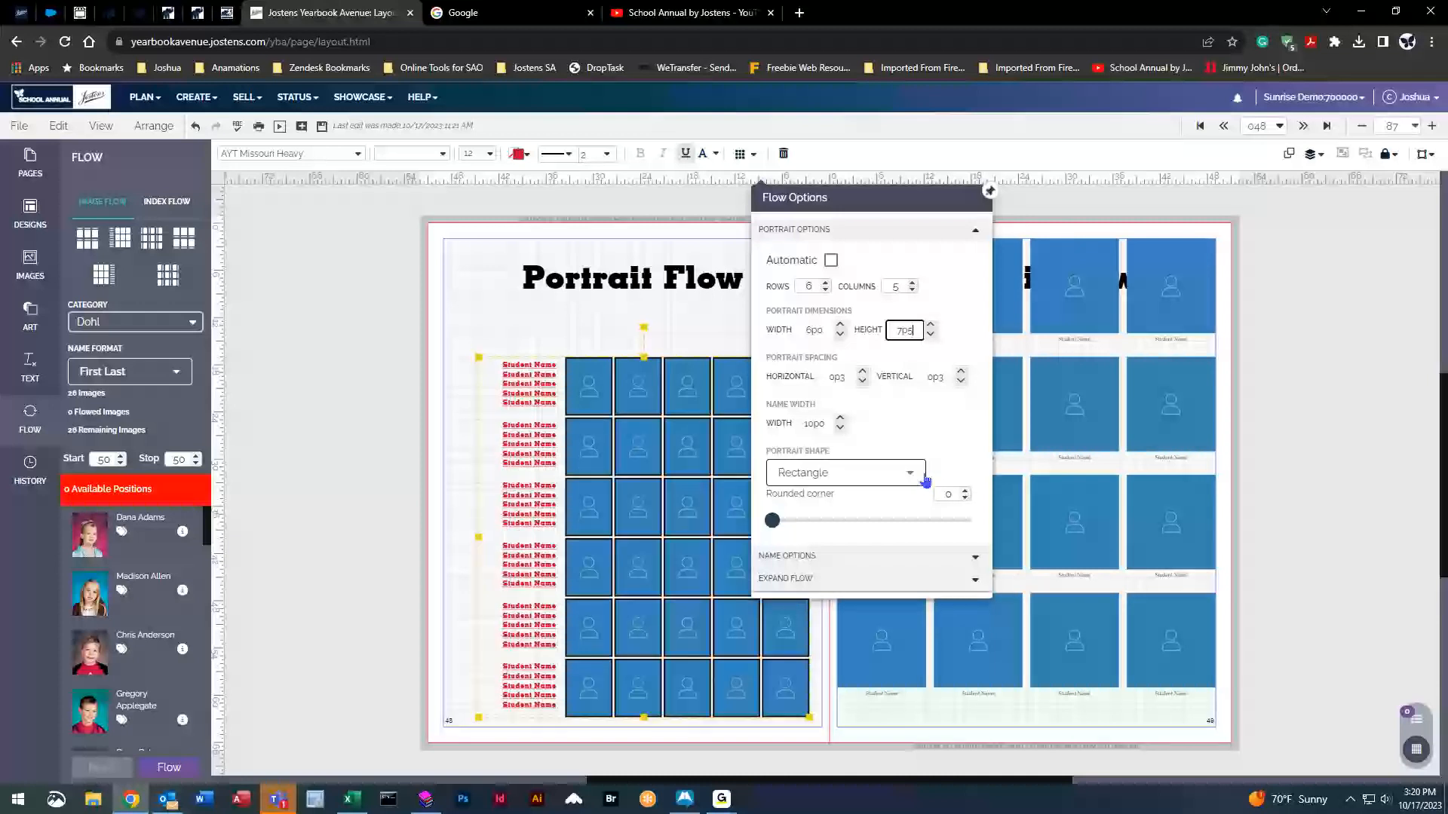
{"action": "left_click", "coordinate": [824, 330]}
{"action": "key", "text": "BackSpace"}
{"action": "type", "text": "8"}
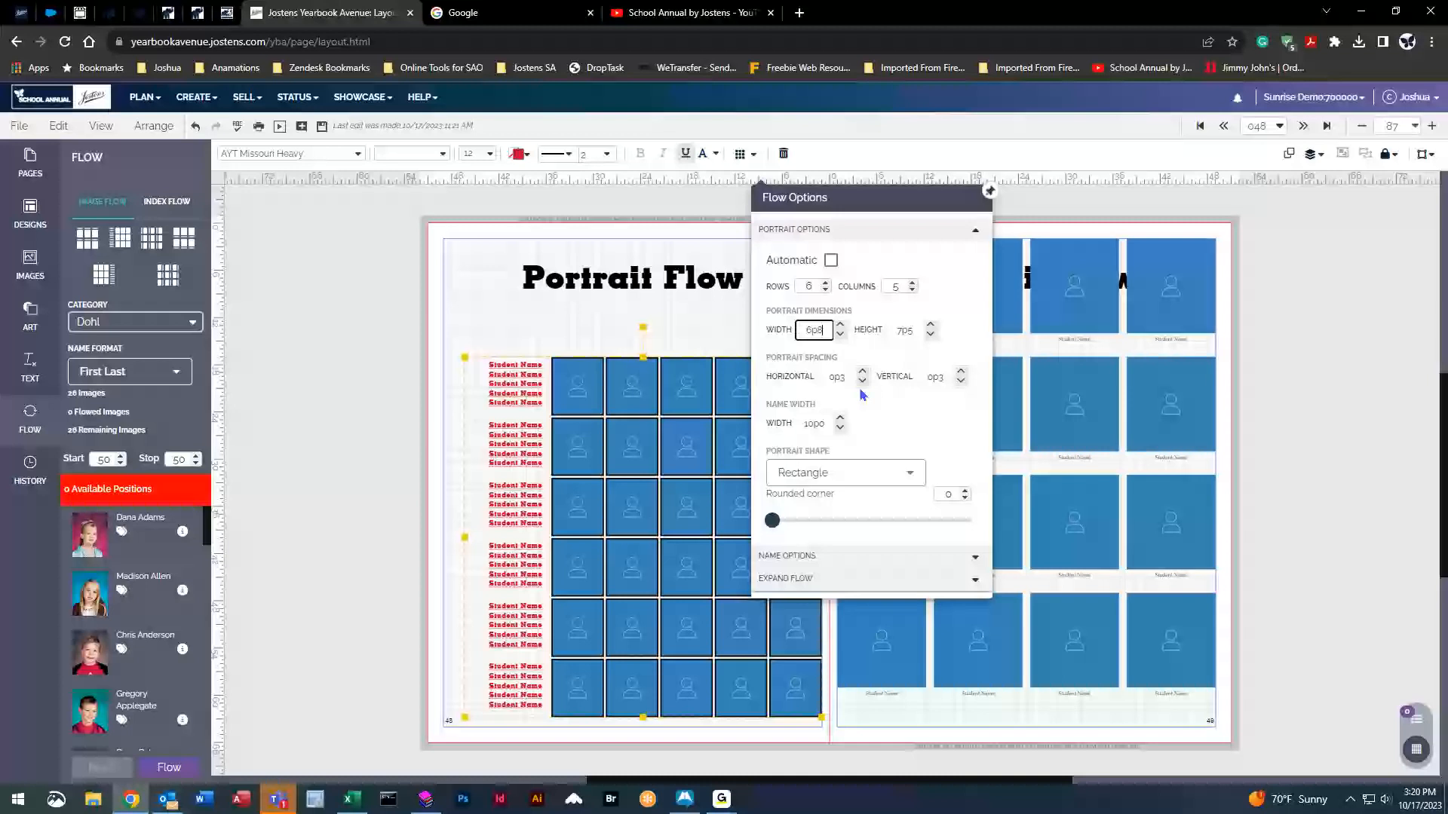
{"action": "key", "text": "BackSpace"}
{"action": "type", "text": "5"}
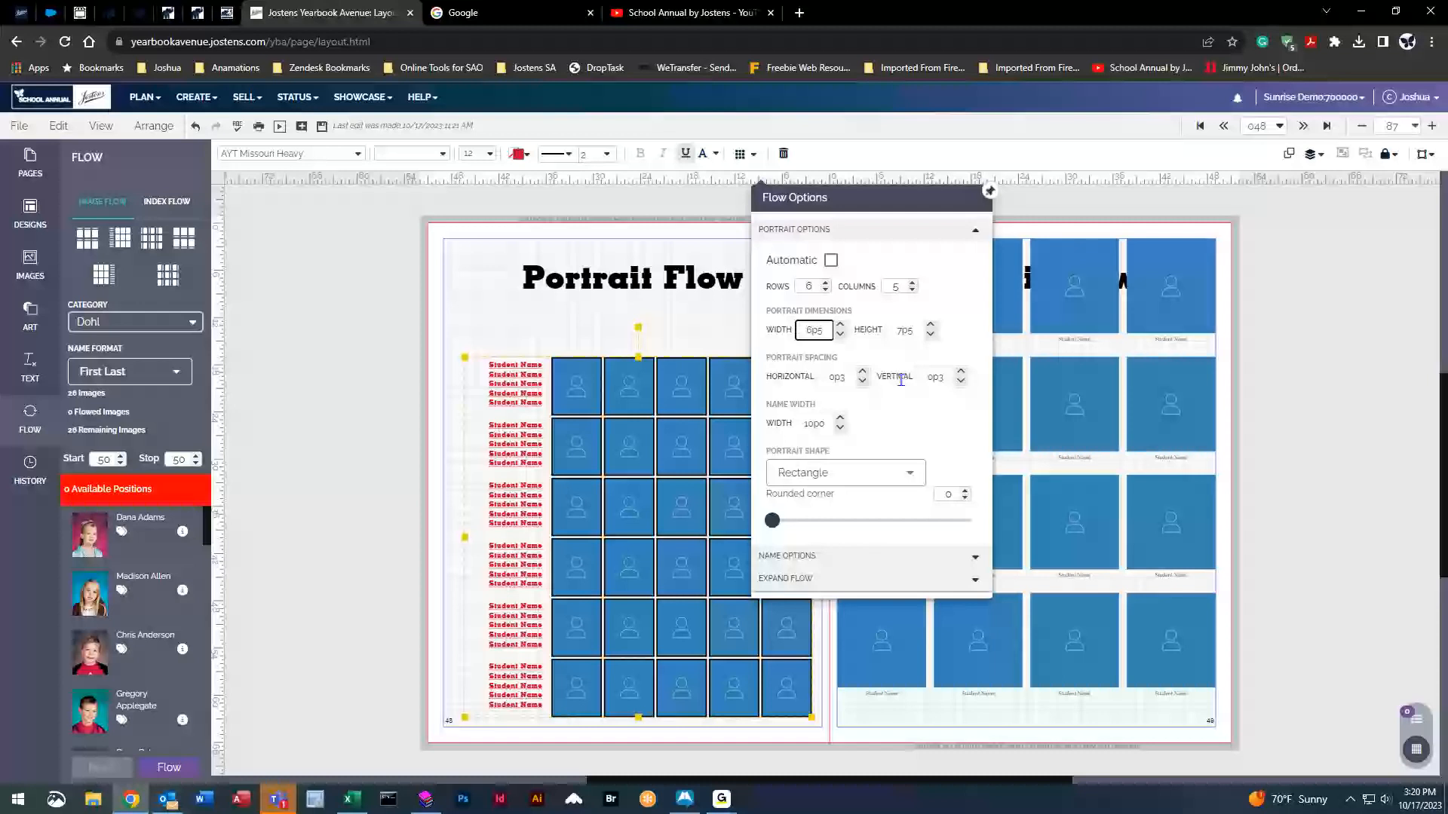
Apply the 6p5 portrait width and set the name column width to 12p0.
{"action": "left_click", "coordinate": [790, 400]}
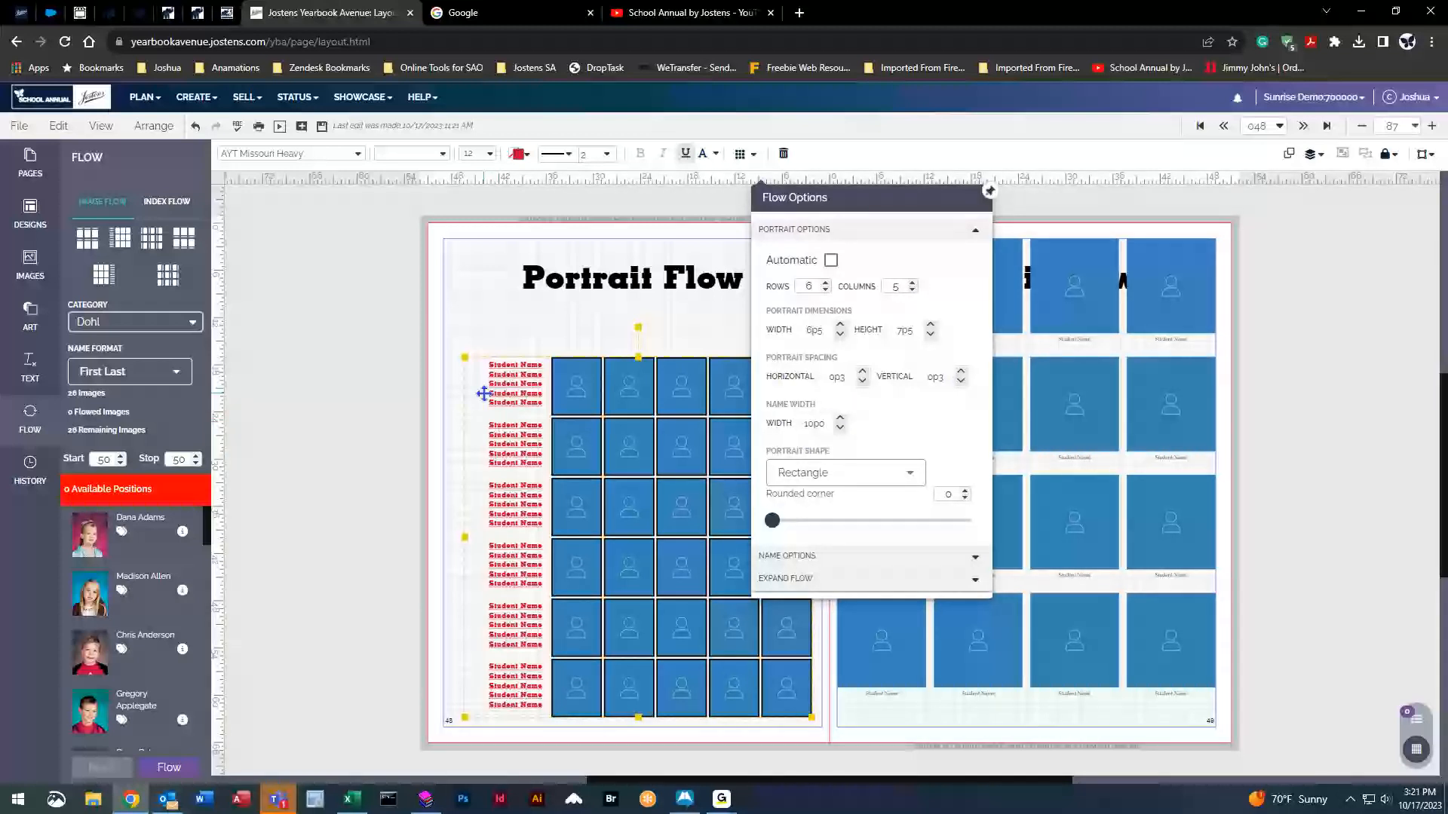
{"action": "left_click", "coordinate": [840, 419]}
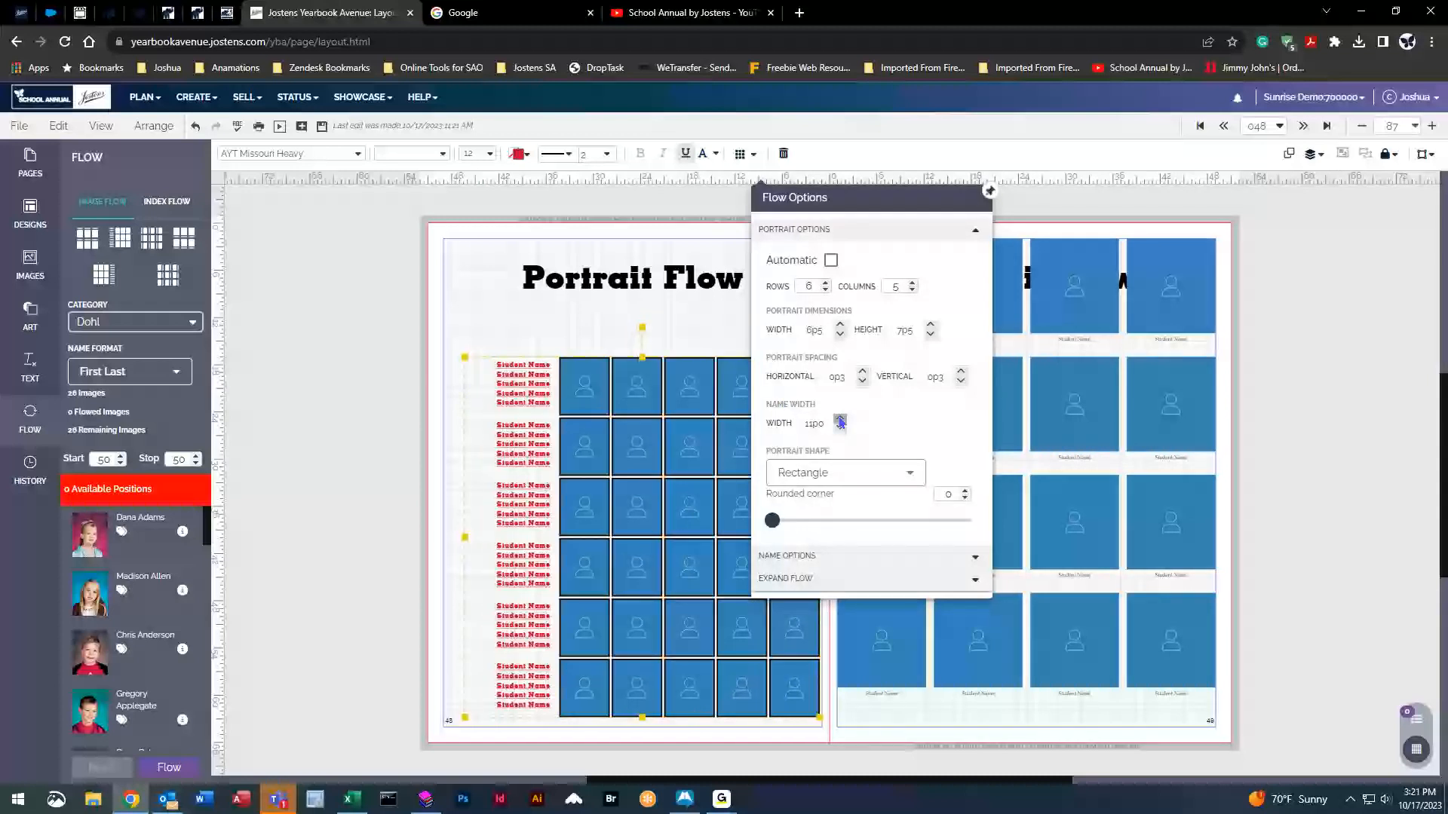
{"action": "left_click", "coordinate": [840, 419]}
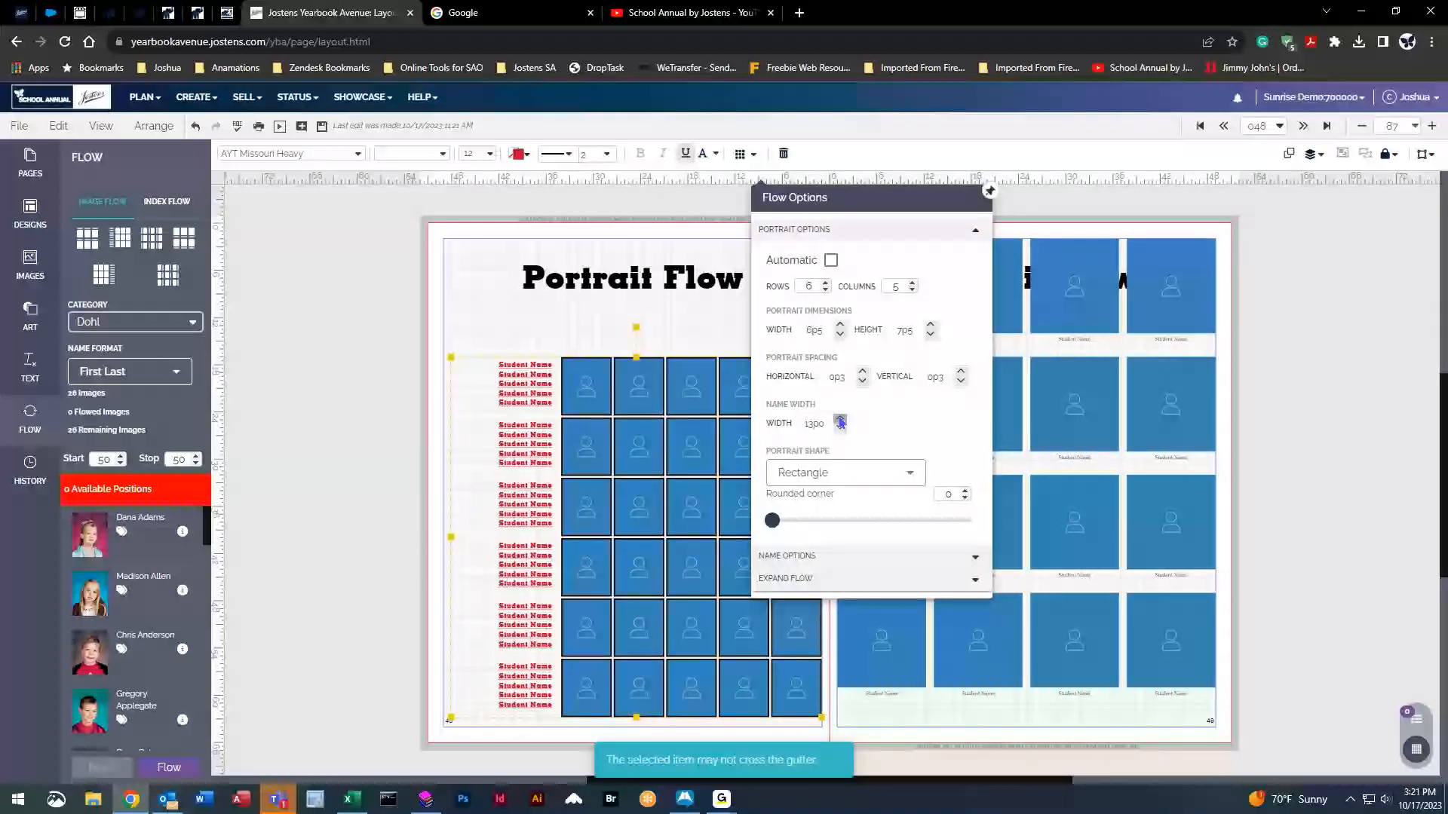
{"action": "left_click", "coordinate": [840, 419]}
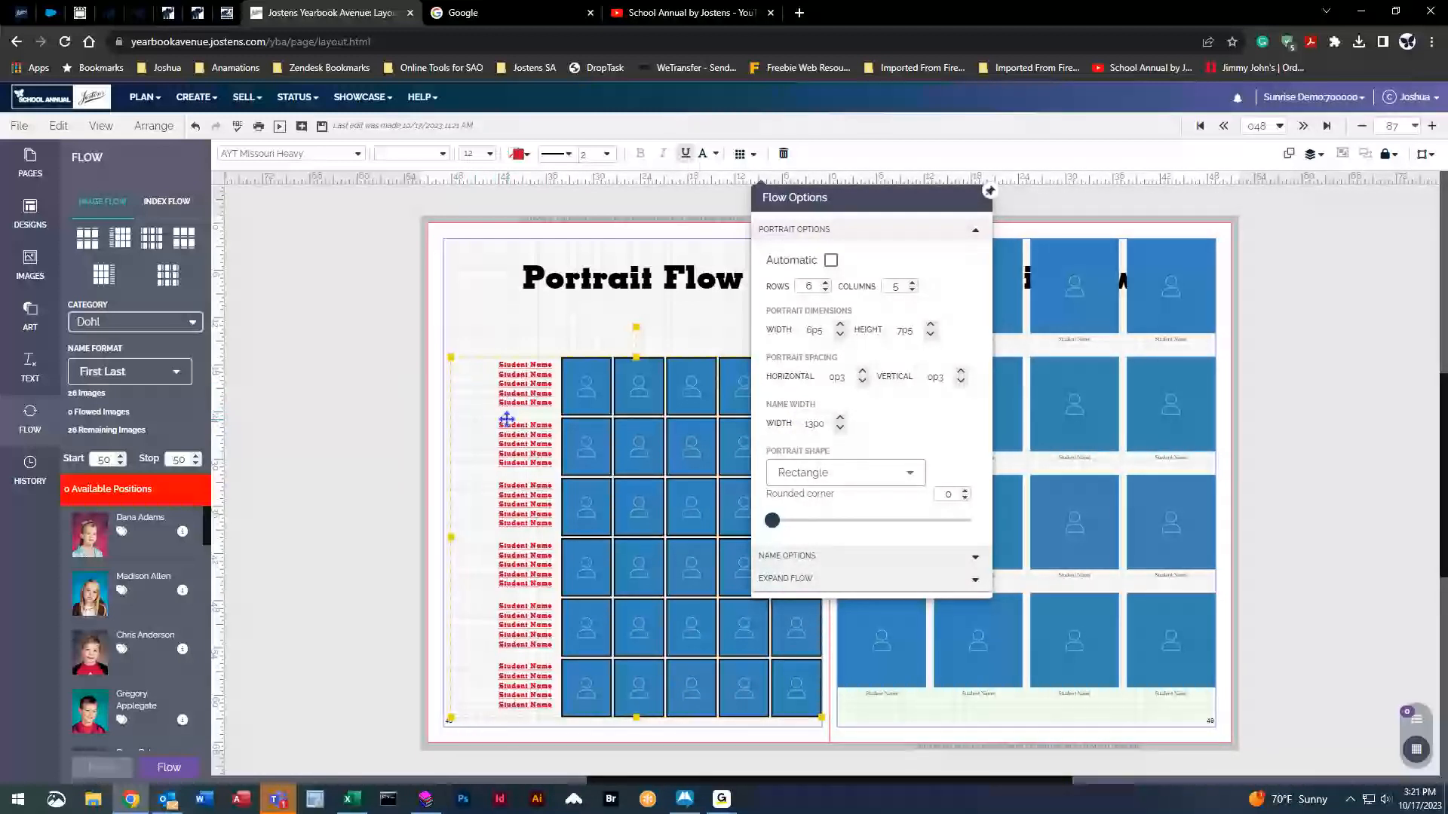
{"action": "left_click", "coordinate": [840, 427]}
{"action": "left_click", "coordinate": [840, 427]}
{"action": "left_click", "coordinate": [840, 428]}
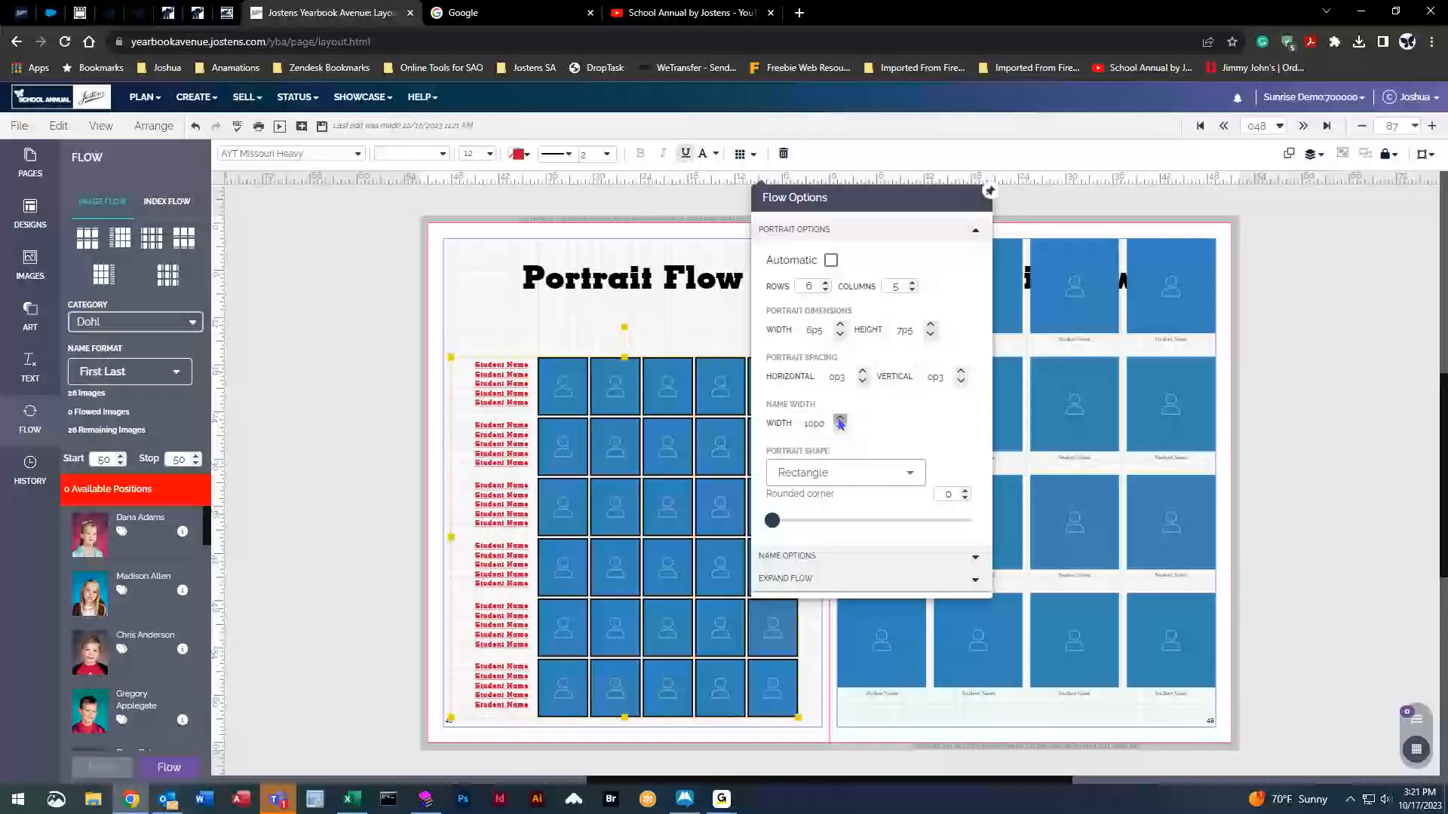
{"action": "left_click", "coordinate": [840, 420]}
{"action": "left_click", "coordinate": [840, 420]}
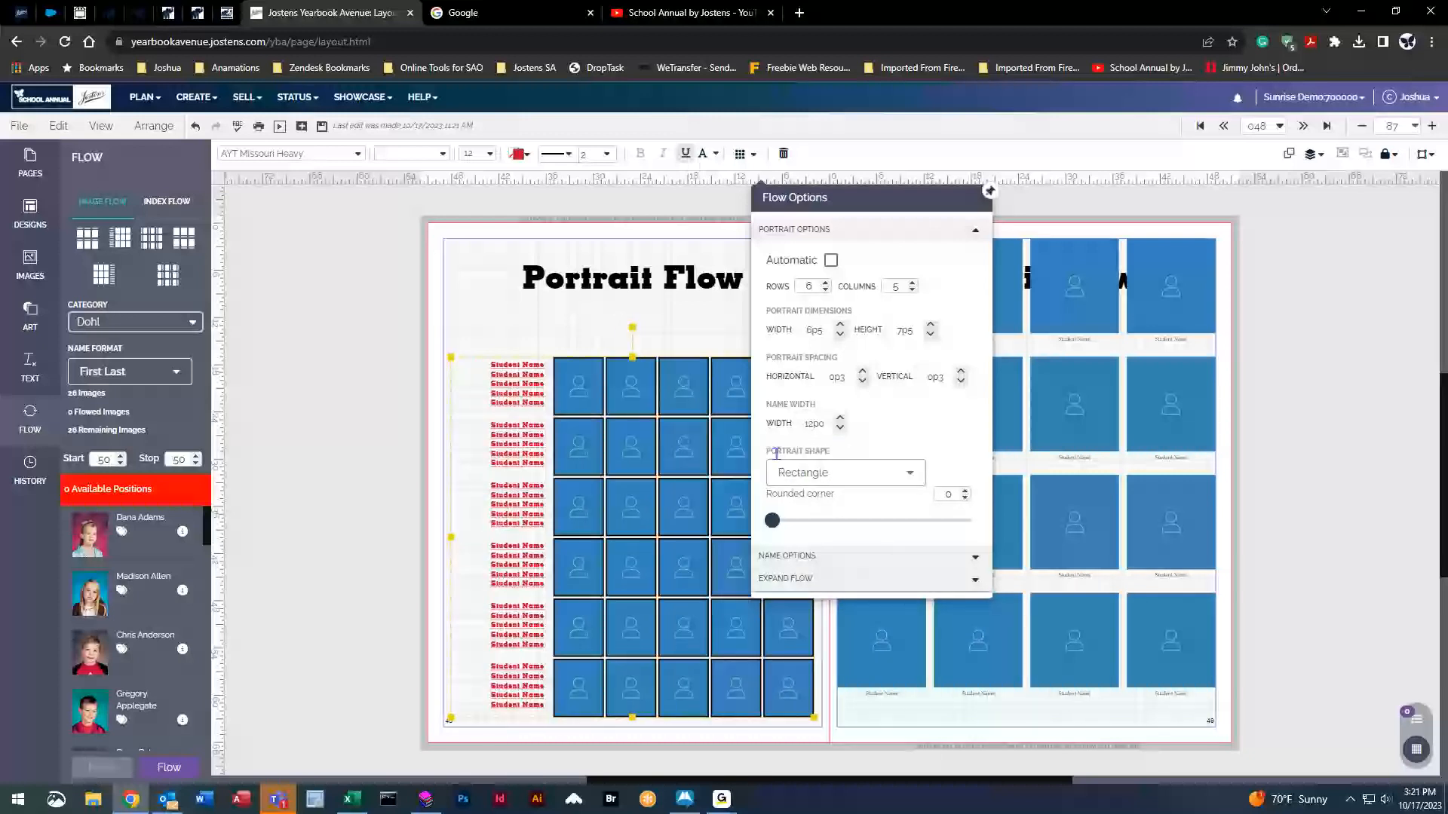
Change the portrait shape to Circle.
{"action": "left_click", "coordinate": [892, 474]}
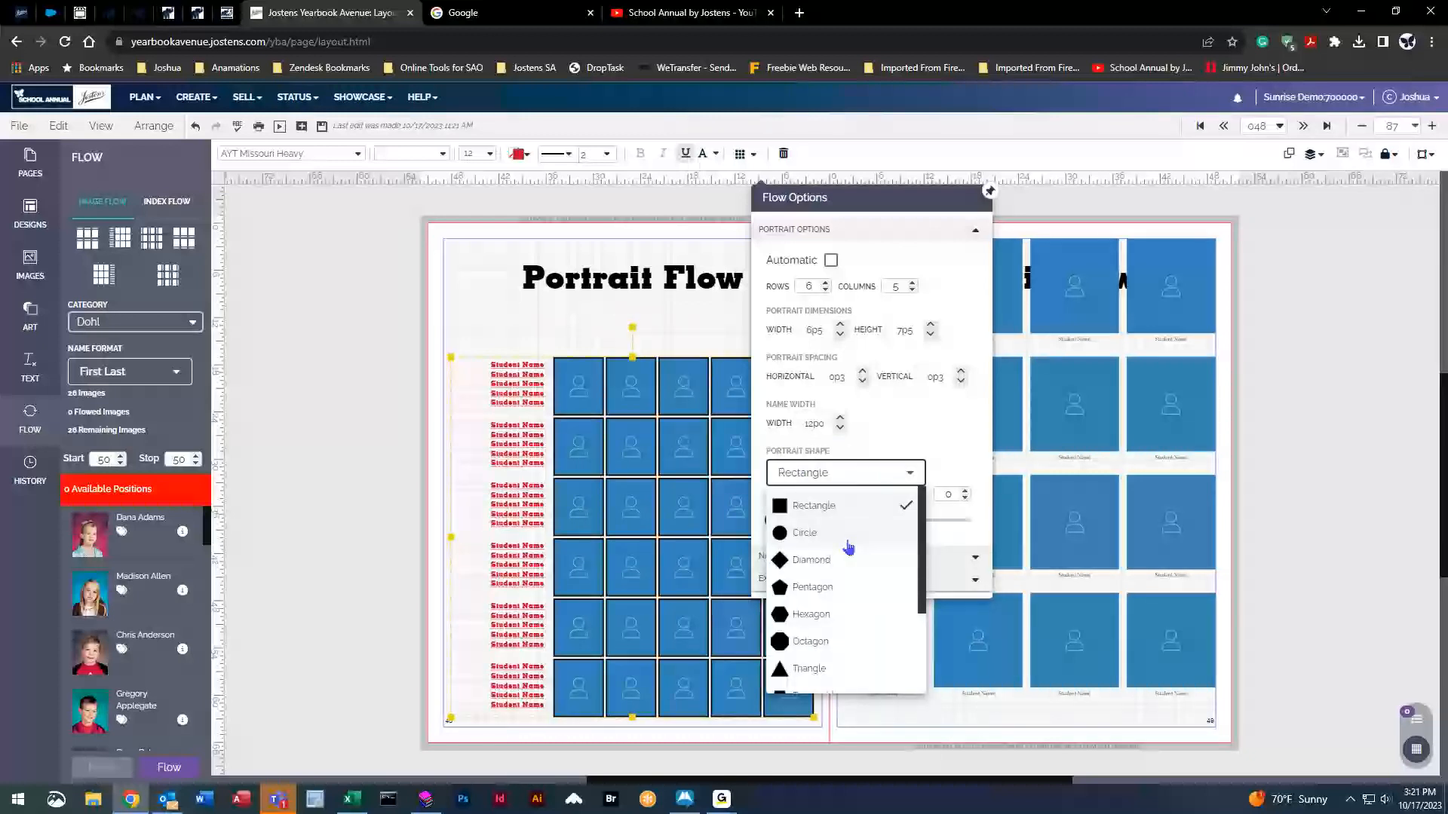
{"action": "left_click", "coordinate": [847, 537]}
{"action": "left_click", "coordinate": [857, 472]}
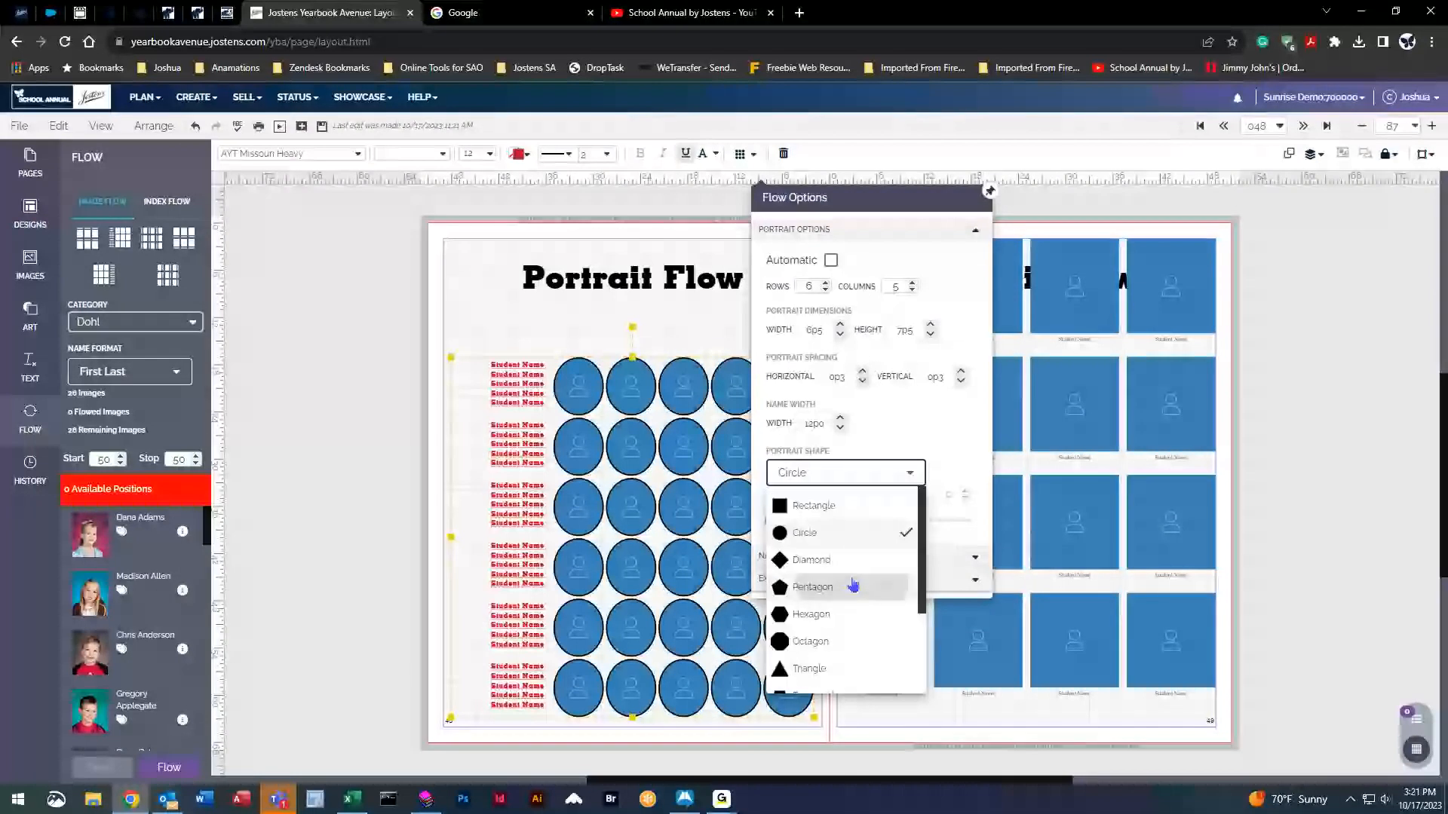
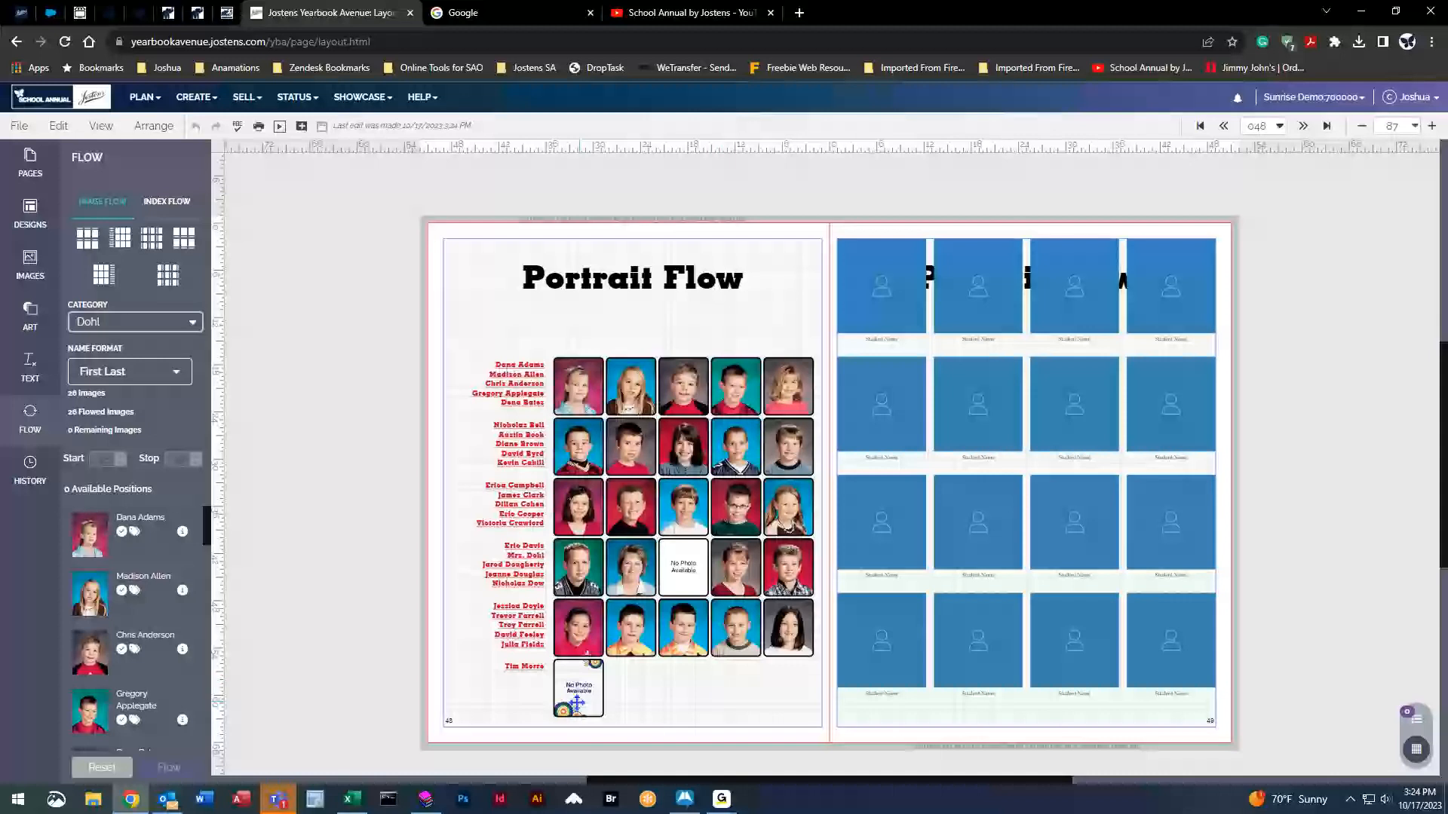
Reset page 48's flow, leaving empty portrait frames and Student Name labels with 26 images unflowed.
{"action": "left_click", "coordinate": [102, 767]}
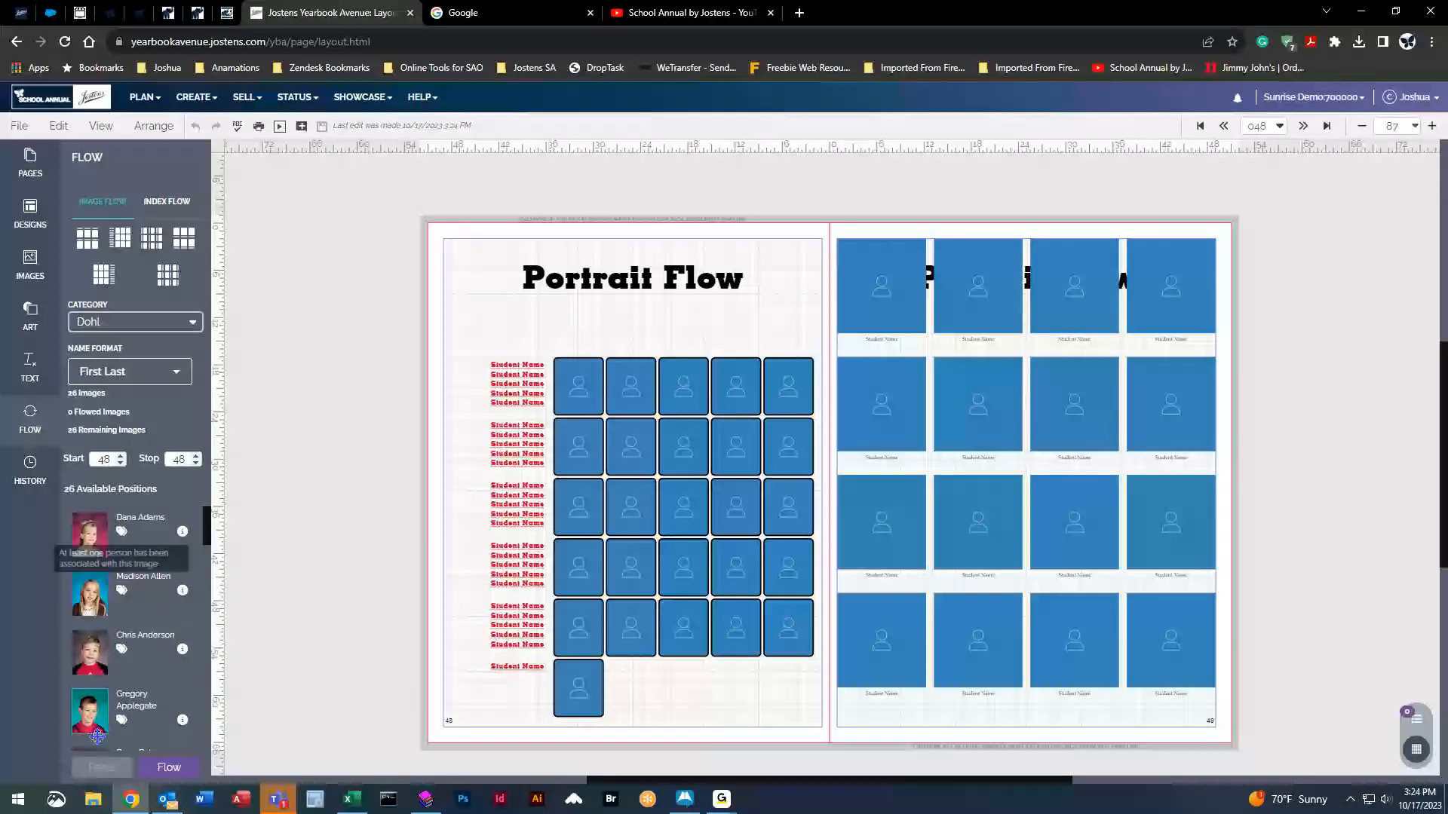
Show the first two frames in the portrait grid's bottom row so it holds two positions.
{"action": "left_click", "coordinate": [583, 684]}
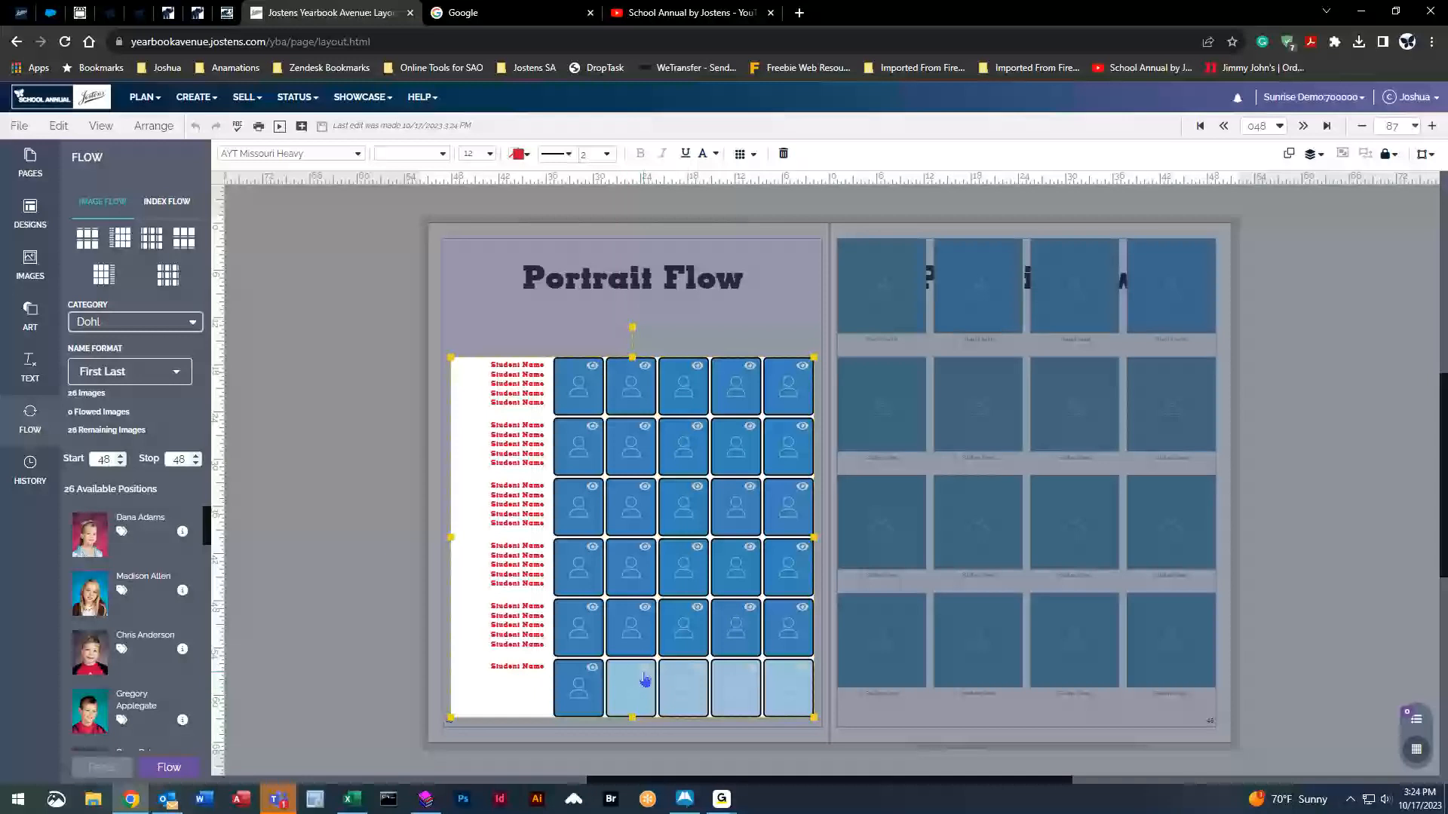
{"action": "left_click", "coordinate": [593, 671]}
{"action": "left_click", "coordinate": [593, 671]}
{"action": "left_click", "coordinate": [593, 671]}
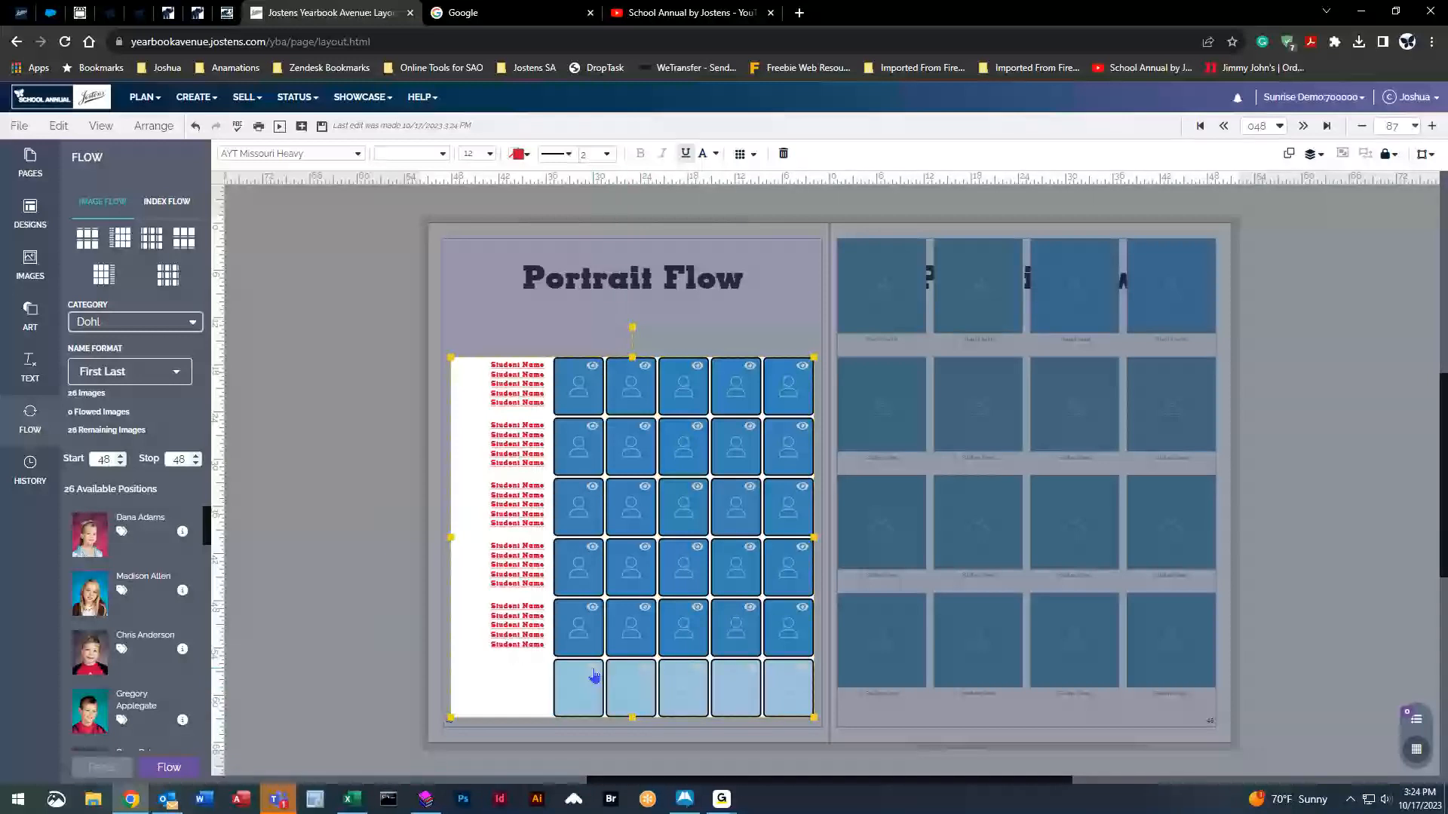
{"action": "left_click", "coordinate": [593, 672]}
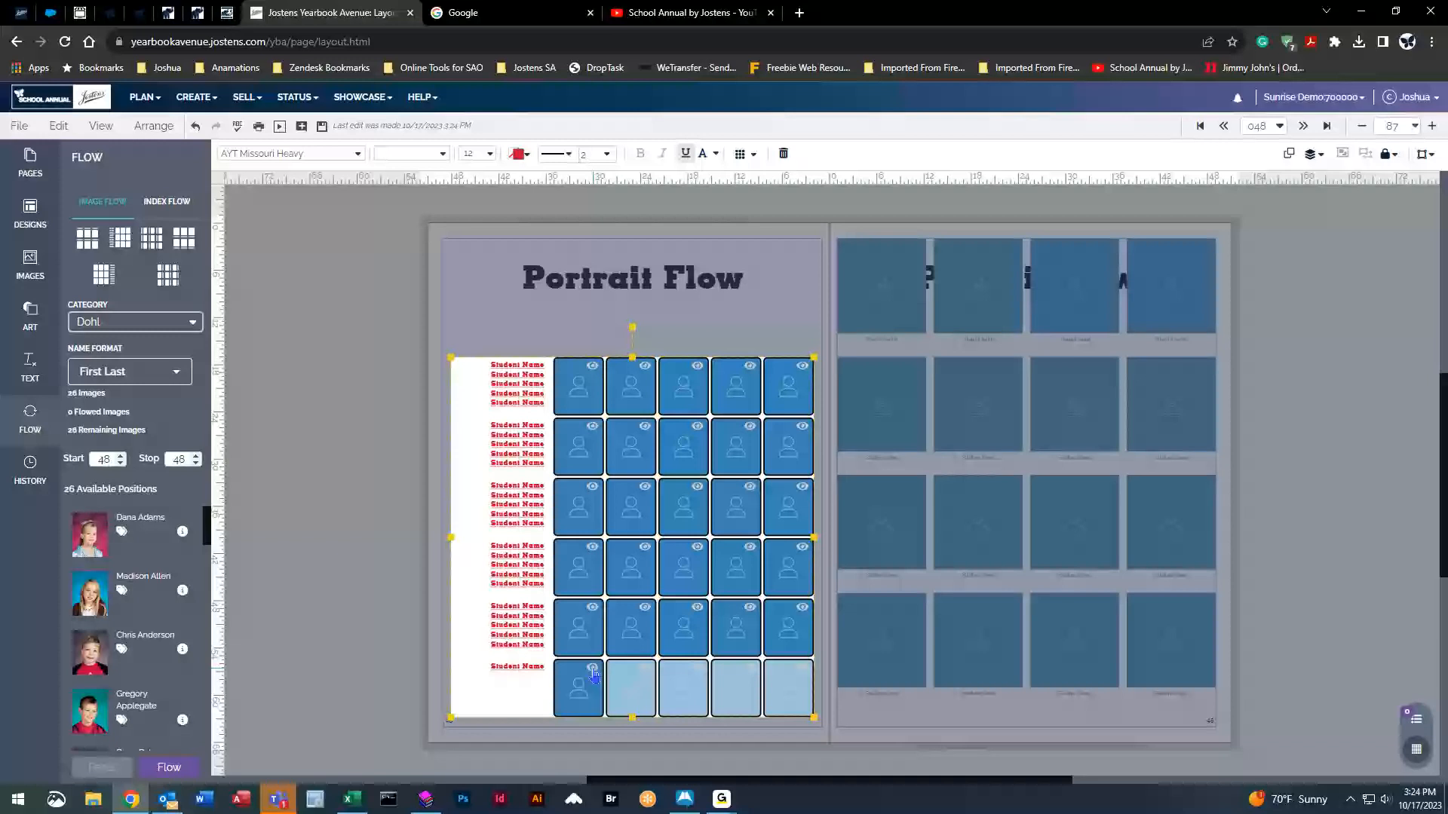
{"action": "left_click", "coordinate": [651, 679]}
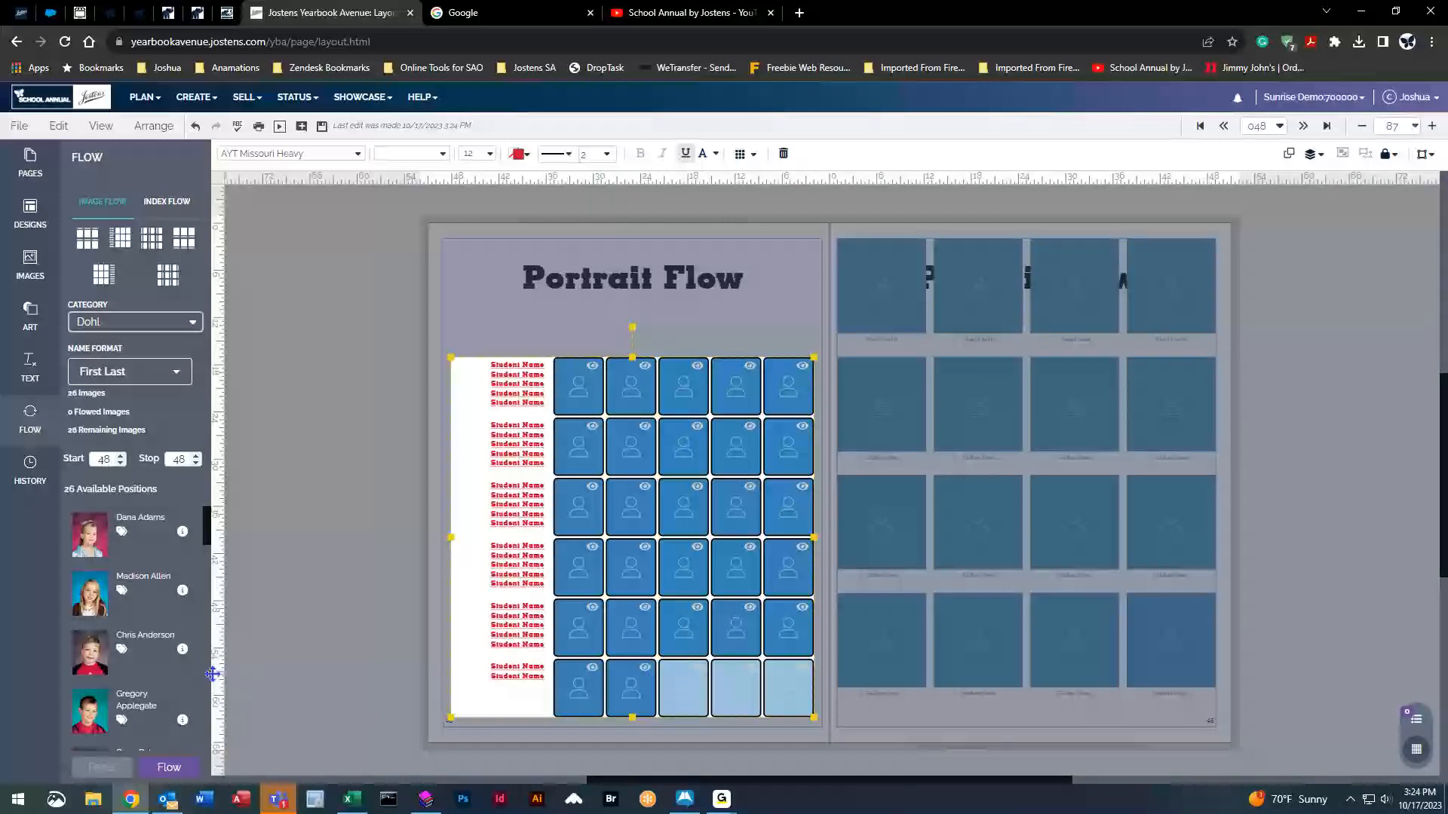
{"action": "left_click", "coordinate": [377, 477]}
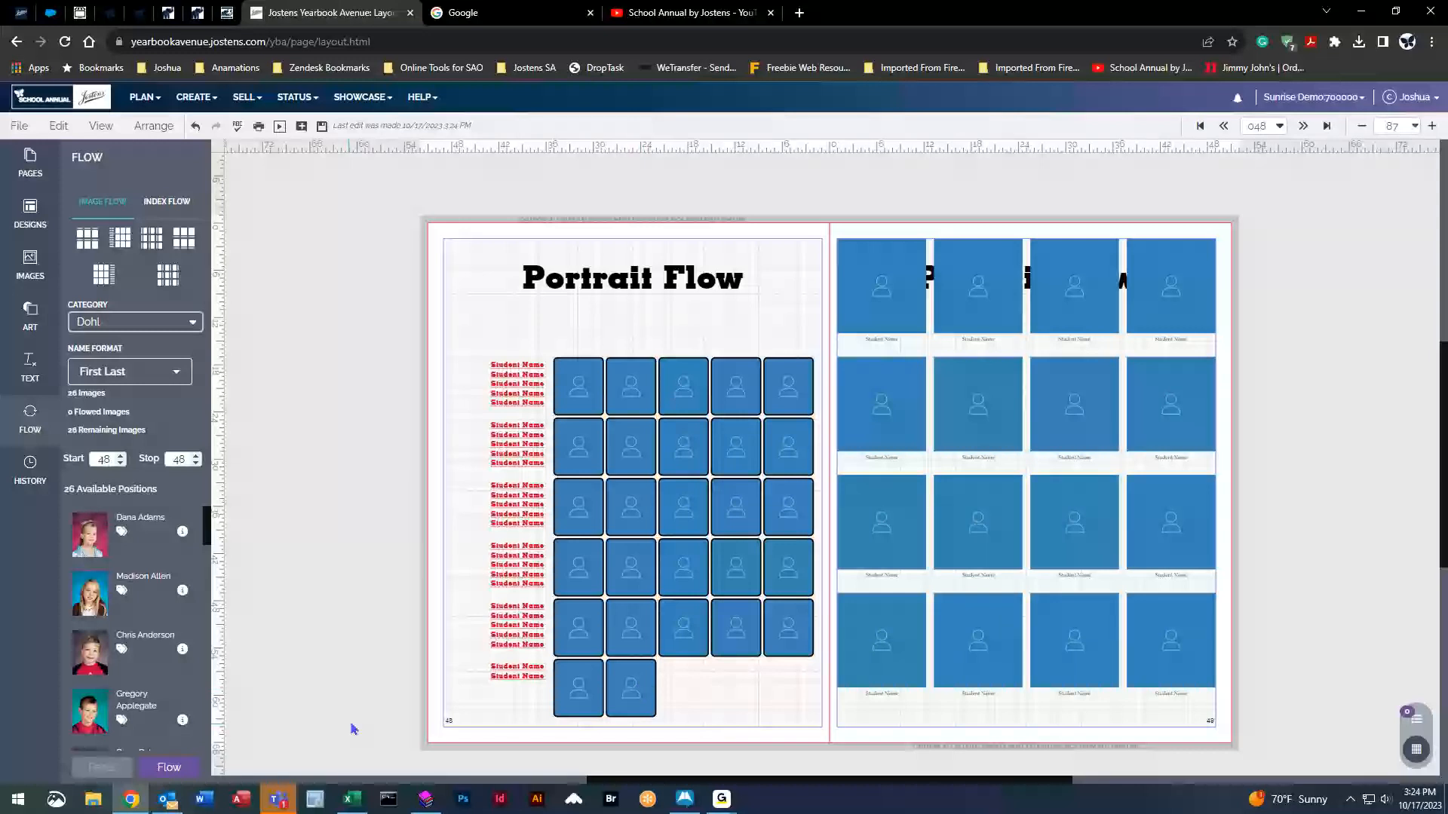
Flow the 26 Dohl portraits into page 48, saving the grid changes first.
{"action": "left_click", "coordinate": [169, 768]}
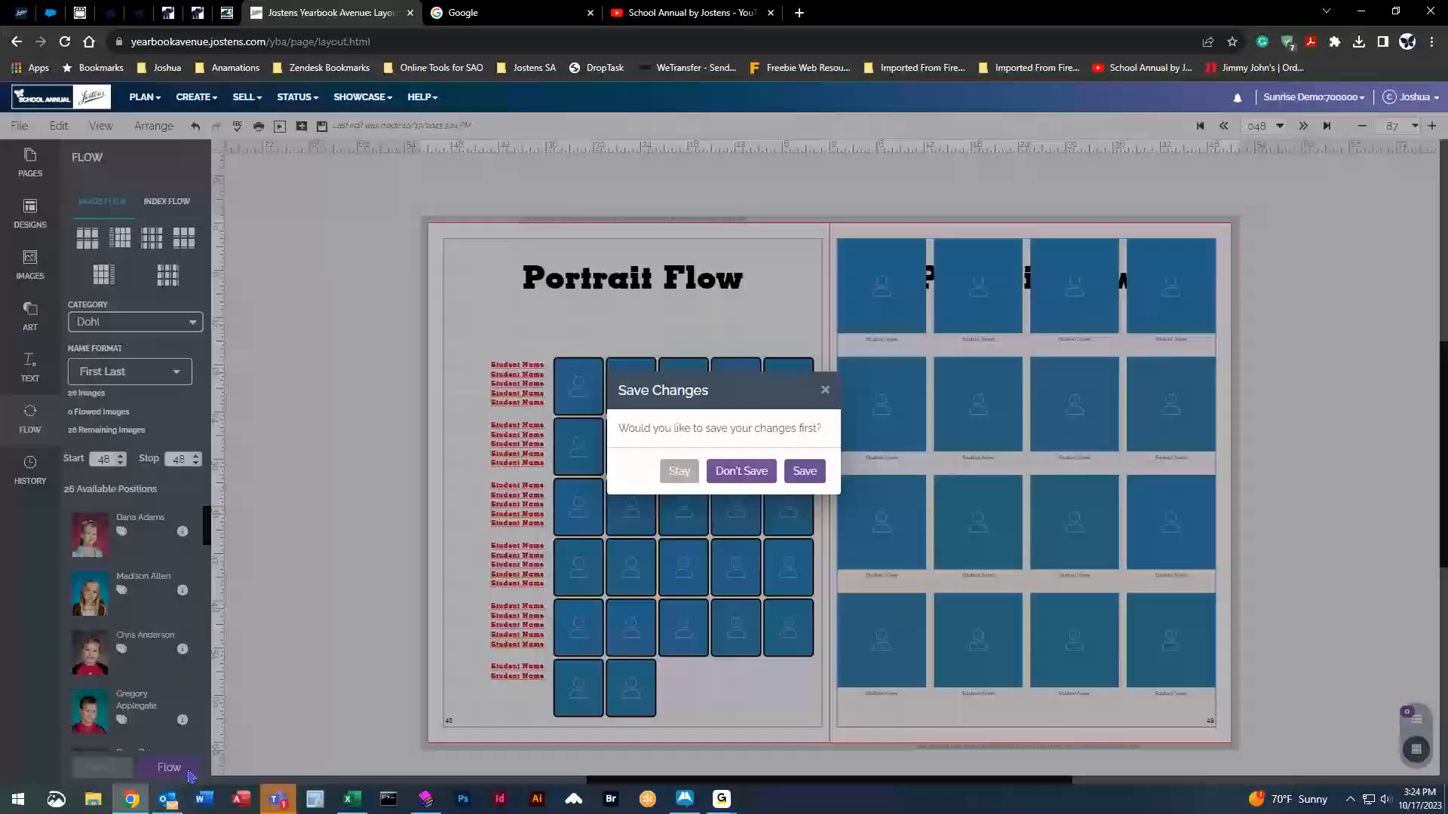
{"action": "left_click", "coordinate": [800, 474]}
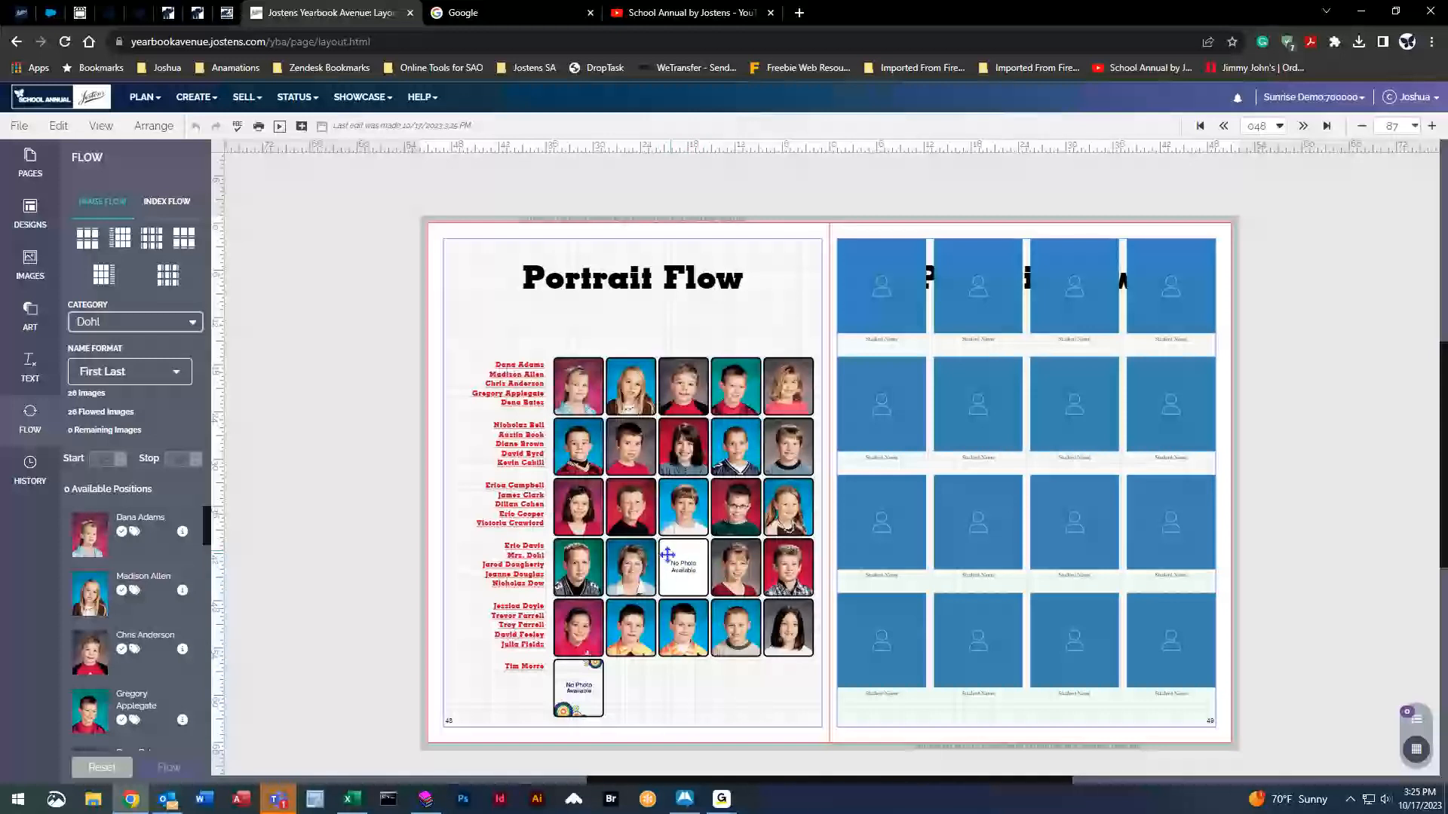
{"action": "scroll", "coordinate": [687, 571], "scroll_direction": "up", "scroll_amount": 5}
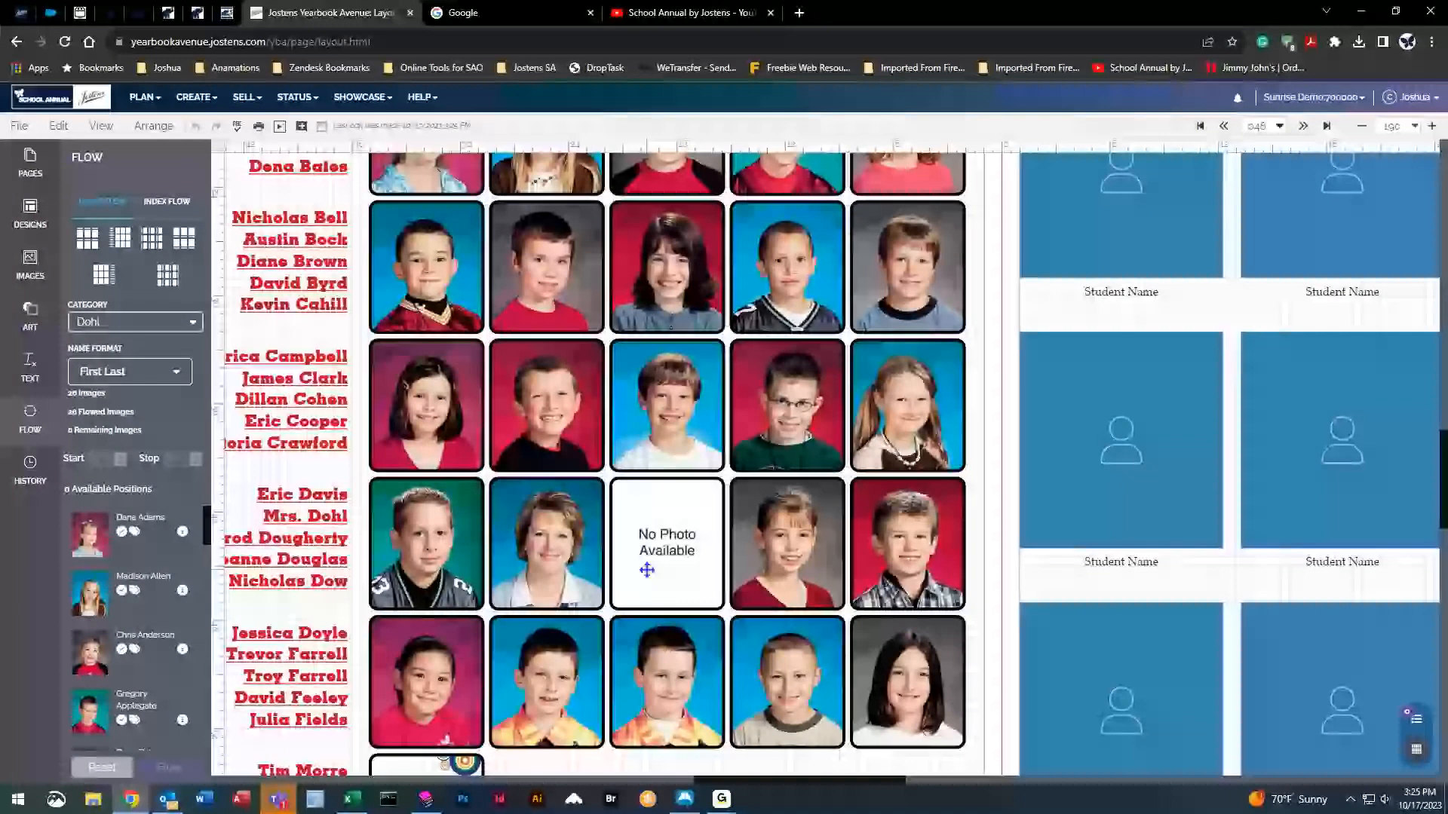
{"action": "scroll", "coordinate": [637, 692], "scroll_direction": "down", "scroll_amount": 2}
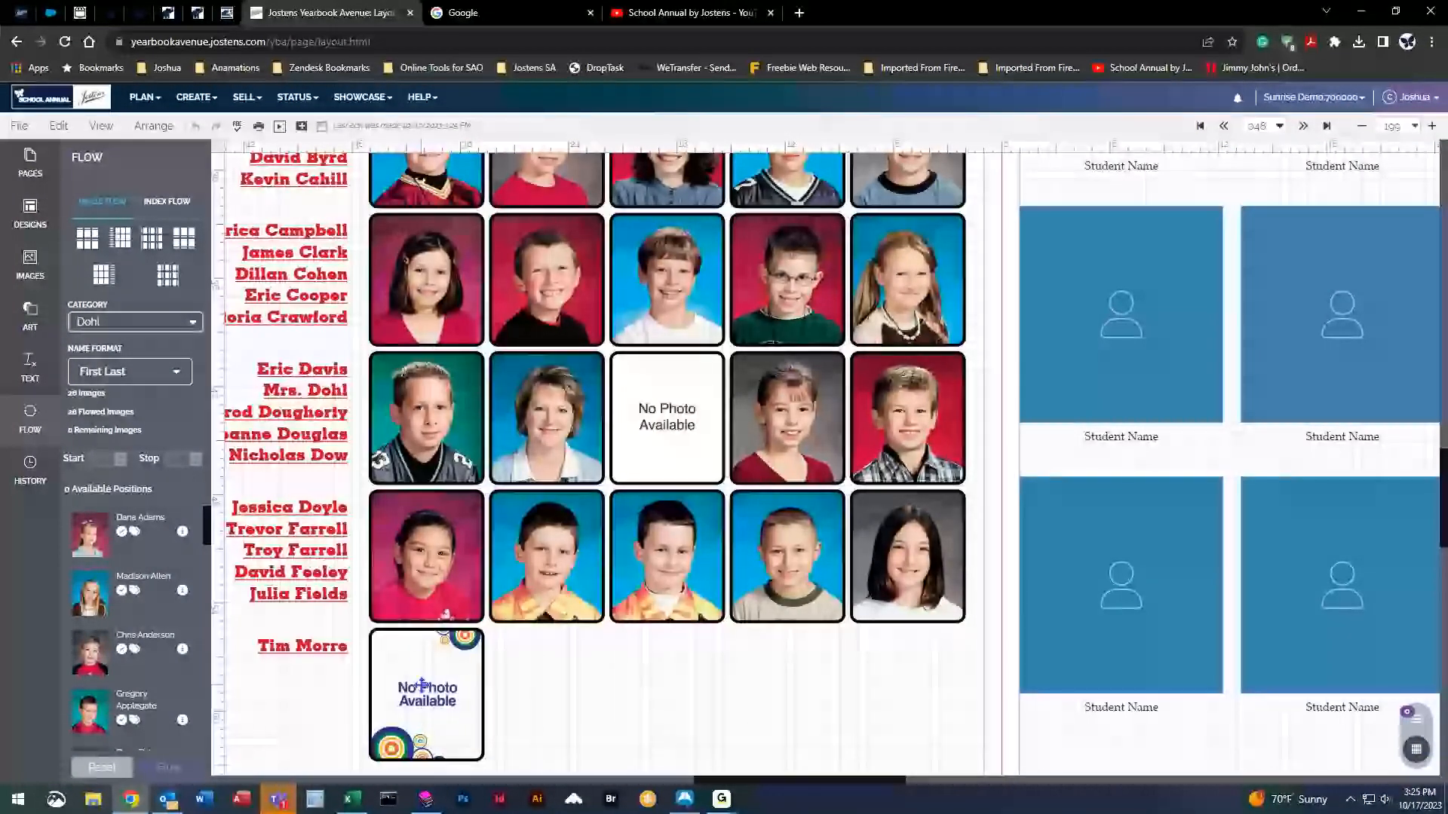
{"action": "scroll", "coordinate": [649, 671], "scroll_direction": "up", "scroll_amount": 2}
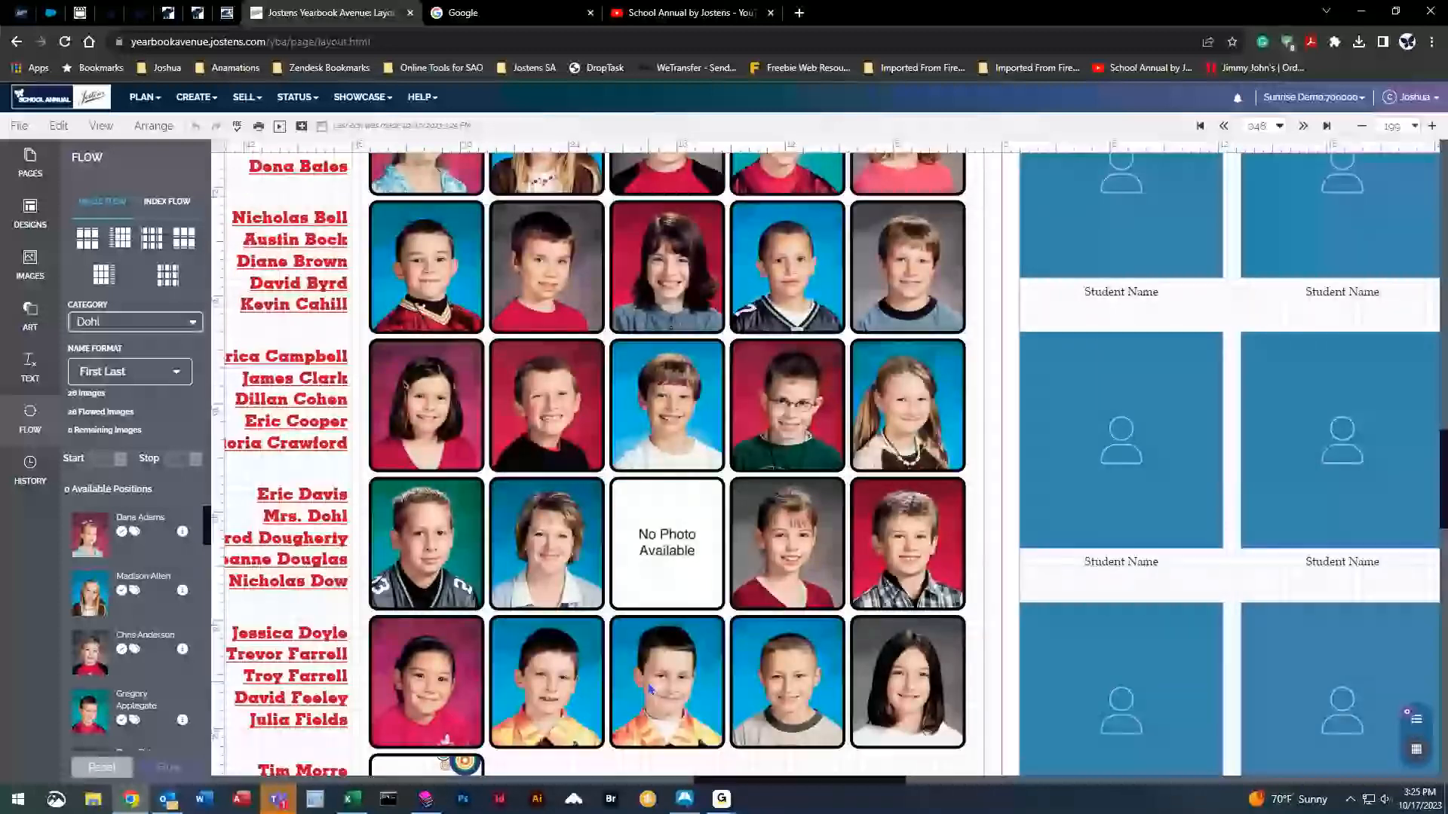
{"action": "scroll", "coordinate": [653, 503], "scroll_direction": "down", "scroll_amount": 4}
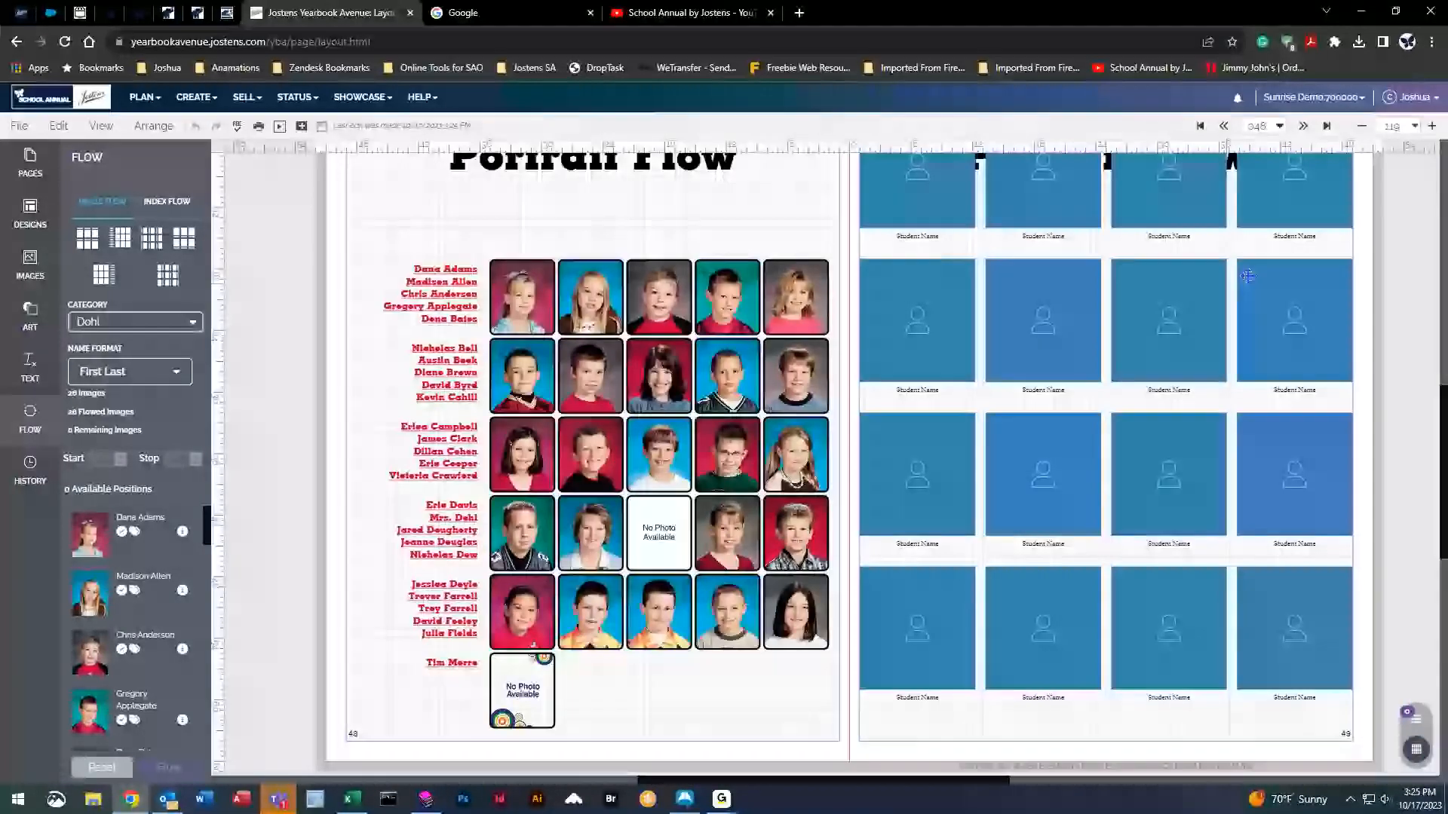
{"action": "left_click", "coordinate": [1415, 128]}
{"action": "left_click", "coordinate": [1339, 156]}
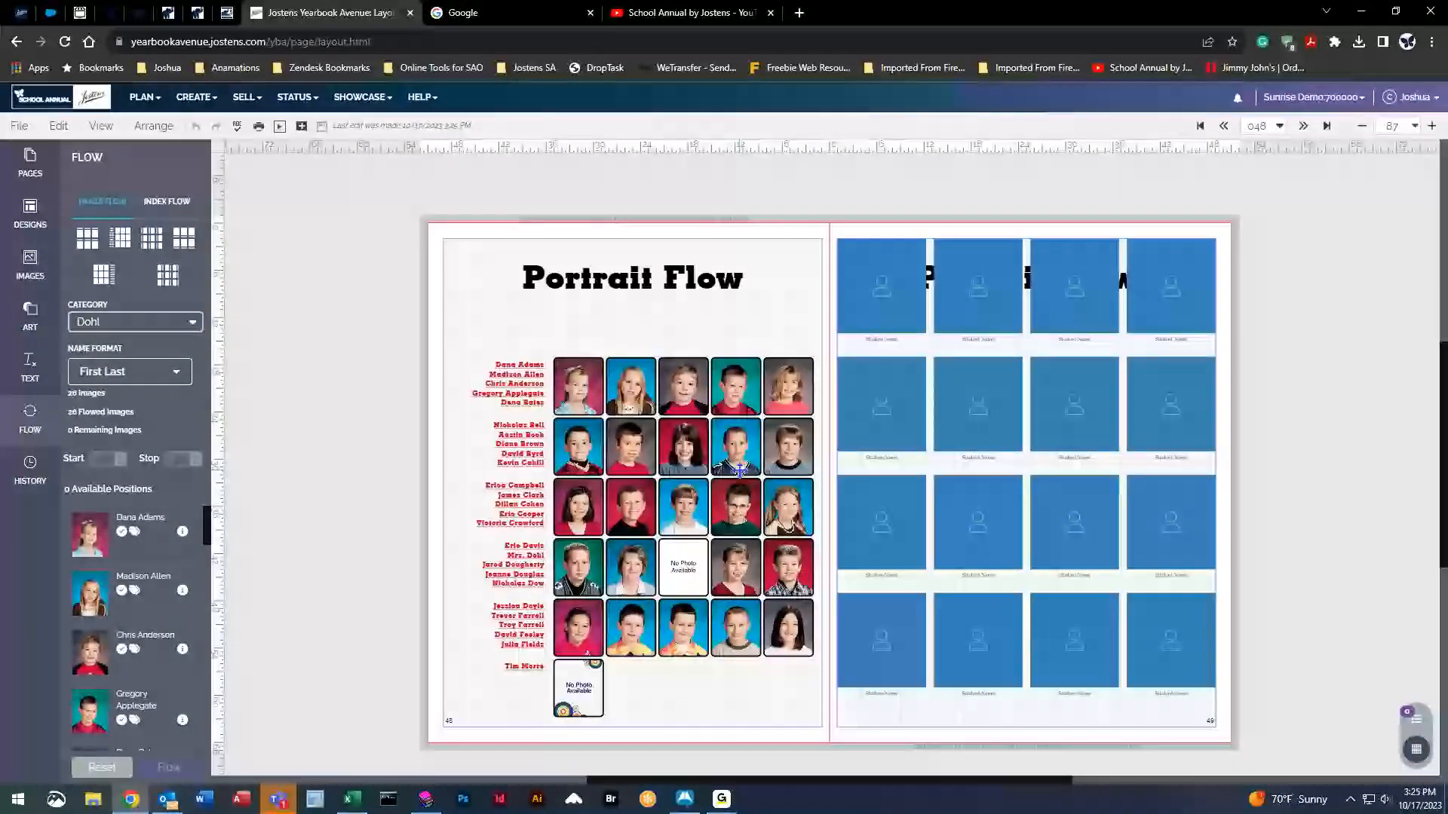
{"action": "left_click", "coordinate": [637, 570]}
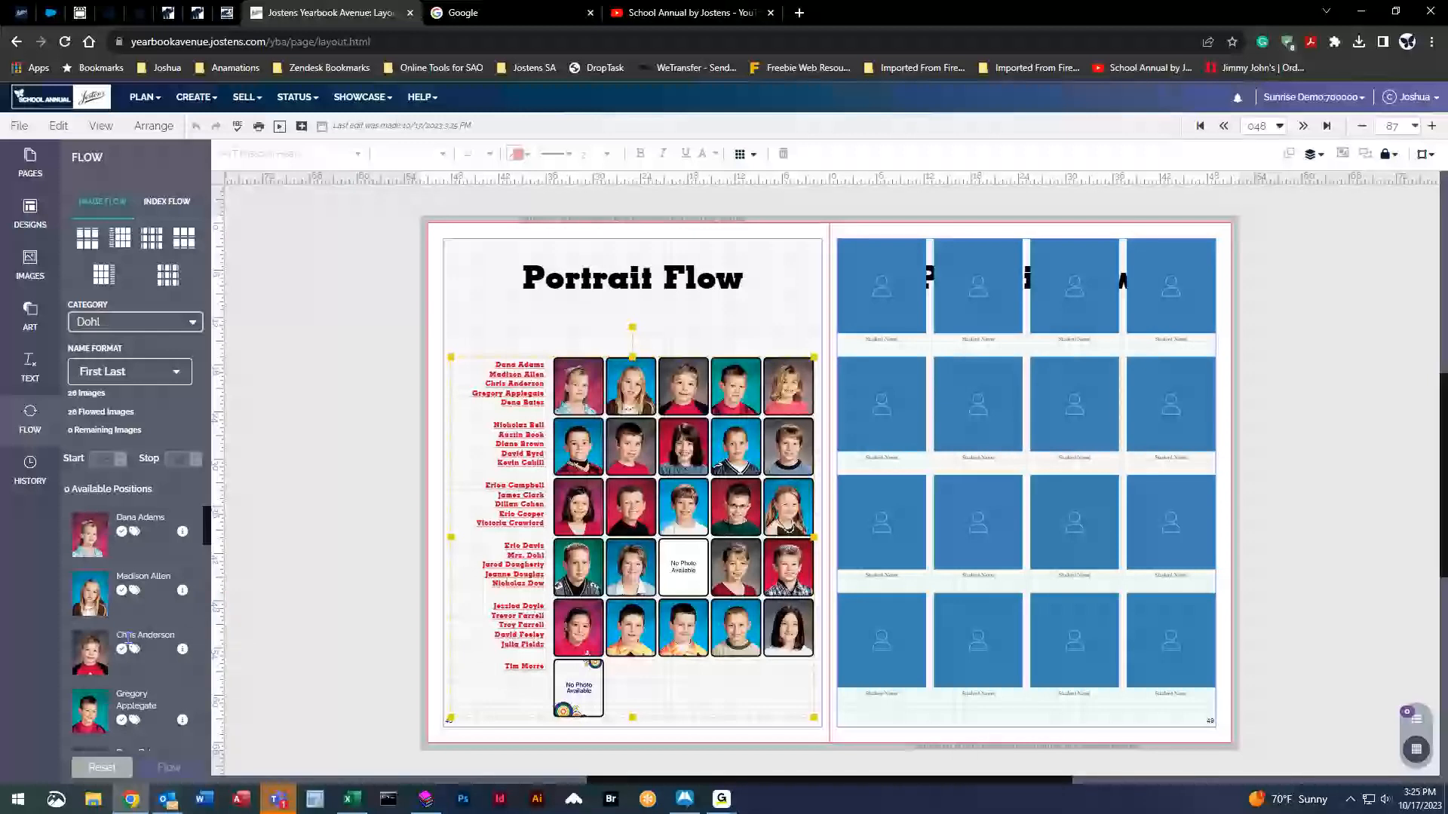
{"action": "scroll", "coordinate": [132, 645], "scroll_direction": "down", "scroll_amount": 3}
{"action": "scroll", "coordinate": [132, 644], "scroll_direction": "down", "scroll_amount": 5}
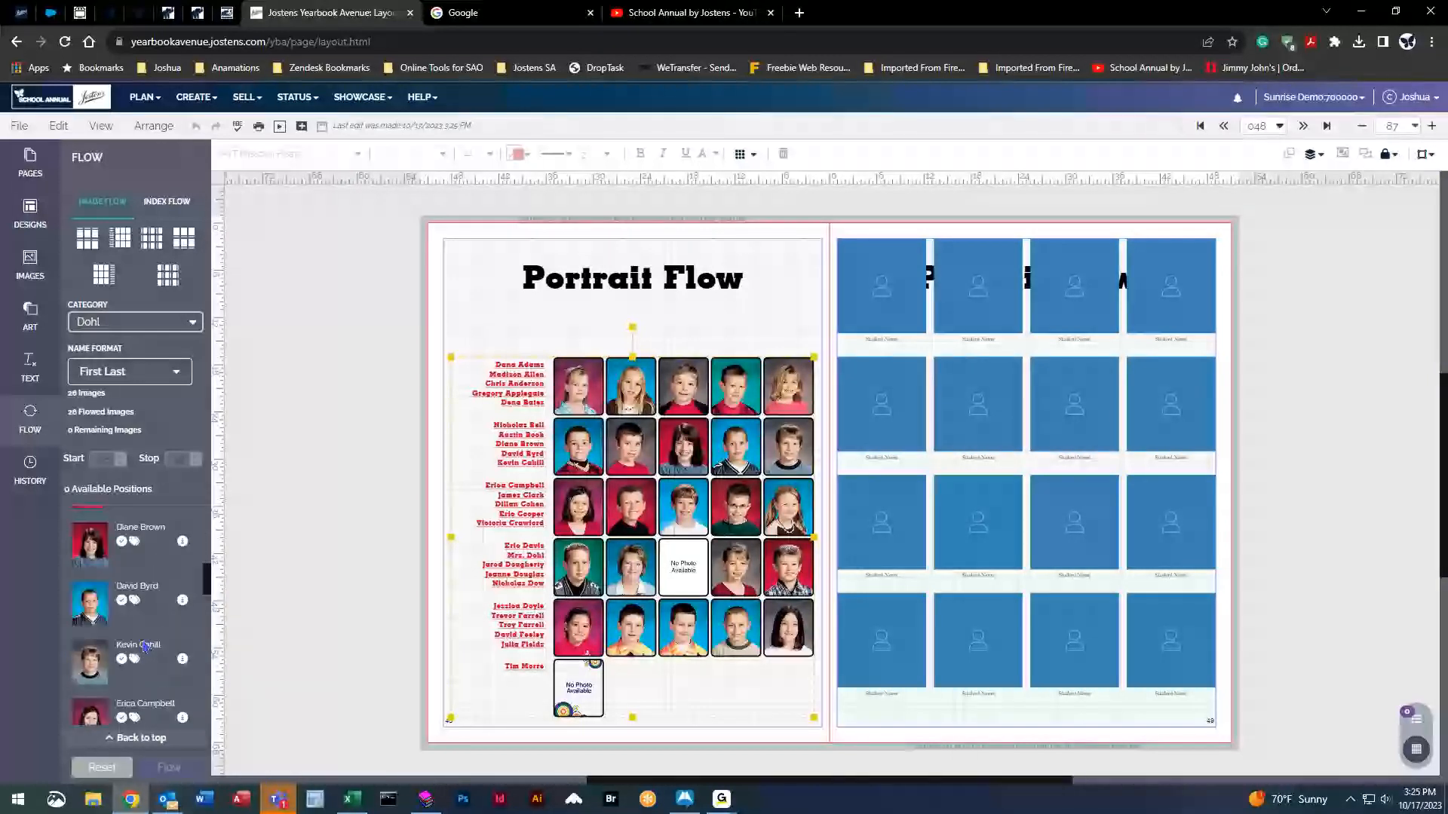
{"action": "scroll", "coordinate": [157, 658], "scroll_direction": "down", "scroll_amount": 4}
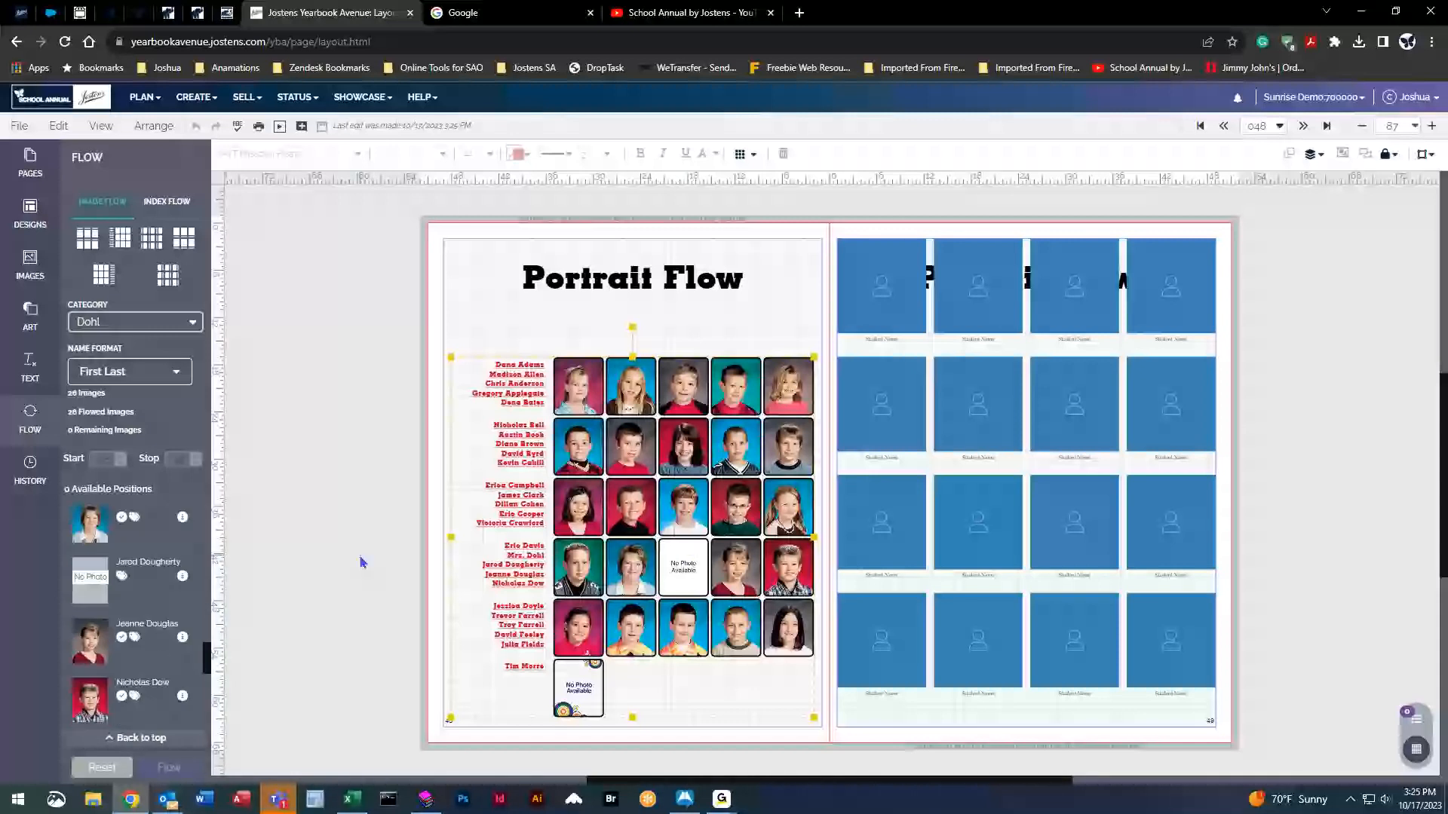
{"action": "scroll", "coordinate": [189, 603], "scroll_direction": "up", "scroll_amount": 1}
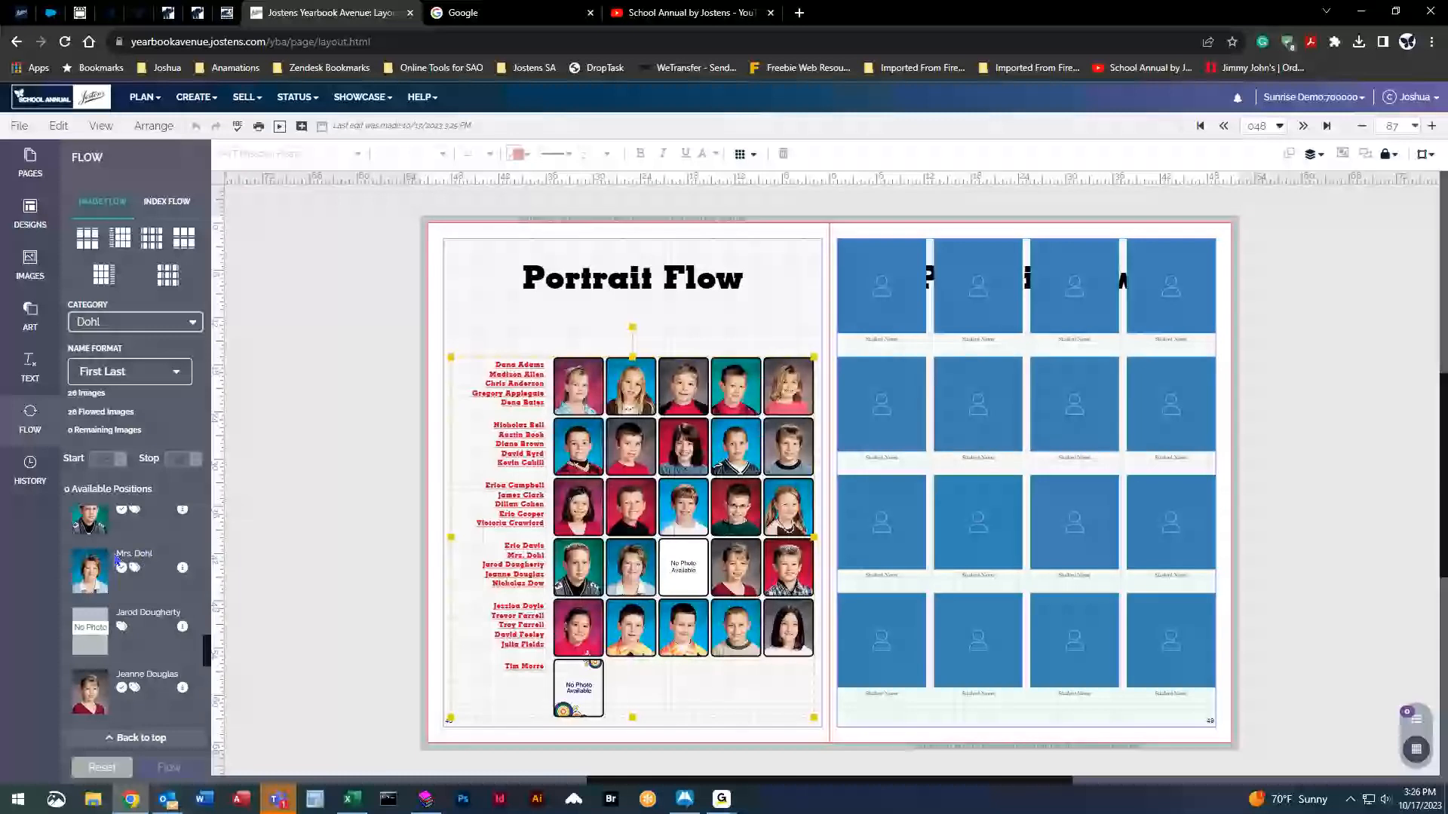
Change the type of Mrs. Dohl's photo (6006.jpg) from Student to Teacher.
{"action": "mouse_move", "coordinate": [184, 576]}
{"action": "left_click", "coordinate": [183, 572]}
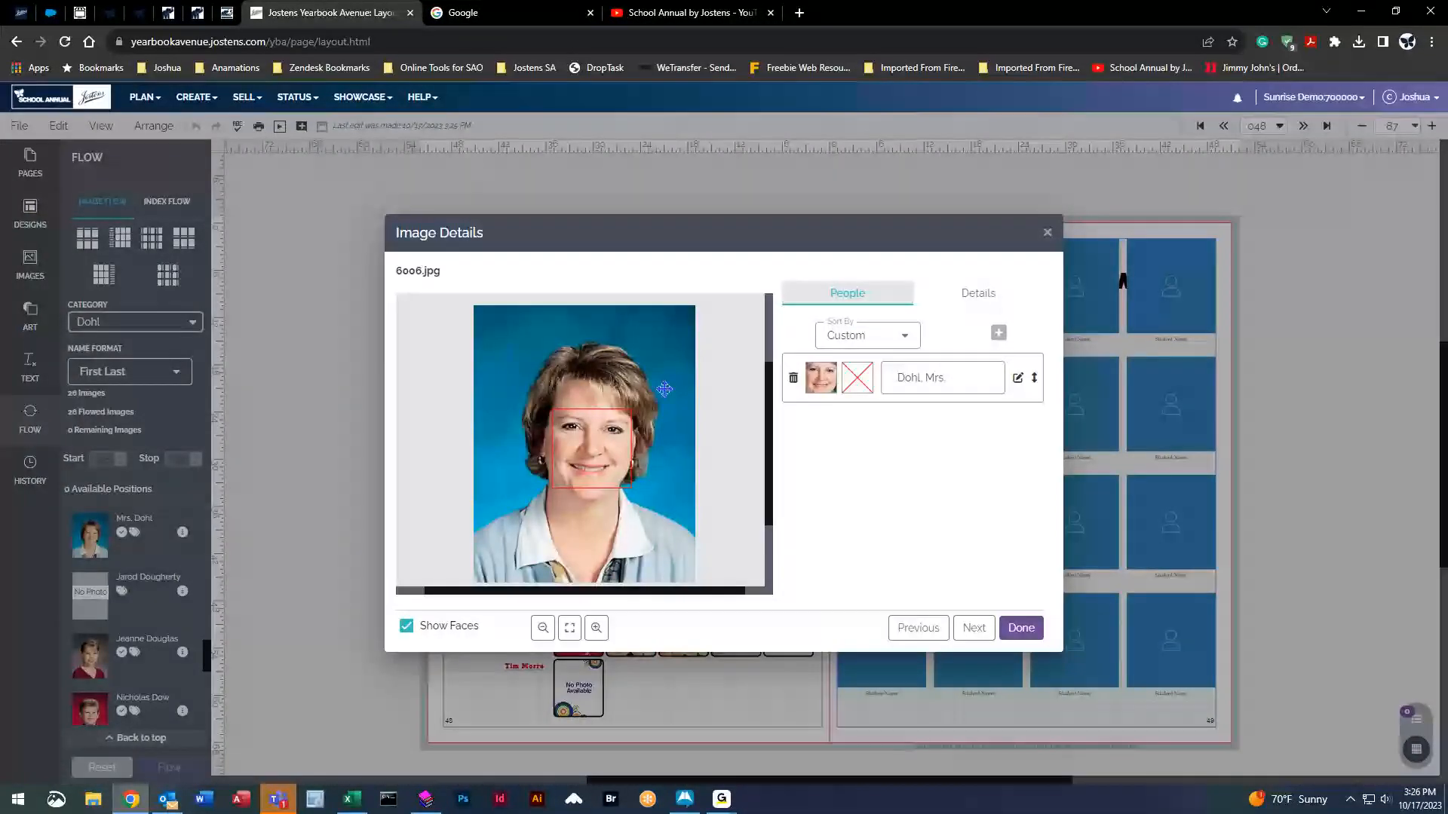
{"action": "left_click_drag", "start_coordinate": [728, 239], "coordinate": [694, 215]}
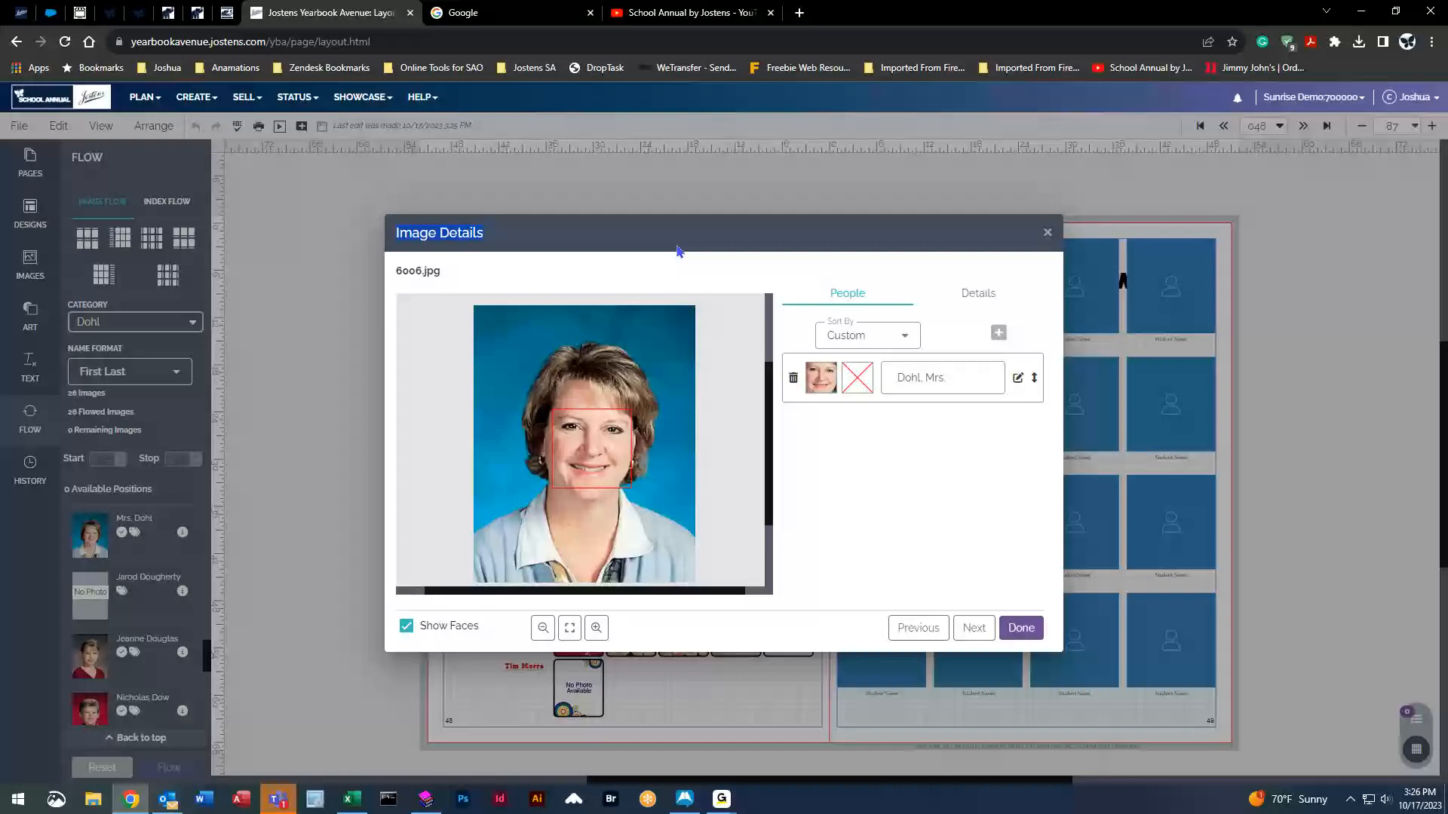
{"action": "left_click", "coordinate": [722, 264]}
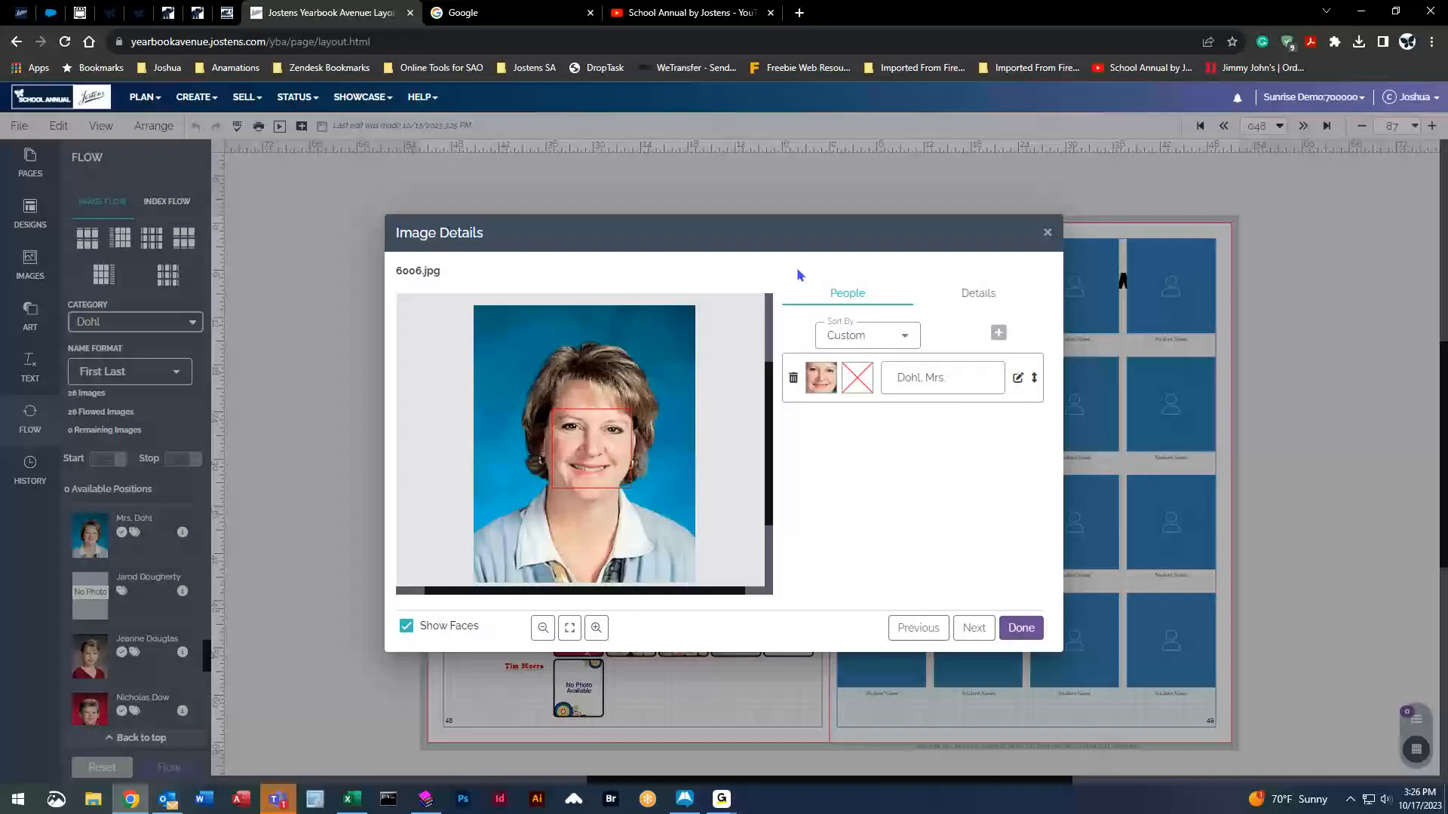
{"action": "left_click", "coordinate": [984, 296]}
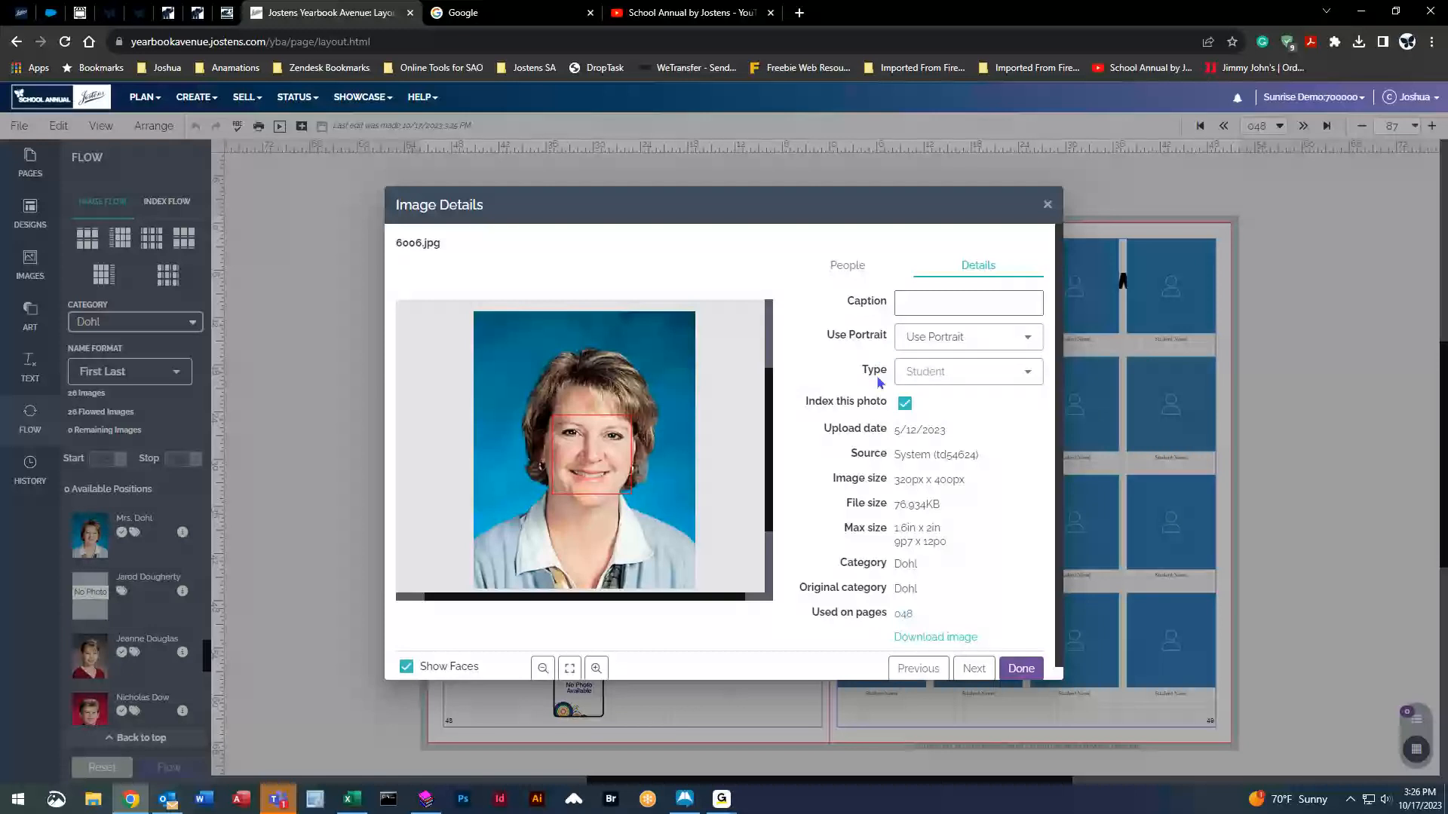
{"action": "left_click", "coordinate": [955, 379]}
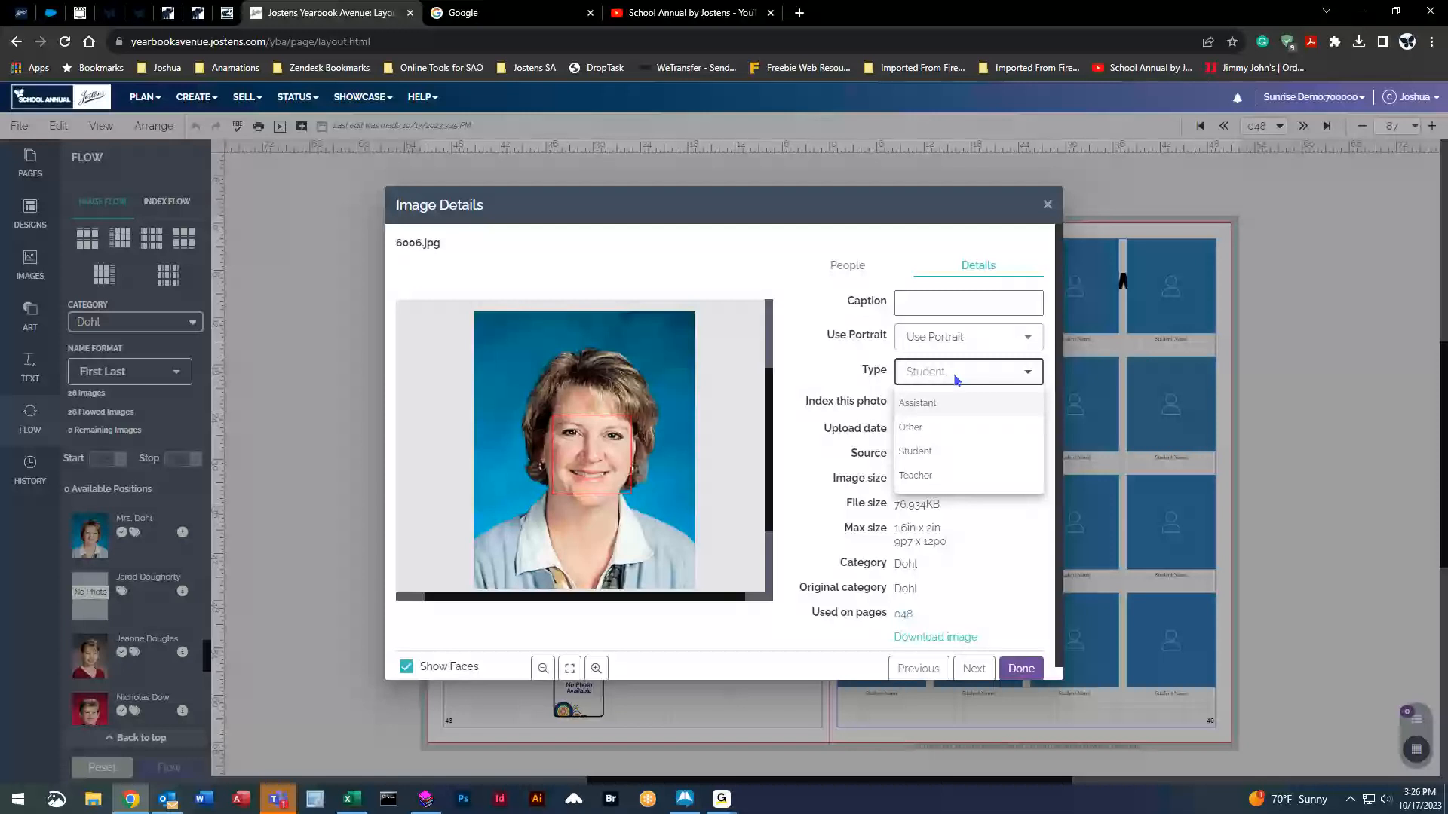
{"action": "left_click", "coordinate": [915, 475]}
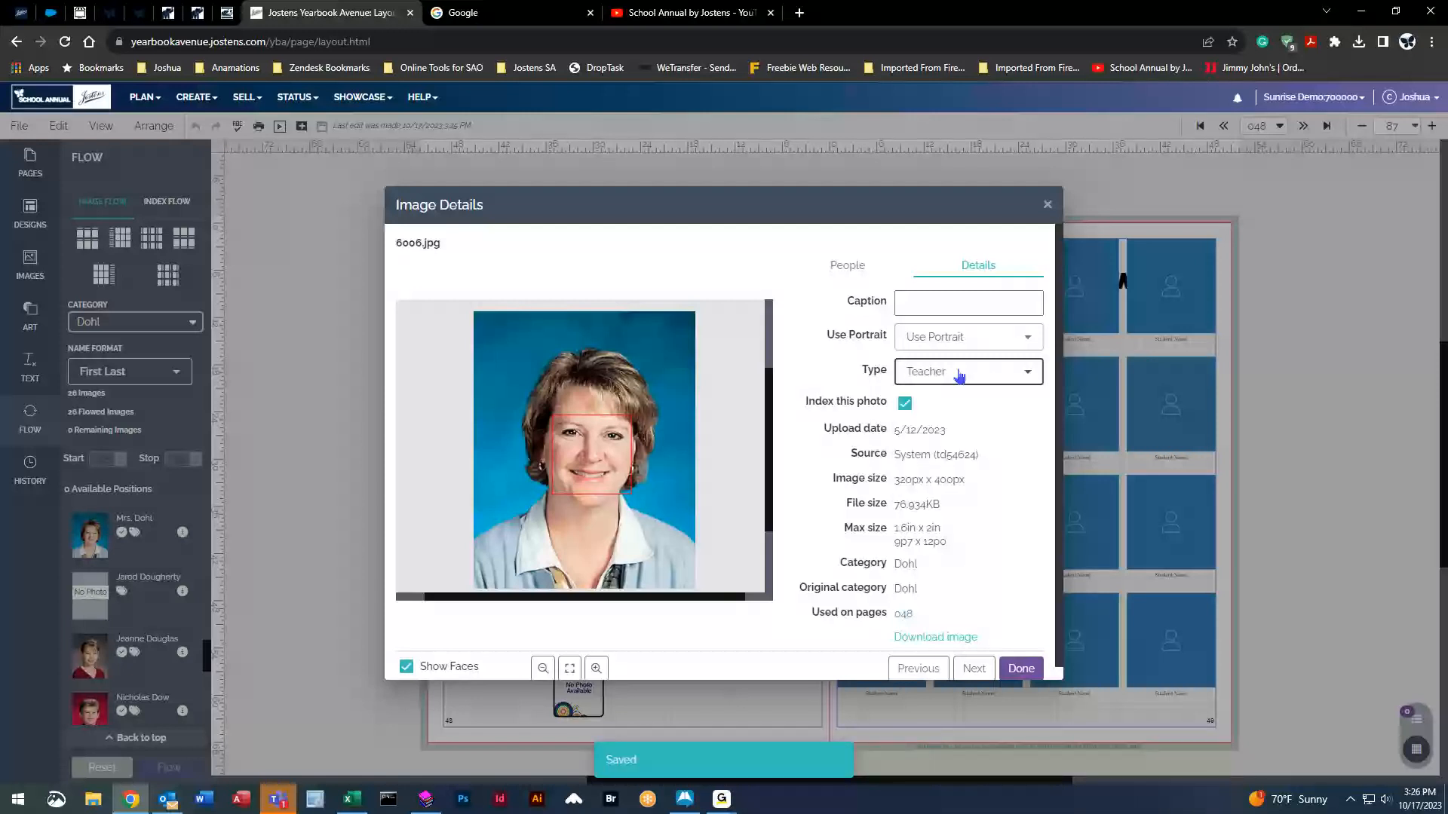
{"action": "left_click", "coordinate": [1017, 668]}
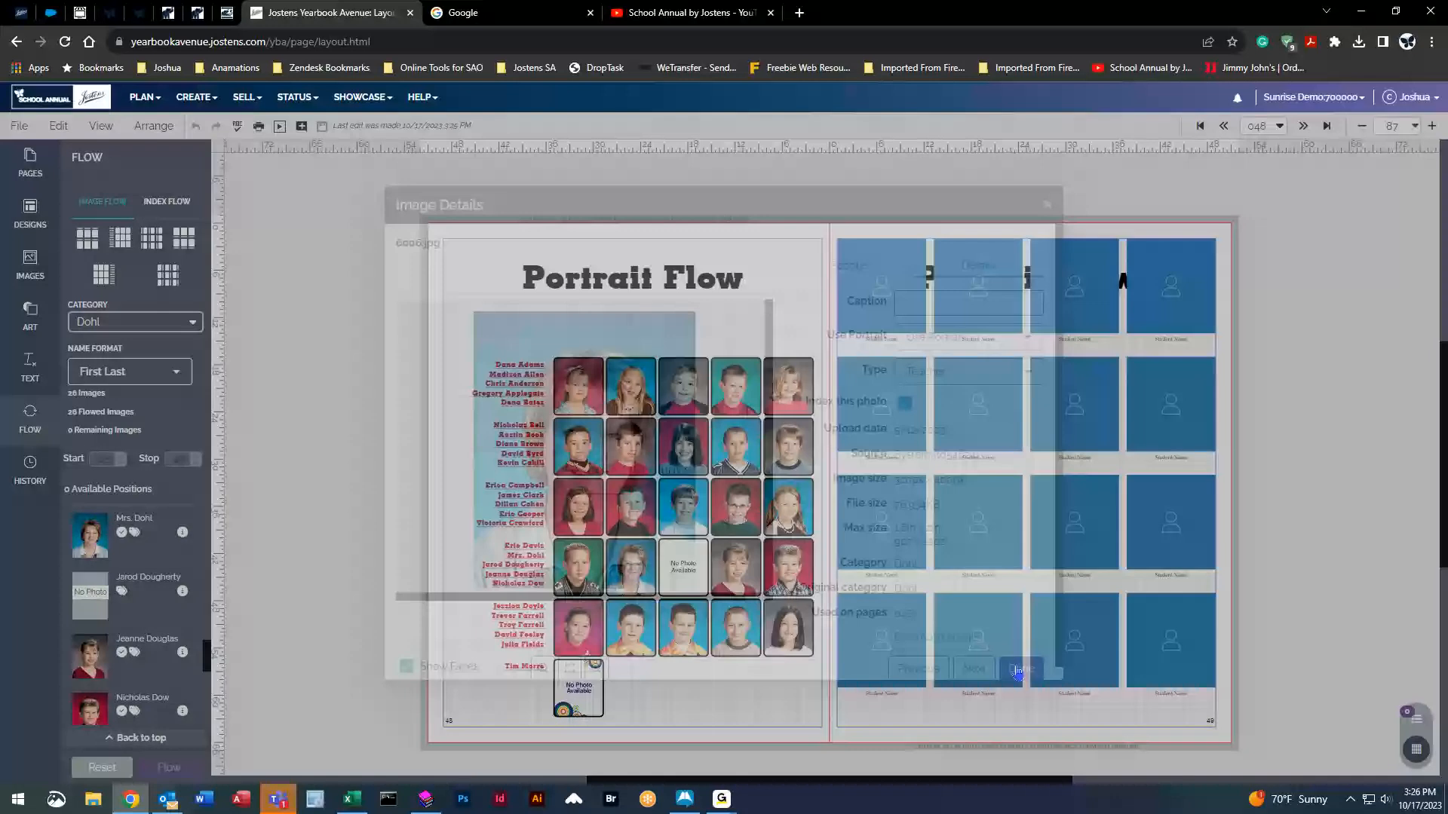
Reset and re-flow page 48 so Mrs. Dohl's portrait appears first in the grid.
{"action": "left_click", "coordinate": [100, 769]}
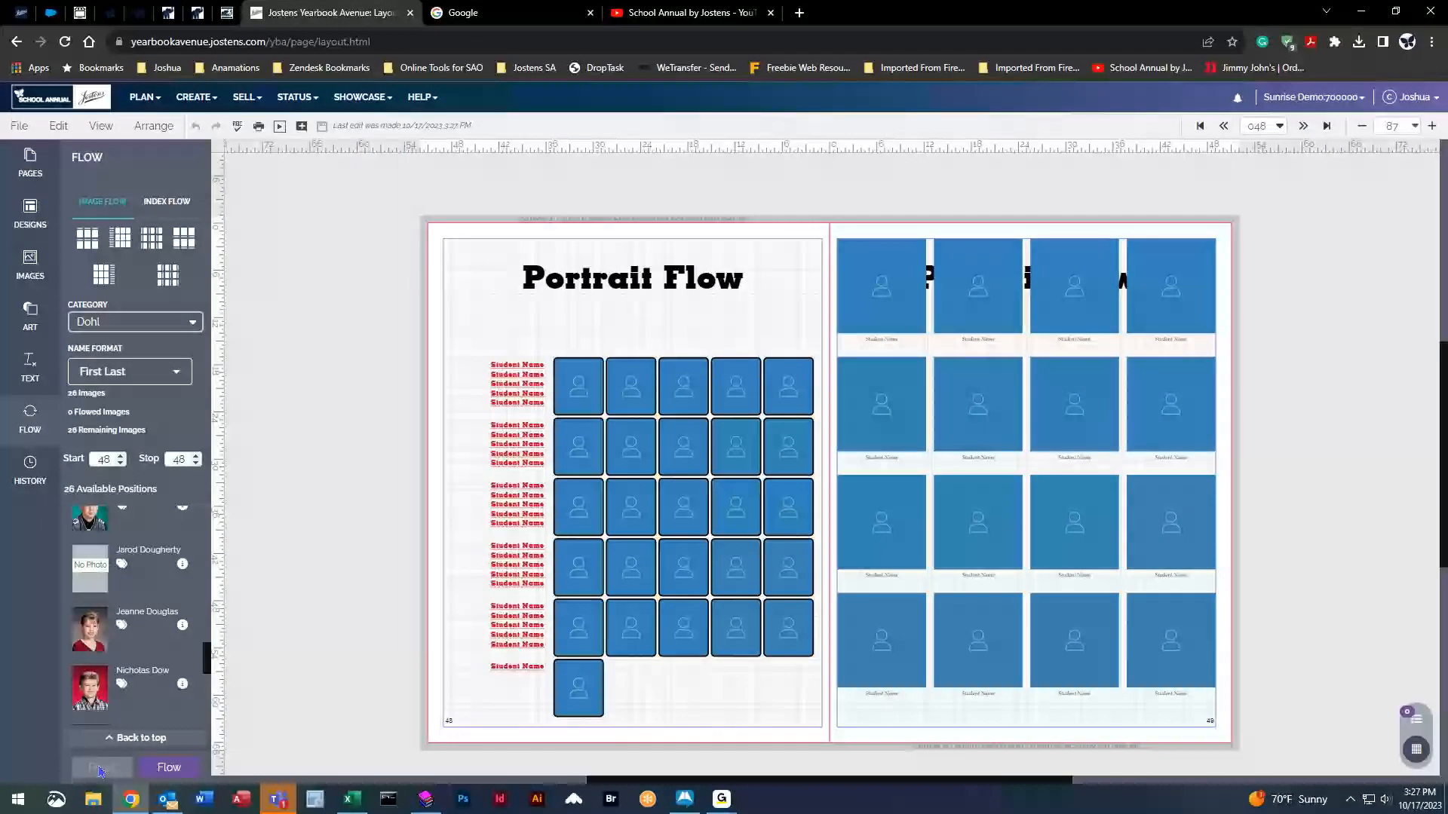
{"action": "left_click", "coordinate": [168, 769]}
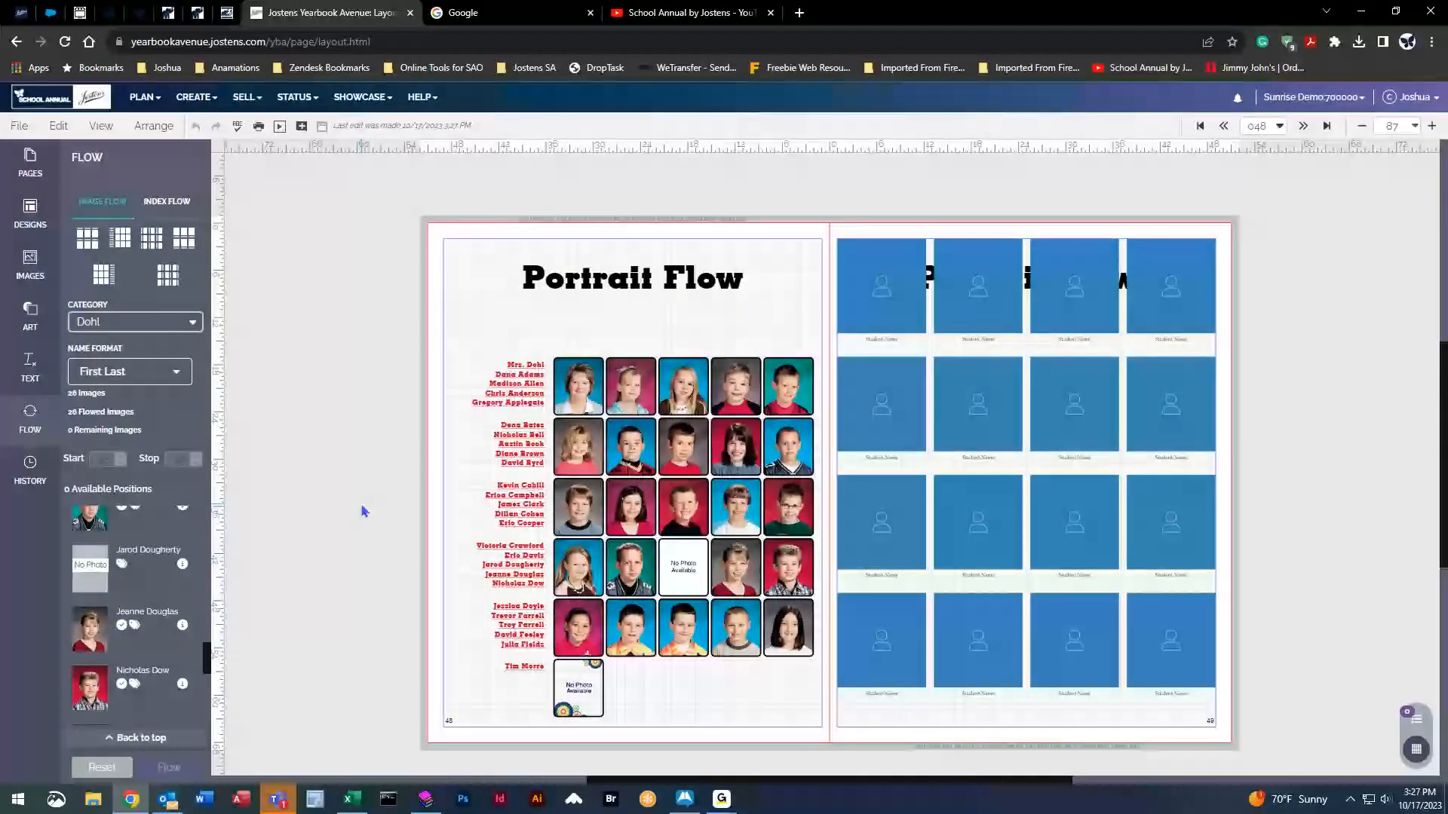
{"action": "mouse_move", "coordinate": [180, 517]}
{"action": "scroll", "coordinate": [178, 628], "scroll_direction": "up", "scroll_amount": 10}
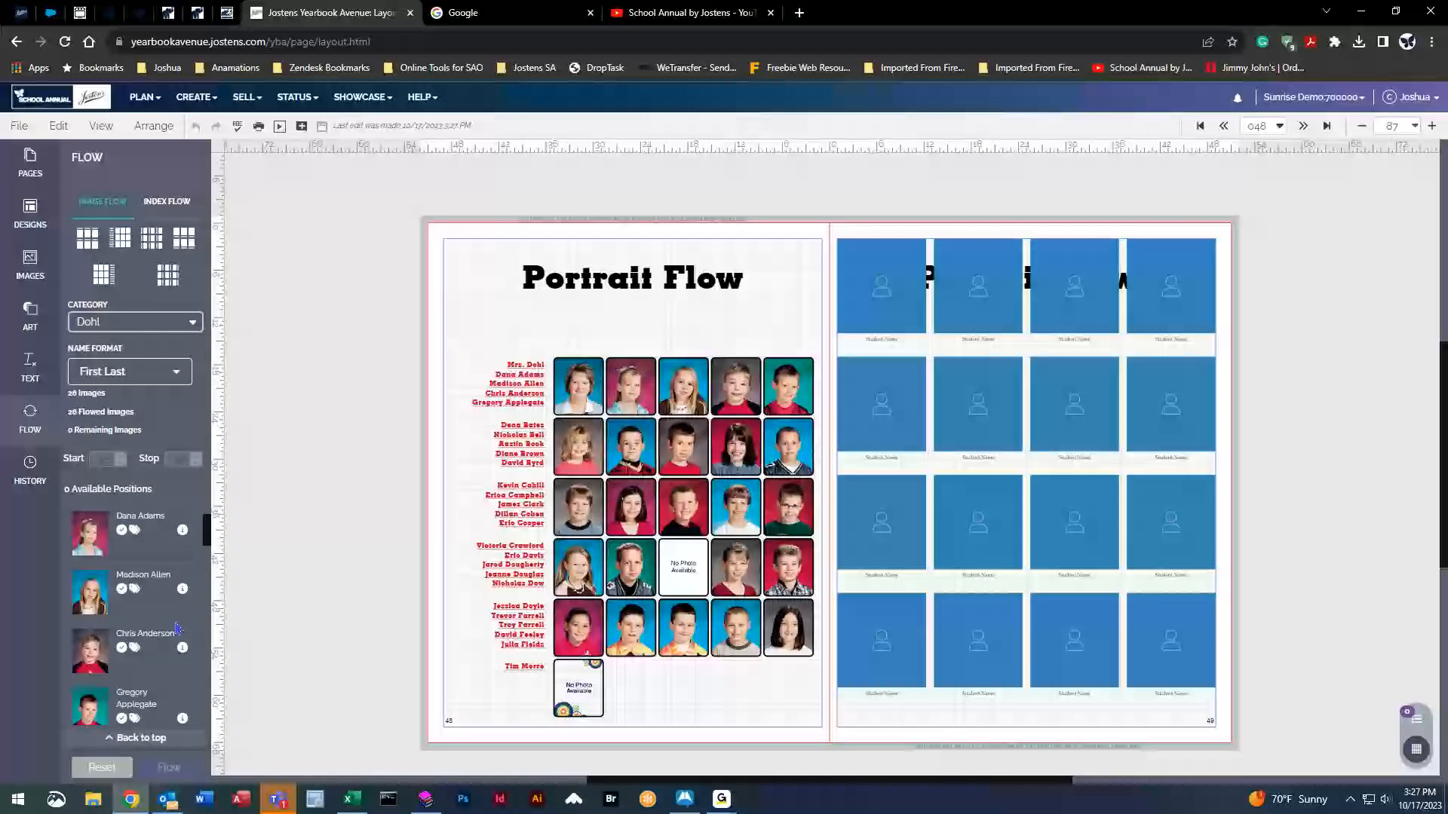
Select the Dohl category and clear its flowed portraits from page 48.
{"action": "left_click", "coordinate": [165, 324]}
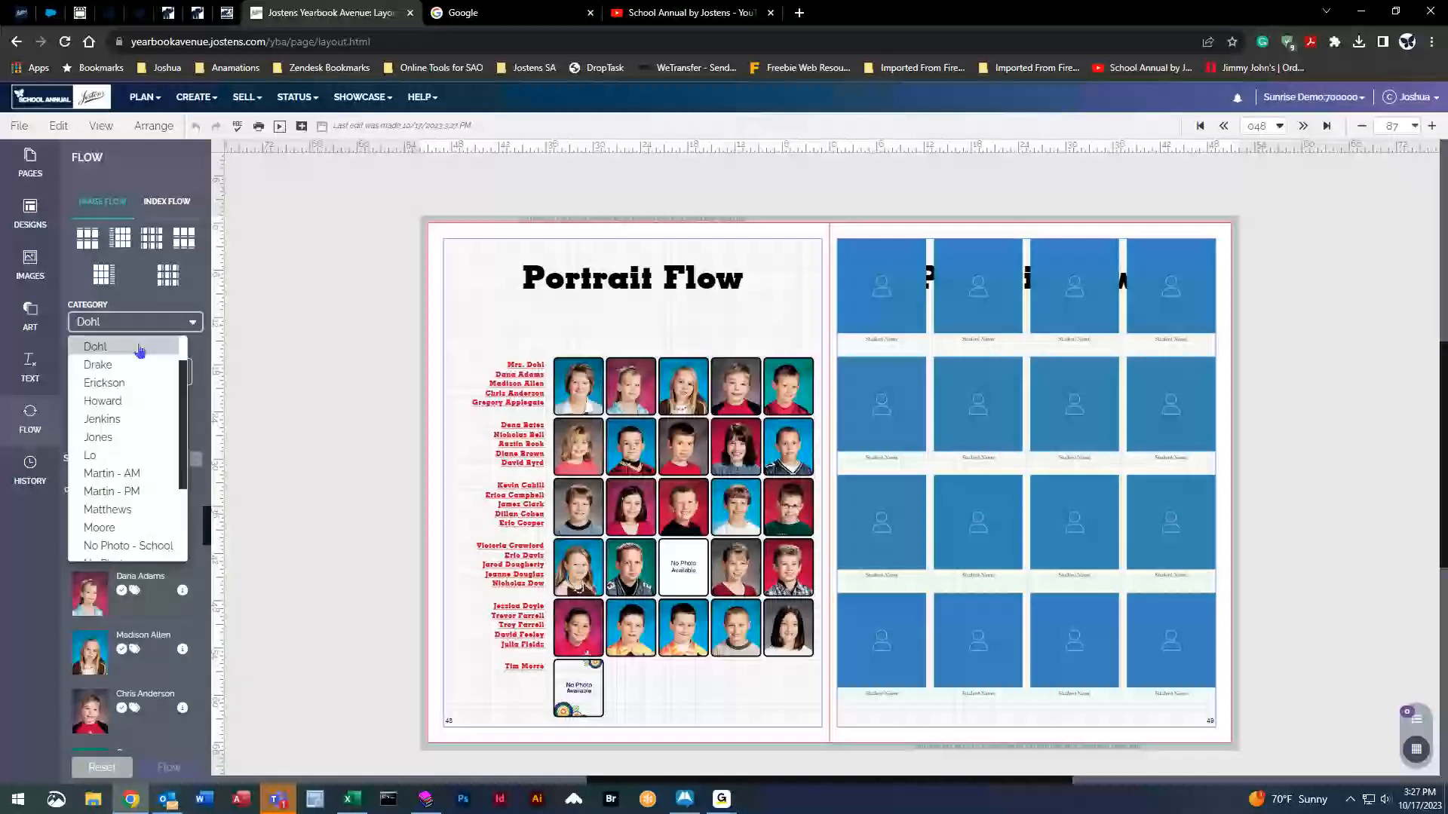
{"action": "left_click", "coordinate": [140, 367]}
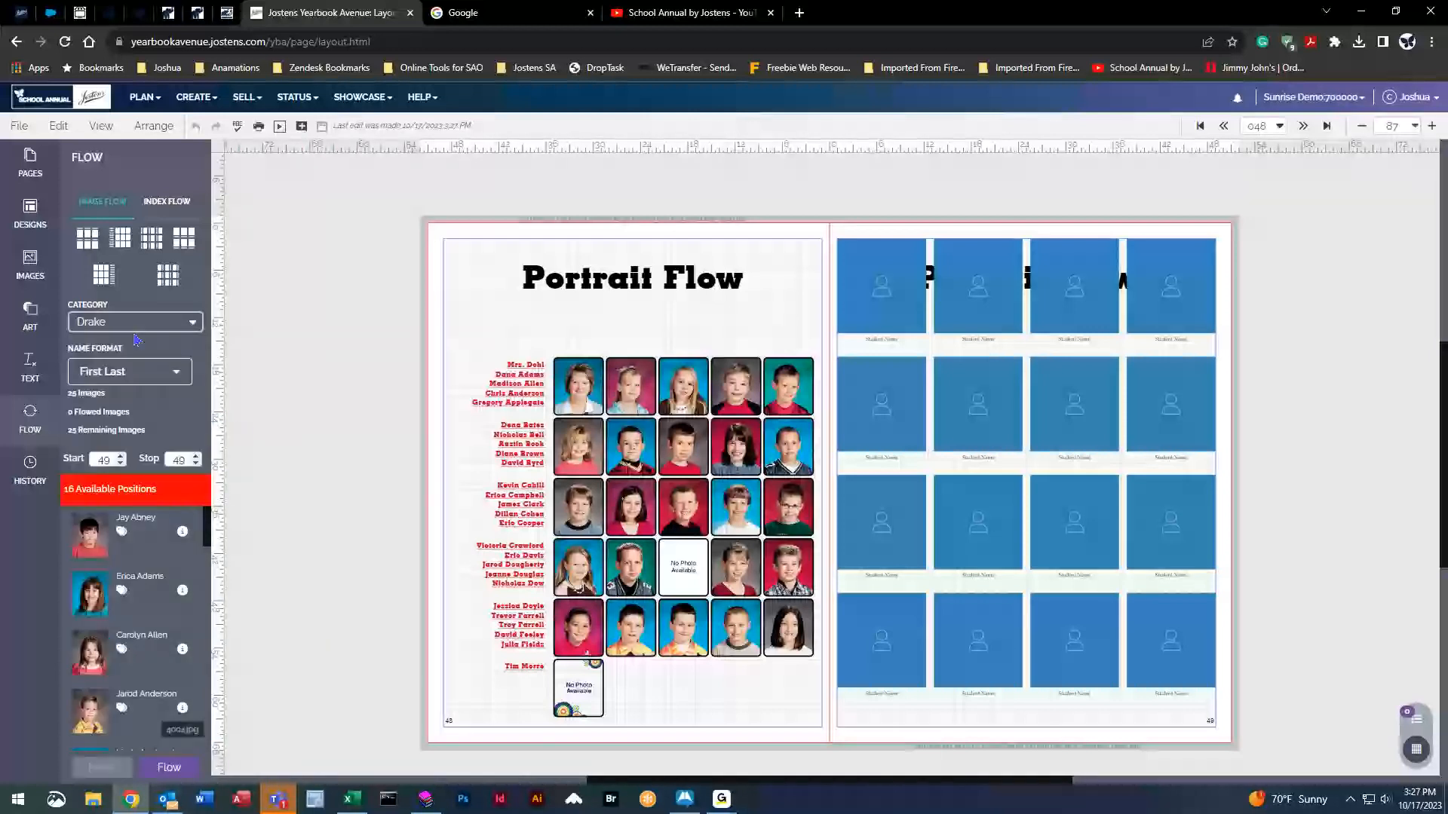
{"action": "left_click", "coordinate": [111, 319]}
{"action": "scroll", "coordinate": [113, 377], "scroll_direction": "up", "scroll_amount": 3}
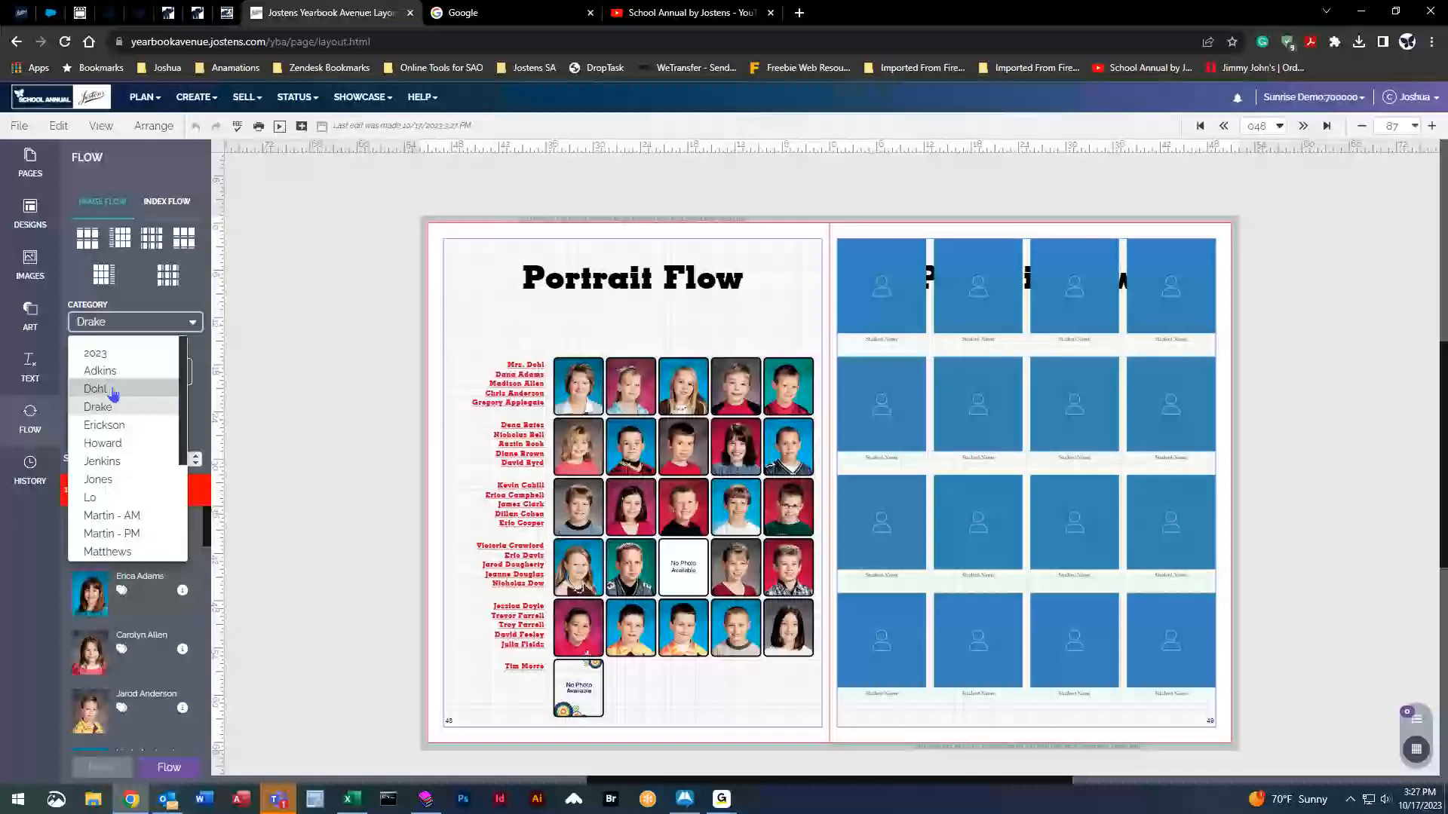
{"action": "left_click", "coordinate": [98, 387]}
{"action": "left_click", "coordinate": [102, 767]}
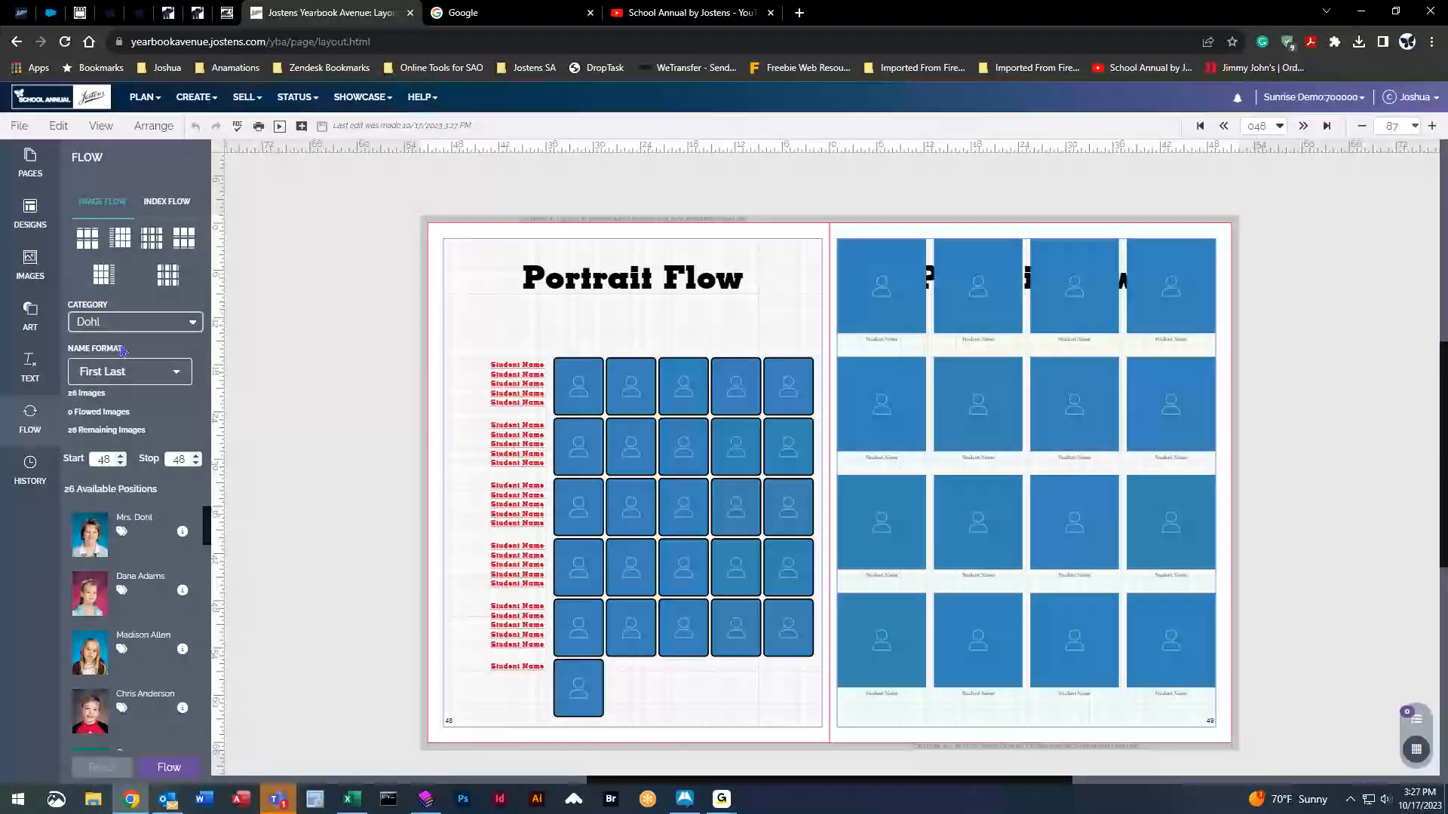
Flow the Drake class onto page 49, proceeding despite the warnings.
{"action": "left_click", "coordinate": [124, 322]}
{"action": "left_click", "coordinate": [113, 363]}
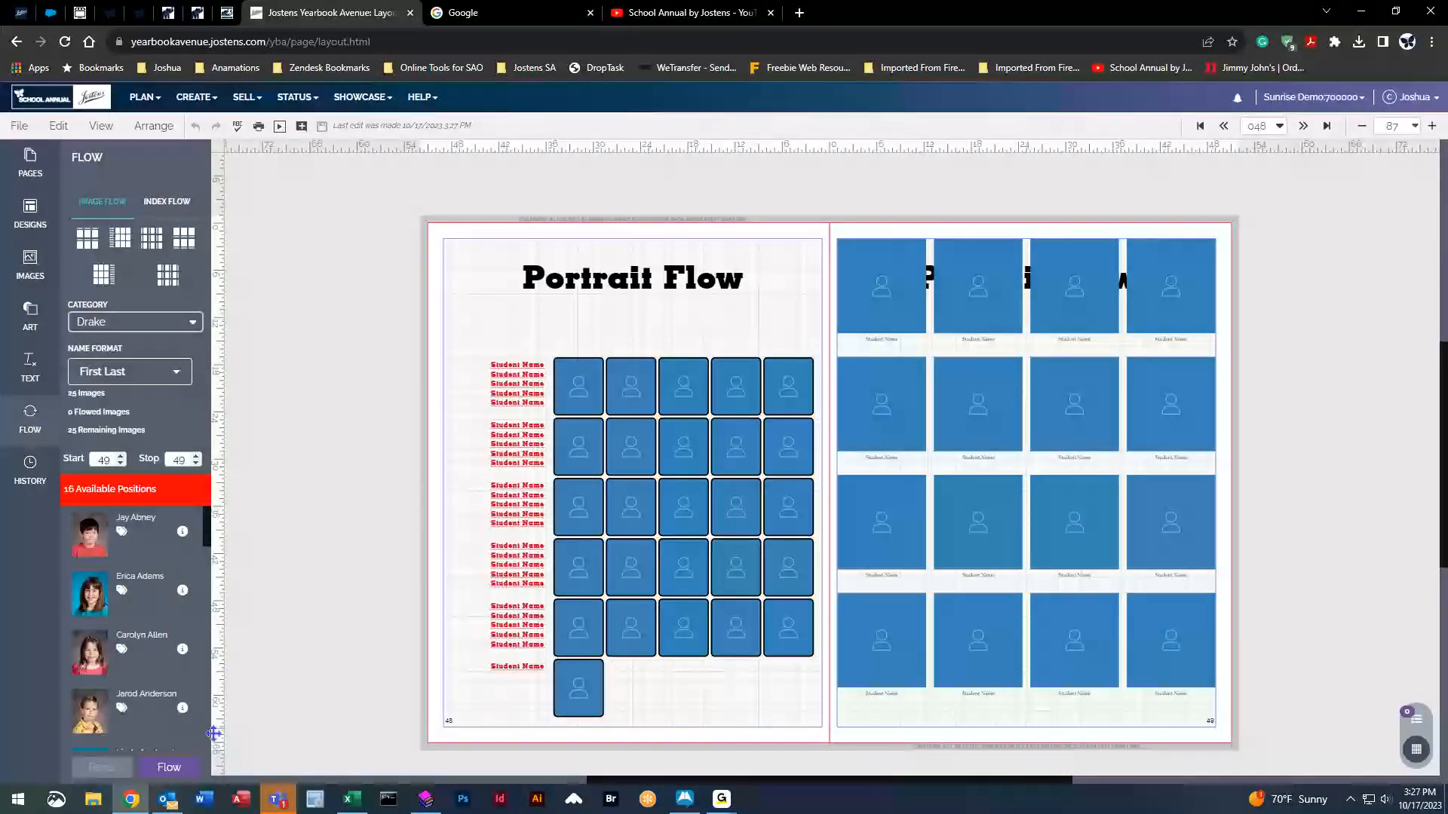
{"action": "left_click", "coordinate": [169, 767]}
{"action": "left_click", "coordinate": [848, 511]}
{"action": "left_click", "coordinate": [132, 322]}
{"action": "scroll", "coordinate": [112, 388], "scroll_direction": "up", "scroll_amount": 2}
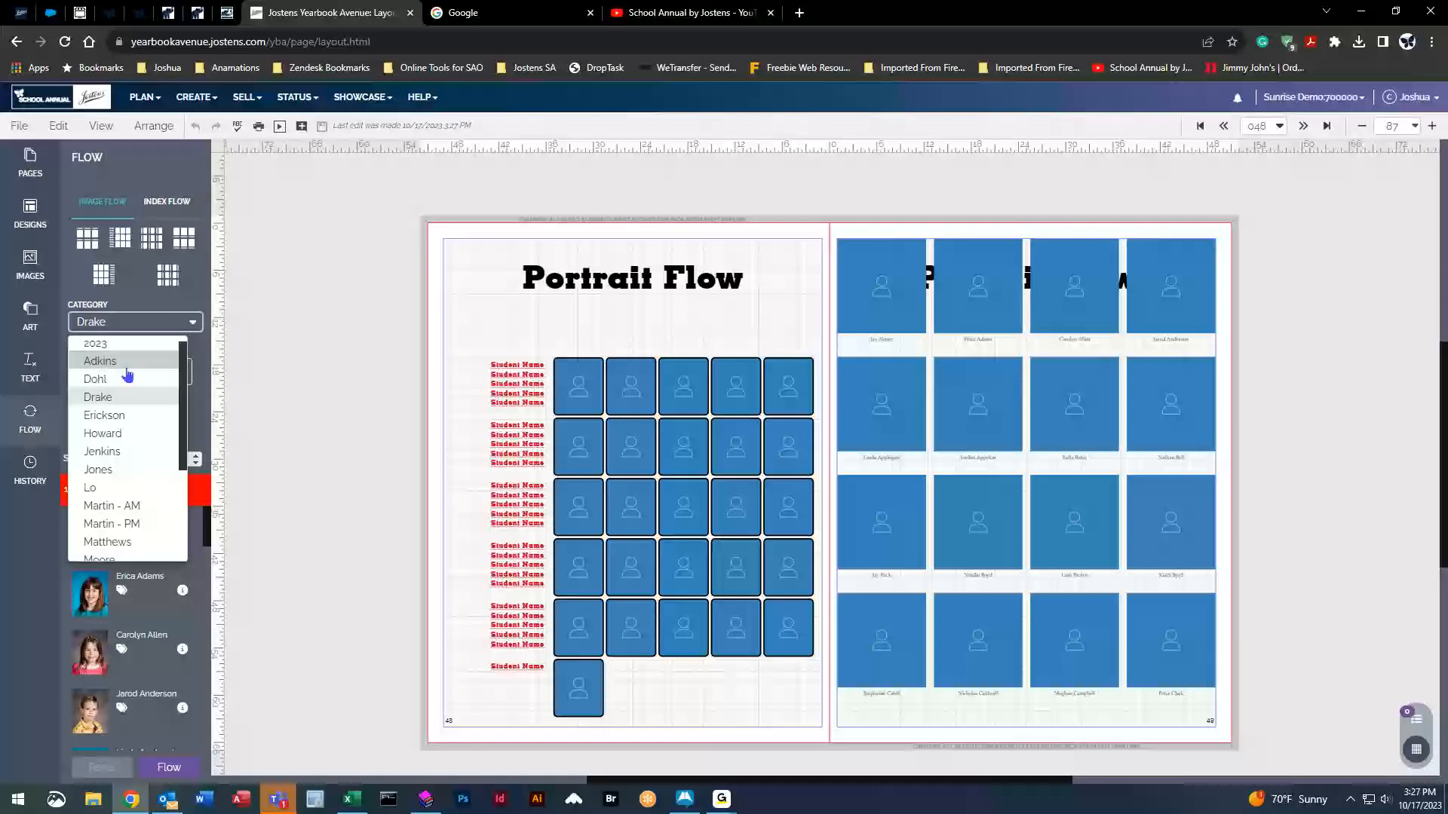
Set Mrs. Dohl's photo type to Student and flow the Dohl portraits onto page 48.
{"action": "left_click", "coordinate": [111, 386]}
{"action": "left_click", "coordinate": [182, 531]}
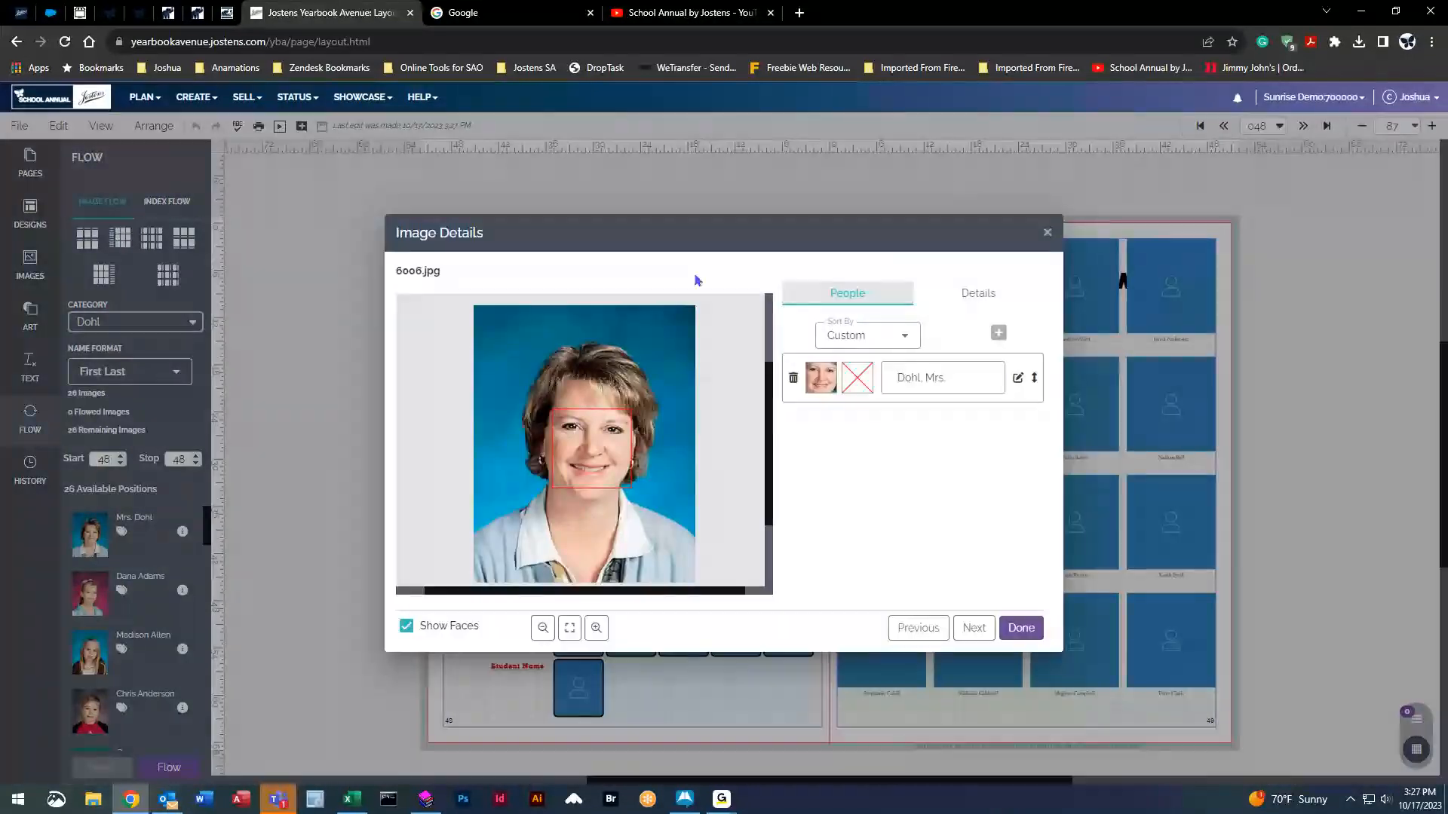
{"action": "left_click", "coordinate": [940, 304]}
{"action": "left_click", "coordinate": [969, 377]}
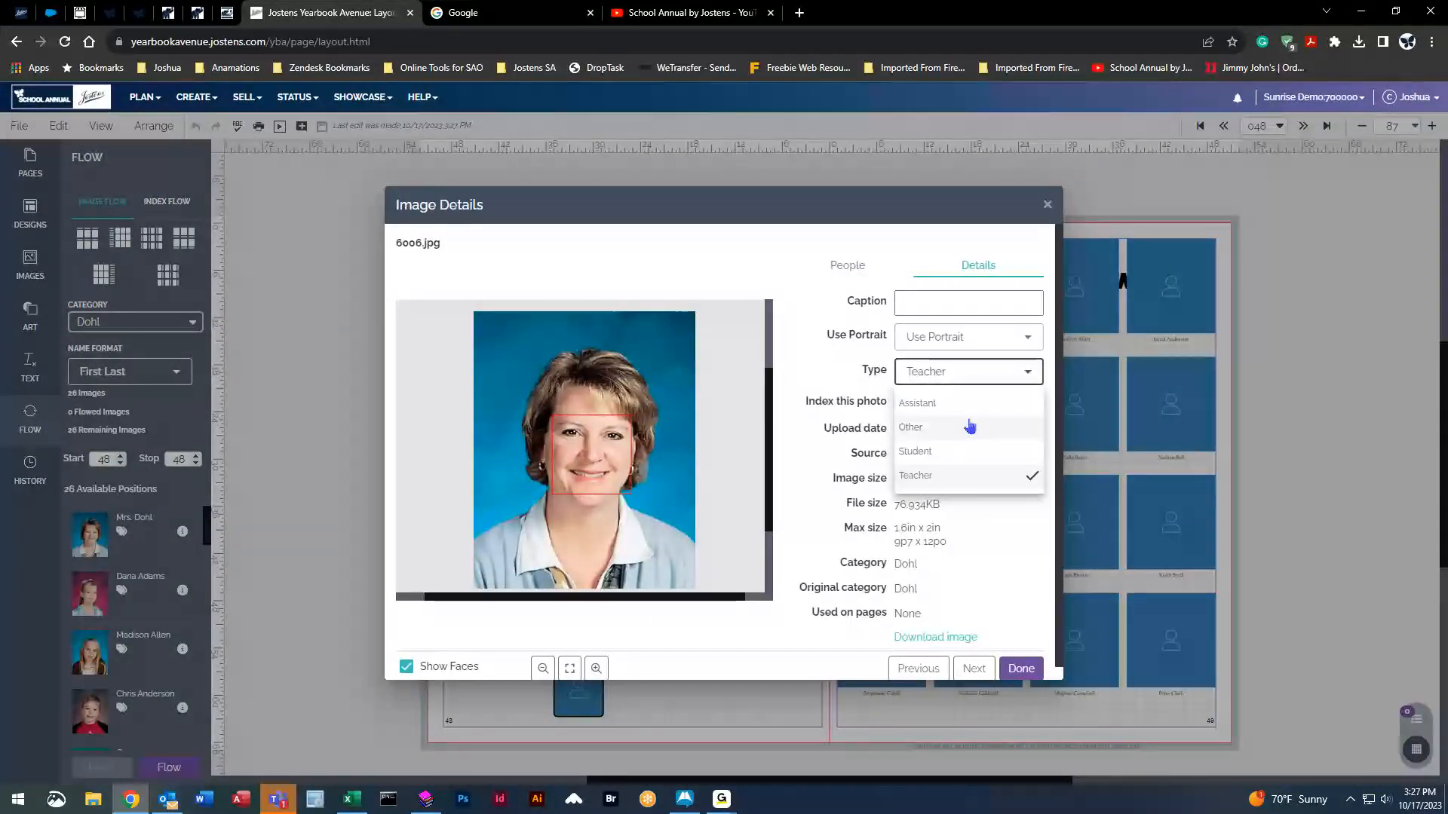
{"action": "left_click", "coordinate": [948, 452]}
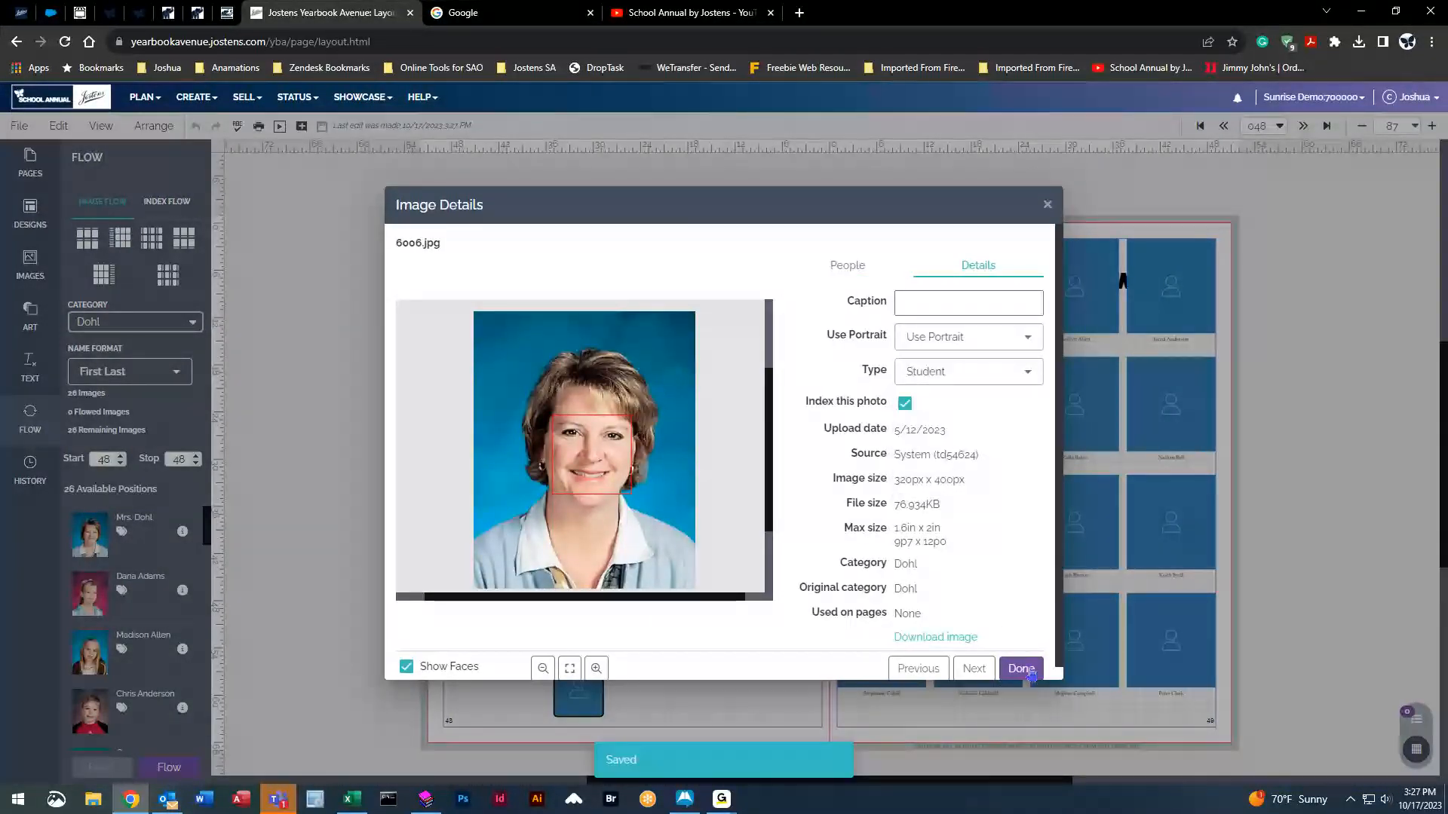
{"action": "left_click", "coordinate": [1021, 669]}
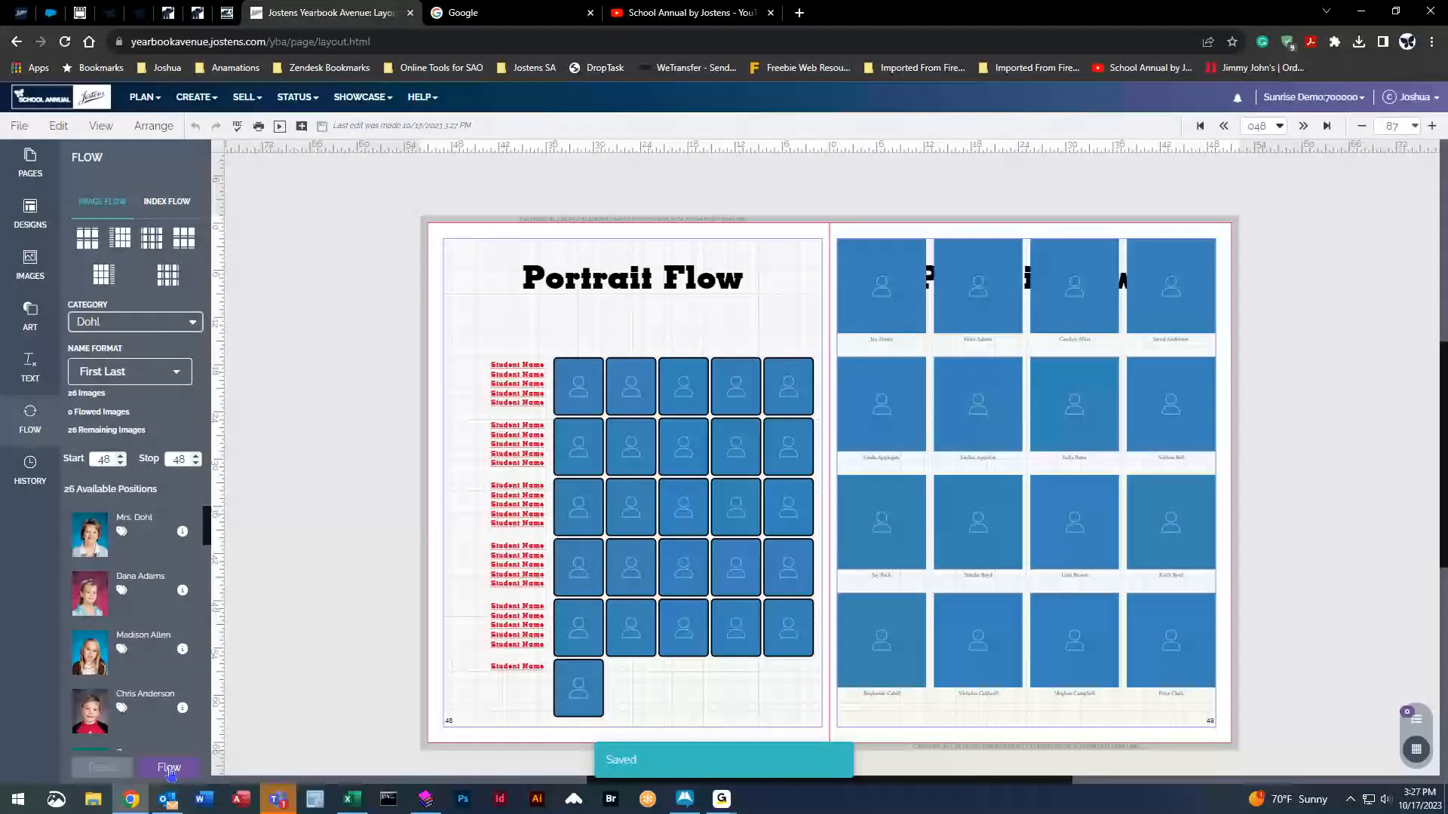
{"action": "left_click", "coordinate": [177, 768]}
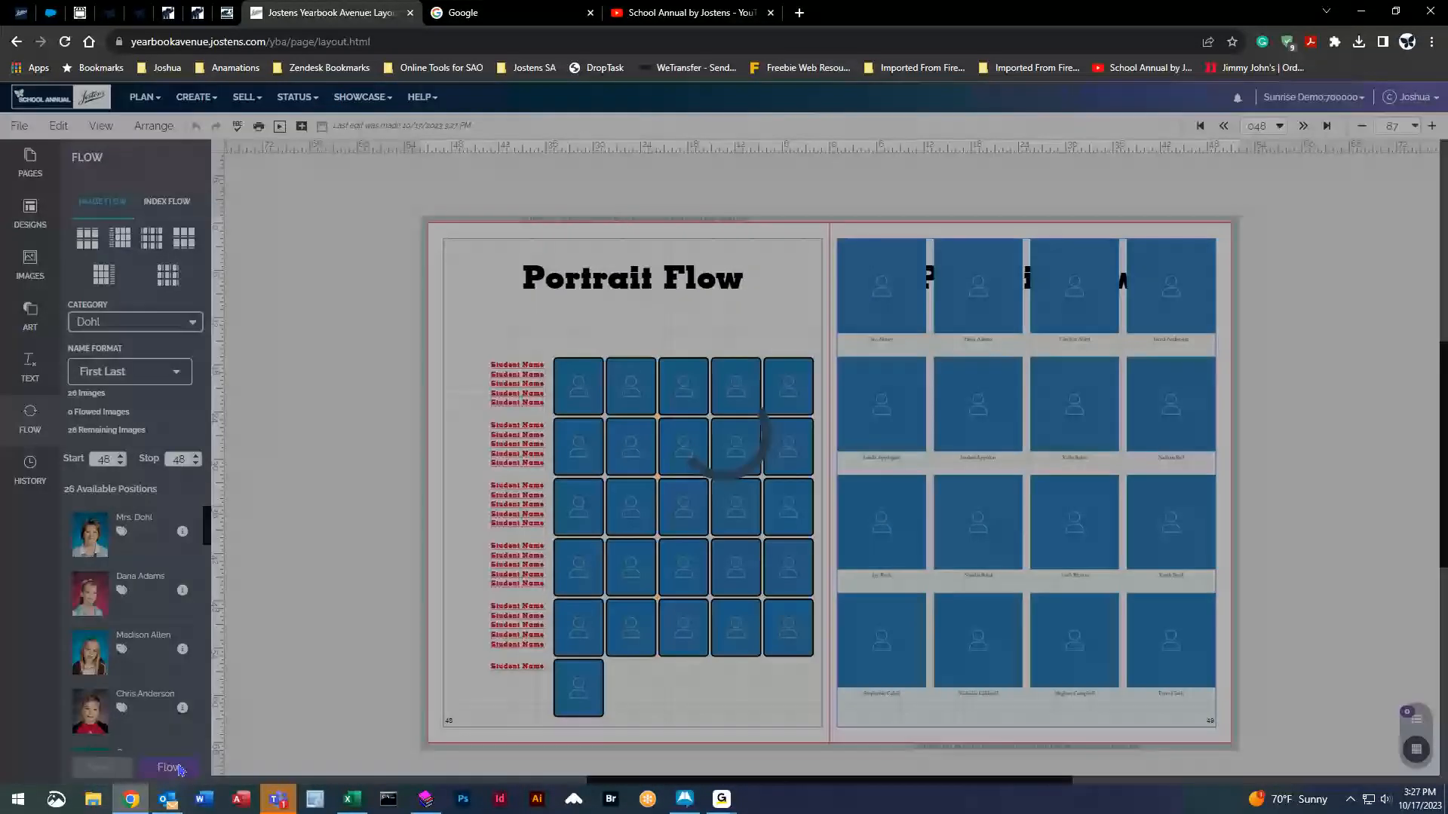
{"action": "left_click", "coordinate": [101, 767]}
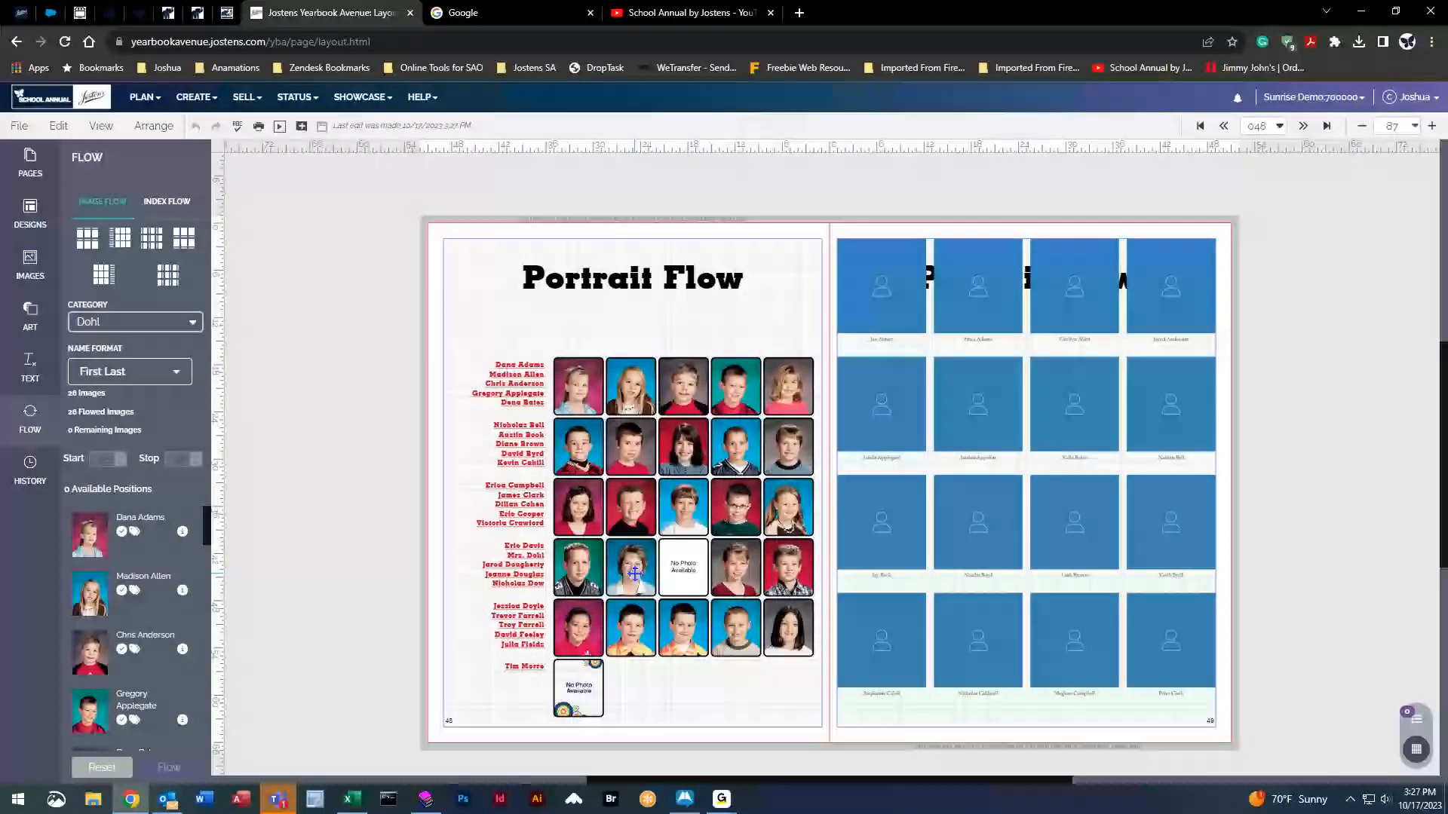
{"action": "left_click", "coordinate": [102, 769]}
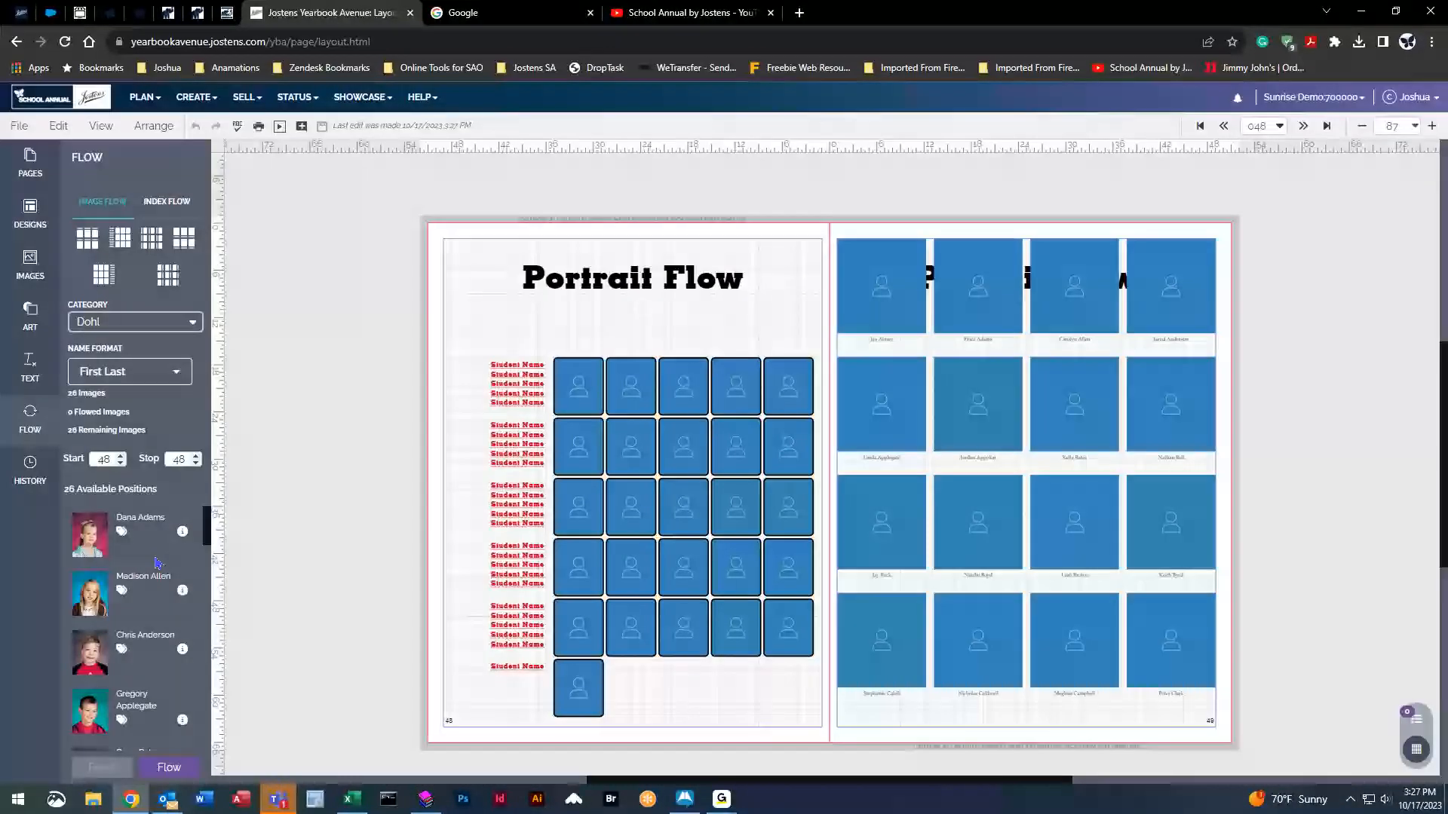
{"action": "scroll", "coordinate": [151, 663], "scroll_direction": "down", "scroll_amount": 10}
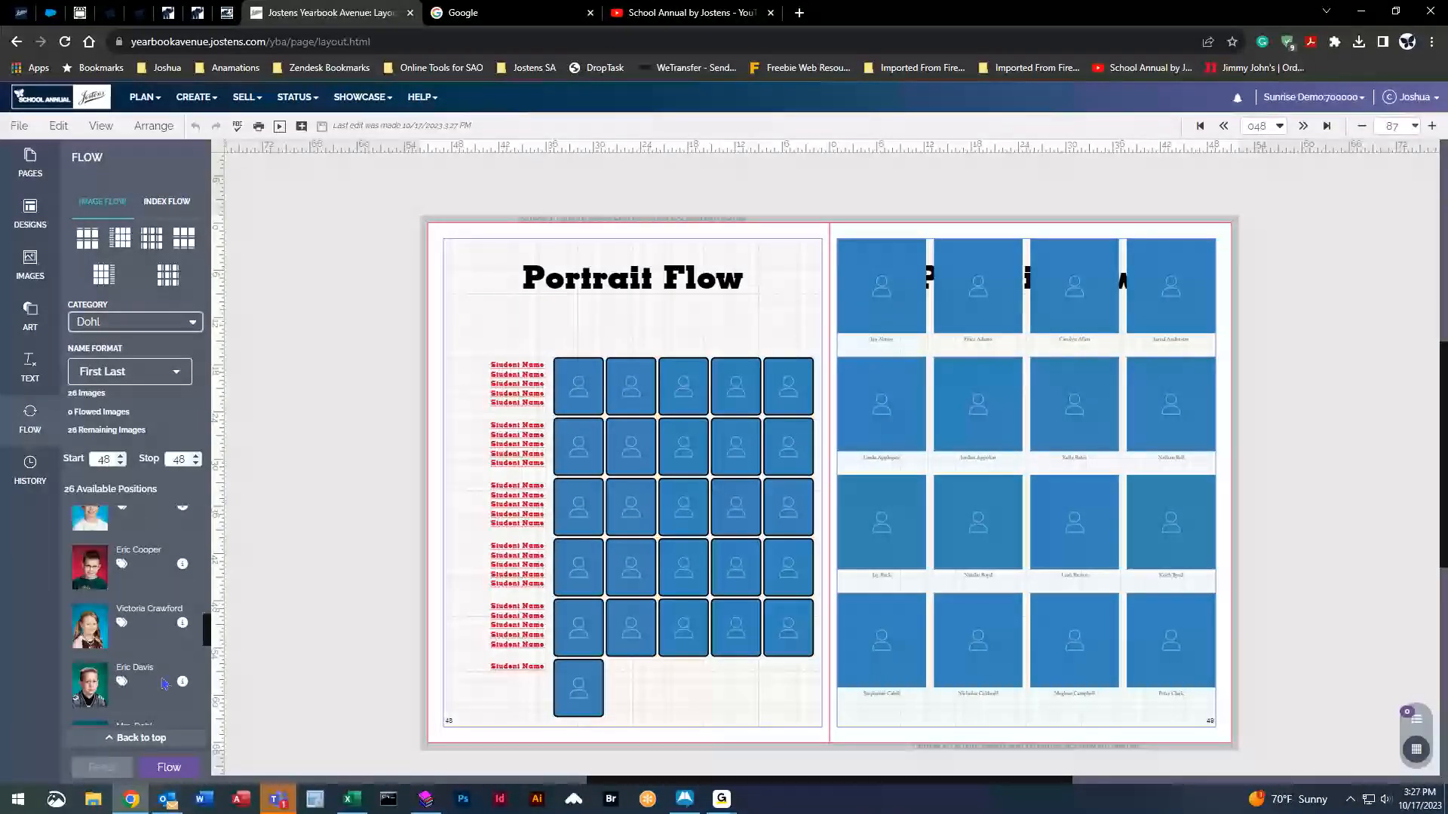
{"action": "scroll", "coordinate": [167, 685], "scroll_direction": "down", "scroll_amount": 1}
{"action": "left_click", "coordinate": [182, 569]}
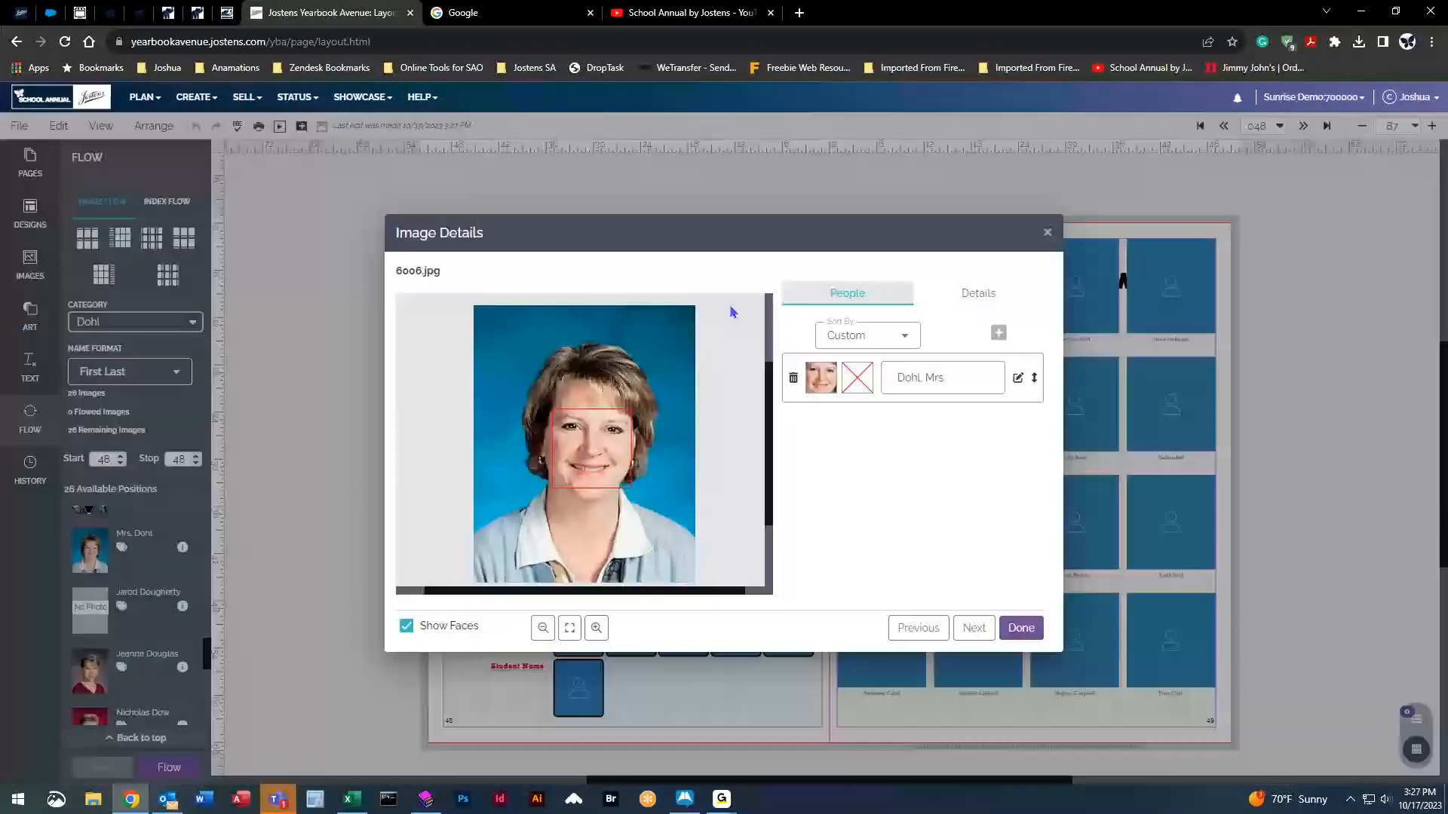
{"action": "left_click", "coordinate": [980, 268]}
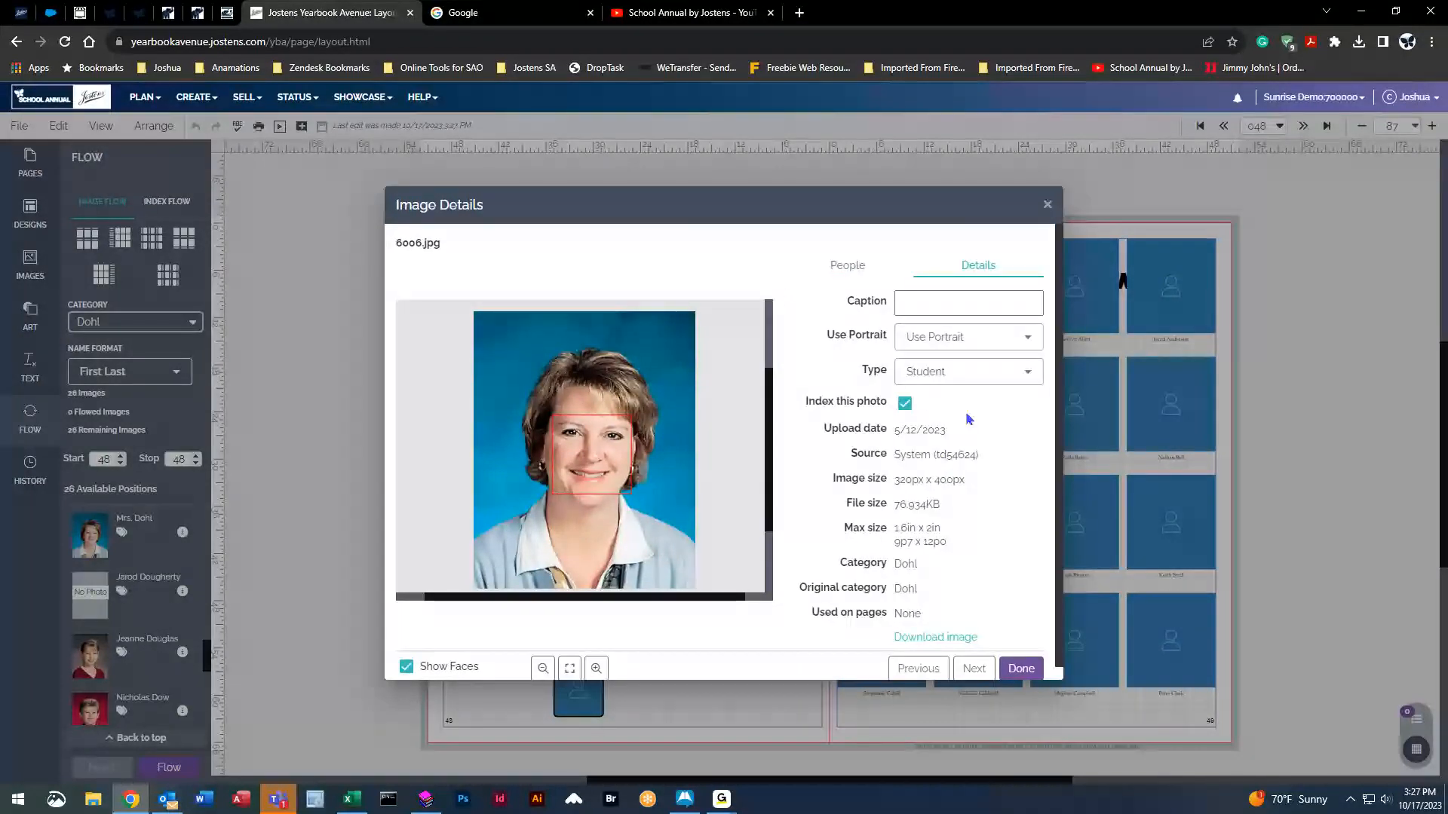
{"action": "left_click", "coordinate": [956, 373]}
{"action": "left_click", "coordinate": [946, 483]}
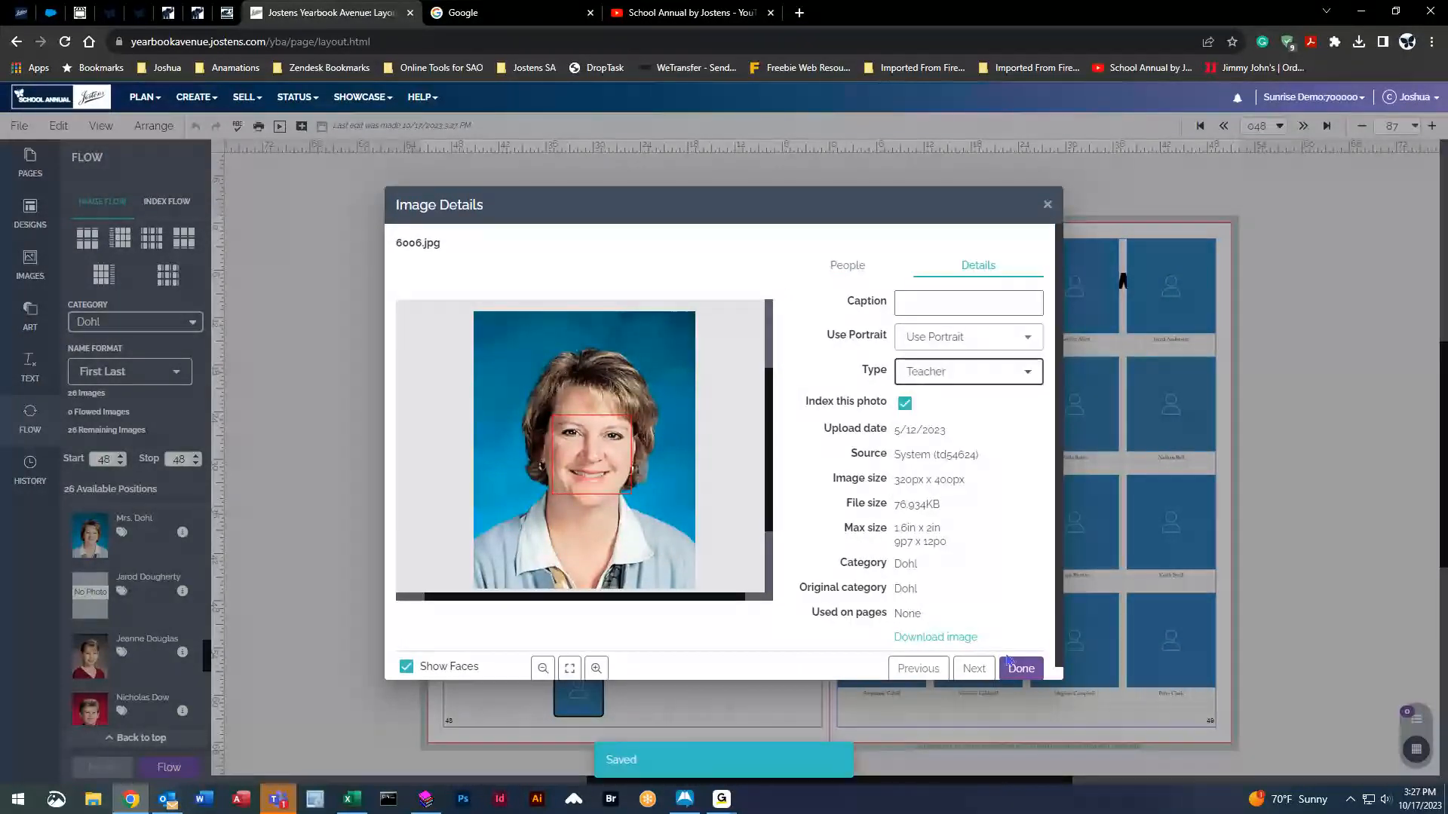
{"action": "left_click", "coordinate": [1022, 668]}
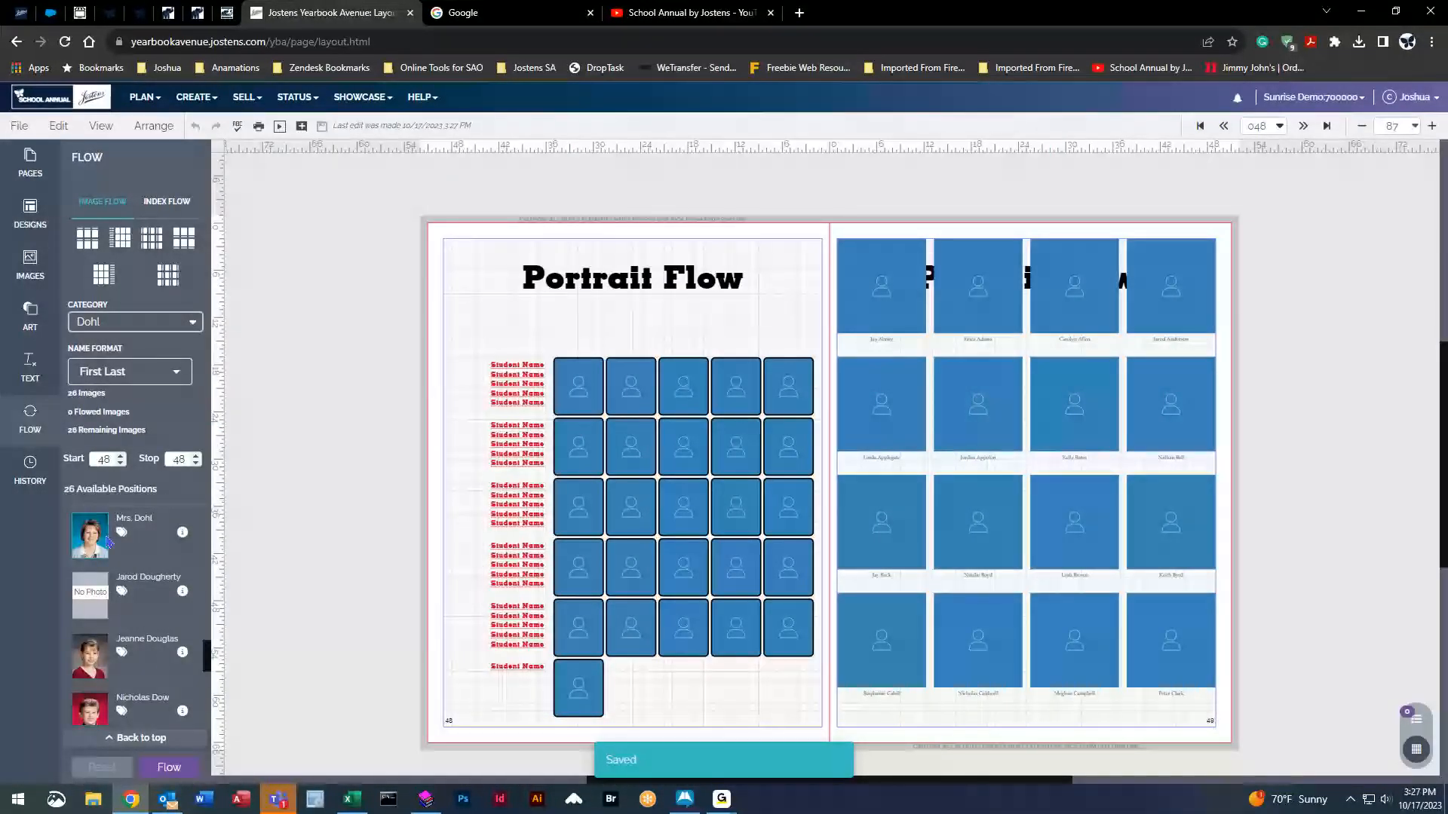
{"action": "left_click", "coordinate": [179, 766]}
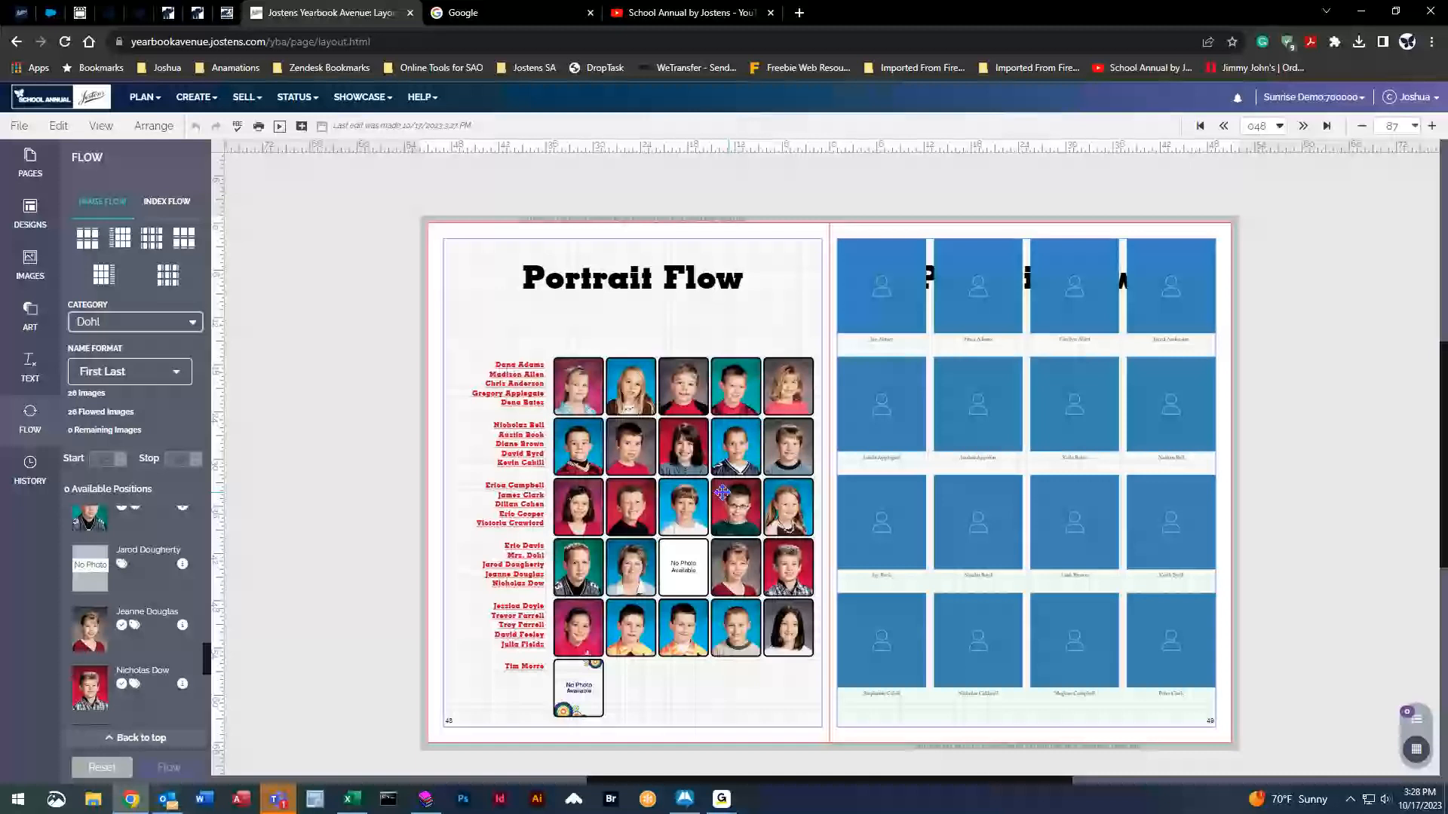
Reflow the Dohl portraits, then clear page 48 to placeholders and select page 49's grid.
{"action": "left_click", "coordinate": [93, 768]}
{"action": "left_click", "coordinate": [163, 772]}
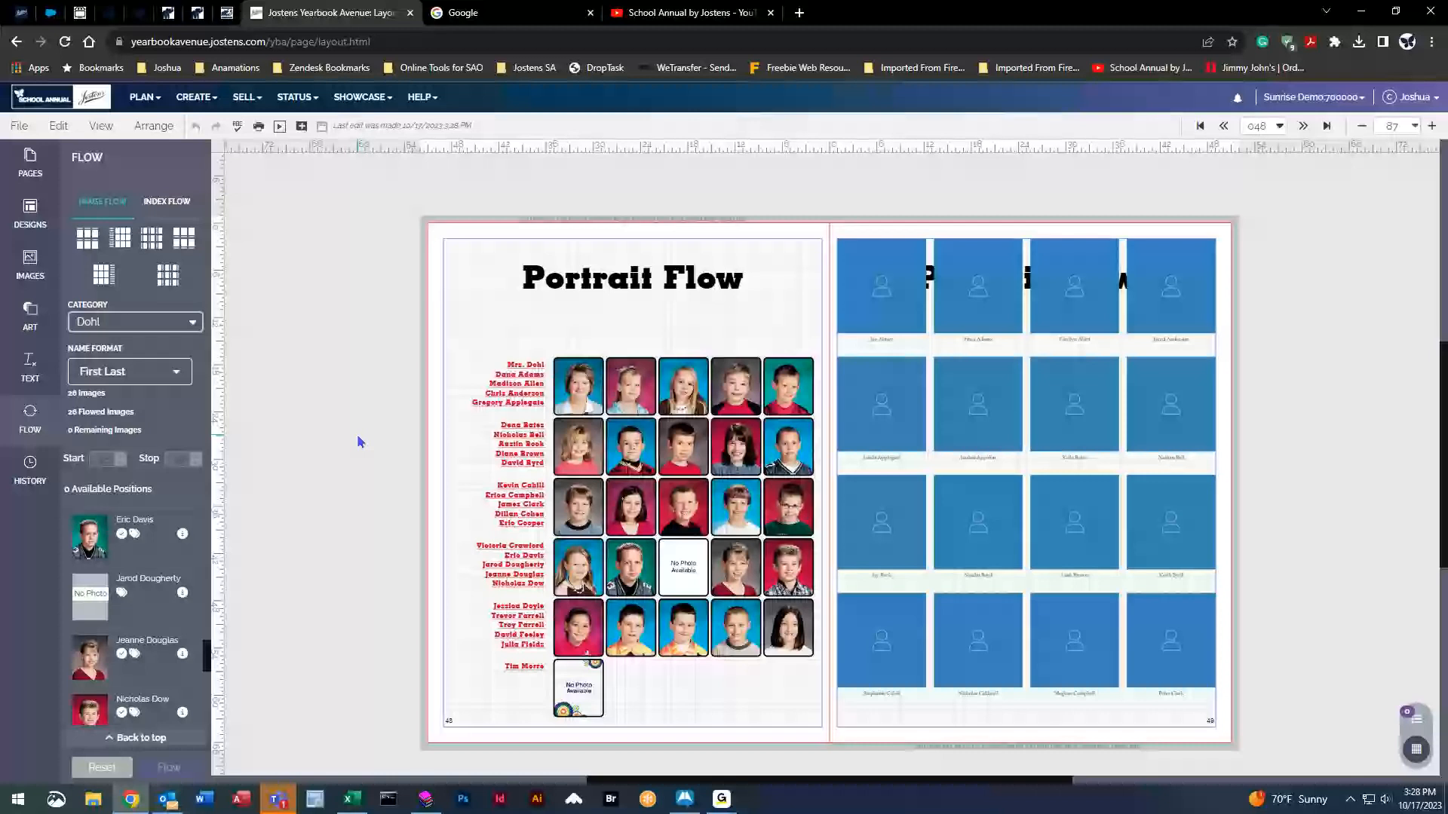
{"action": "left_click", "coordinate": [101, 767]}
{"action": "left_click", "coordinate": [872, 350]}
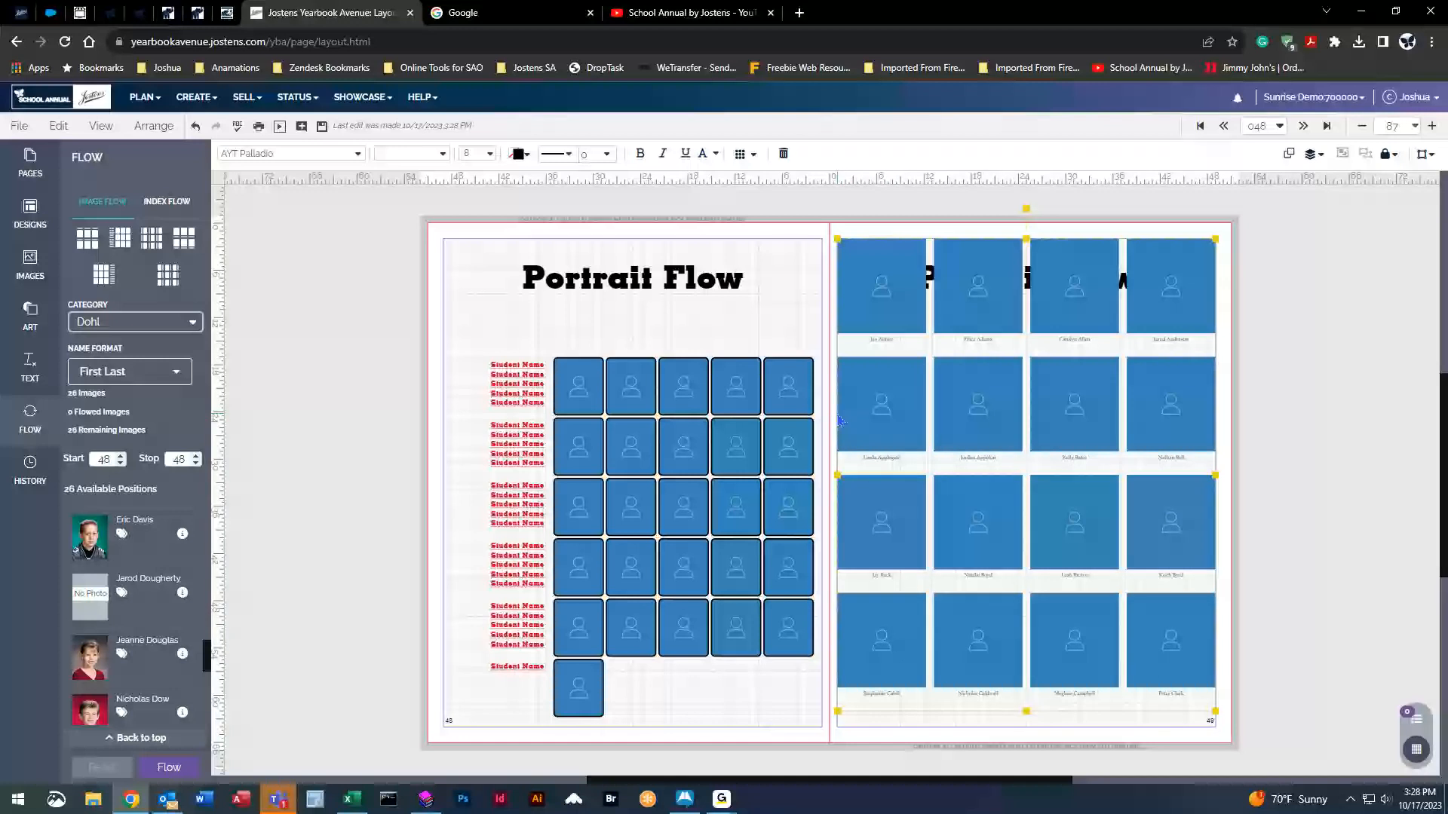
Open Flow Options for page 49's 4×4 grid of 11p3 by 12p0 portraits.
{"action": "left_click", "coordinate": [741, 153]}
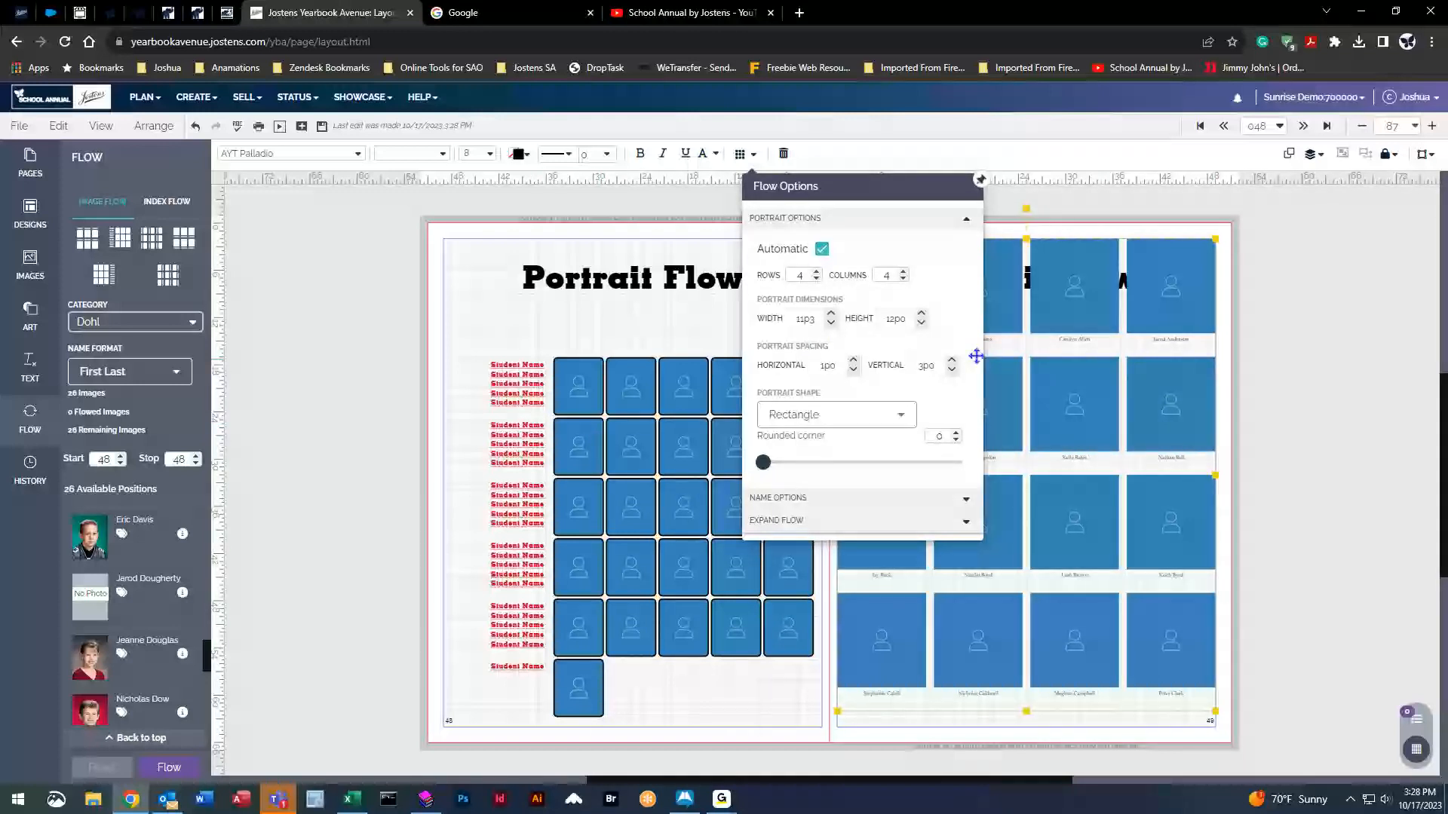
Resize page 49's portraits to 7p3 by 9p0 and expand the grid to 5 rows by 5 columns.
{"action": "left_click", "coordinate": [830, 323]}
{"action": "left_click", "coordinate": [830, 323]}
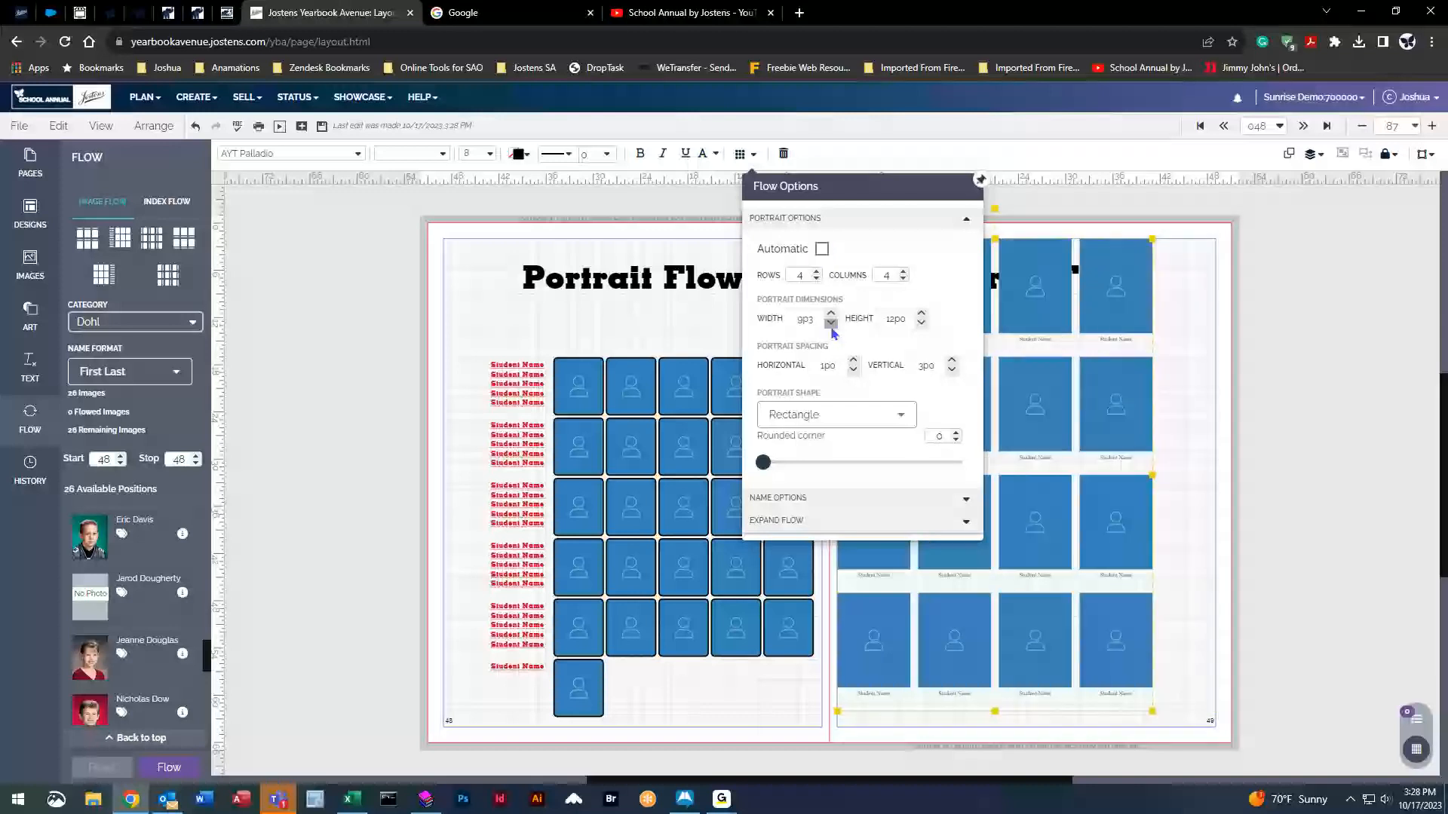
{"action": "left_click", "coordinate": [830, 324]}
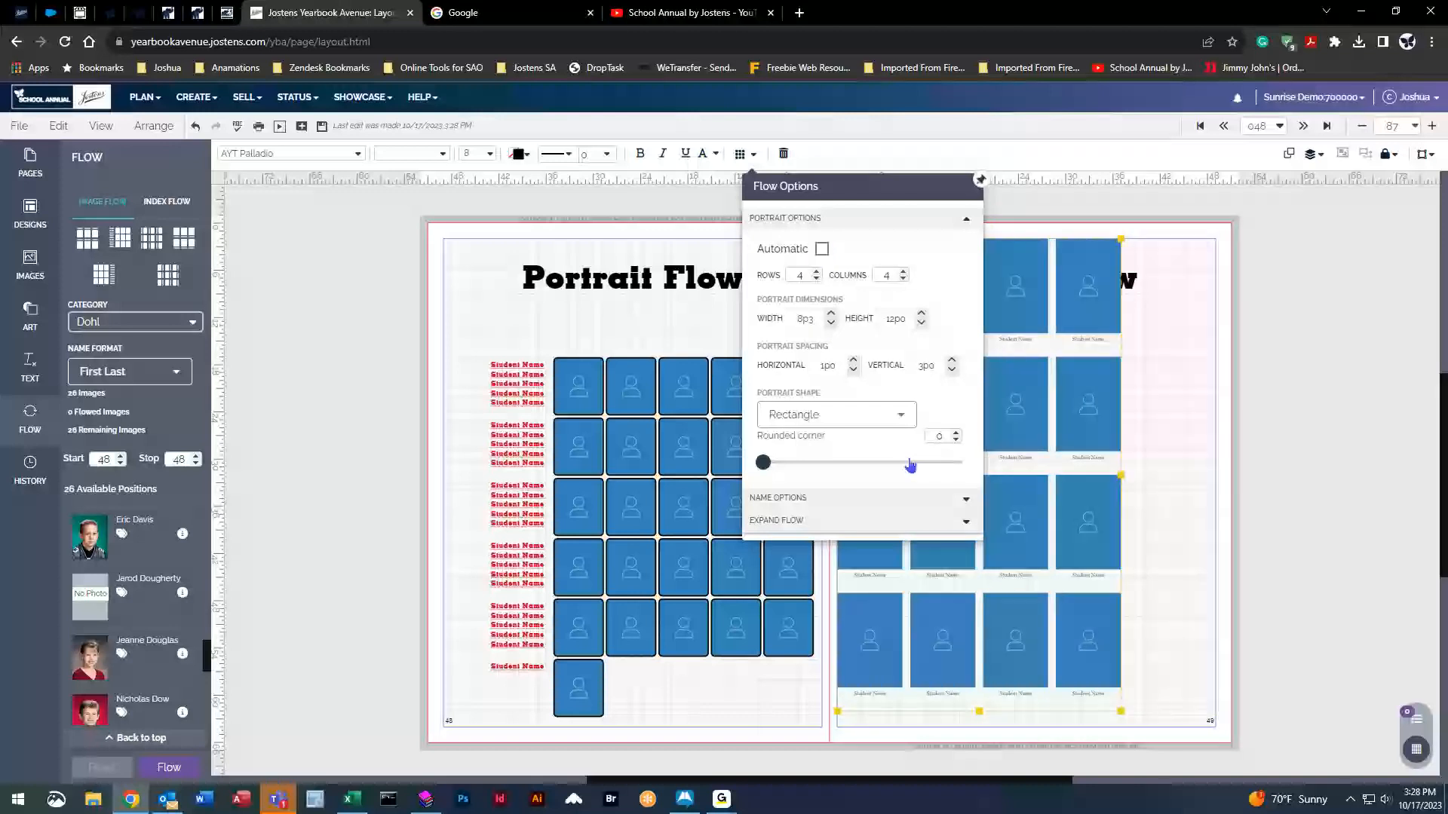
{"action": "left_click", "coordinate": [921, 324]}
{"action": "left_click", "coordinate": [921, 323]}
{"action": "left_click", "coordinate": [920, 323]}
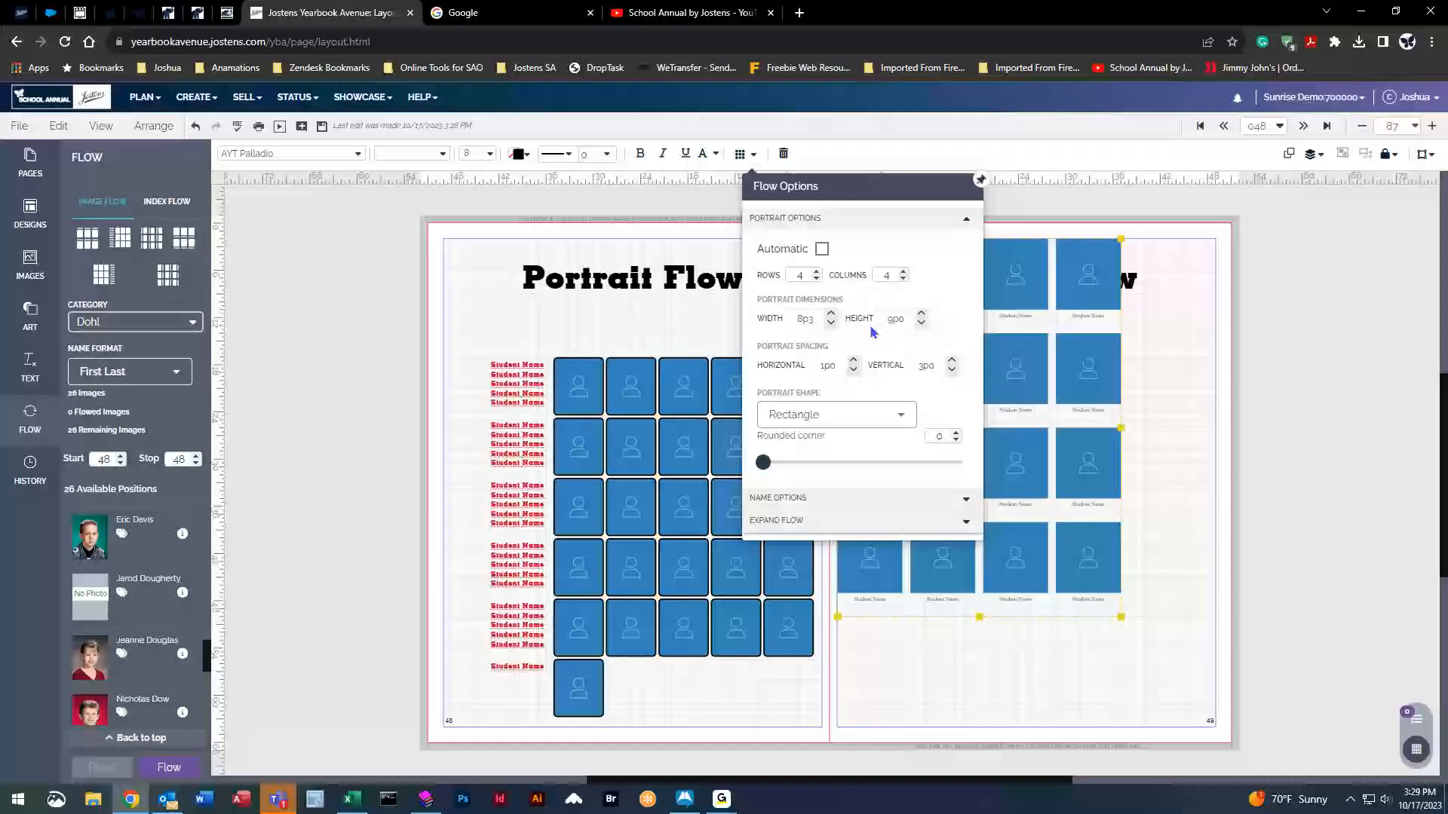
{"action": "left_click", "coordinate": [830, 323]}
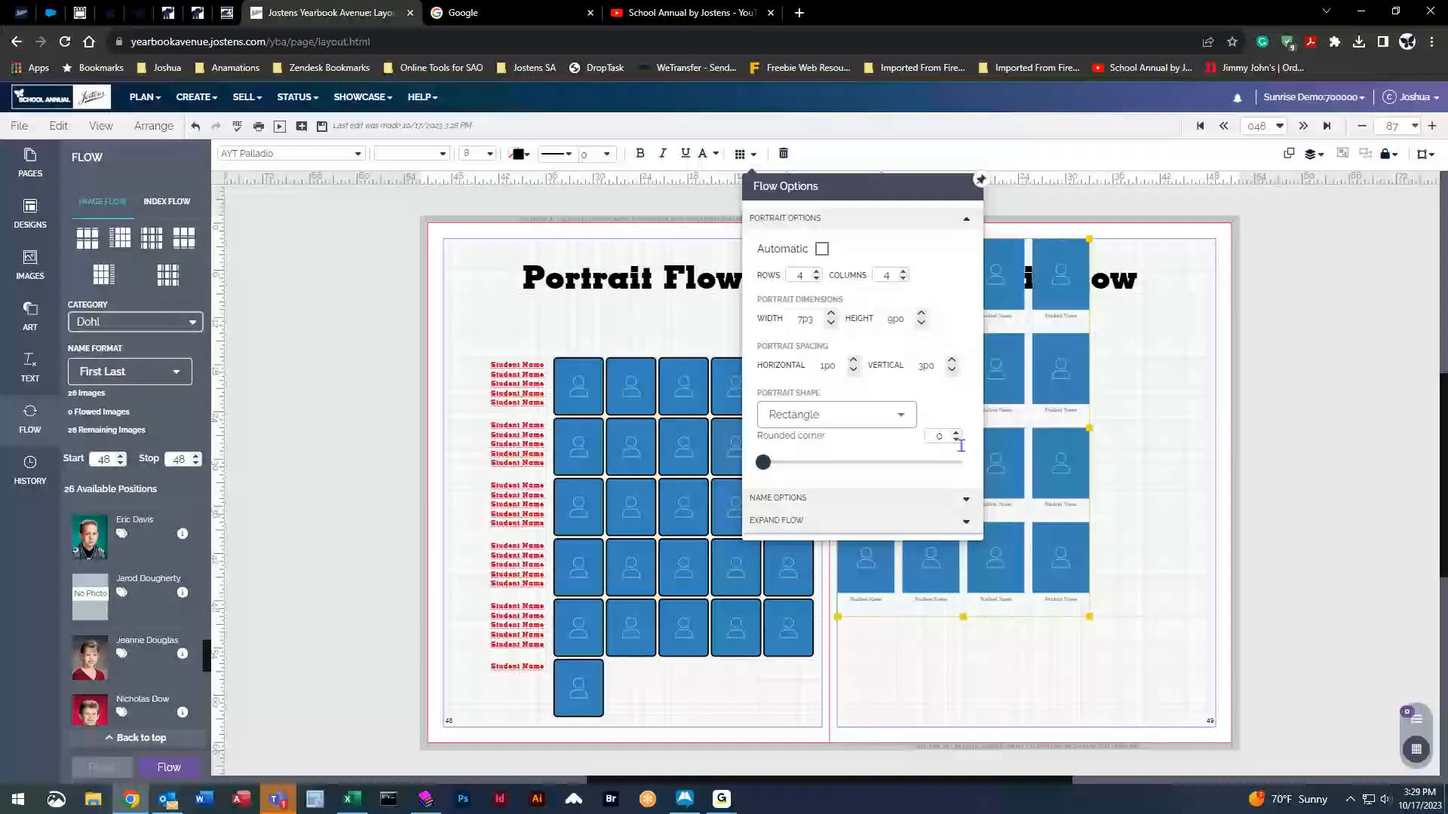
{"action": "left_click", "coordinate": [816, 272]}
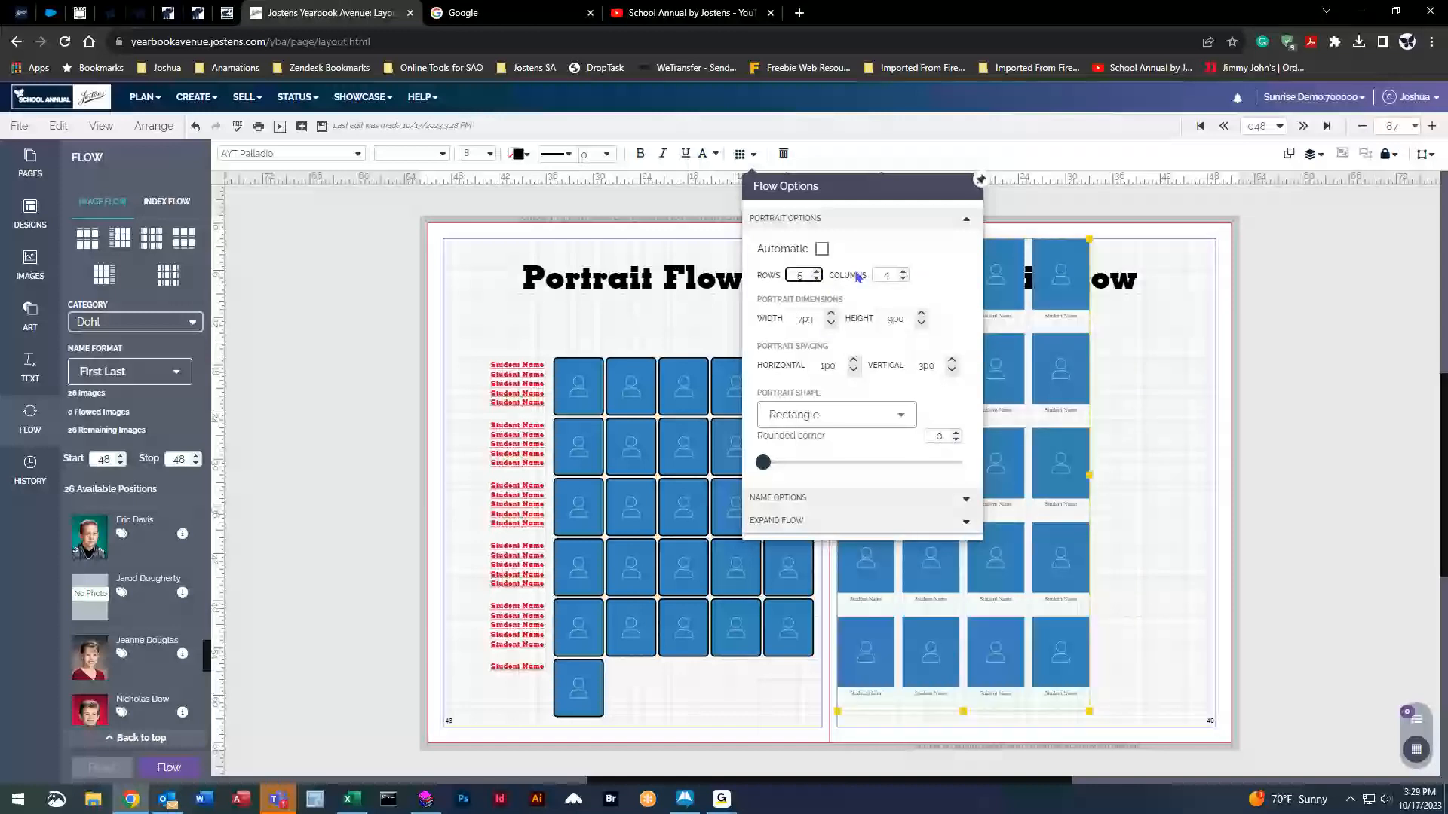
{"action": "left_click", "coordinate": [902, 271]}
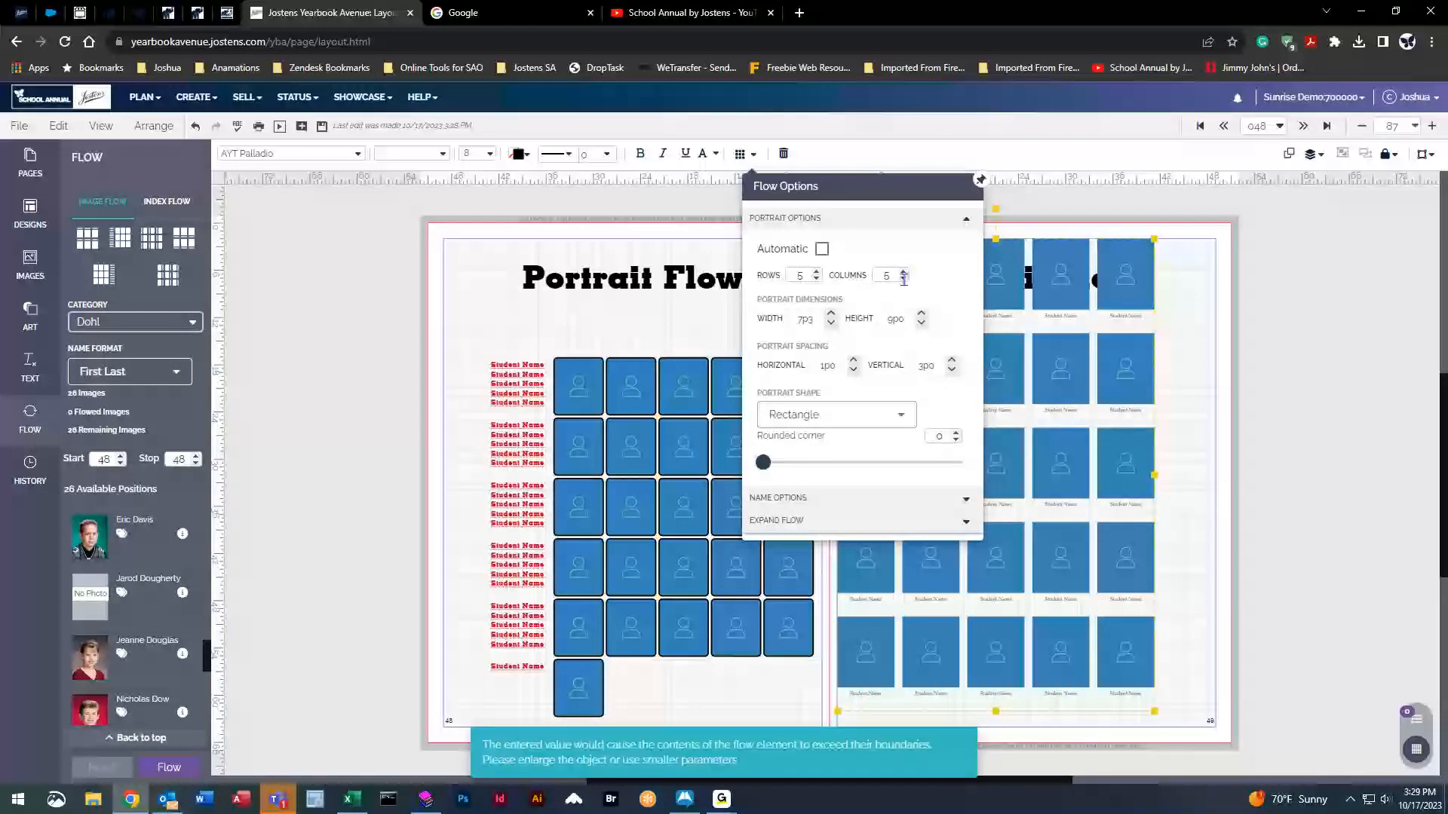
{"action": "left_click", "coordinate": [902, 272]}
Reposition the right-page portrait grid and set the portrait width to 700.
{"action": "left_click_drag", "start_coordinate": [1131, 287], "coordinate": [915, 252]}
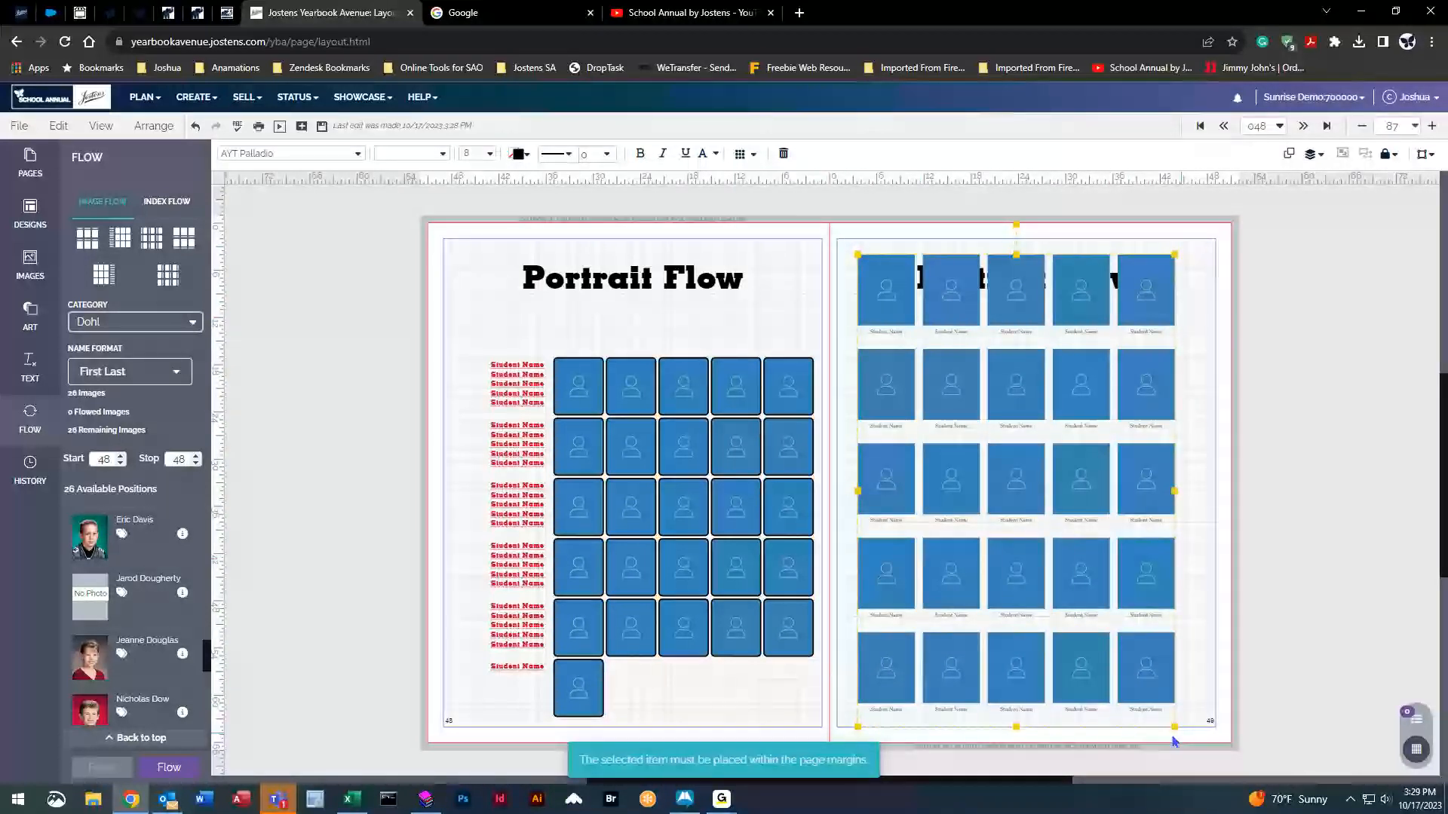
{"action": "left_click_drag", "start_coordinate": [1138, 304], "coordinate": [1136, 304]}
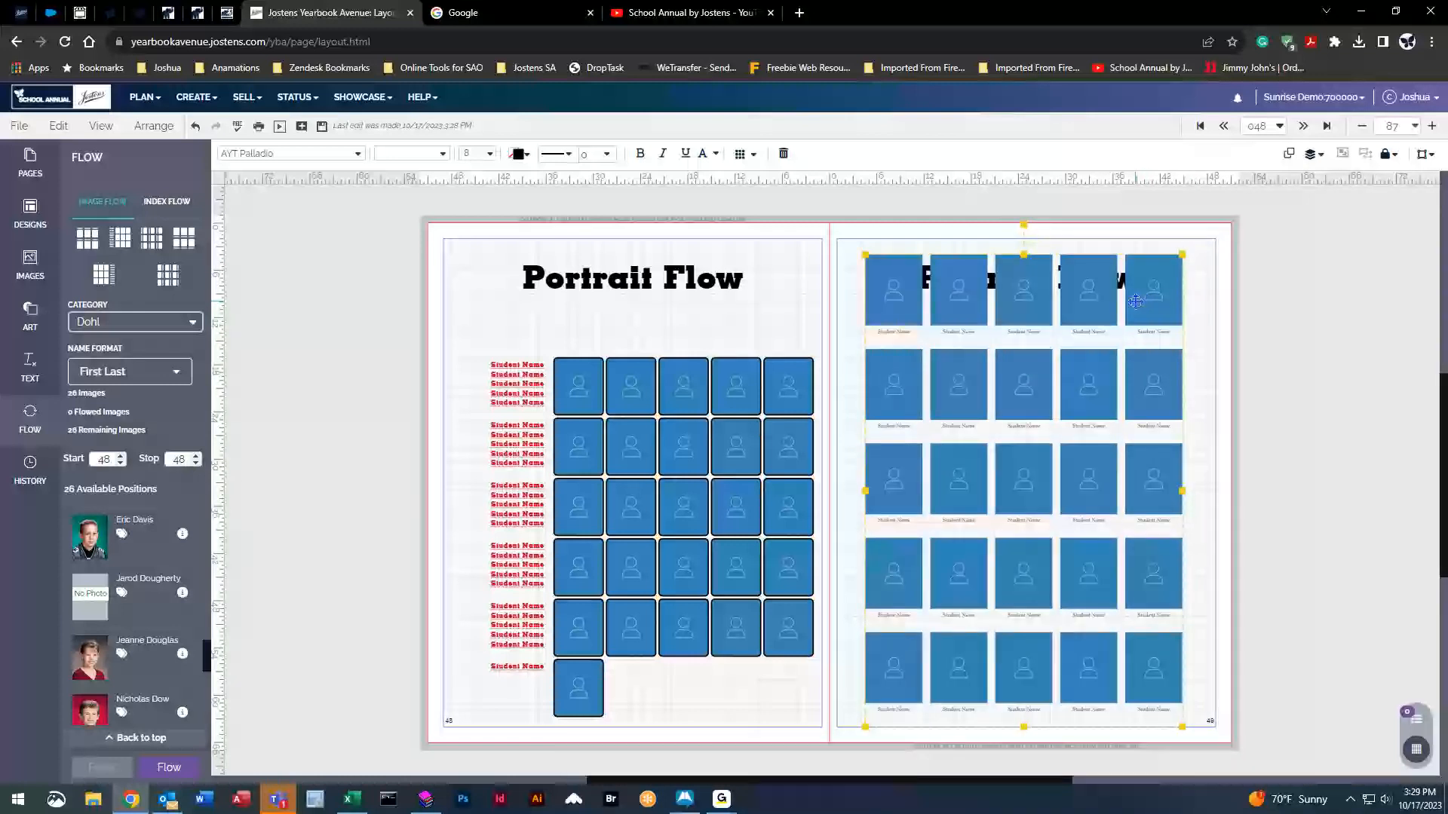
{"action": "left_click_drag", "start_coordinate": [1135, 302], "coordinate": [1170, 308]}
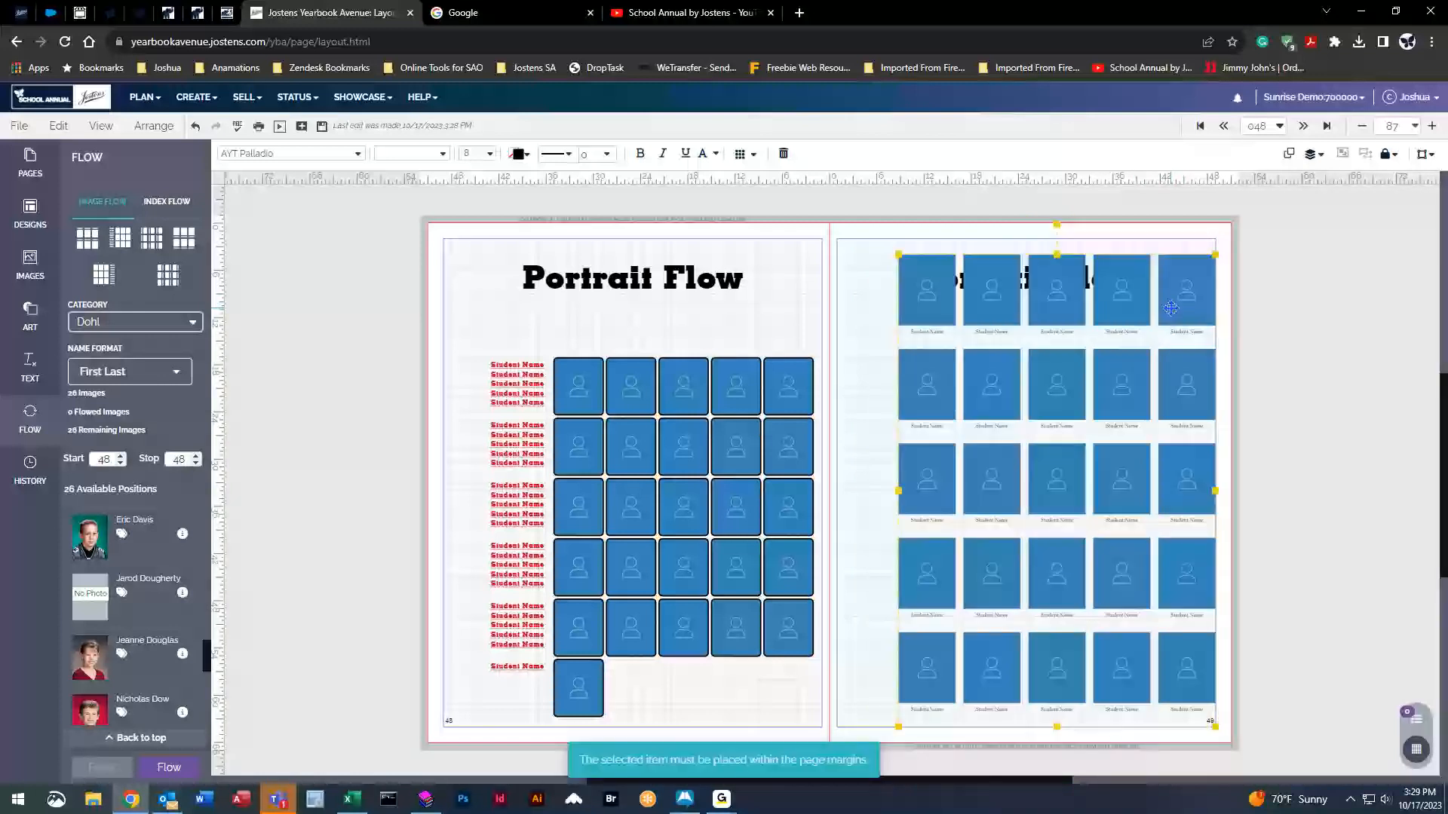
{"action": "left_click", "coordinate": [741, 153]}
{"action": "left_click", "coordinate": [909, 279]}
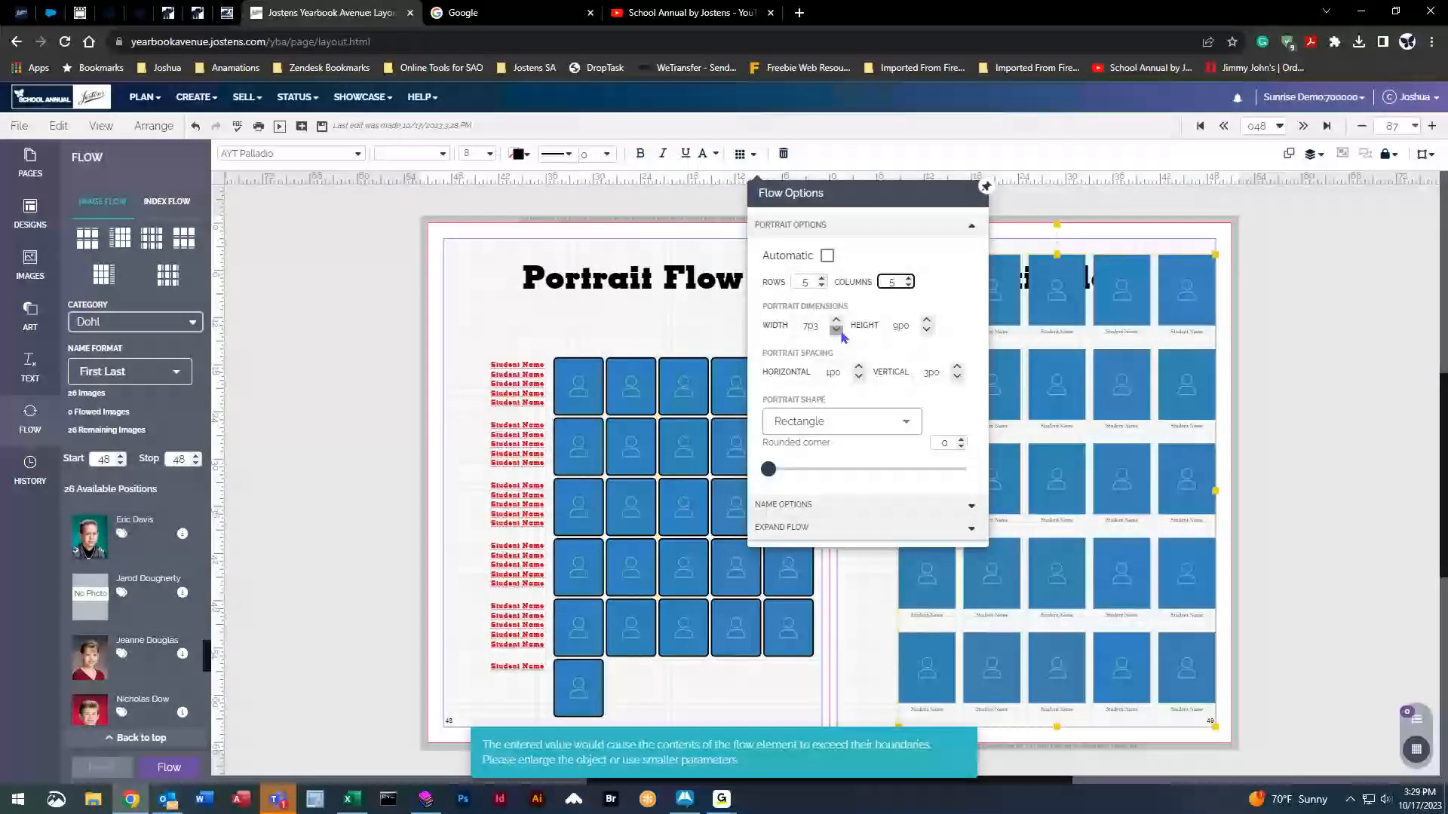
{"action": "left_click", "coordinate": [814, 328]}
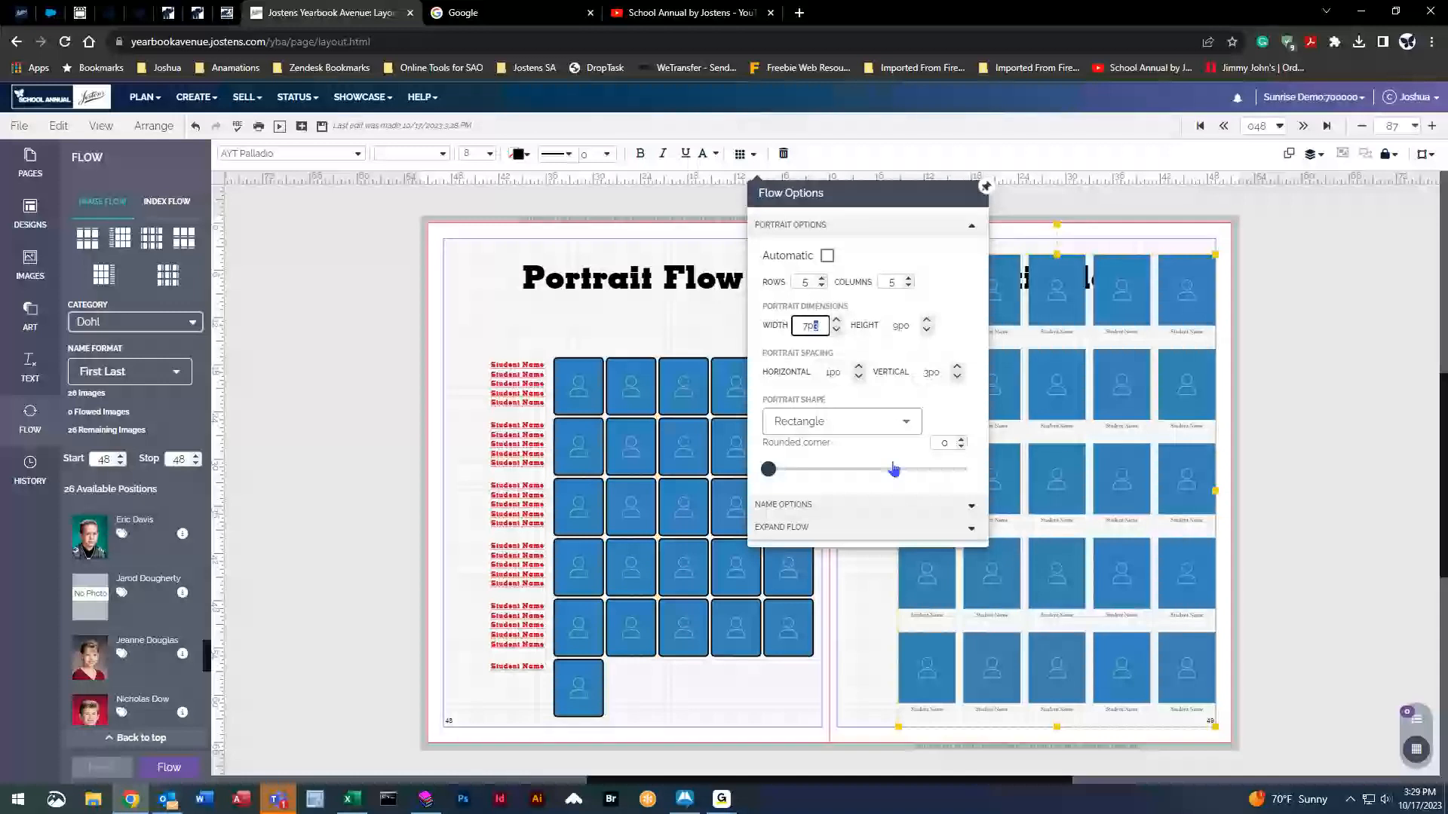
{"action": "key", "text": "Return"}
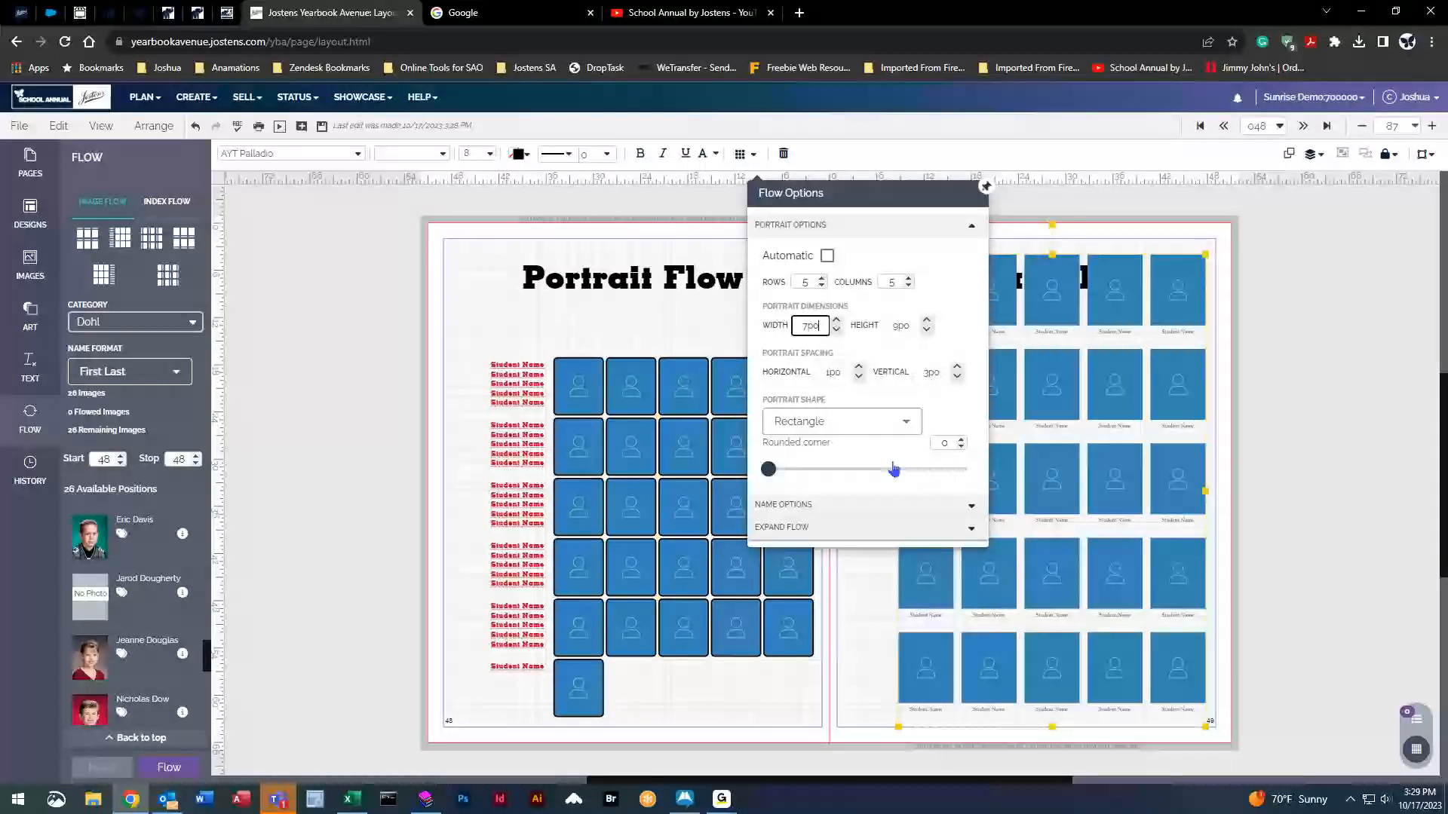
Change the grid to six columns and make the flow start and stop on page 49.
{"action": "left_click_drag", "start_coordinate": [1127, 420], "coordinate": [1149, 420]}
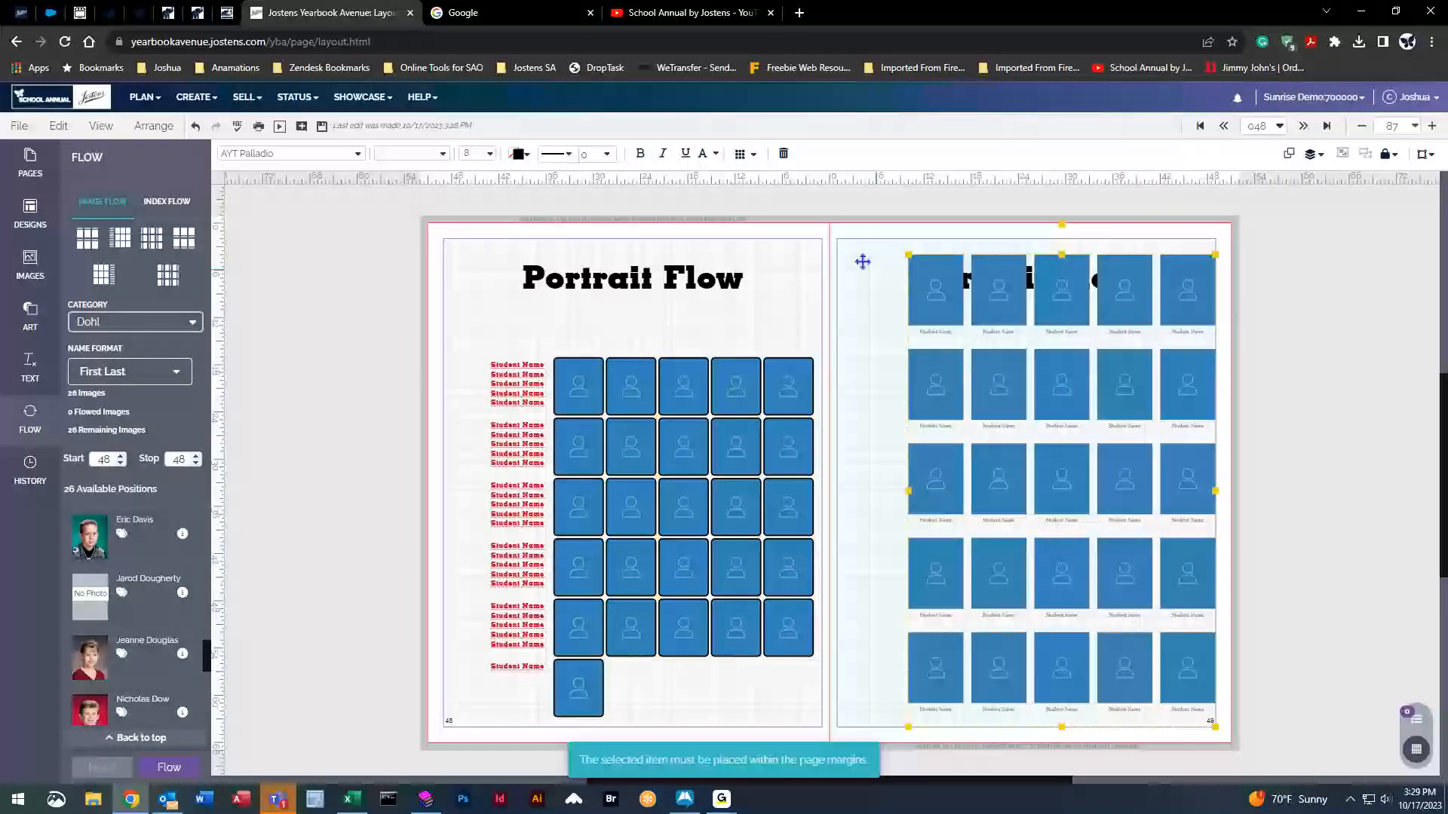
{"action": "left_click", "coordinate": [739, 153]}
{"action": "left_click", "coordinate": [918, 278]}
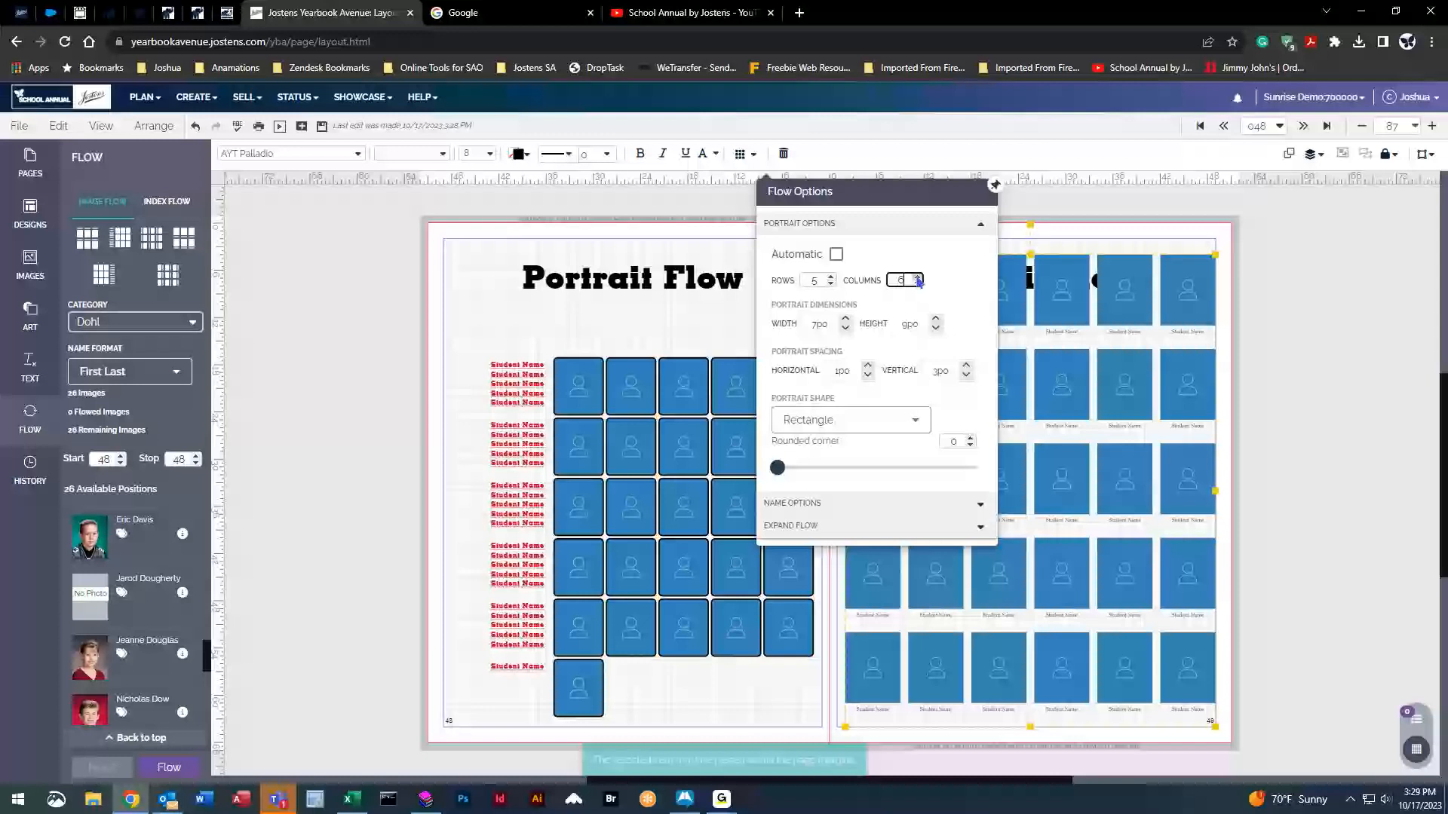
{"action": "key", "text": "Return"}
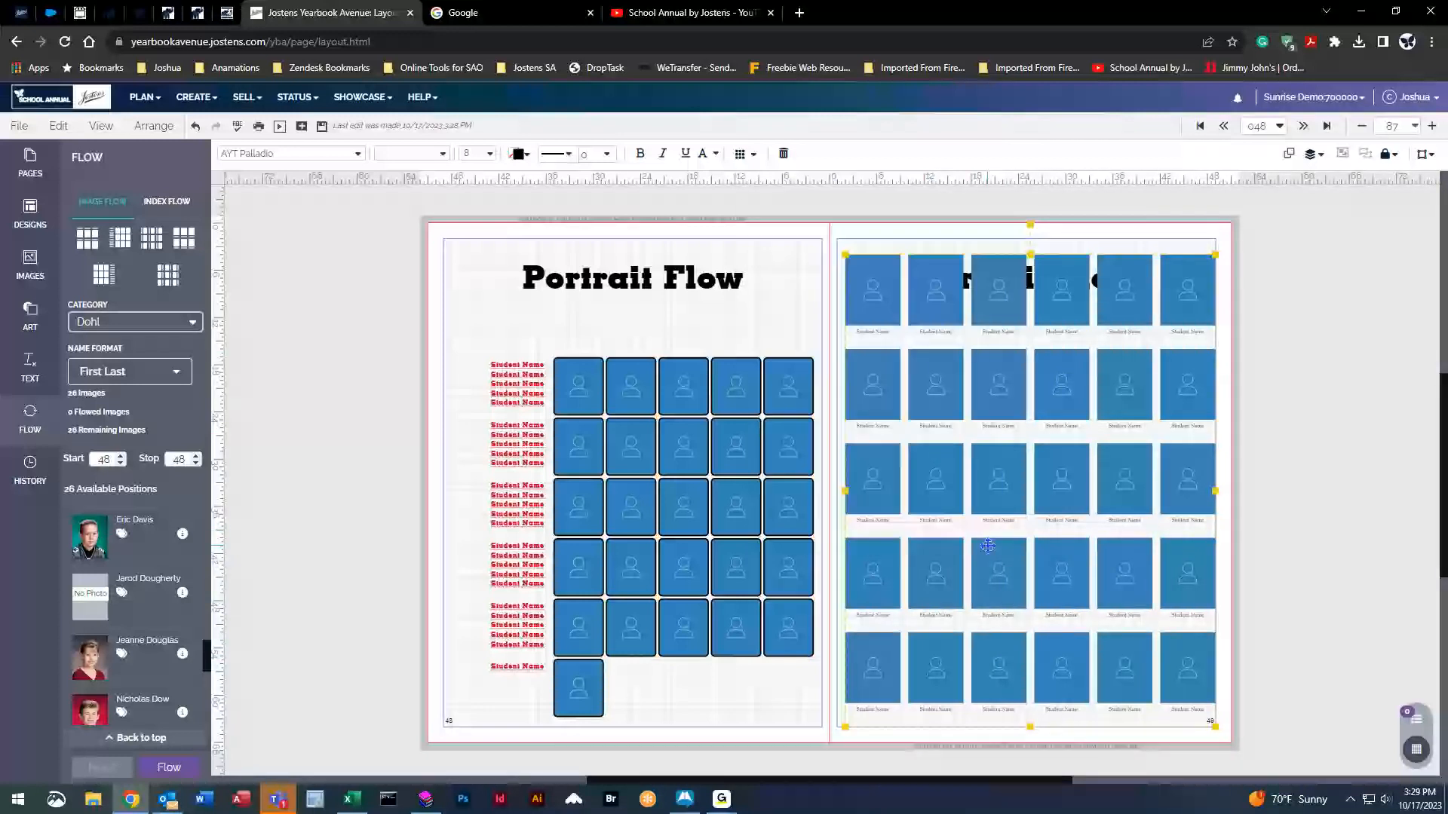
{"action": "left_click_drag", "start_coordinate": [1015, 389], "coordinate": [1012, 389]}
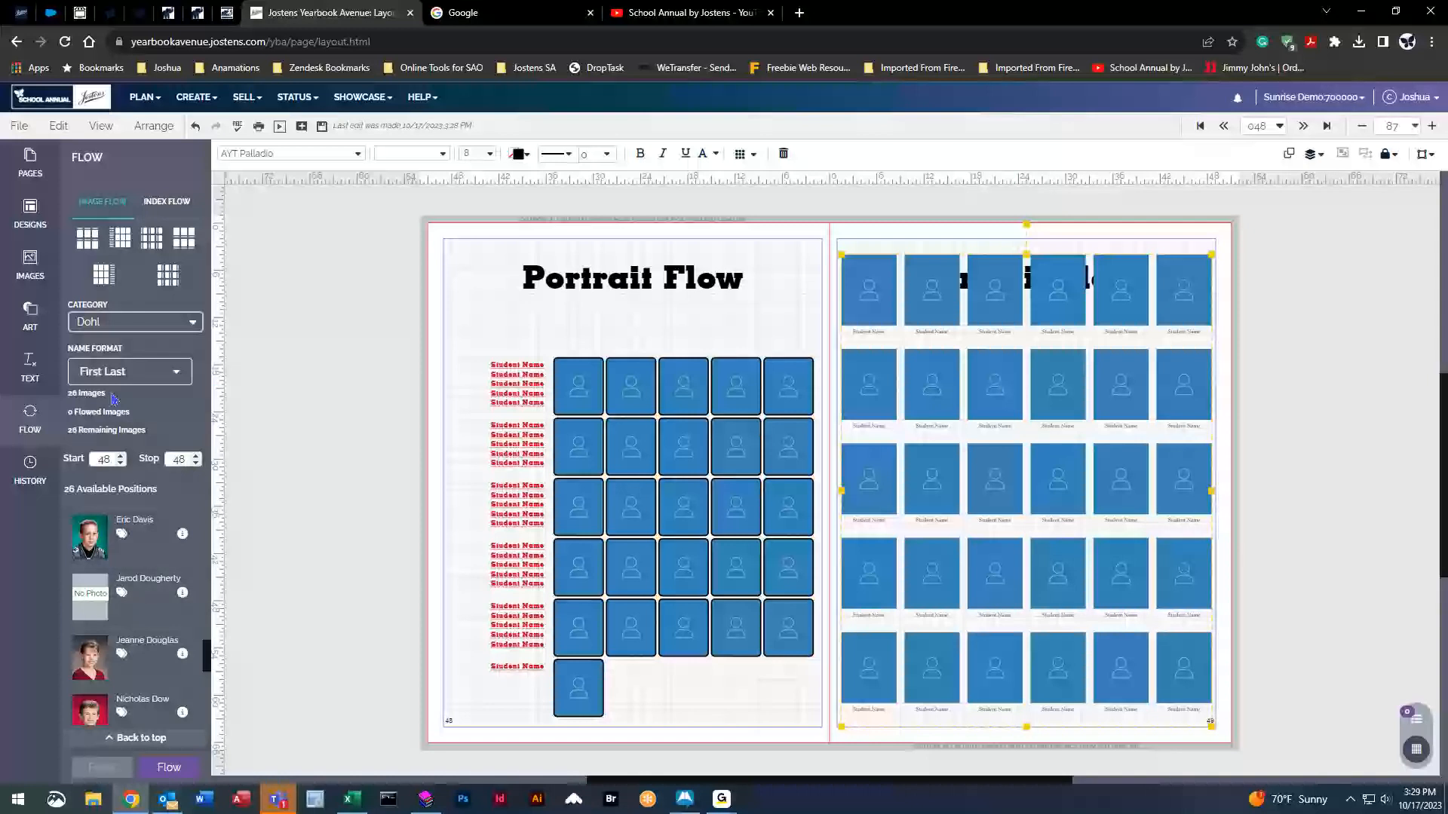
{"action": "left_click", "coordinate": [120, 455]}
{"action": "left_click", "coordinate": [196, 457]}
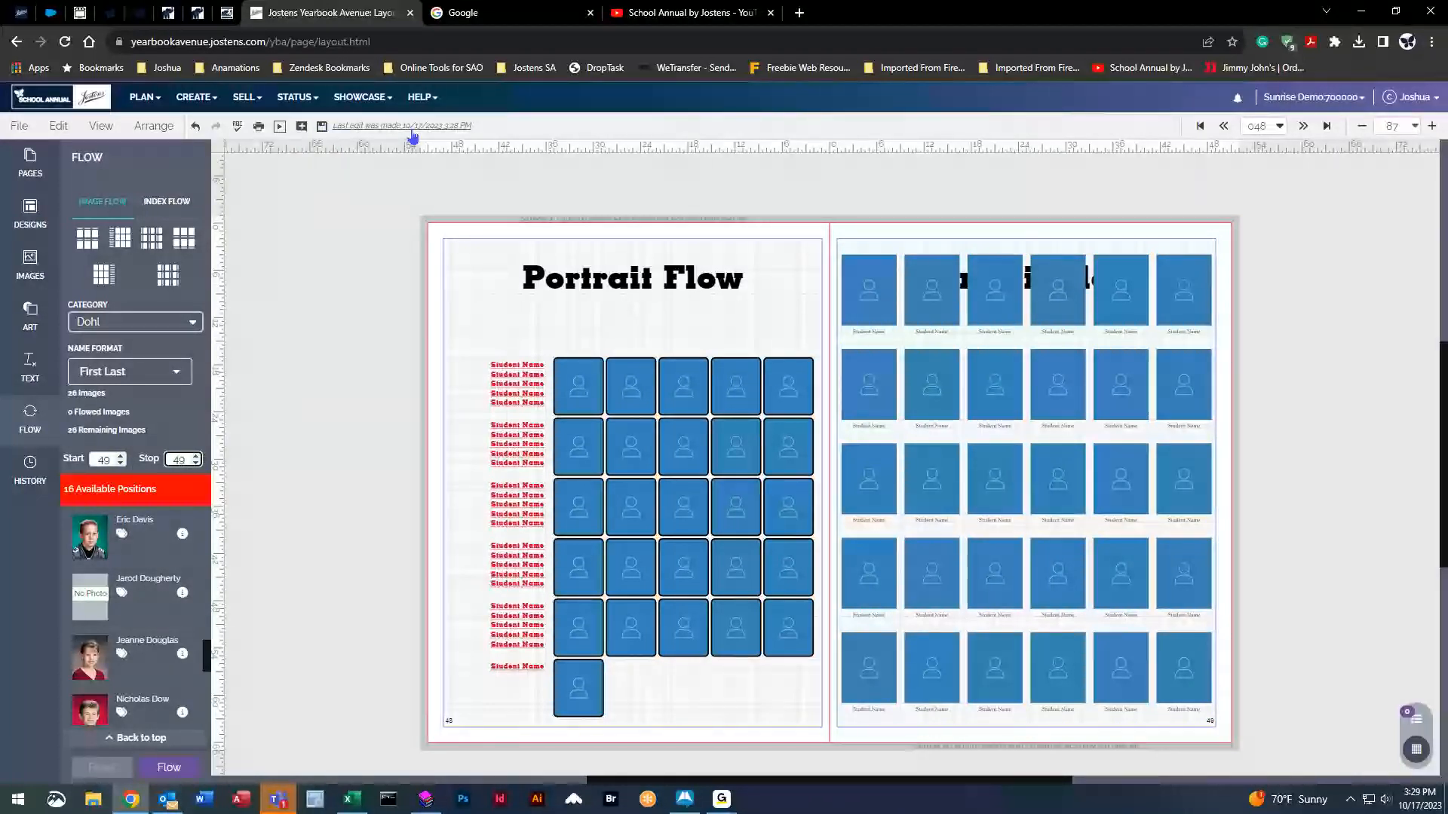
Save the spread, test-flow the class portraits, then reset them to placeholders.
{"action": "left_click", "coordinate": [323, 127]}
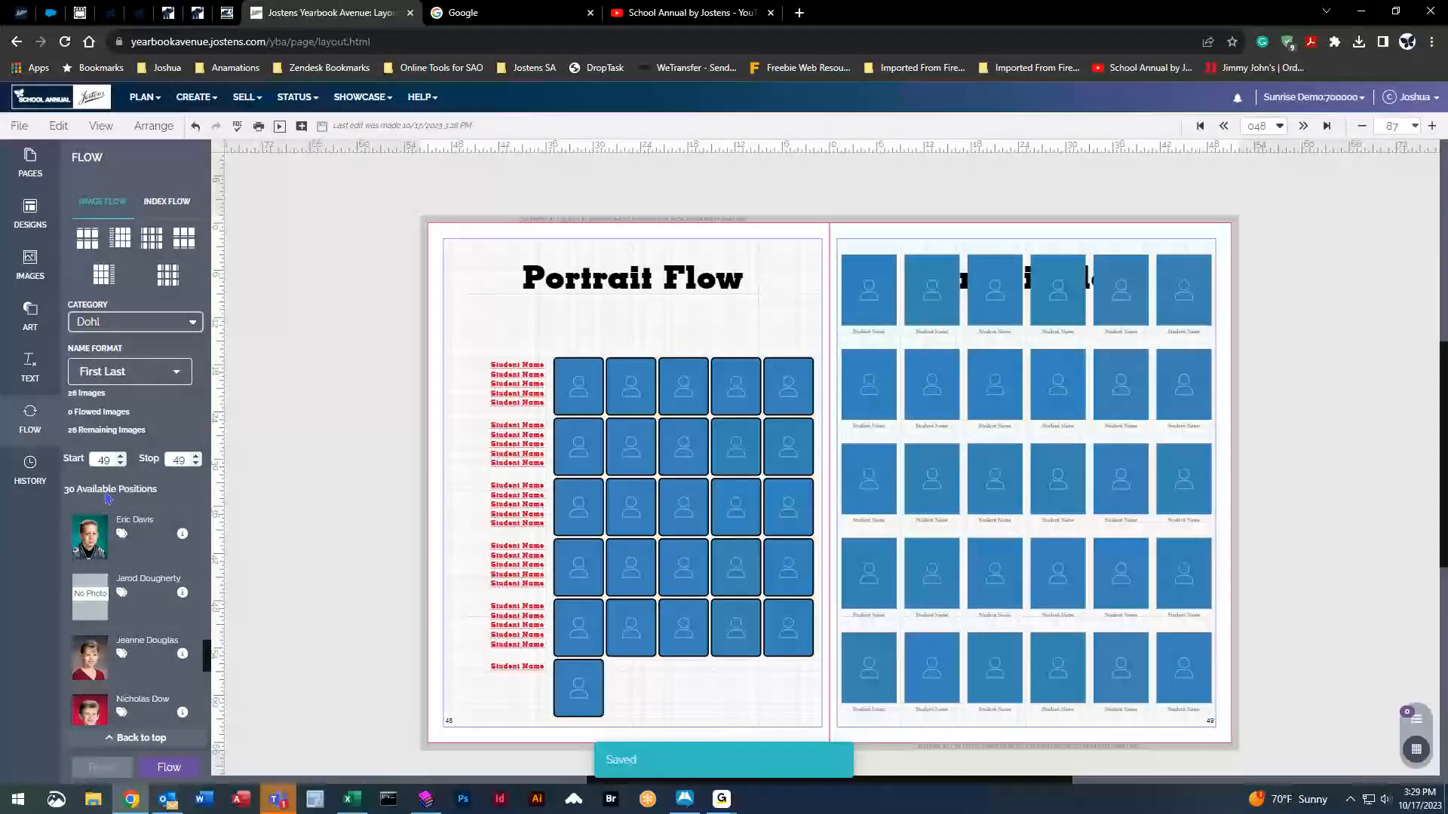
{"action": "left_click", "coordinate": [169, 767]}
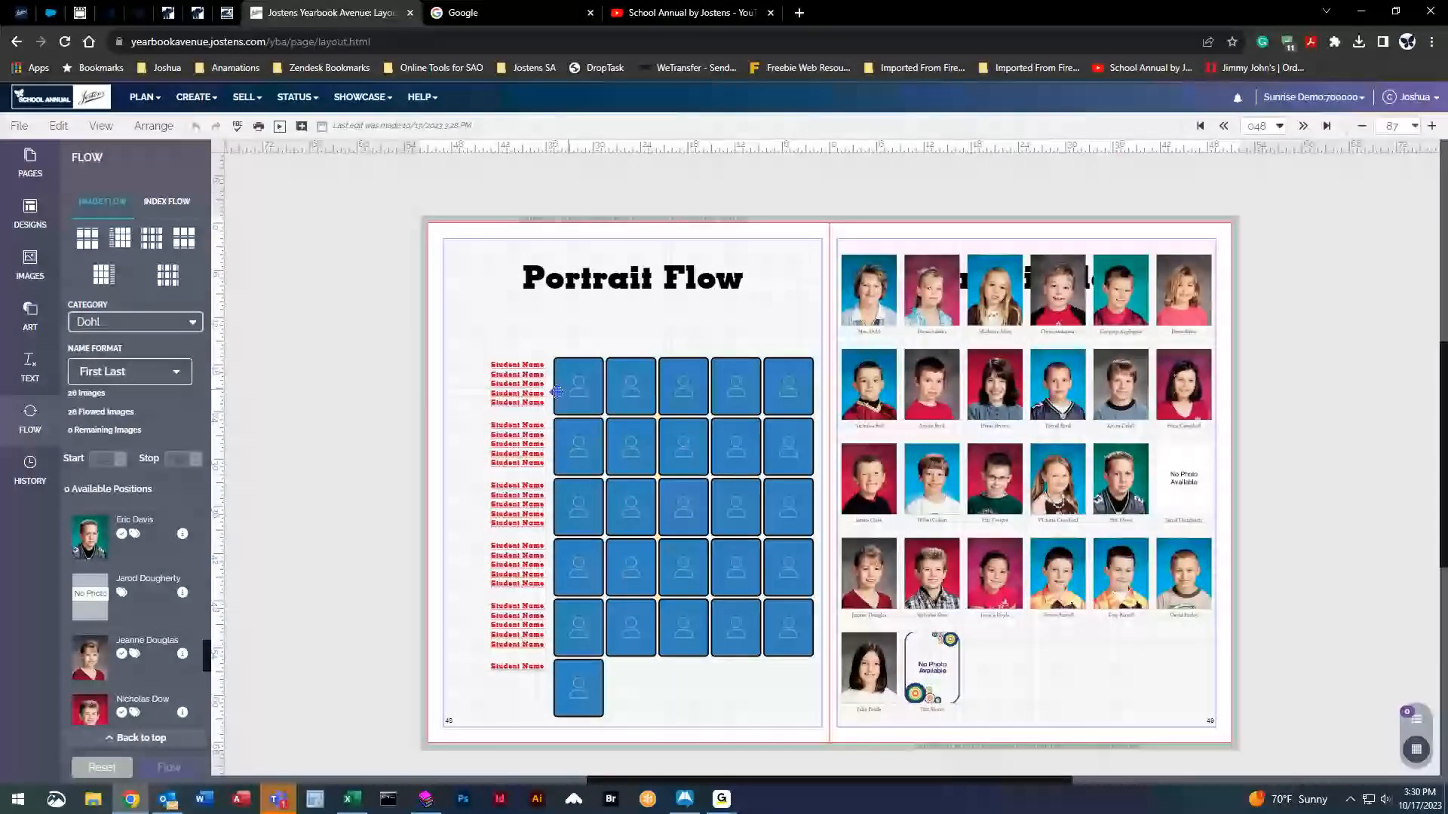
{"action": "left_click", "coordinate": [860, 305]}
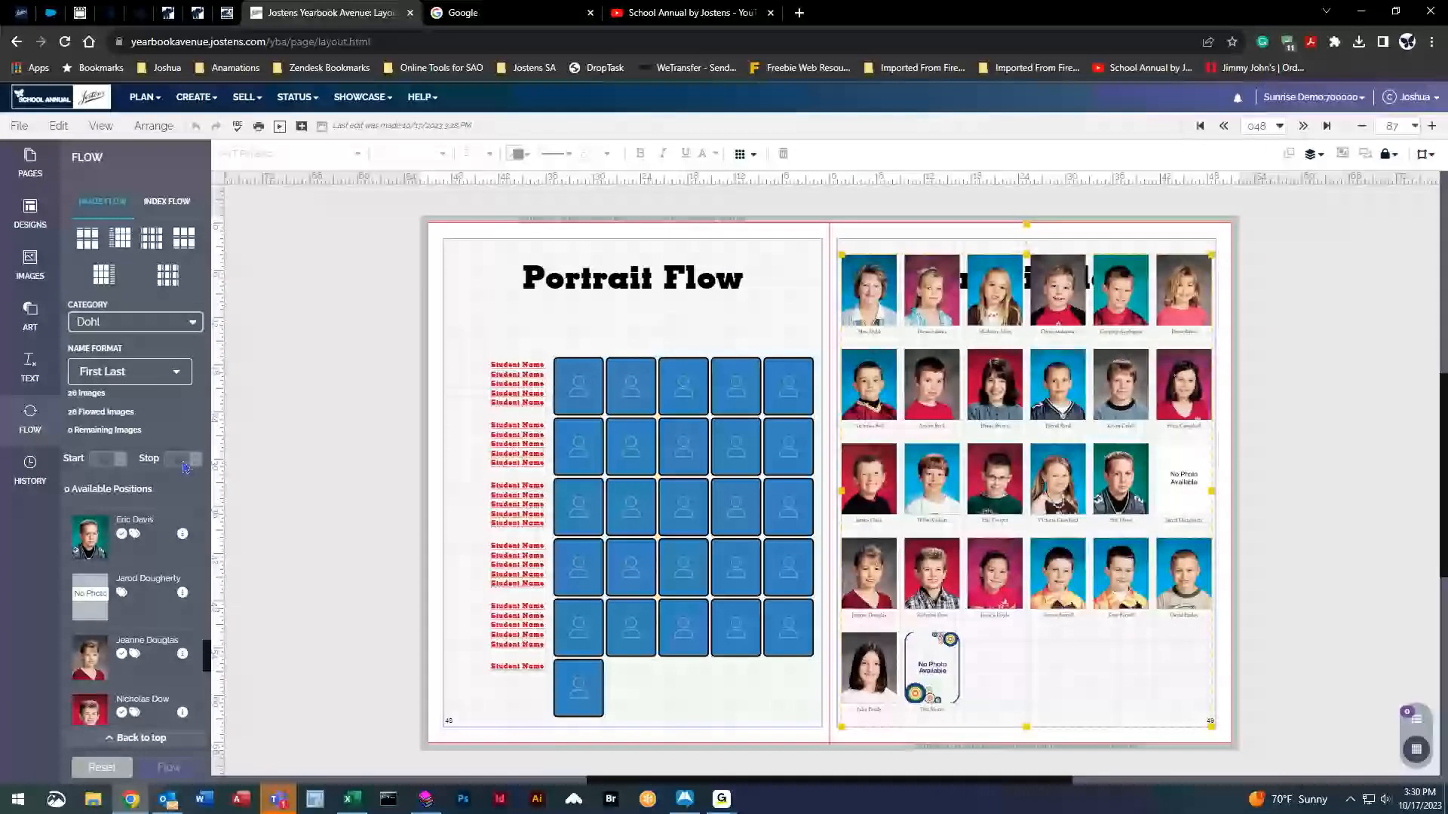
{"action": "left_click", "coordinate": [102, 767]}
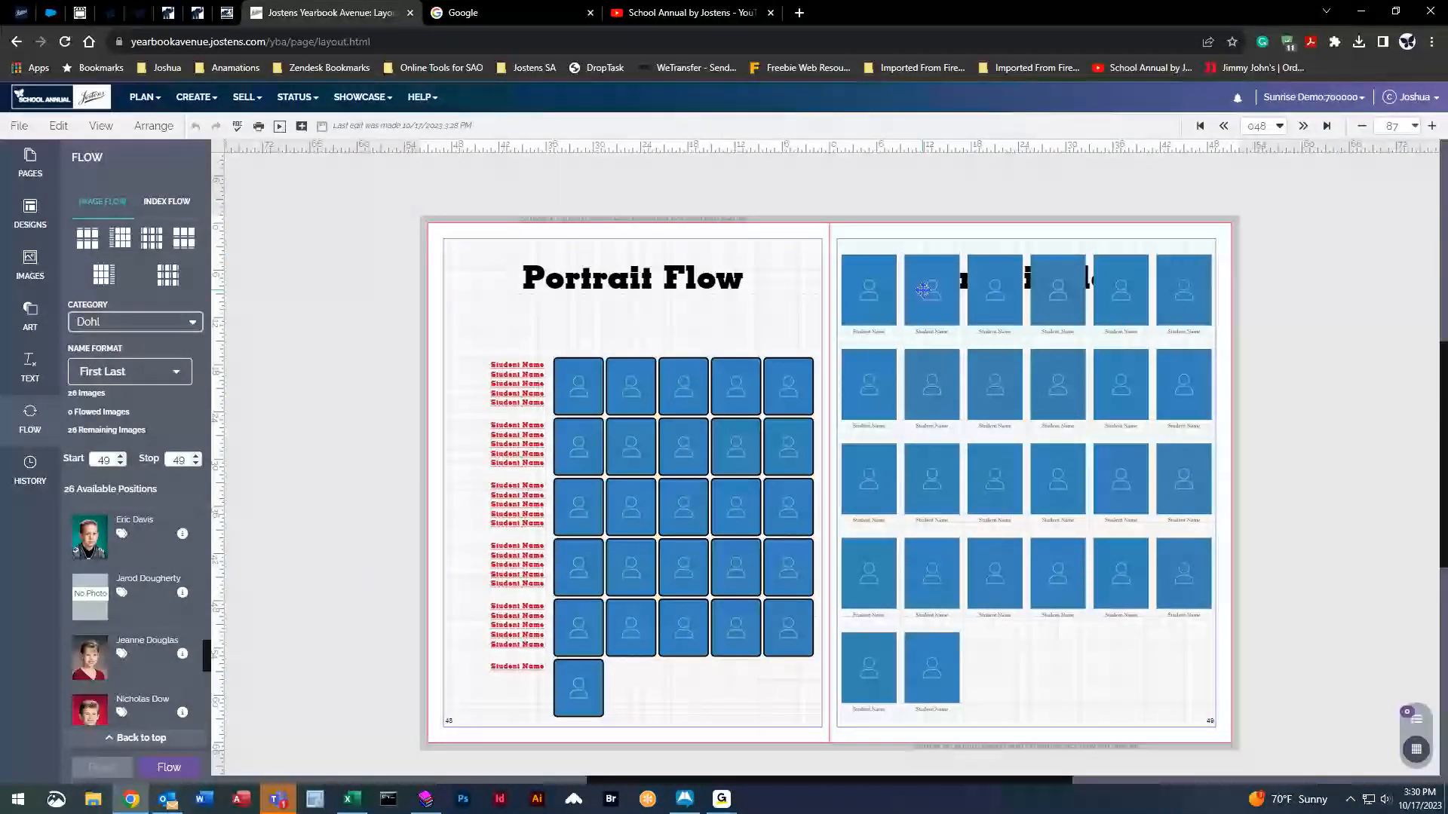
Set caption font size to 16, flow again saving changes, then reset to placeholders.
{"action": "left_click", "coordinate": [490, 154]}
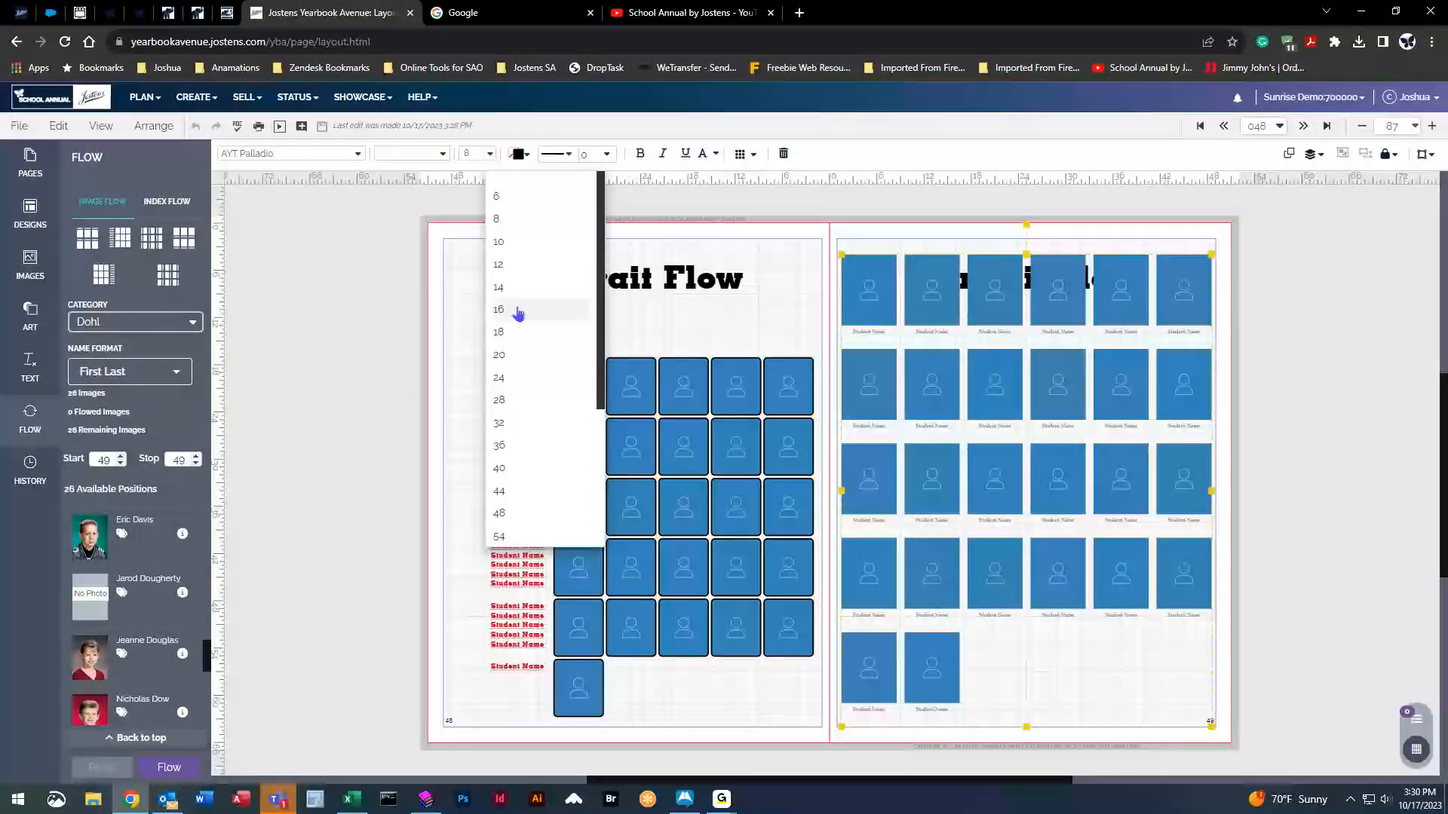
{"action": "left_click", "coordinate": [521, 320]}
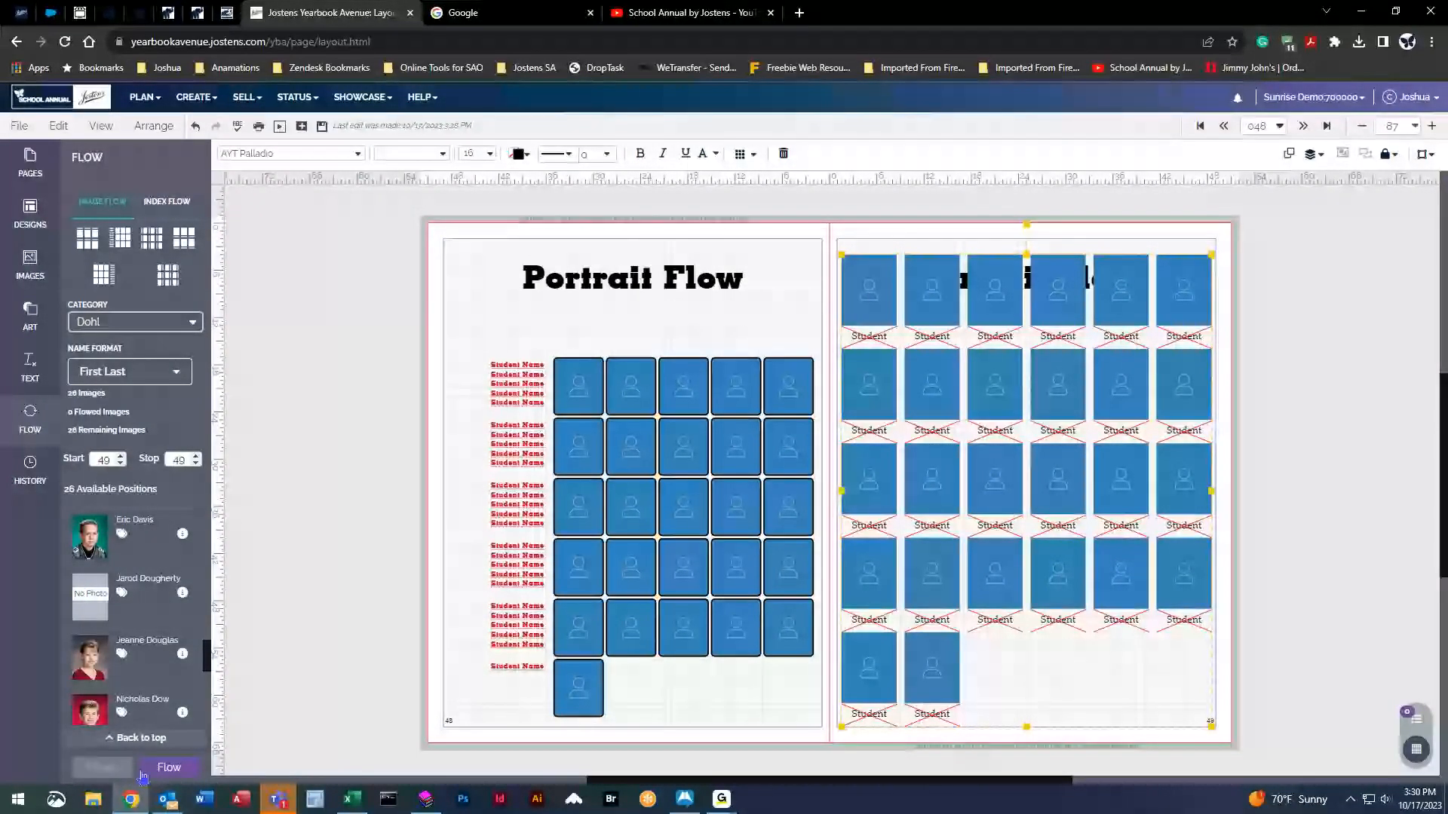
{"action": "left_click", "coordinate": [169, 768]}
{"action": "left_click", "coordinate": [801, 472]}
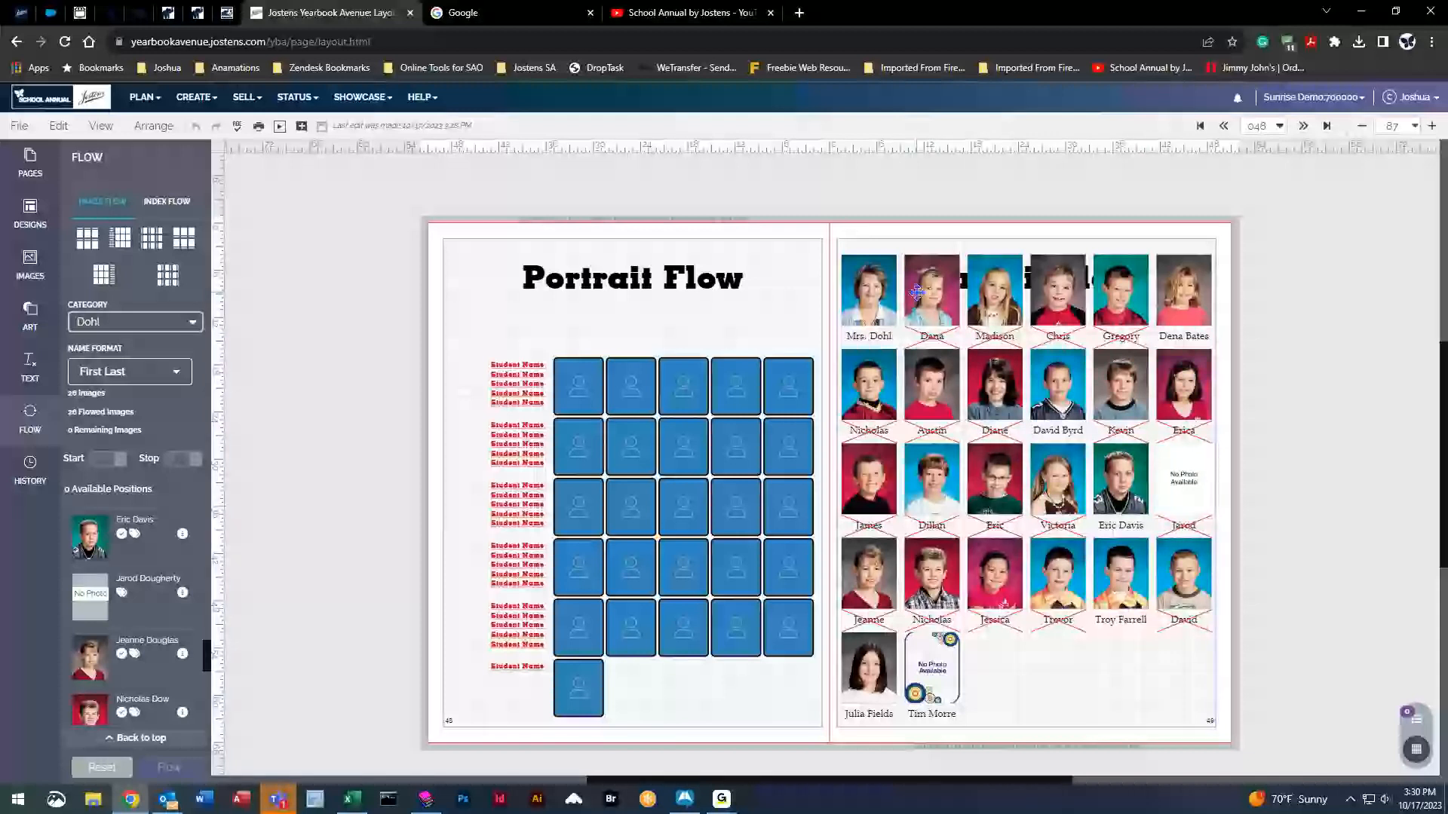
{"action": "left_click", "coordinate": [890, 286]}
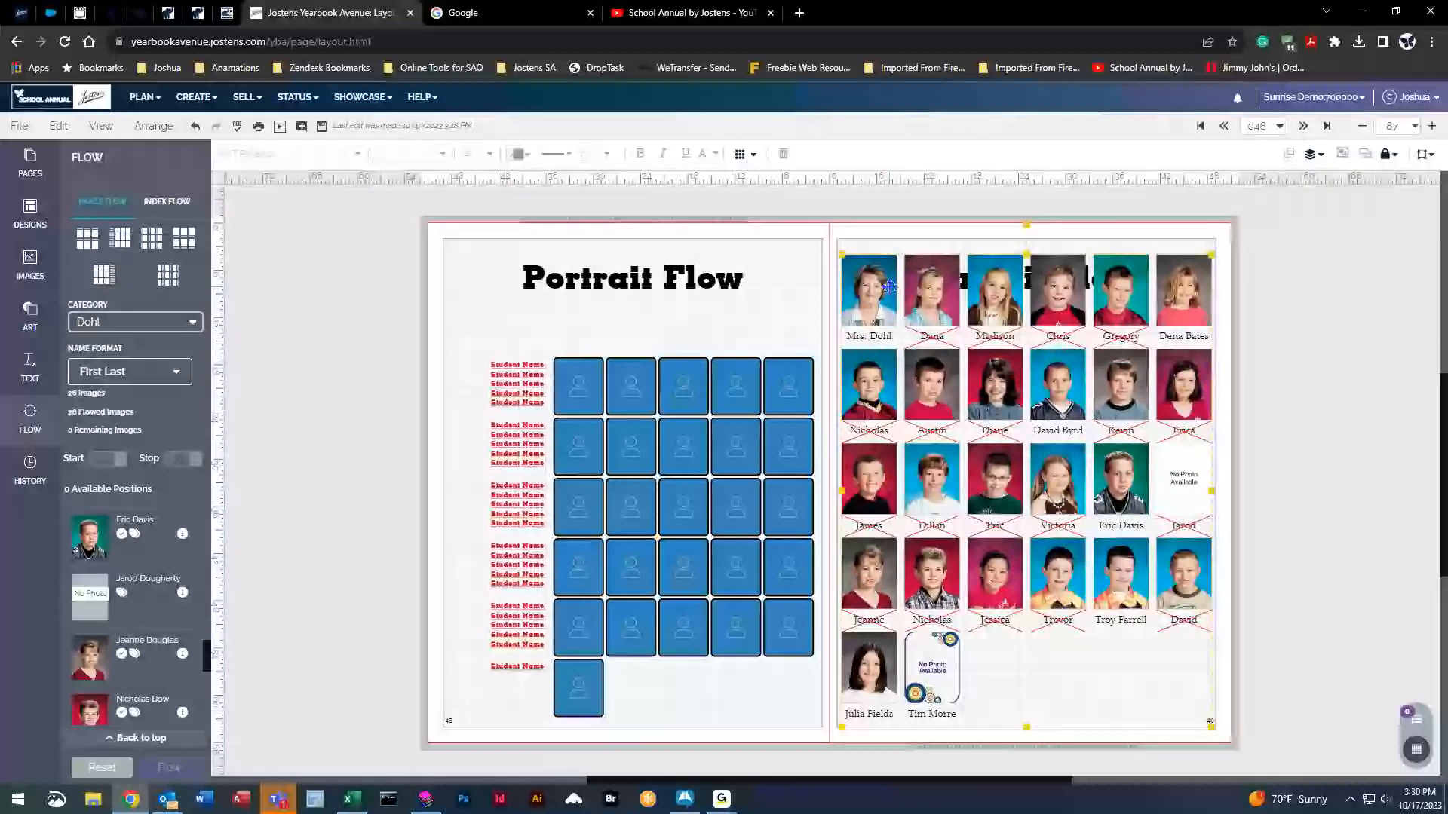
{"action": "left_click", "coordinate": [110, 769]}
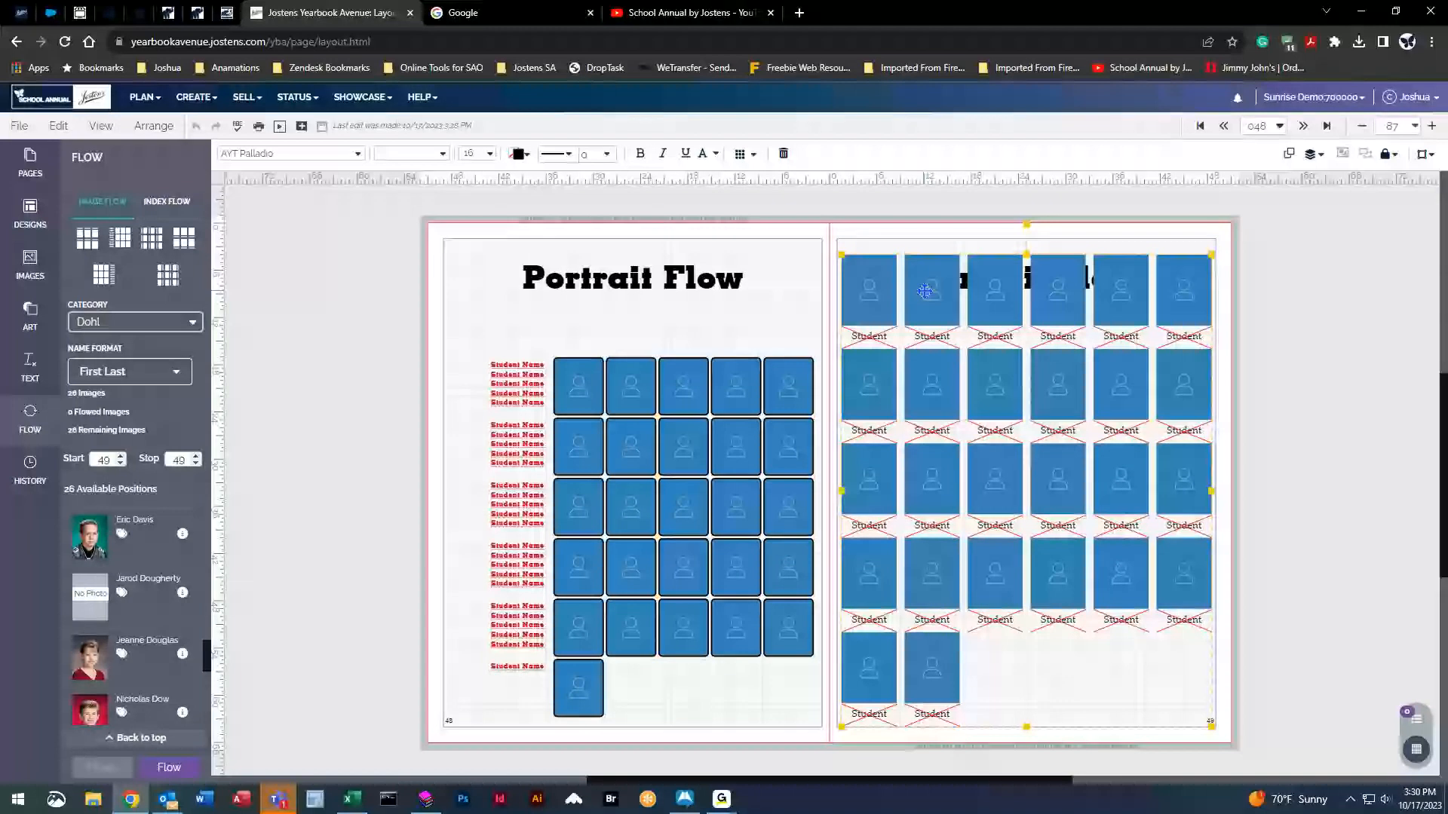
Set the portrait name caption font size to 13.
{"action": "left_click", "coordinate": [488, 155]}
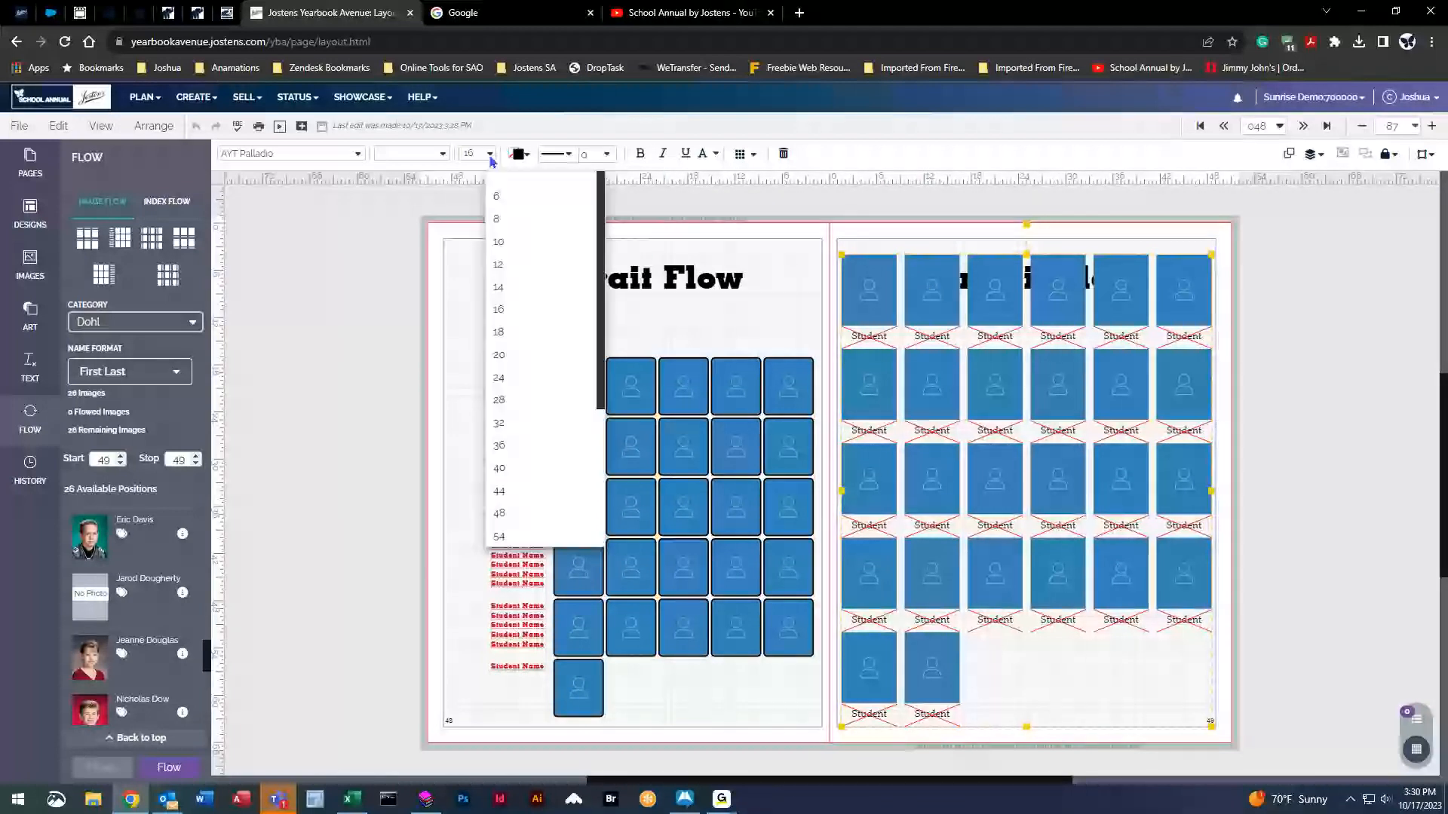
{"action": "left_click", "coordinate": [507, 292]}
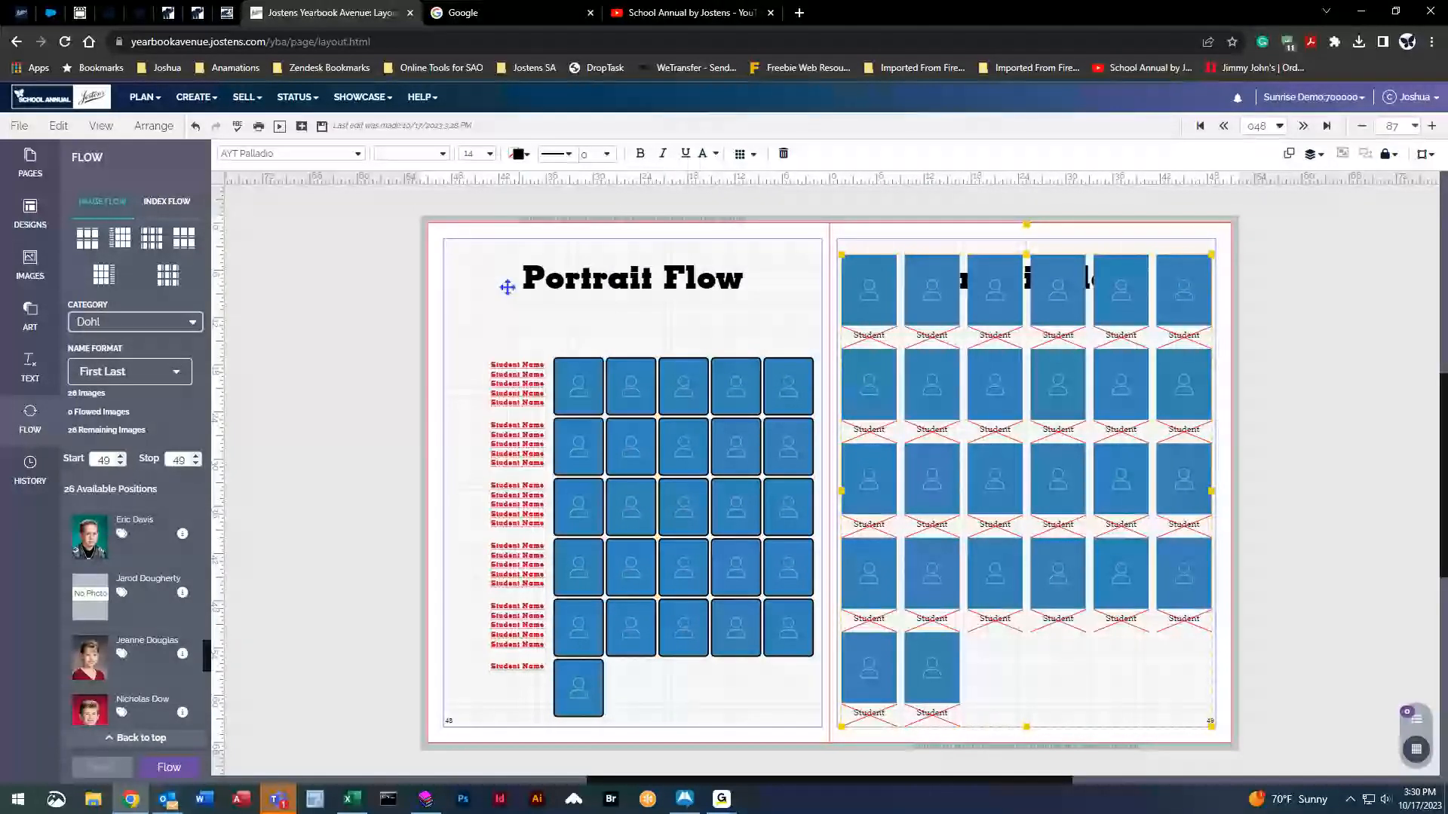
{"action": "left_click", "coordinate": [488, 155]}
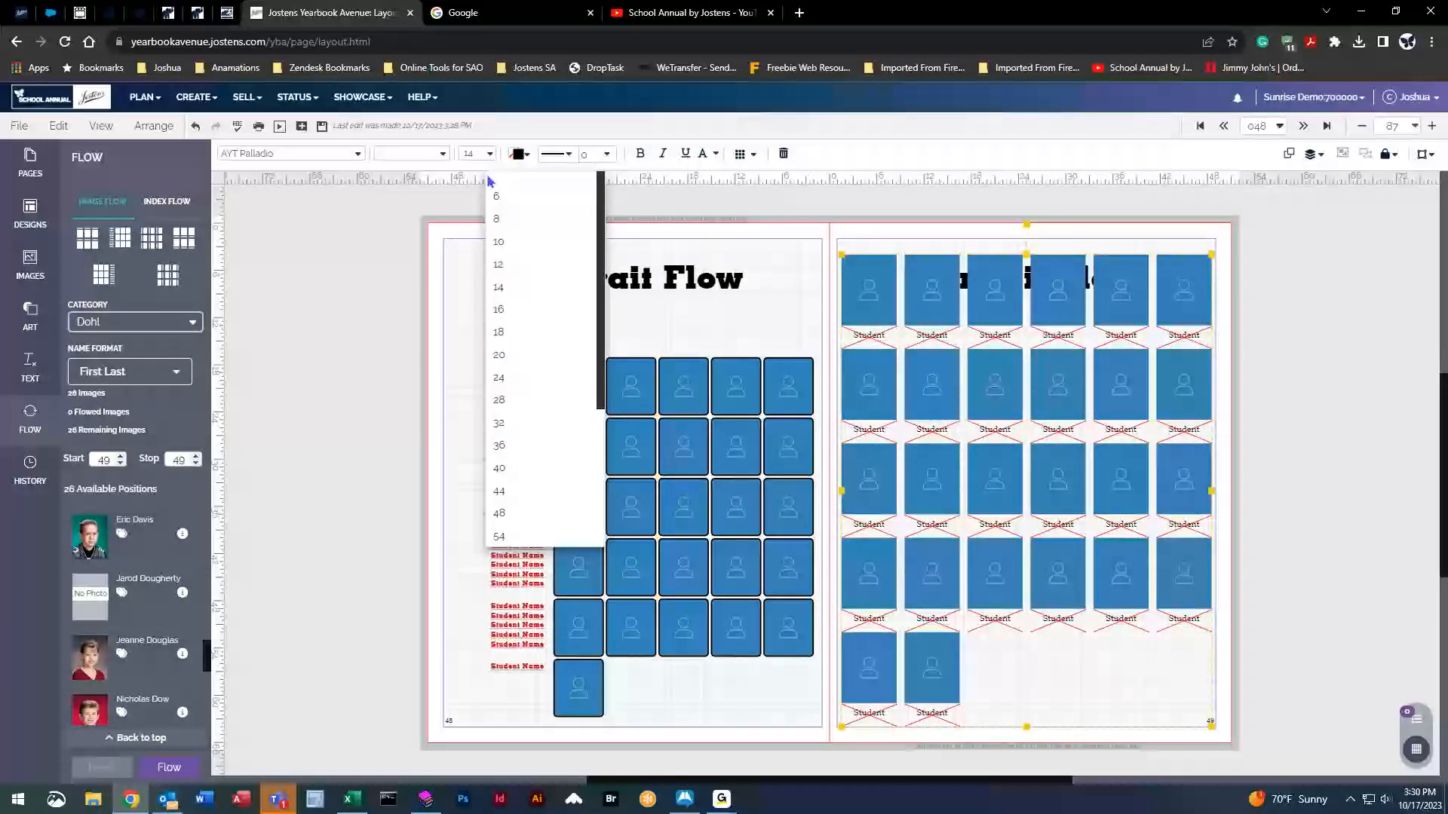
{"action": "left_click", "coordinate": [474, 154]}
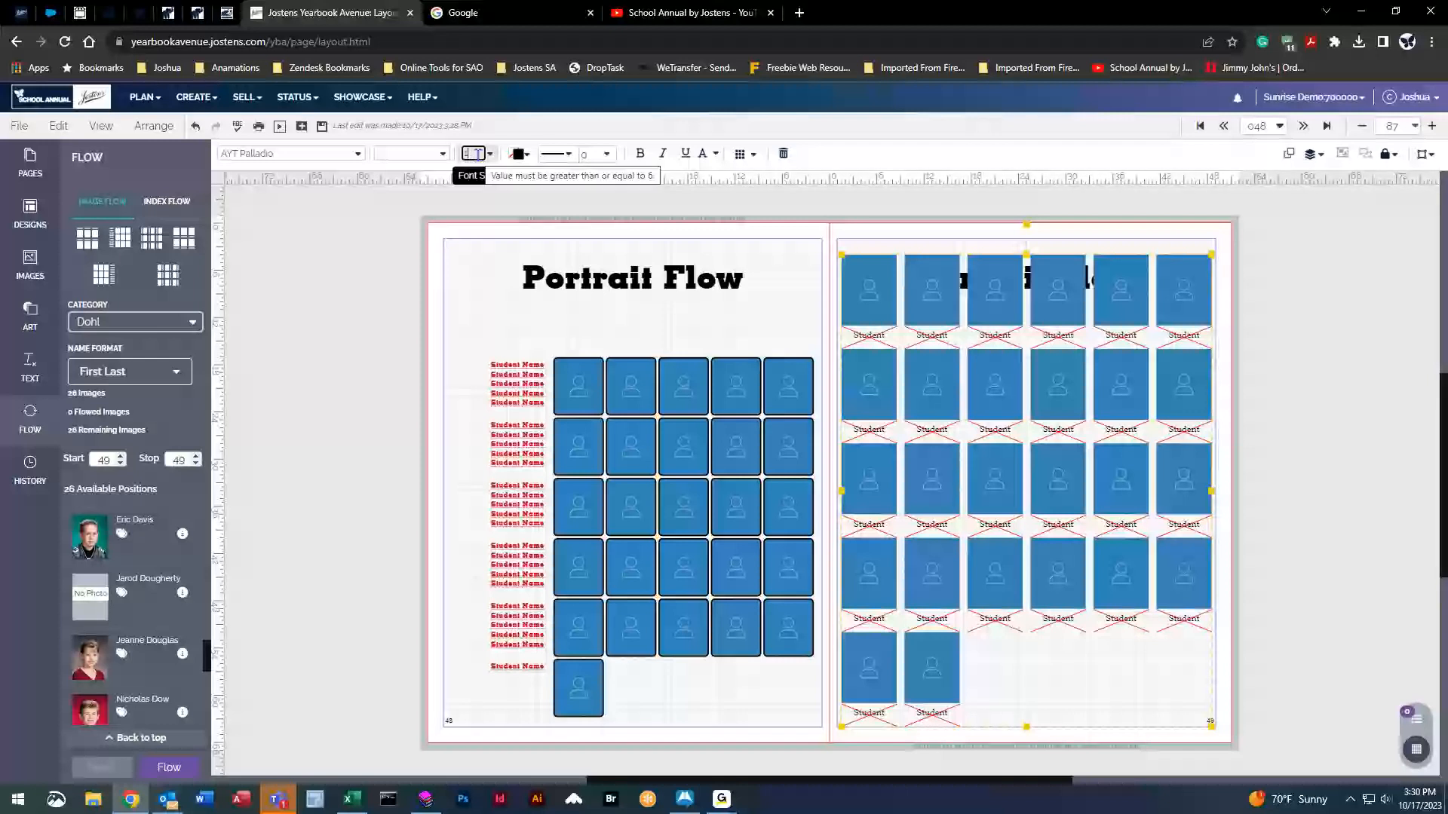
{"action": "type", "text": "3"}
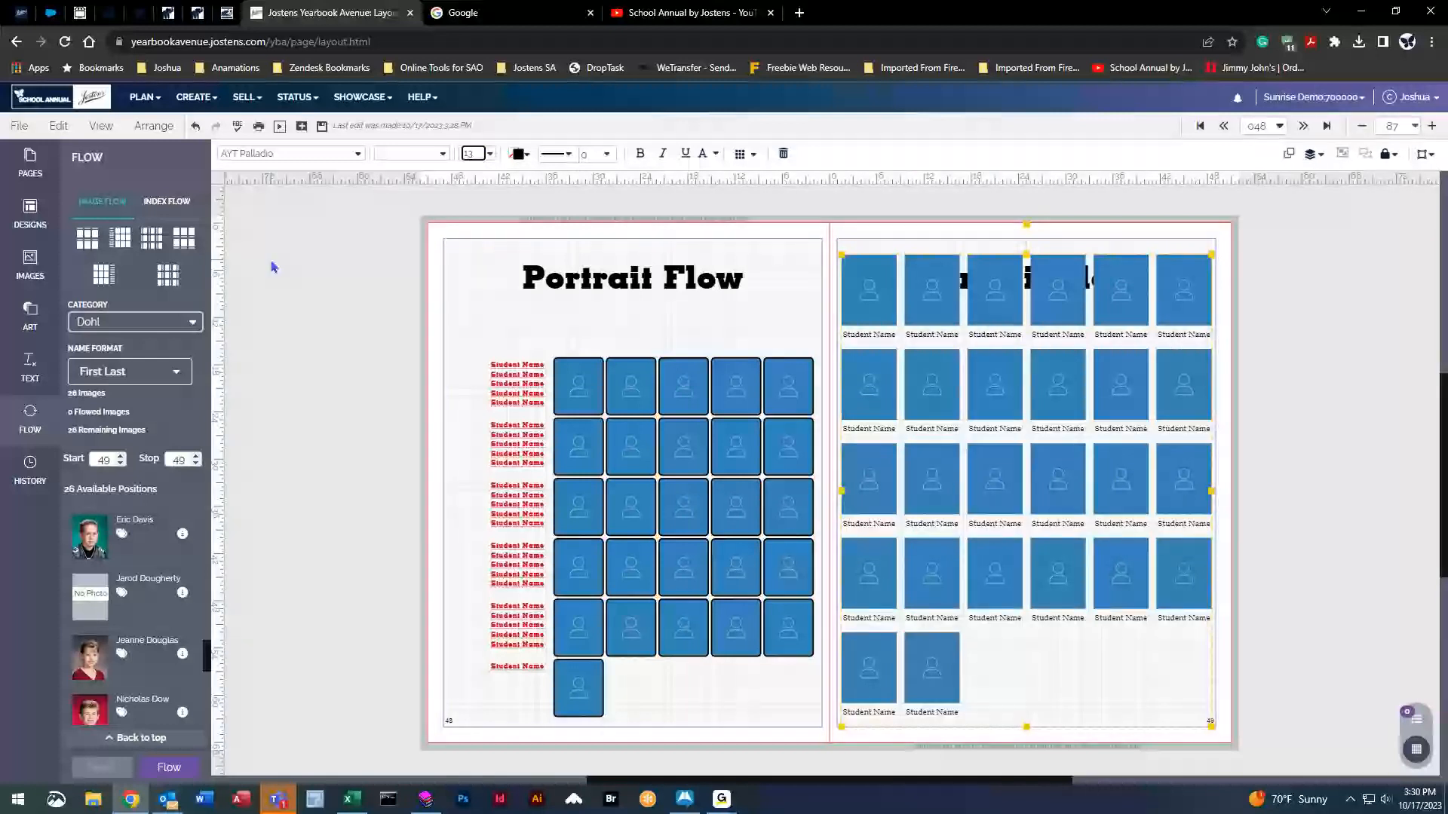
Flow the class photos into the right page's grid, saving changes when prompted.
{"action": "left_click", "coordinate": [352, 281]}
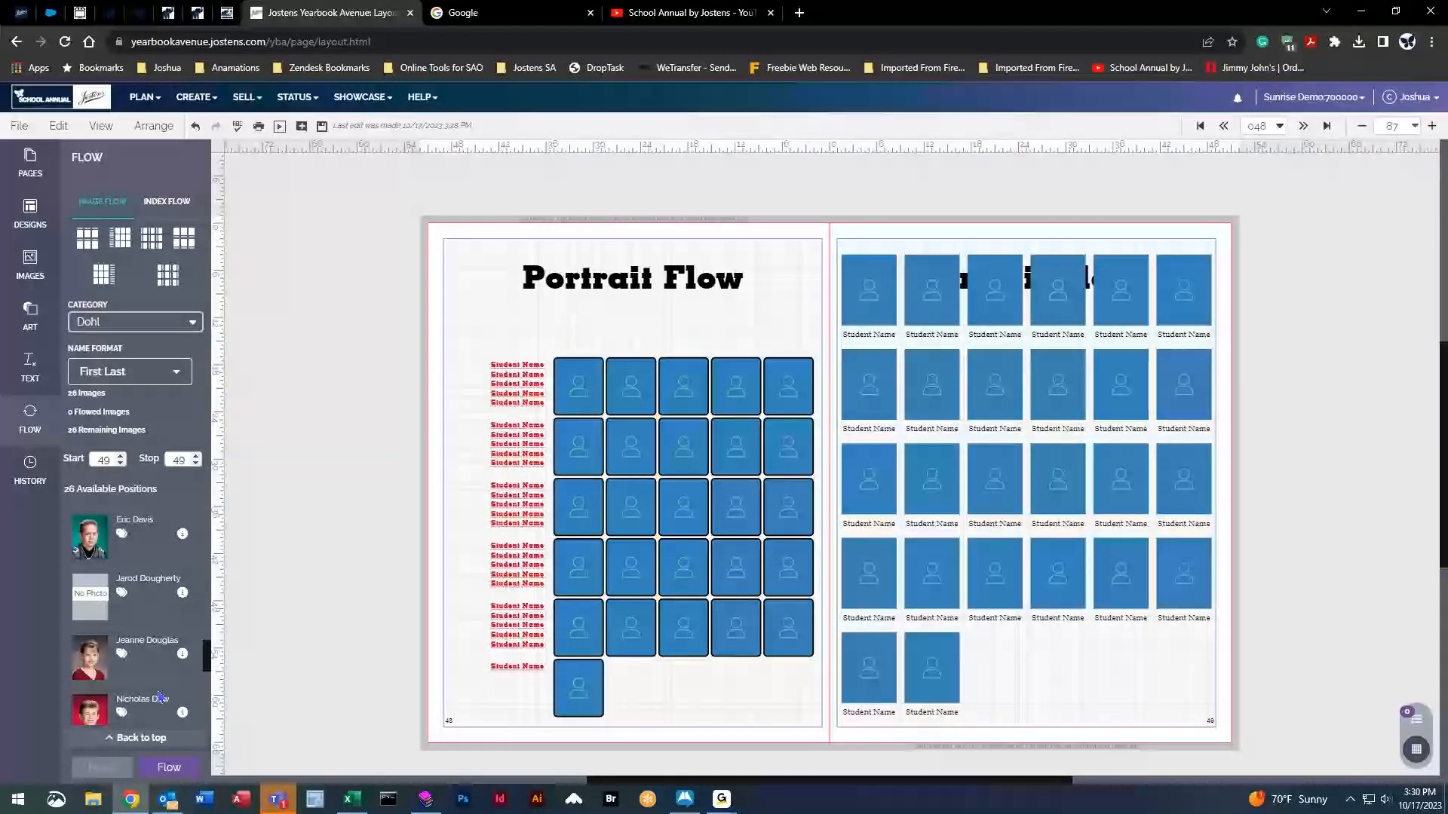
{"action": "left_click", "coordinate": [183, 763]}
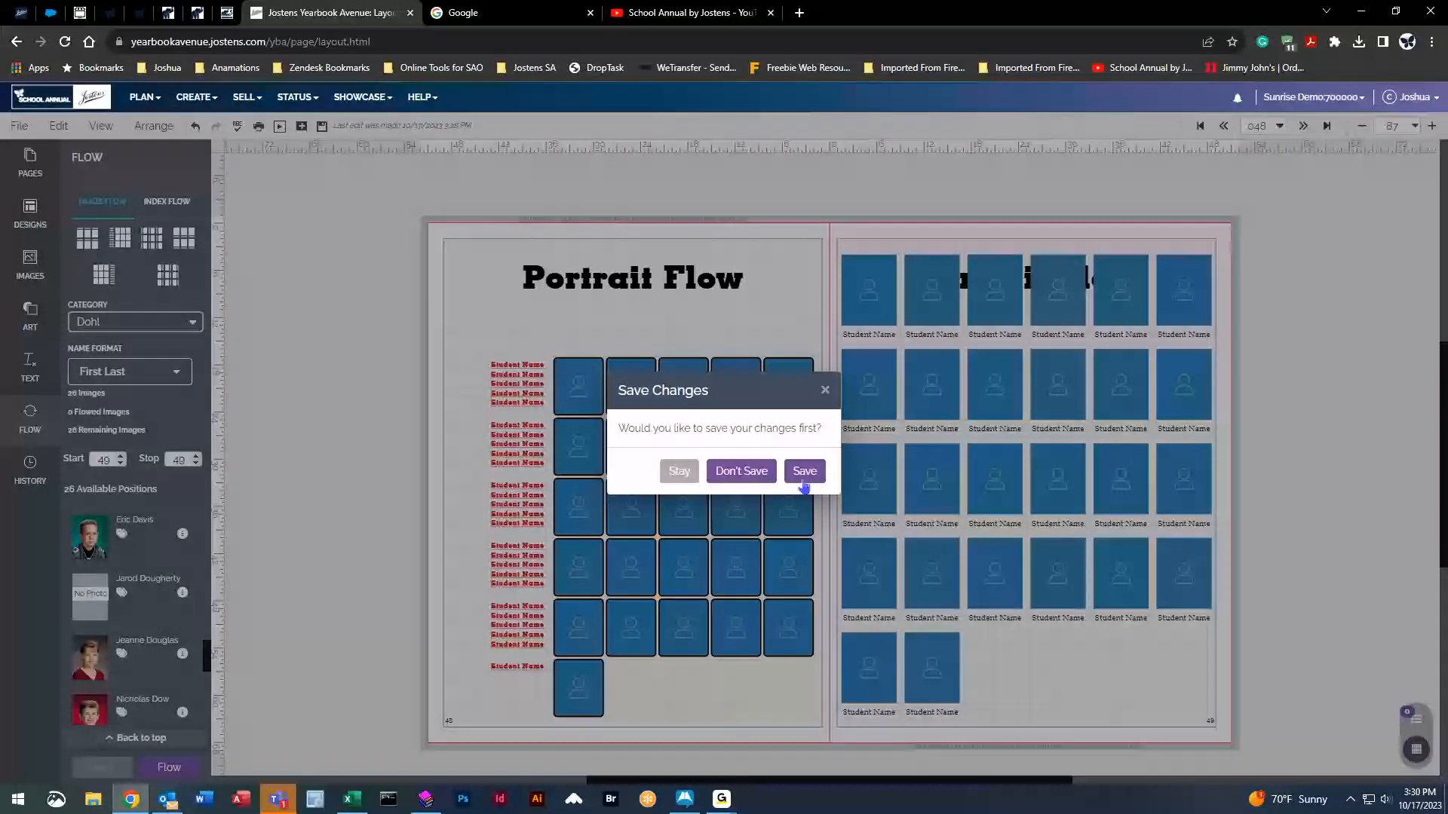
{"action": "left_click", "coordinate": [802, 469]}
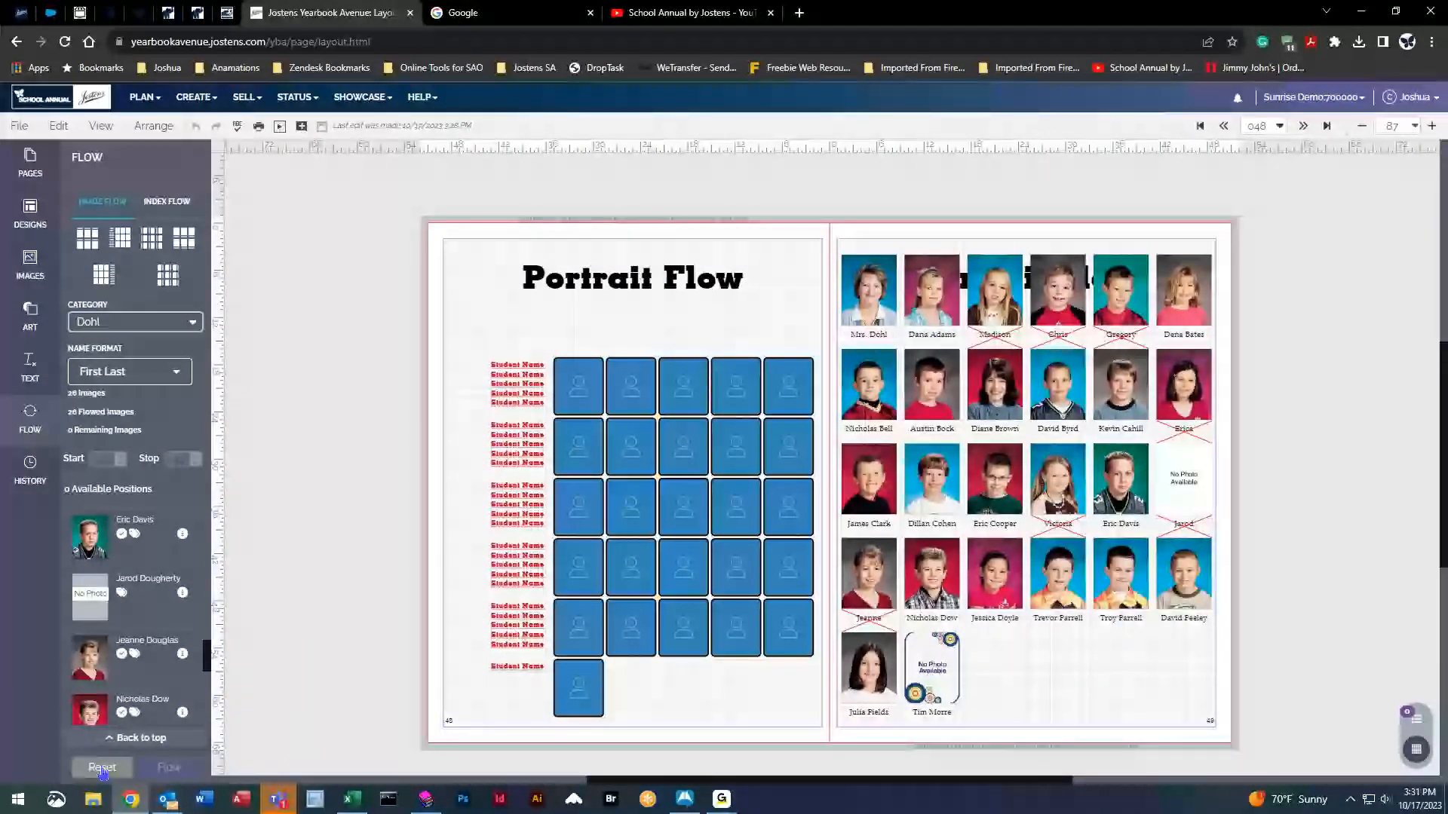
Reset the portraits, set captions to size 12, and flow them again with changes saved.
{"action": "left_click", "coordinate": [102, 766]}
{"action": "left_click", "coordinate": [487, 153]}
{"action": "left_click", "coordinate": [516, 270]}
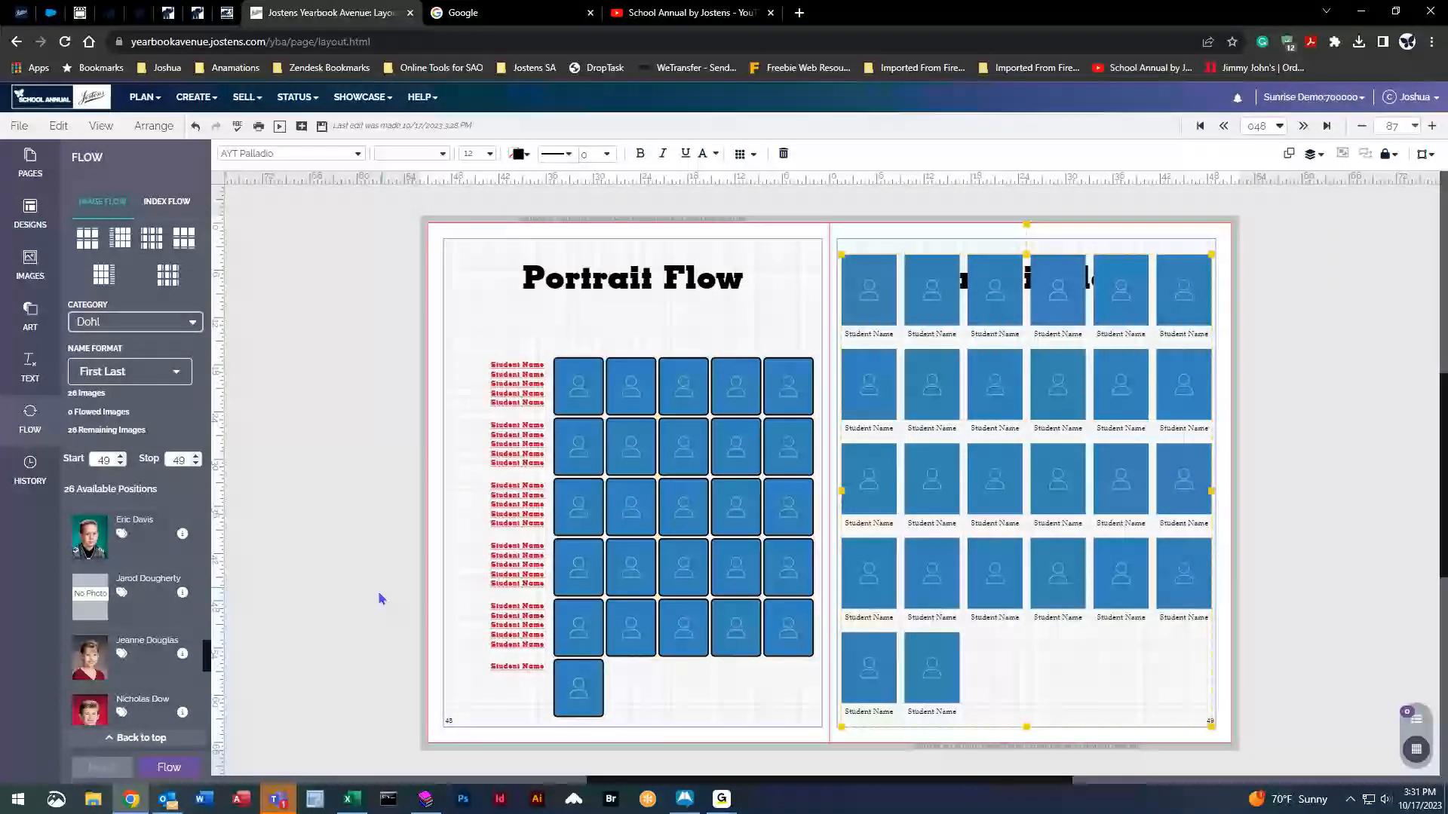
{"action": "left_click", "coordinate": [183, 772]}
{"action": "left_click", "coordinate": [804, 471]}
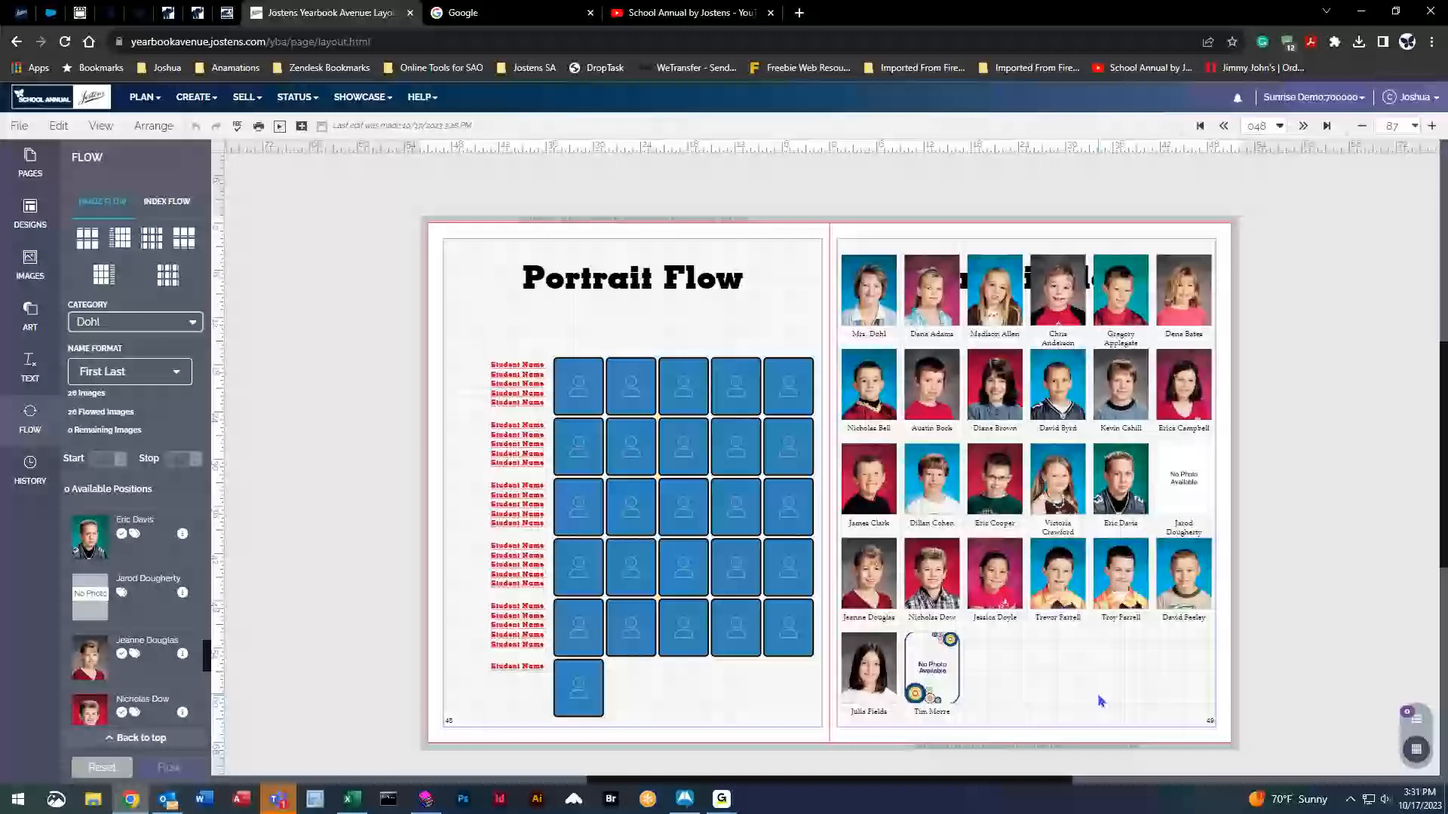
Reset the right-page grid to placeholders and open its Flow Options.
{"action": "left_click", "coordinate": [1097, 694]}
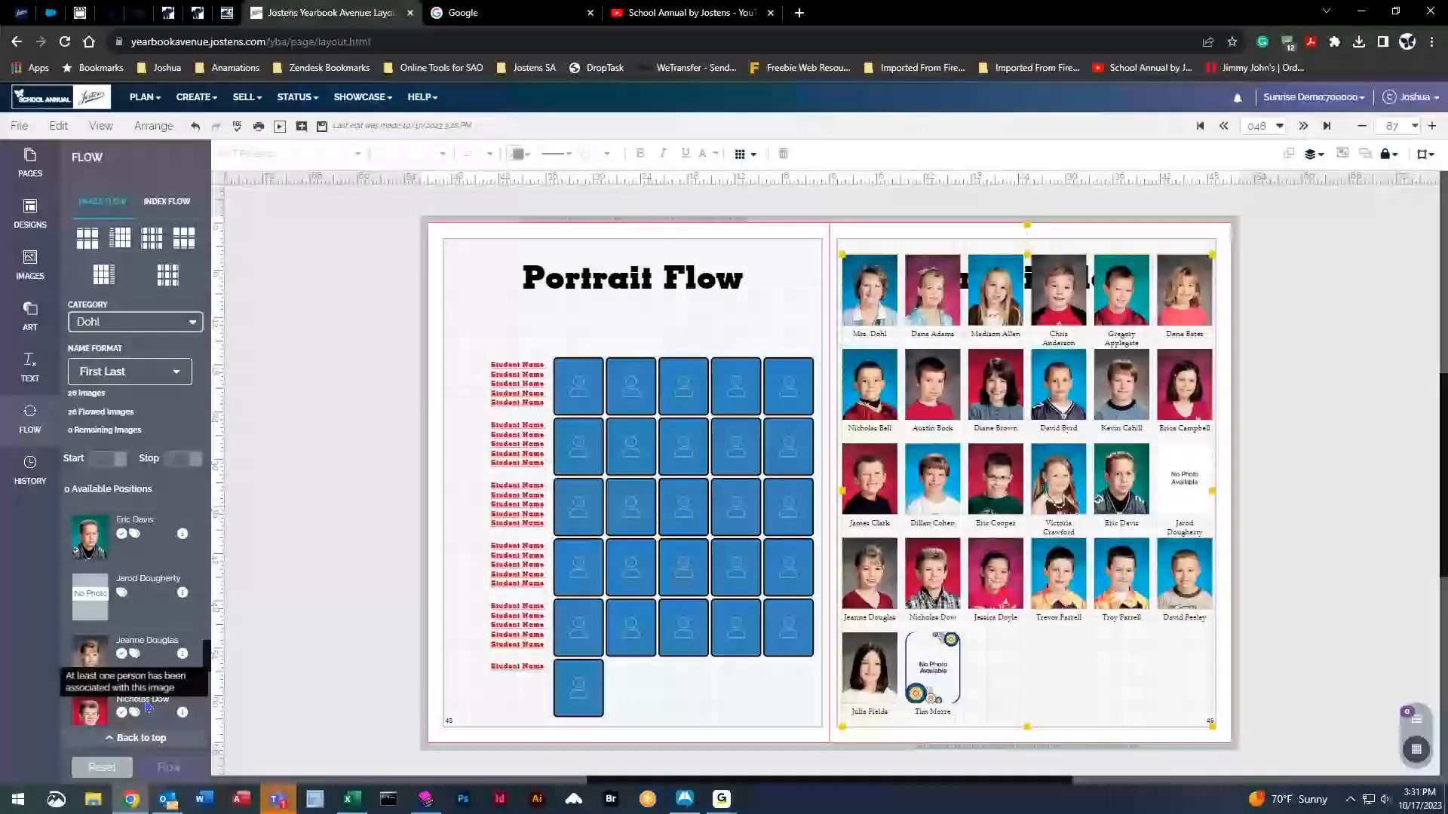
{"action": "left_click", "coordinate": [101, 767]}
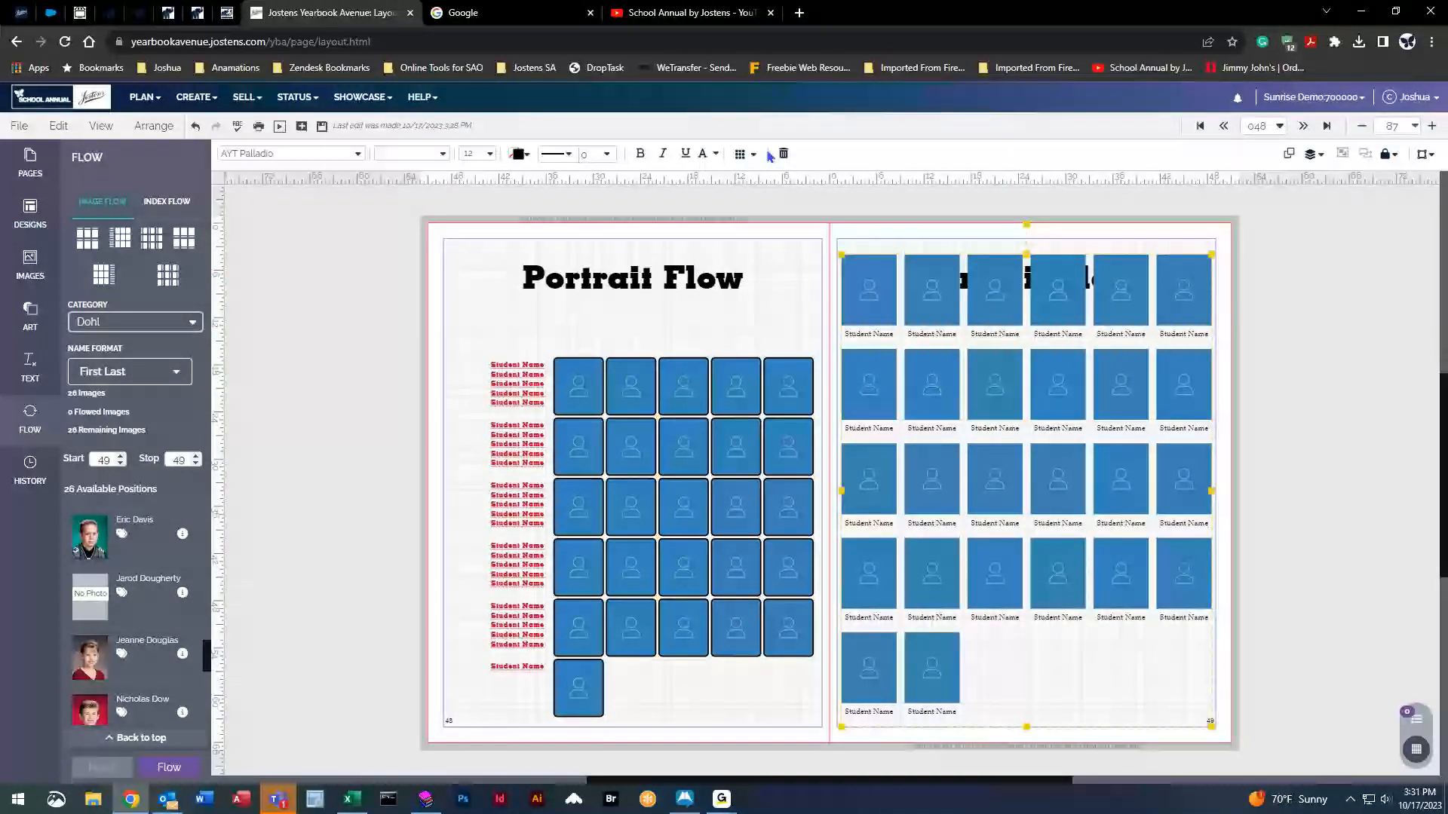
{"action": "left_click", "coordinate": [741, 154]}
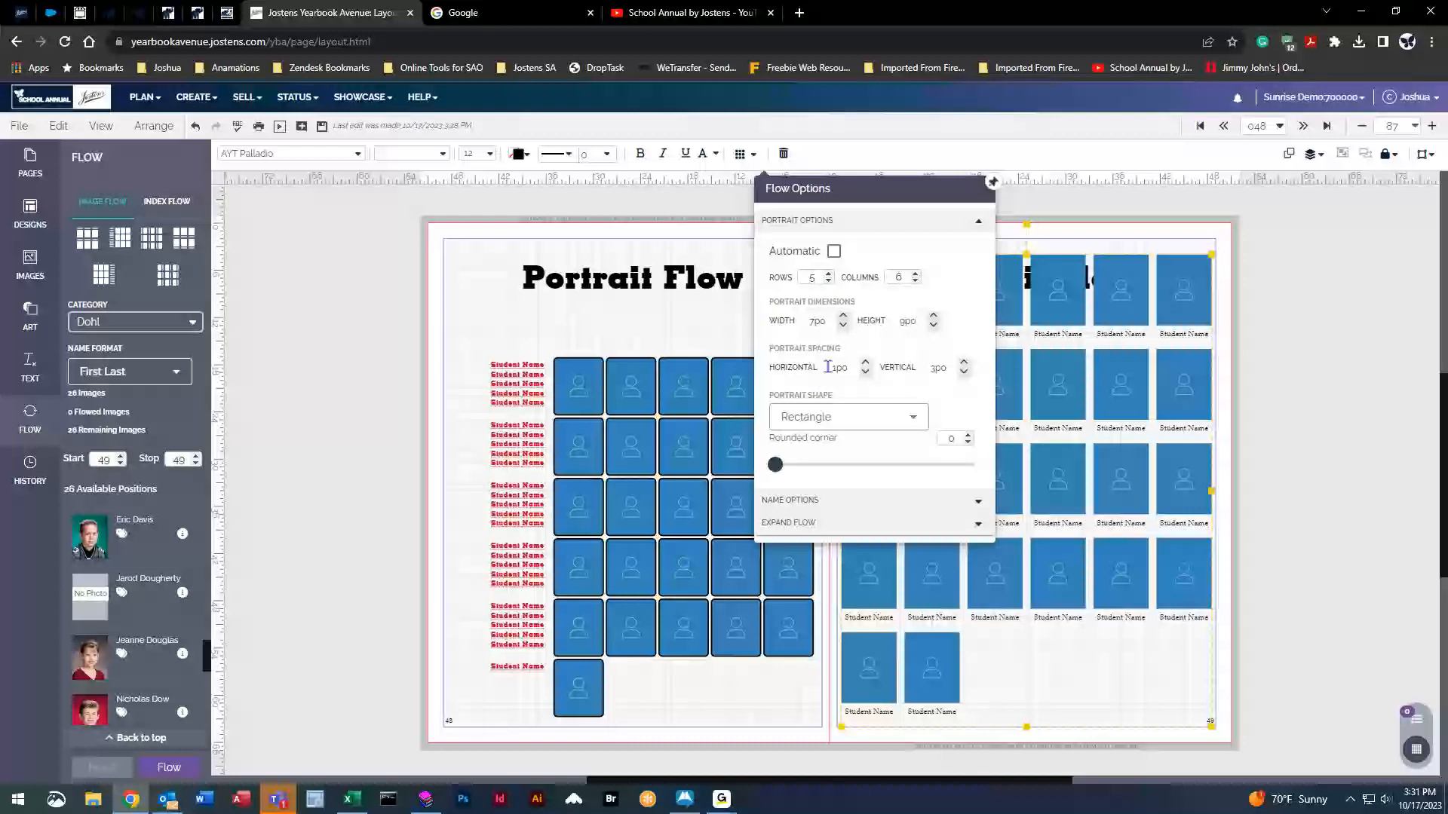
Set the right grid's vertical portrait spacing to 3p2 and save the spread.
{"action": "left_click", "coordinate": [867, 365]}
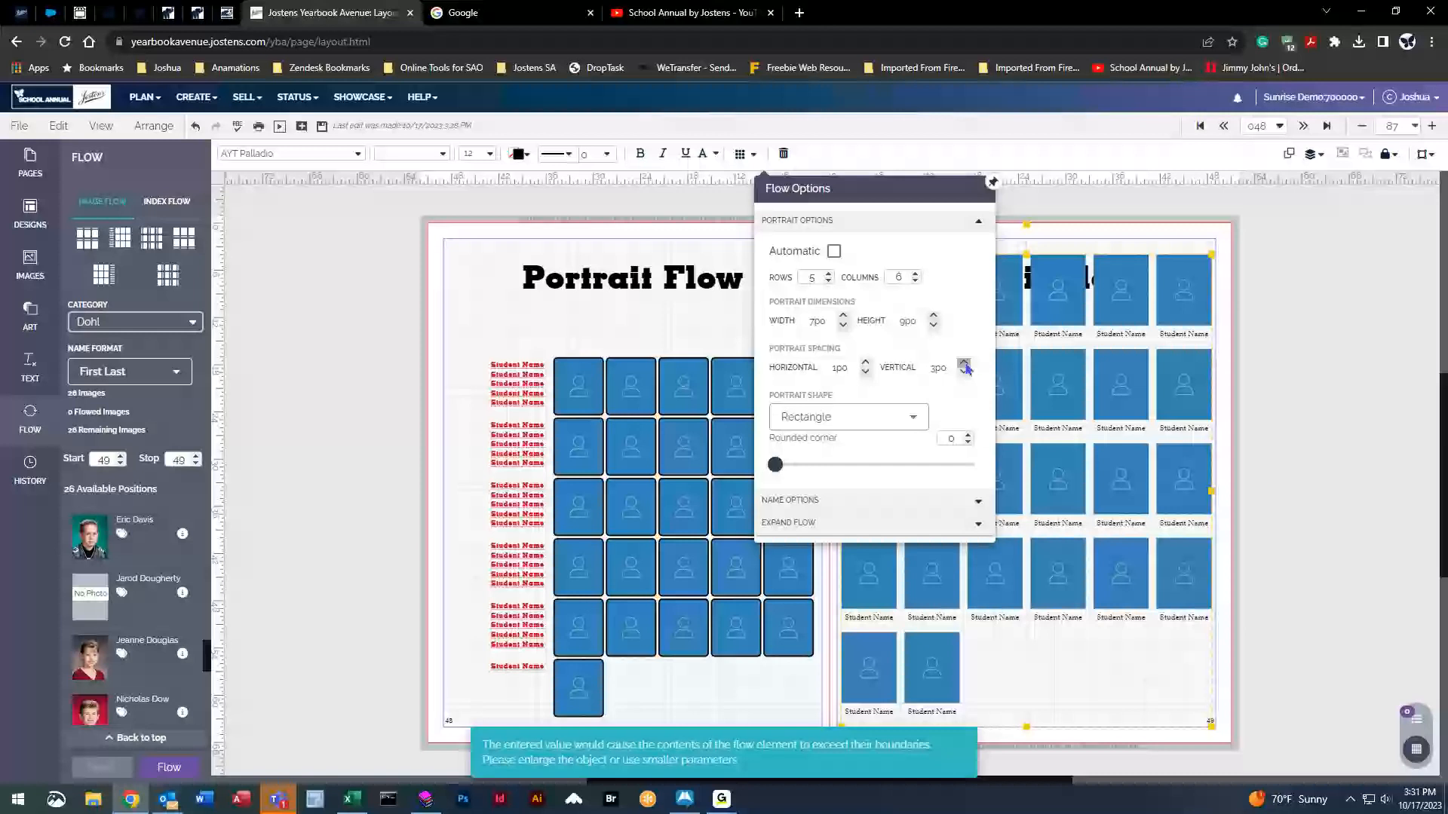
{"action": "left_click", "coordinate": [933, 370]}
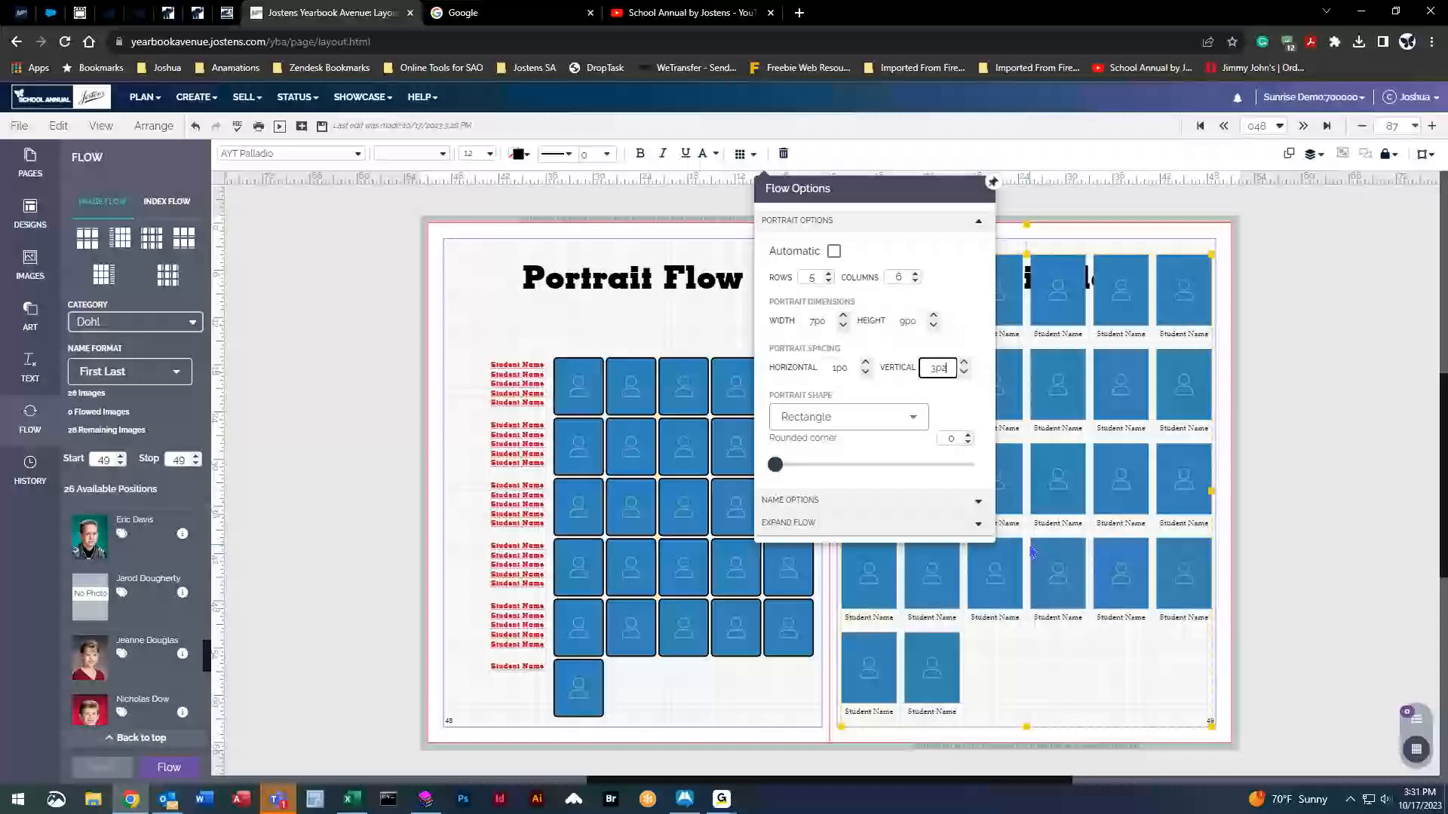
{"action": "key", "text": "BackSpace"}
{"action": "type", "text": "2"}
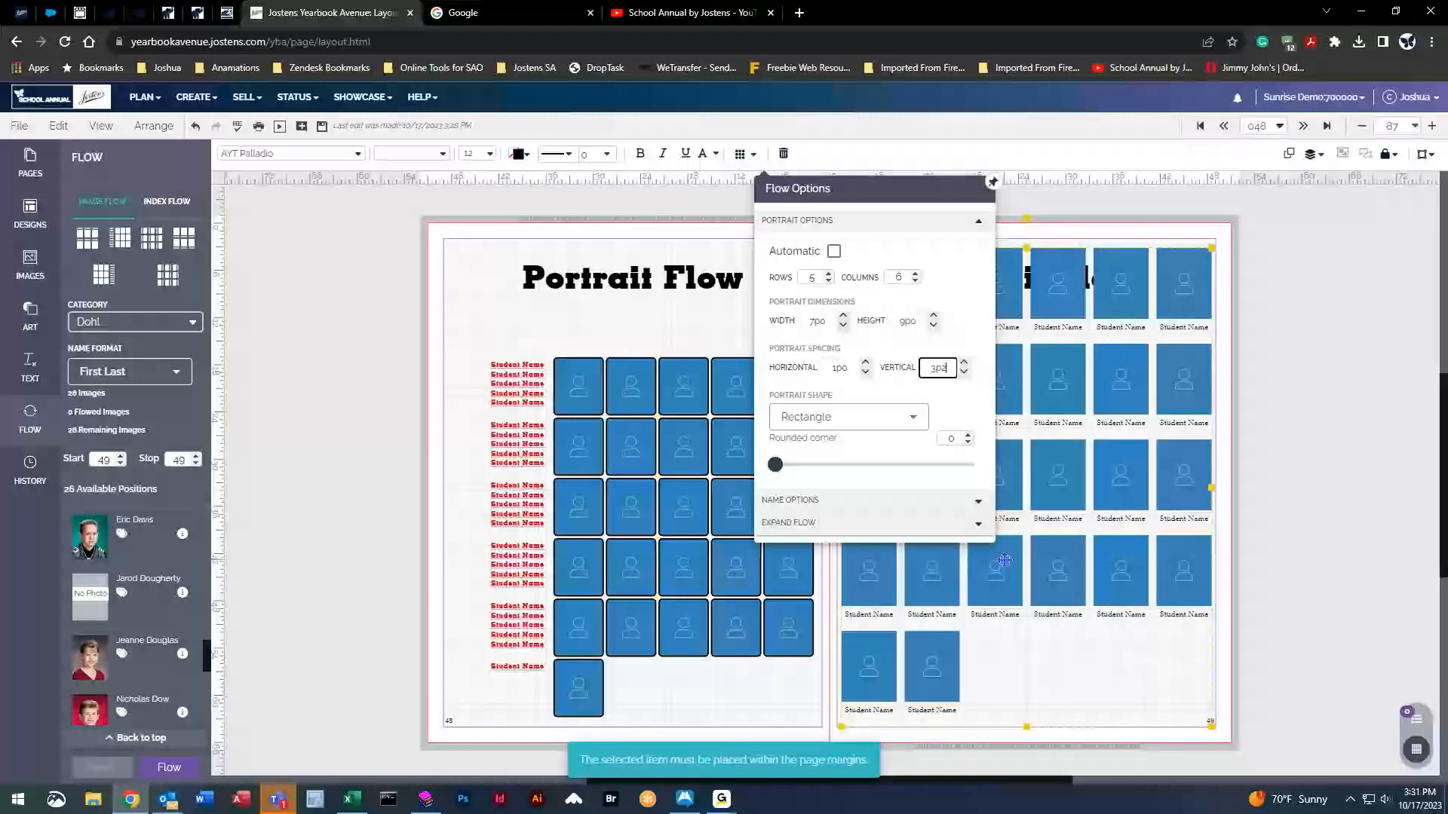
{"action": "double_click", "coordinate": [933, 374]}
{"action": "left_click", "coordinate": [951, 373]}
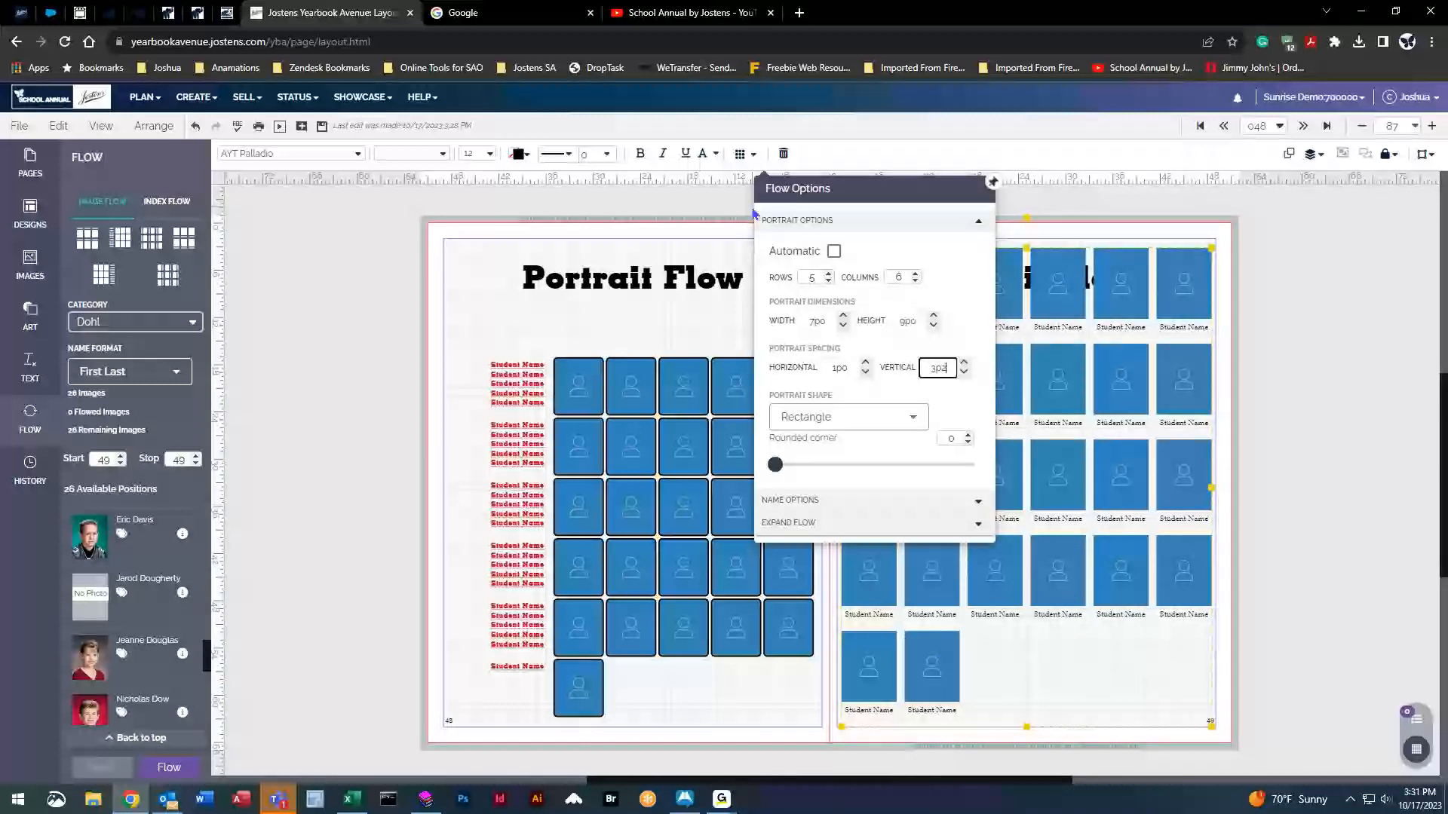
{"action": "left_click", "coordinate": [384, 422]}
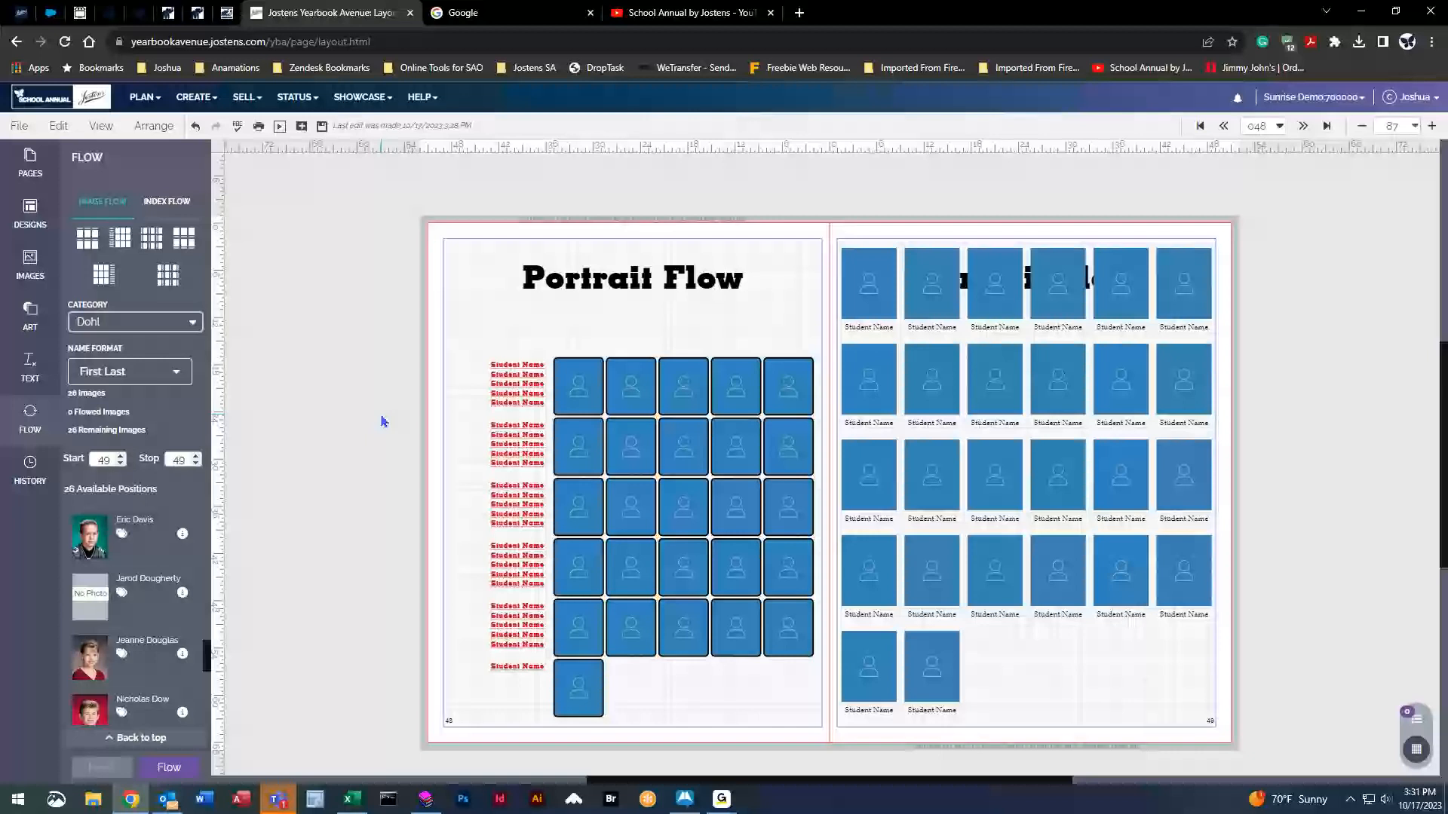
{"action": "left_click", "coordinate": [322, 126]}
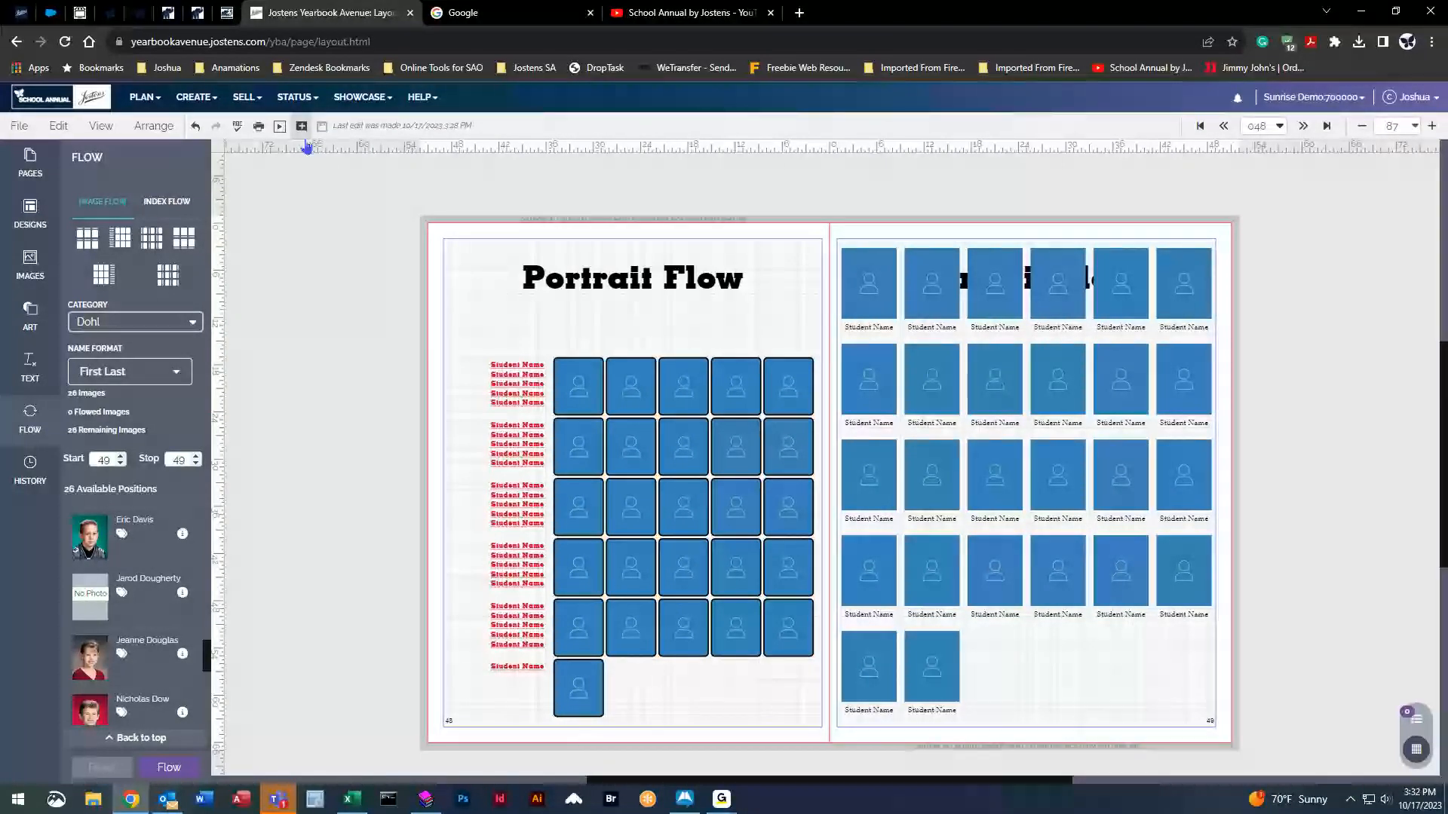
Delete the portrait flows on both the left and right pages.
{"action": "left_click", "coordinate": [617, 393]}
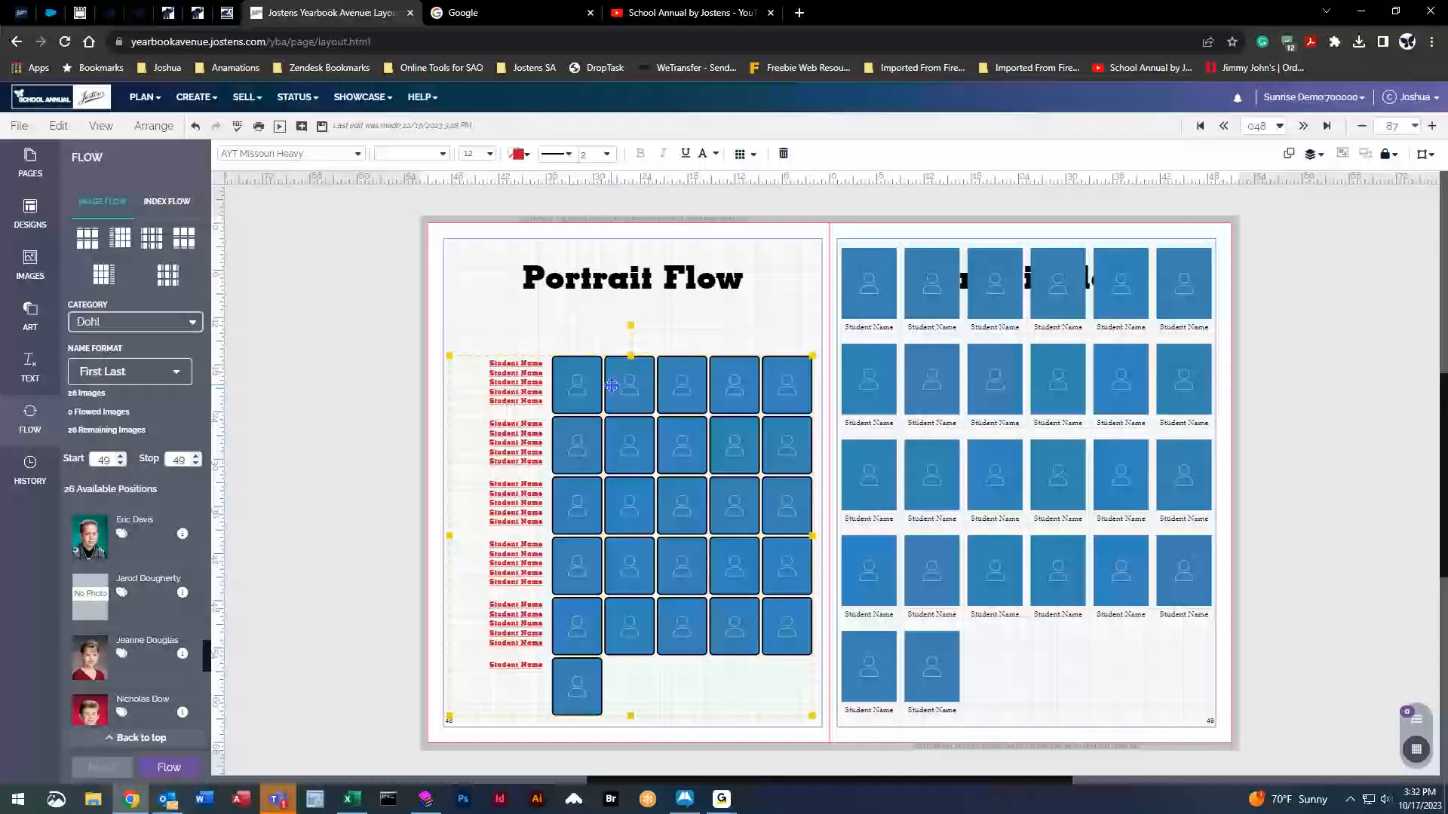
{"action": "key", "text": "Delete"}
{"action": "left_click", "coordinate": [1031, 436]}
{"action": "key", "text": "Delete"}
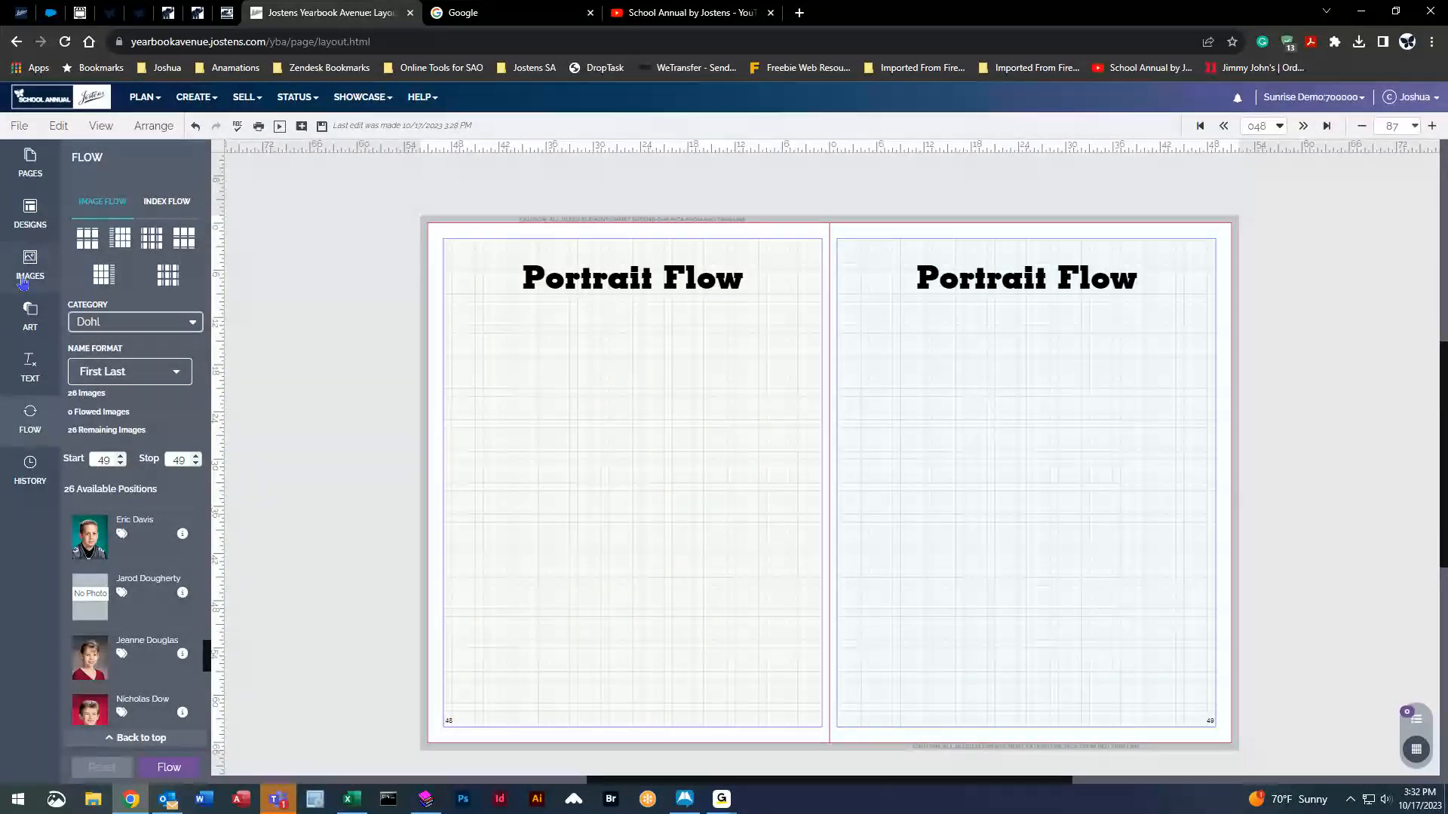
Filter the page designs library to Portrait designs with 21-30 photos.
{"action": "left_click", "coordinate": [50, 205]}
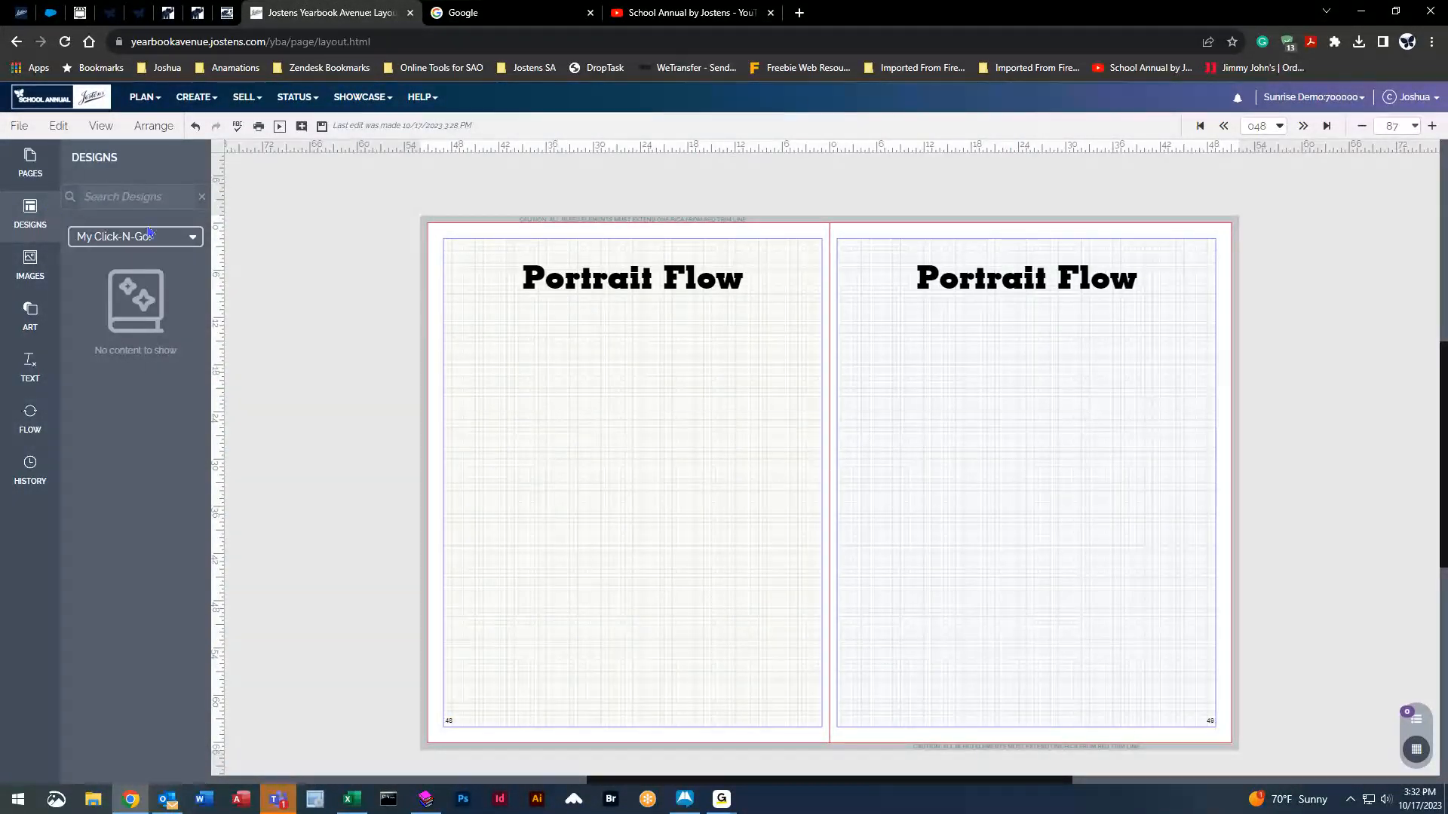
{"action": "left_click", "coordinate": [192, 237]}
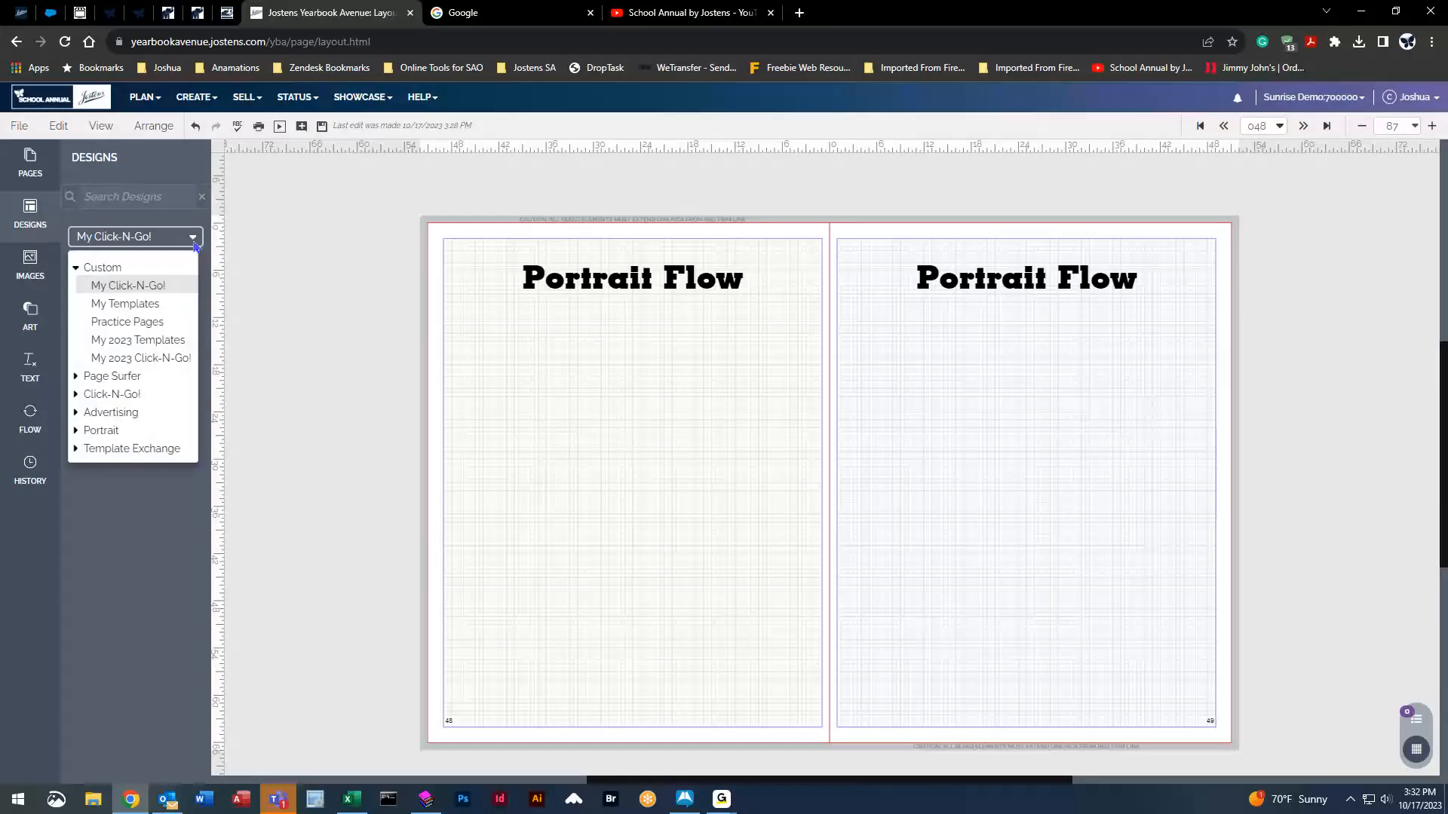
{"action": "left_click", "coordinate": [114, 433]}
{"action": "scroll", "coordinate": [117, 439], "scroll_direction": "down", "scroll_amount": 4}
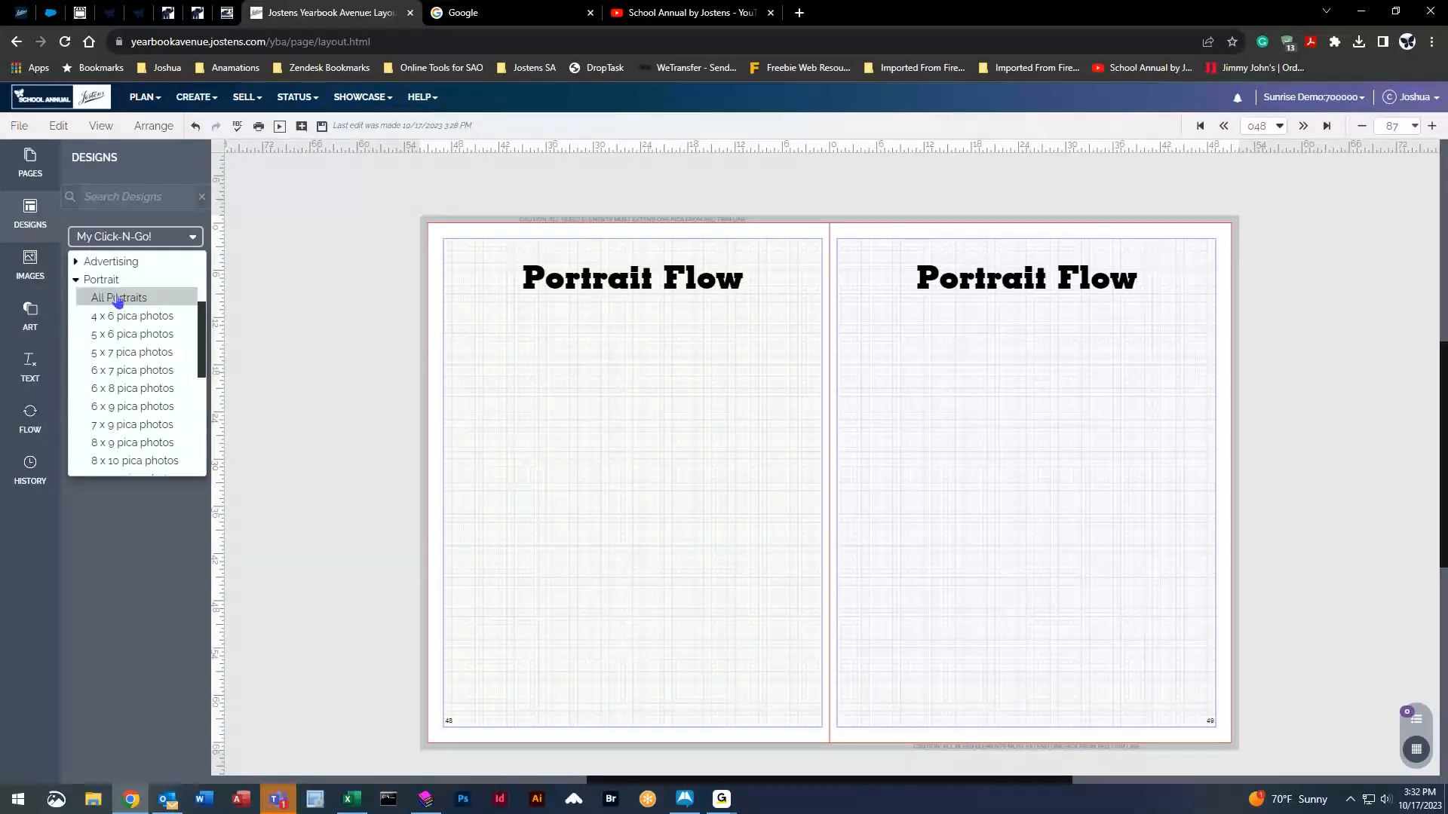
{"action": "left_click", "coordinate": [118, 301]}
{"action": "left_click", "coordinate": [194, 237]}
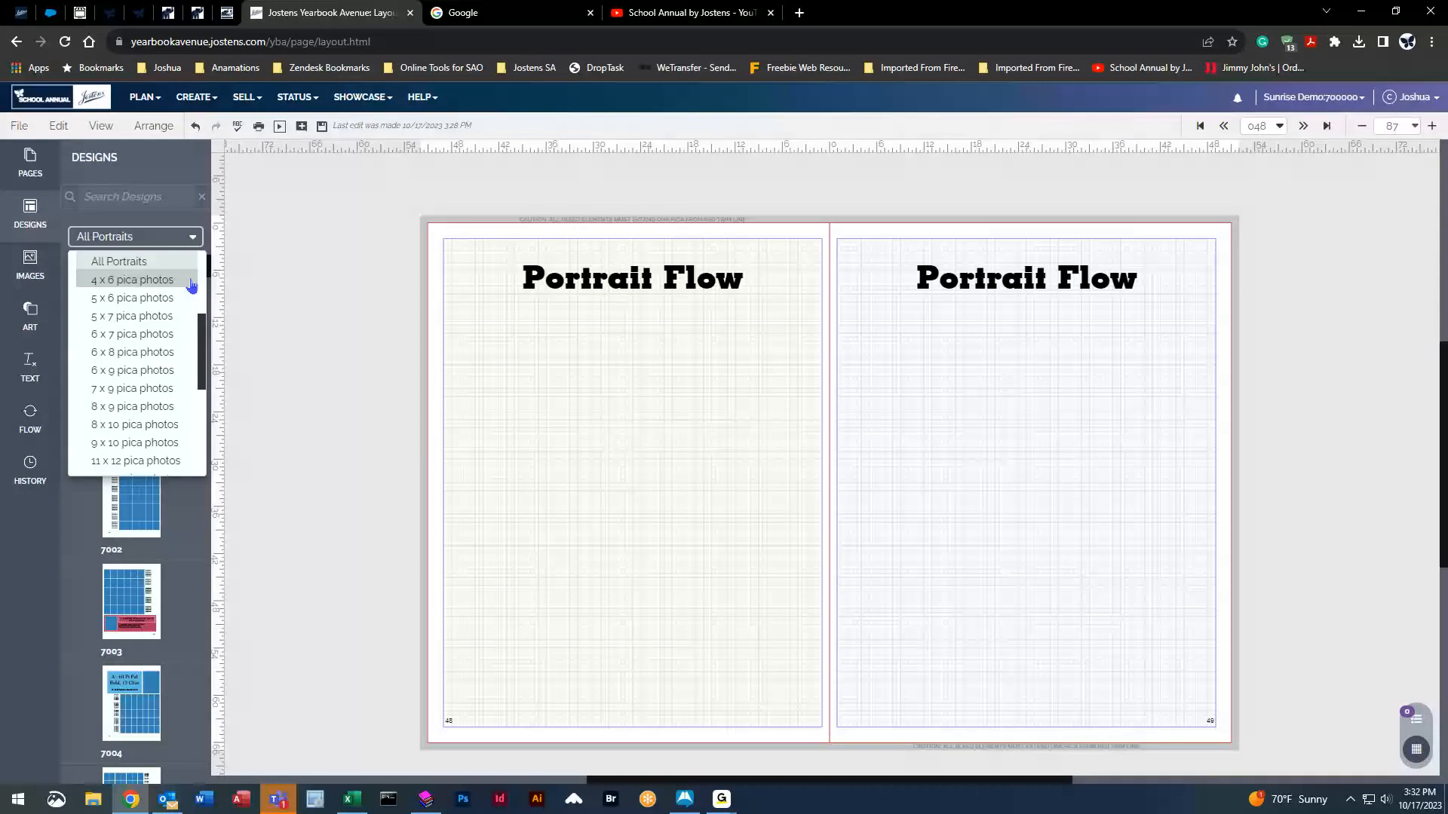
{"action": "left_click", "coordinate": [146, 428]}
{"action": "left_click", "coordinate": [192, 238]}
{"action": "left_click_drag", "start_coordinate": [202, 400], "coordinate": [204, 449]}
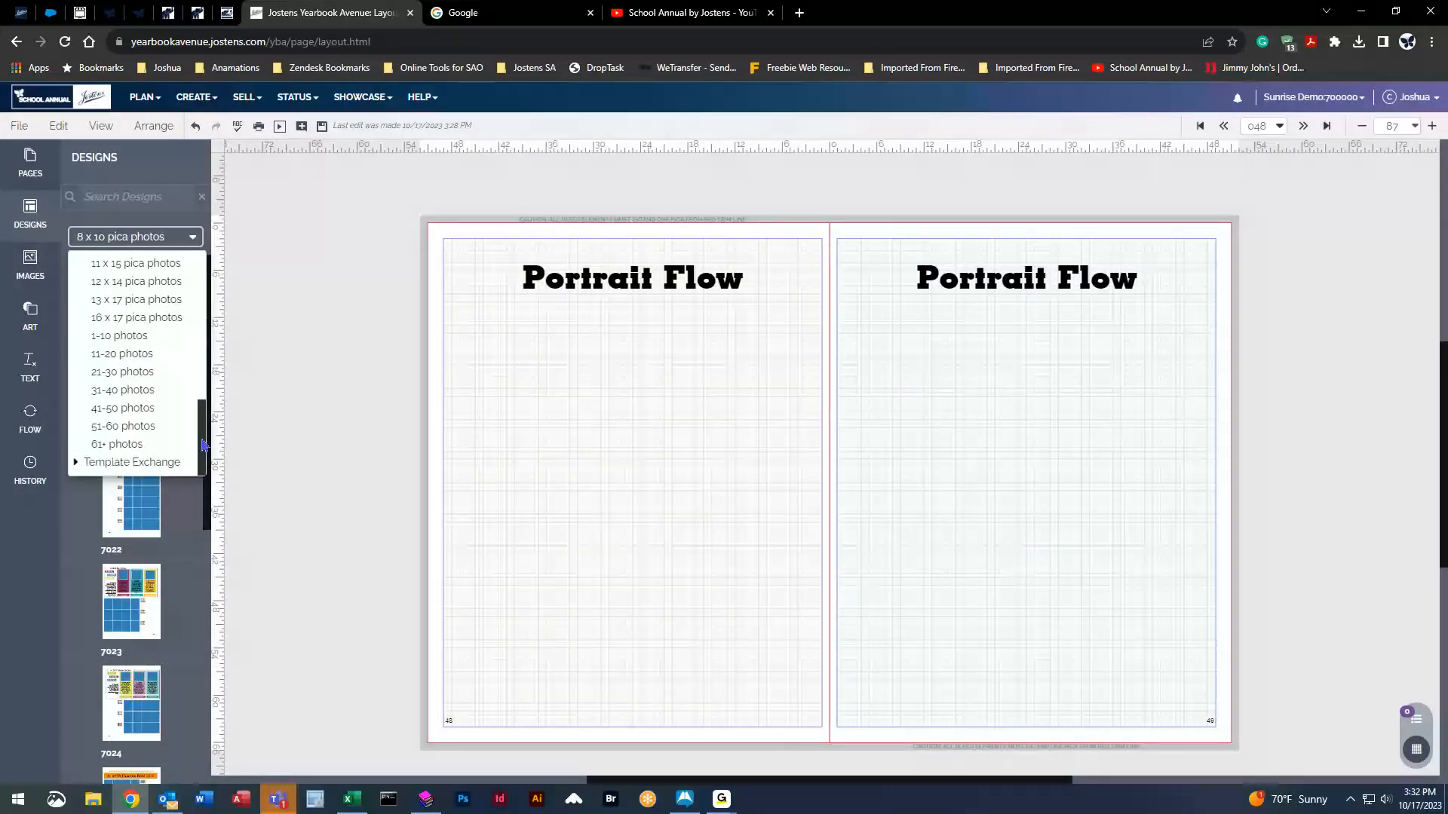
{"action": "left_click", "coordinate": [98, 373]}
Drag design 7101 from the list onto the right page.
{"action": "mouse_move", "coordinate": [166, 368]}
{"action": "left_click_drag", "start_coordinate": [207, 307], "coordinate": [223, 628]}
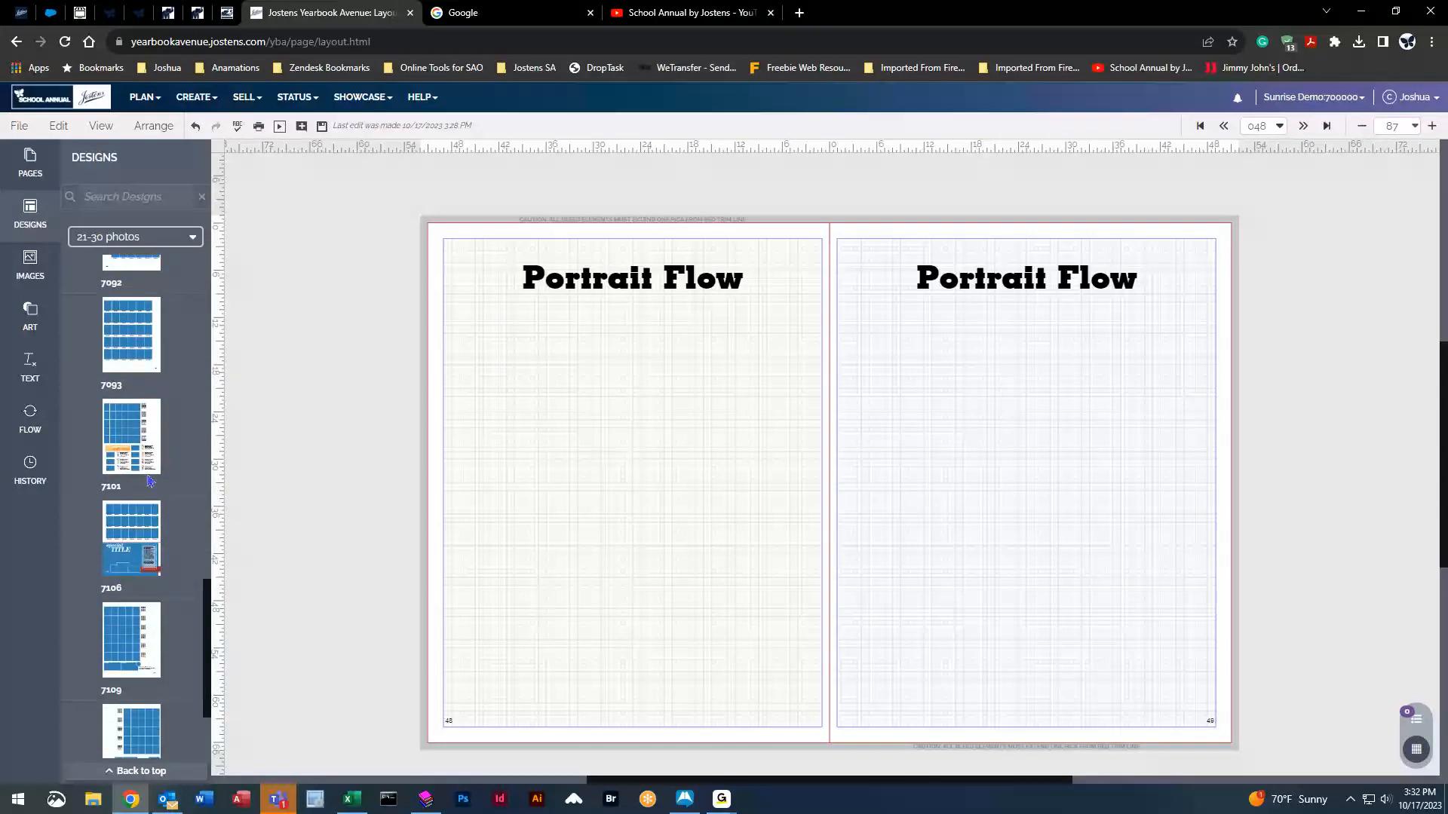
{"action": "mouse_move", "coordinate": [117, 428]}
{"action": "left_click_drag", "start_coordinate": [117, 427], "coordinate": [1021, 435]}
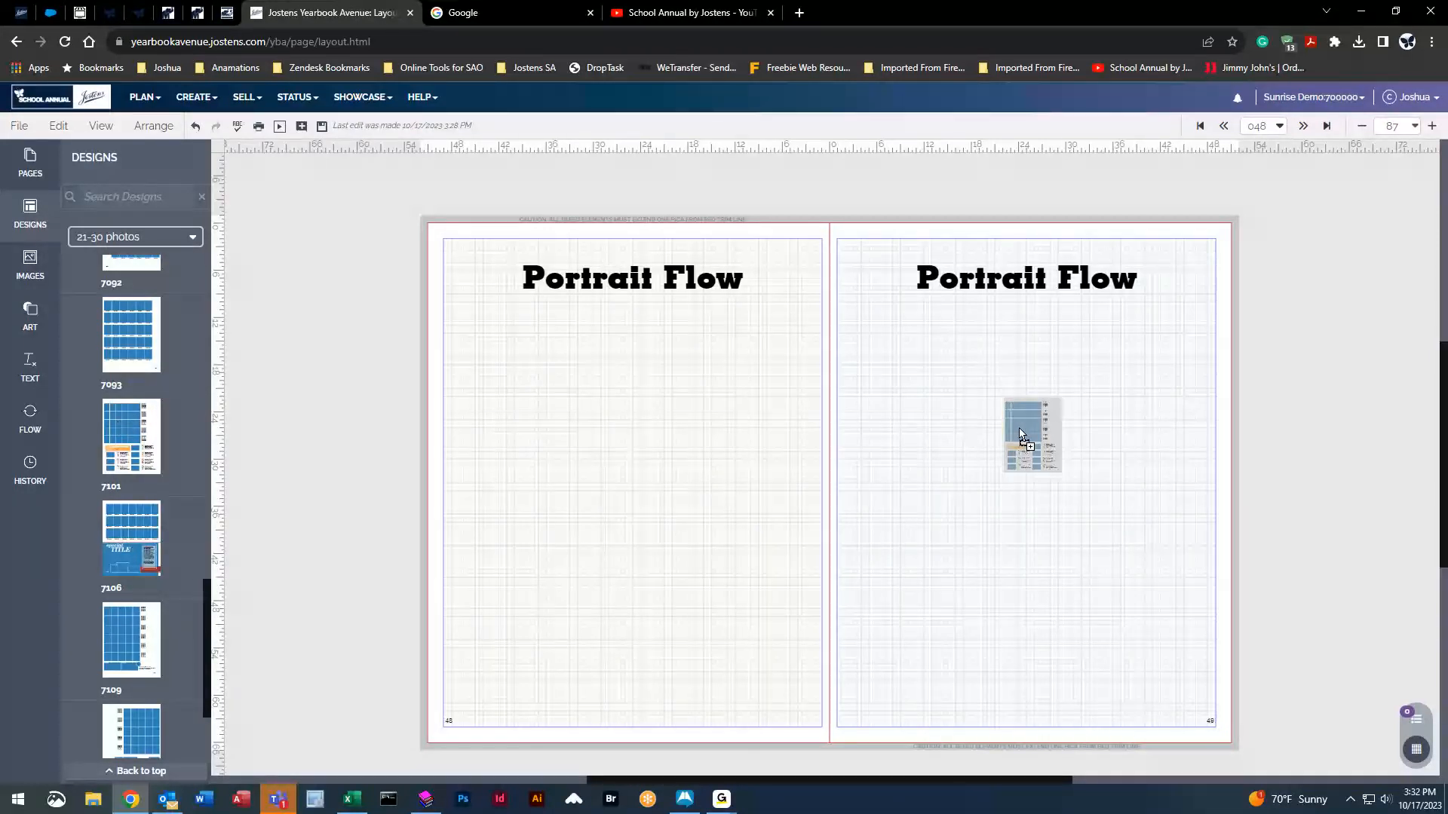
{"action": "left_click_drag", "start_coordinate": [1020, 435], "coordinate": [1025, 431]}
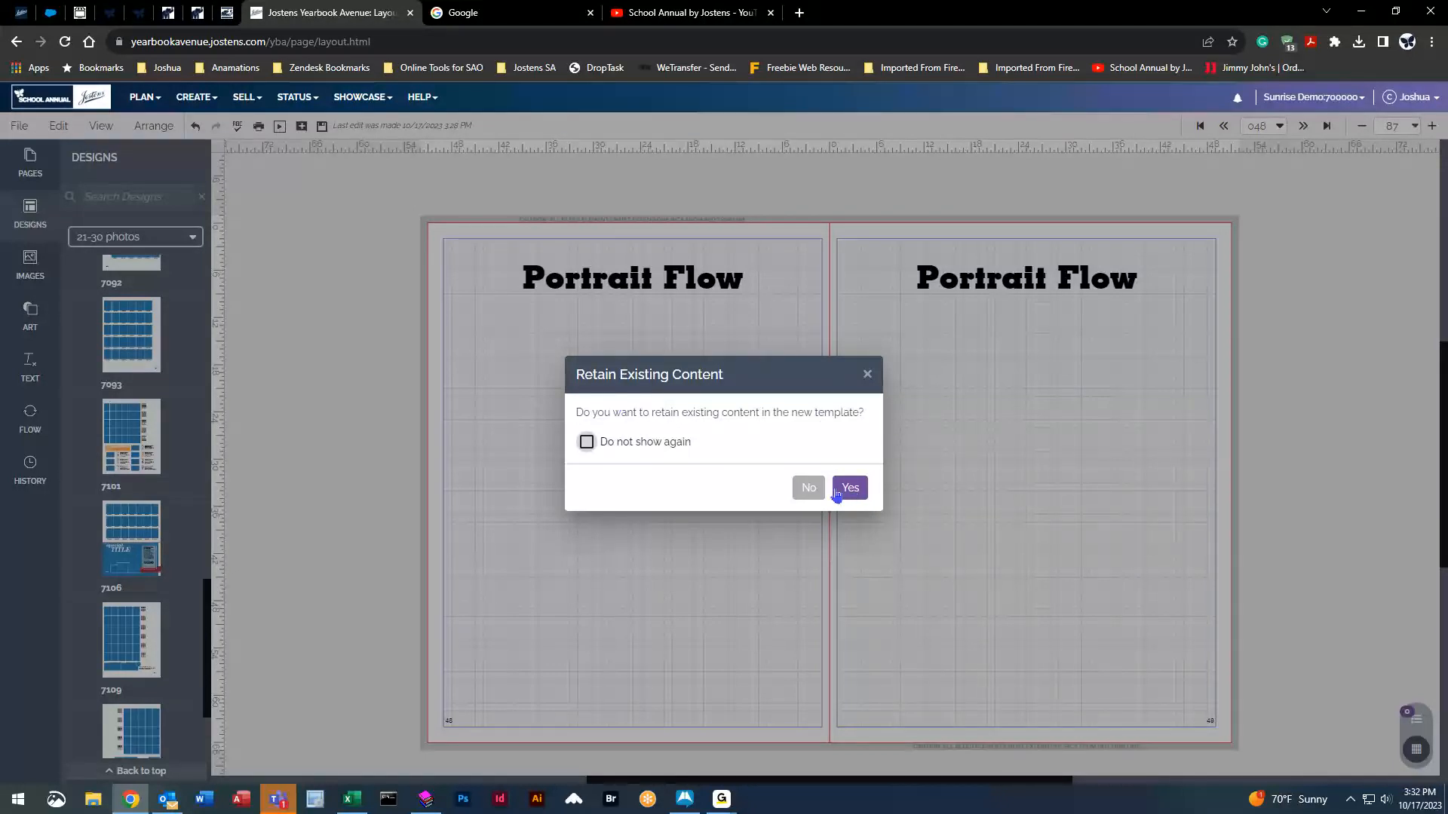
Apply template 7101 keeping existing content, and flow the student portraits into its grid, saving changes.
{"action": "left_click", "coordinate": [850, 488]}
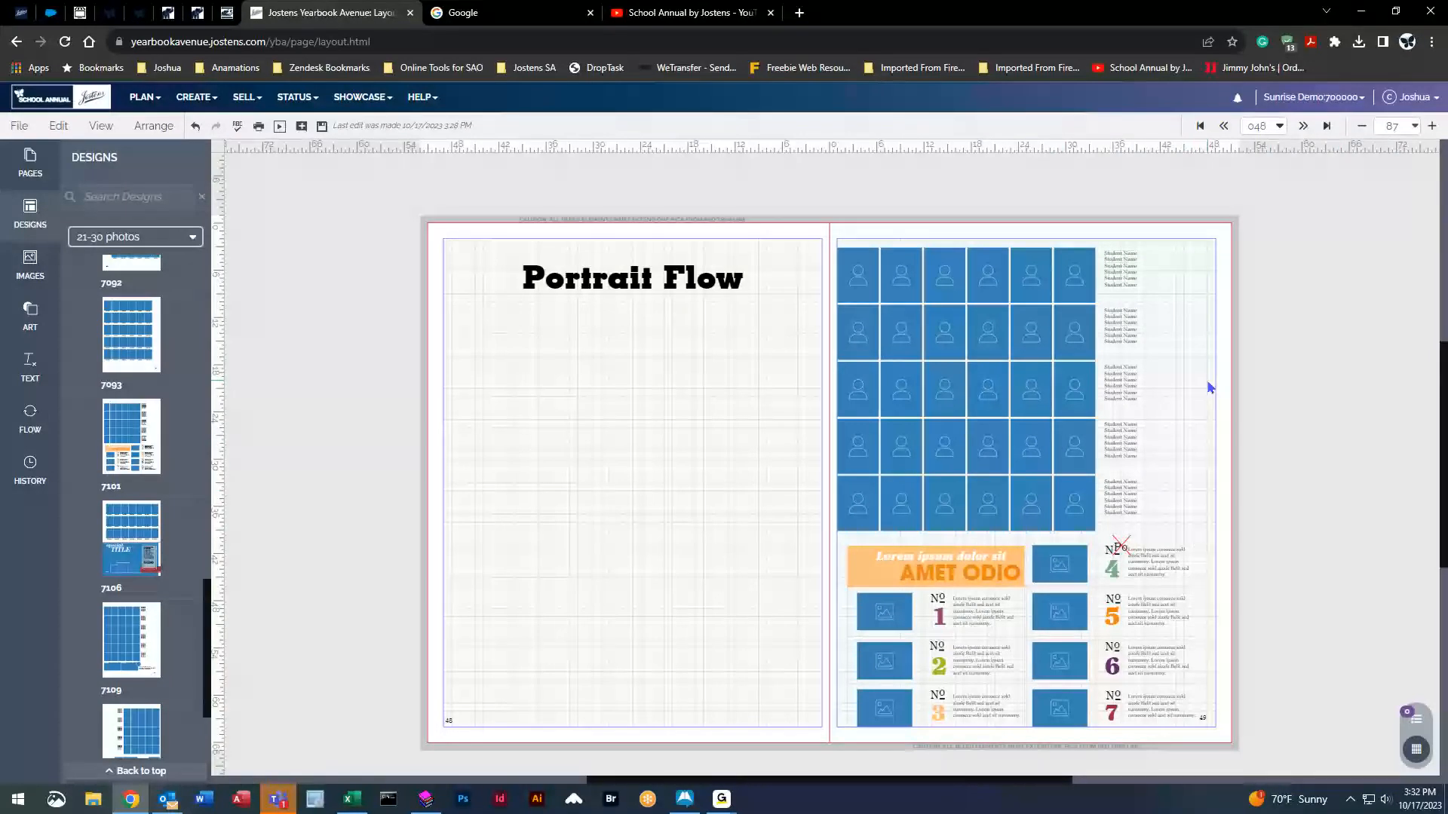
{"action": "left_click", "coordinate": [967, 311]}
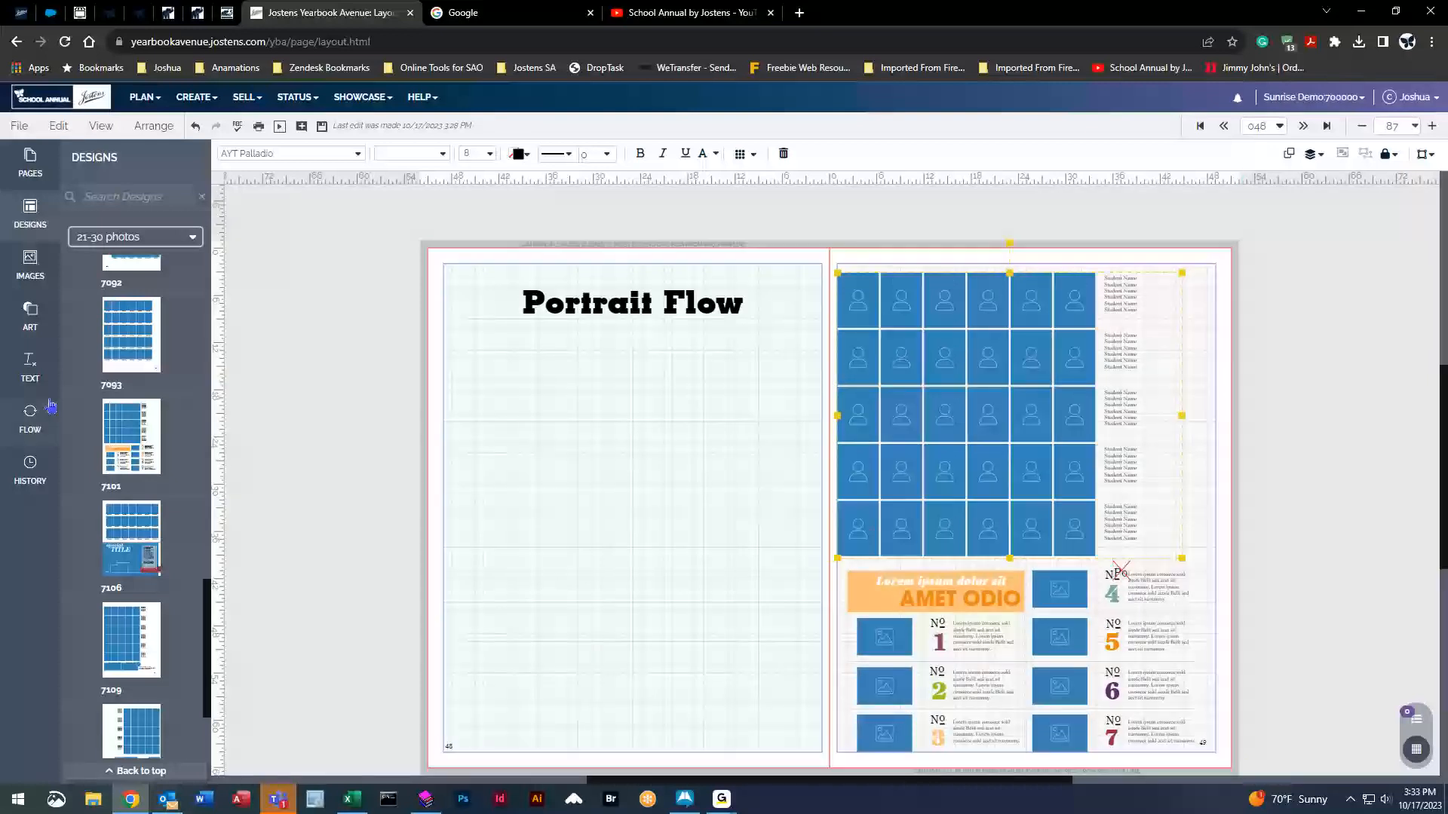
{"action": "left_click", "coordinate": [30, 416]}
{"action": "left_click", "coordinate": [169, 767]}
{"action": "left_click", "coordinate": [805, 472]}
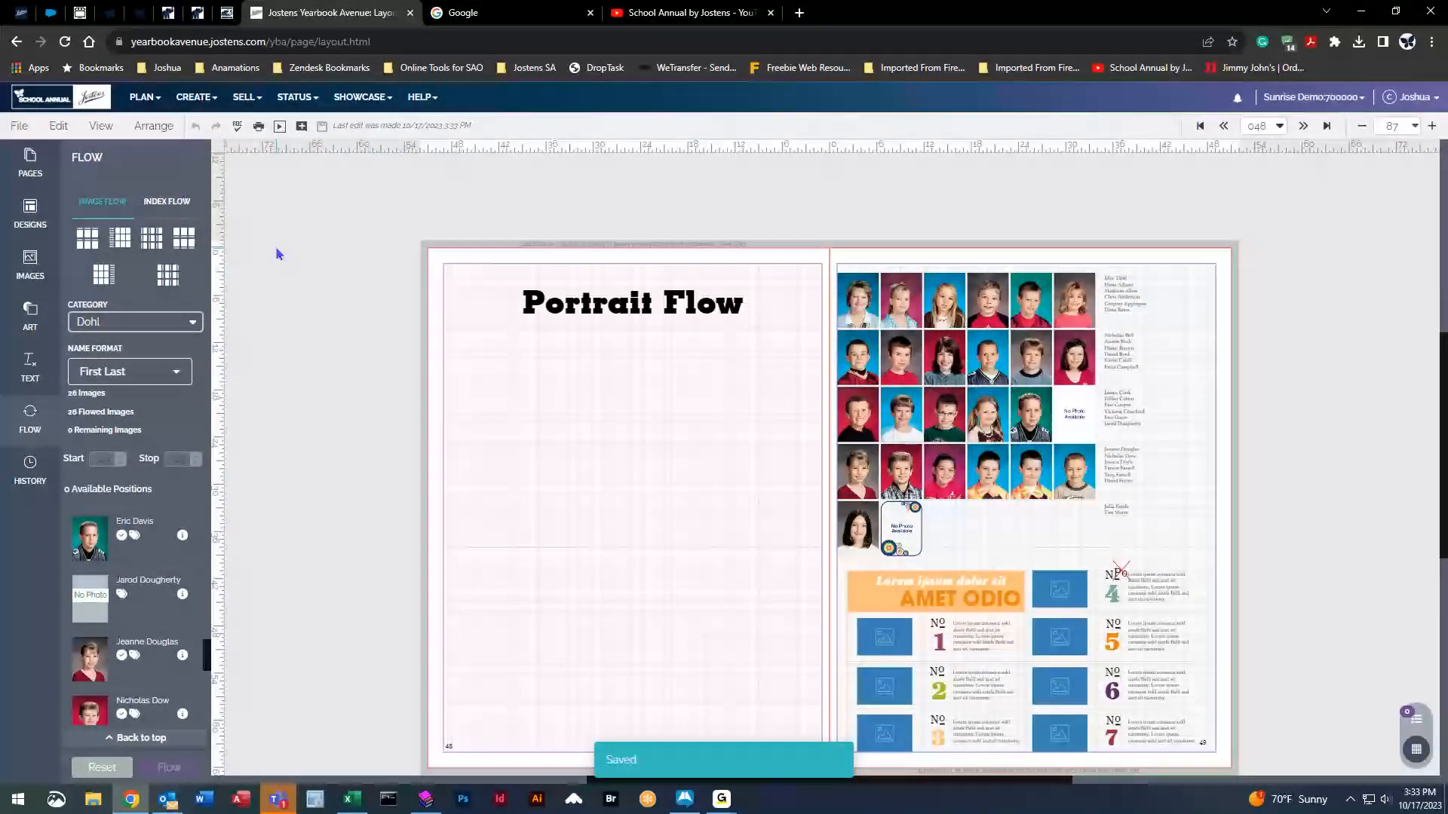
Select and then deselect the Nº 4 text element on the right page.
{"action": "left_click", "coordinate": [1113, 594]}
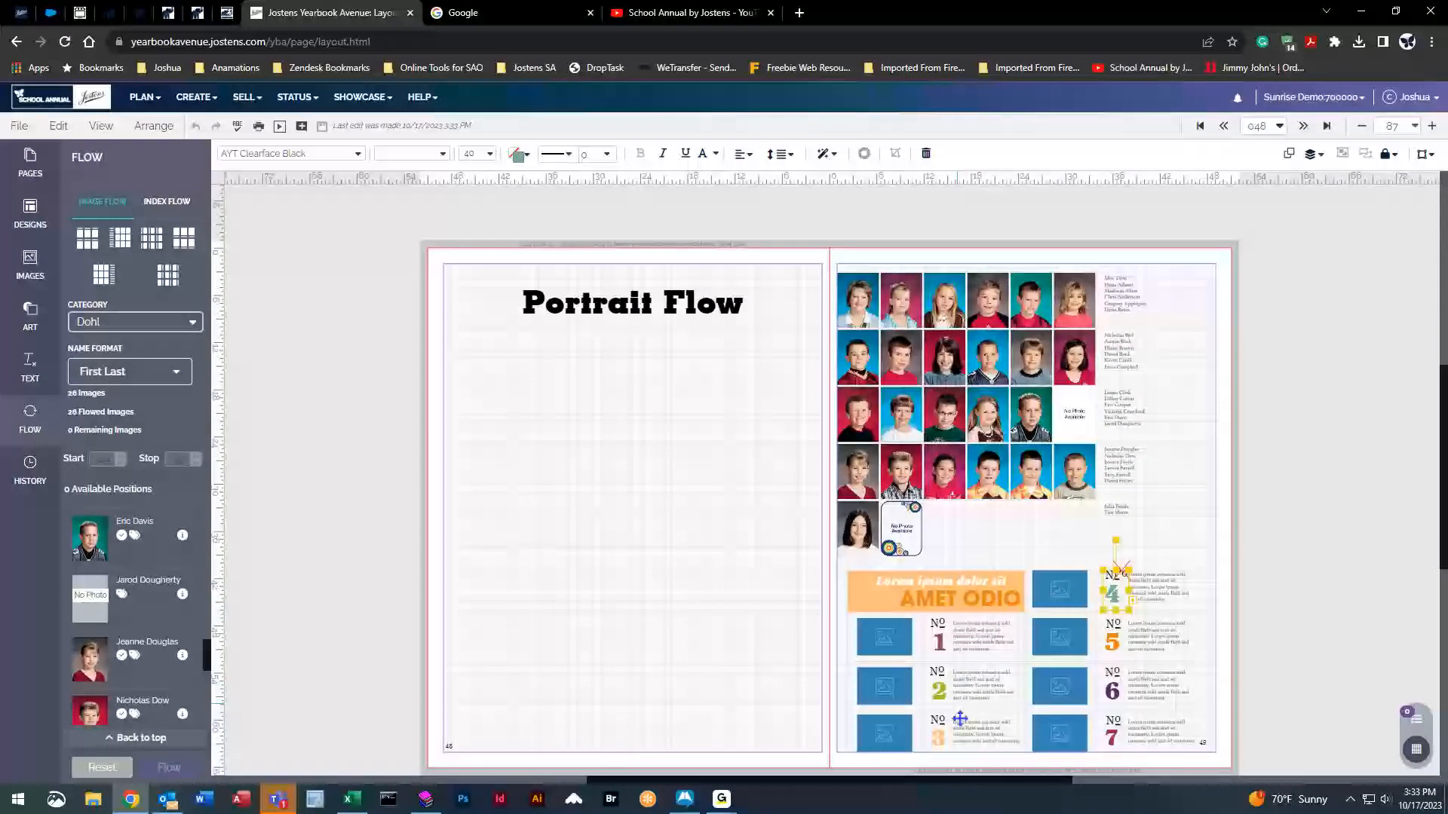
{"action": "left_click", "coordinate": [316, 251]}
{"action": "scroll", "coordinate": [315, 252], "scroll_direction": "down", "scroll_amount": 1}
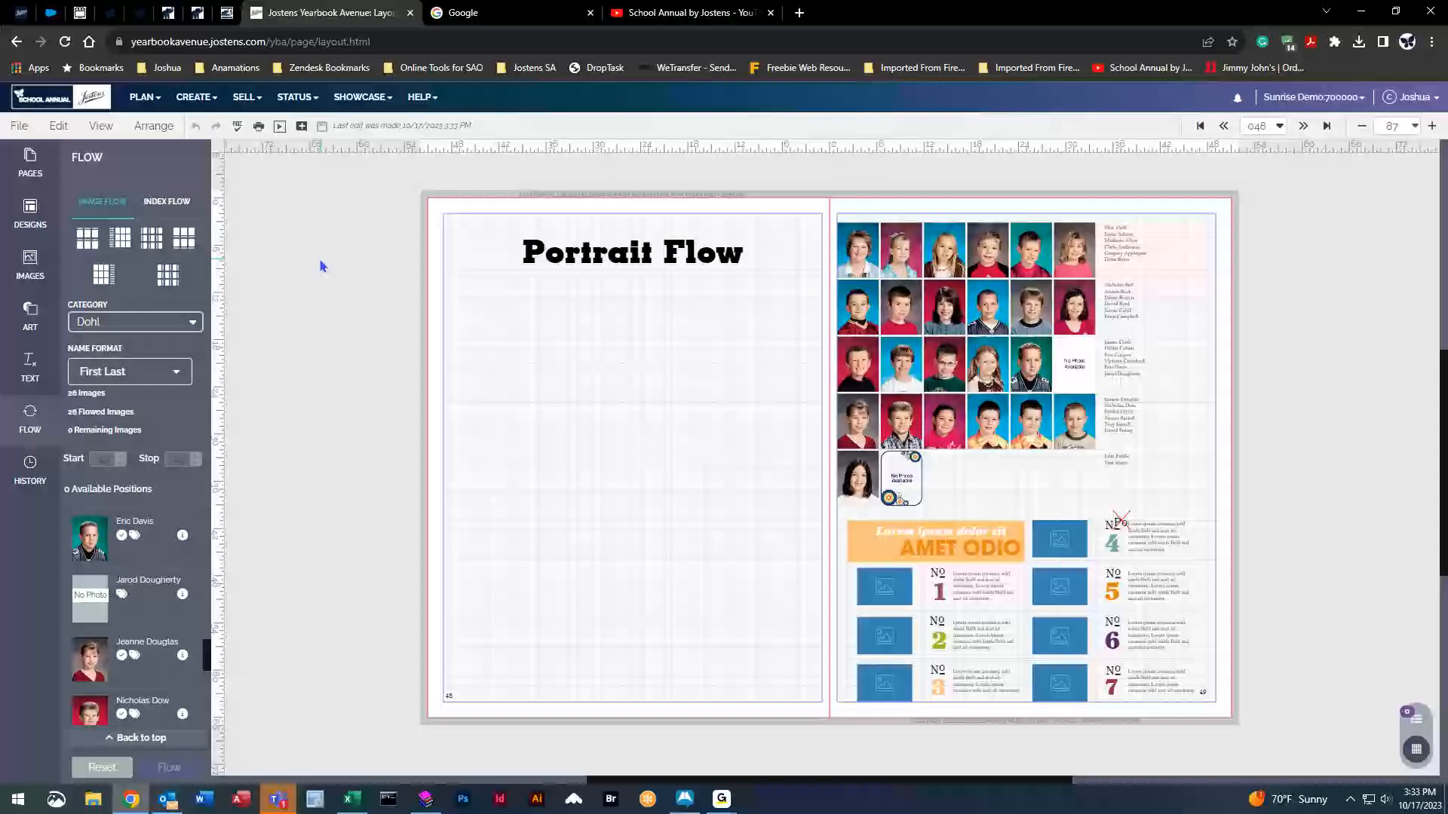
Apply a 21-30 photos portrait design to page 48, keeping existing content.
{"action": "left_click", "coordinate": [30, 212]}
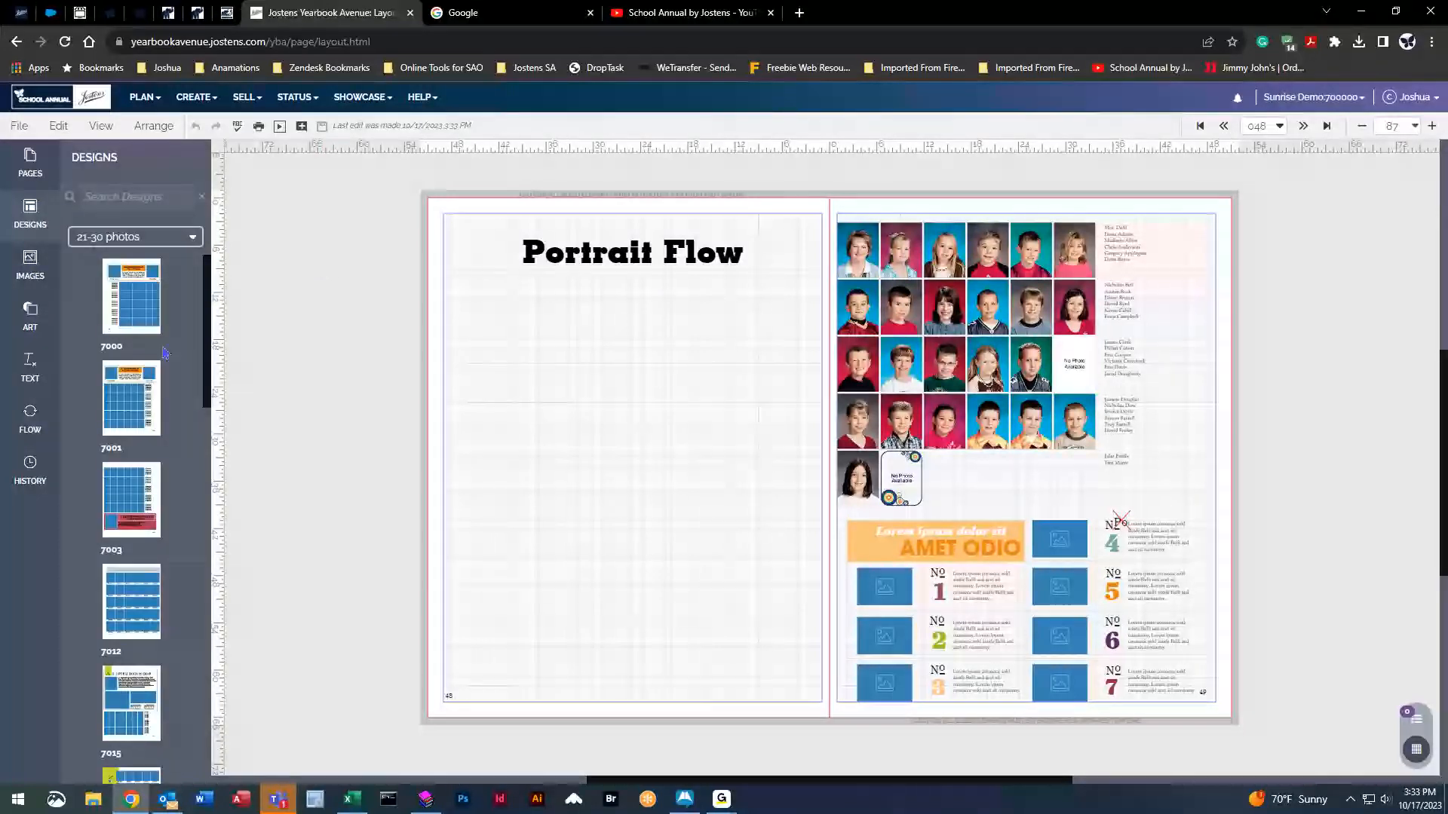
{"action": "scroll", "coordinate": [143, 528], "scroll_direction": "down", "scroll_amount": 6}
{"action": "left_click_drag", "start_coordinate": [149, 567], "coordinate": [152, 571]}
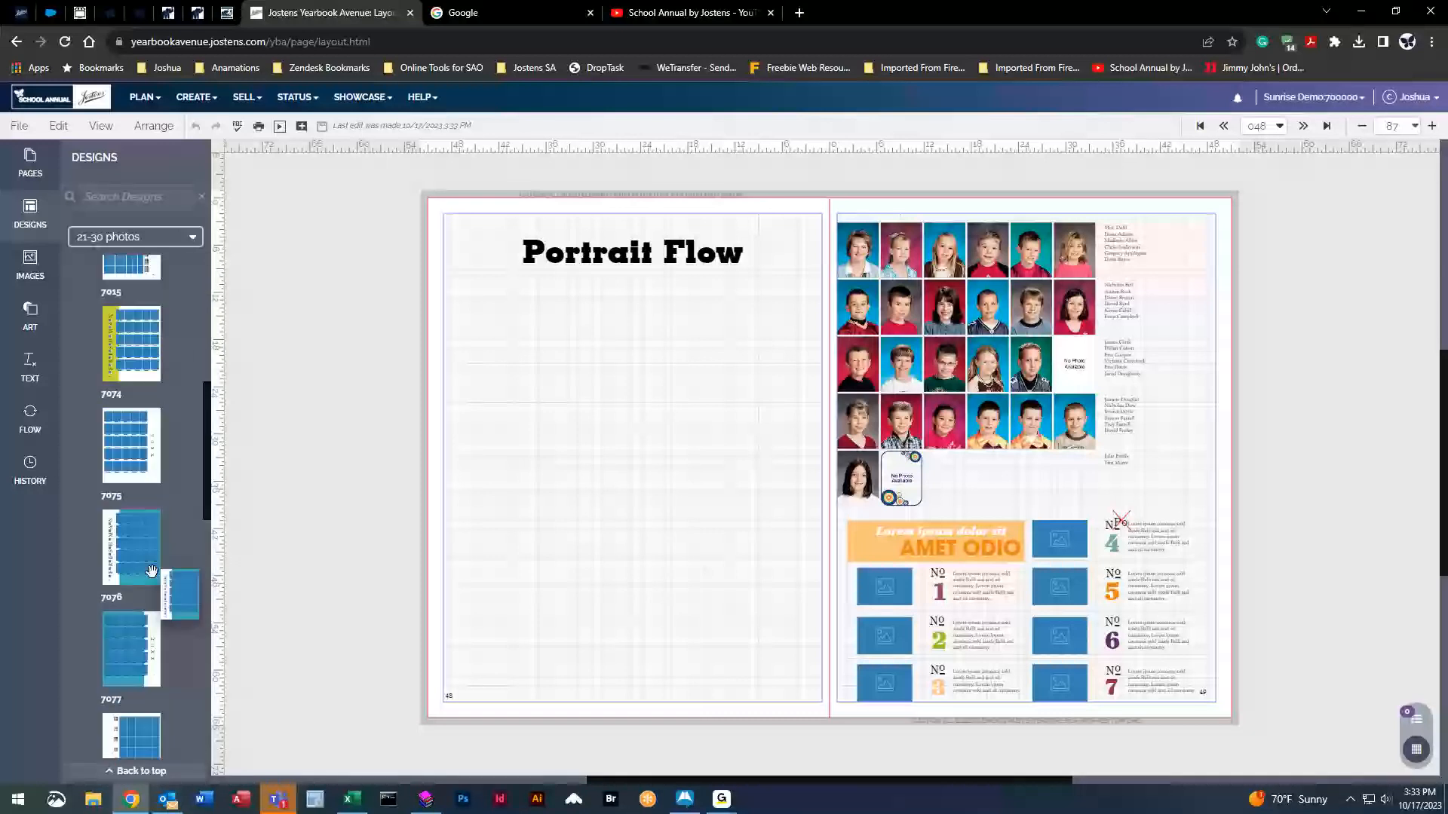
{"action": "scroll", "coordinate": [152, 571], "scroll_direction": "down", "scroll_amount": 10}
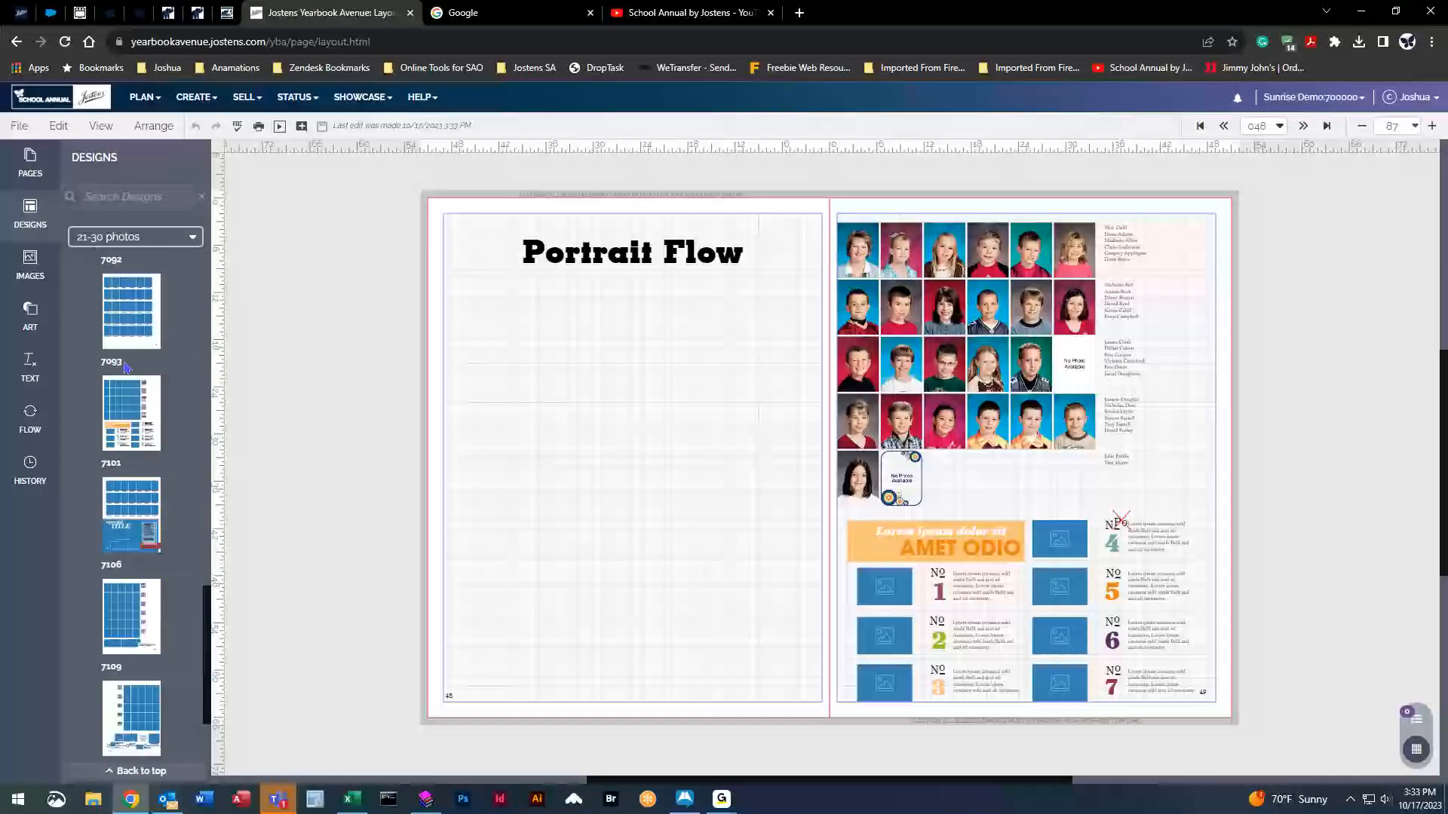
{"action": "scroll", "coordinate": [127, 368], "scroll_direction": "down", "scroll_amount": 2}
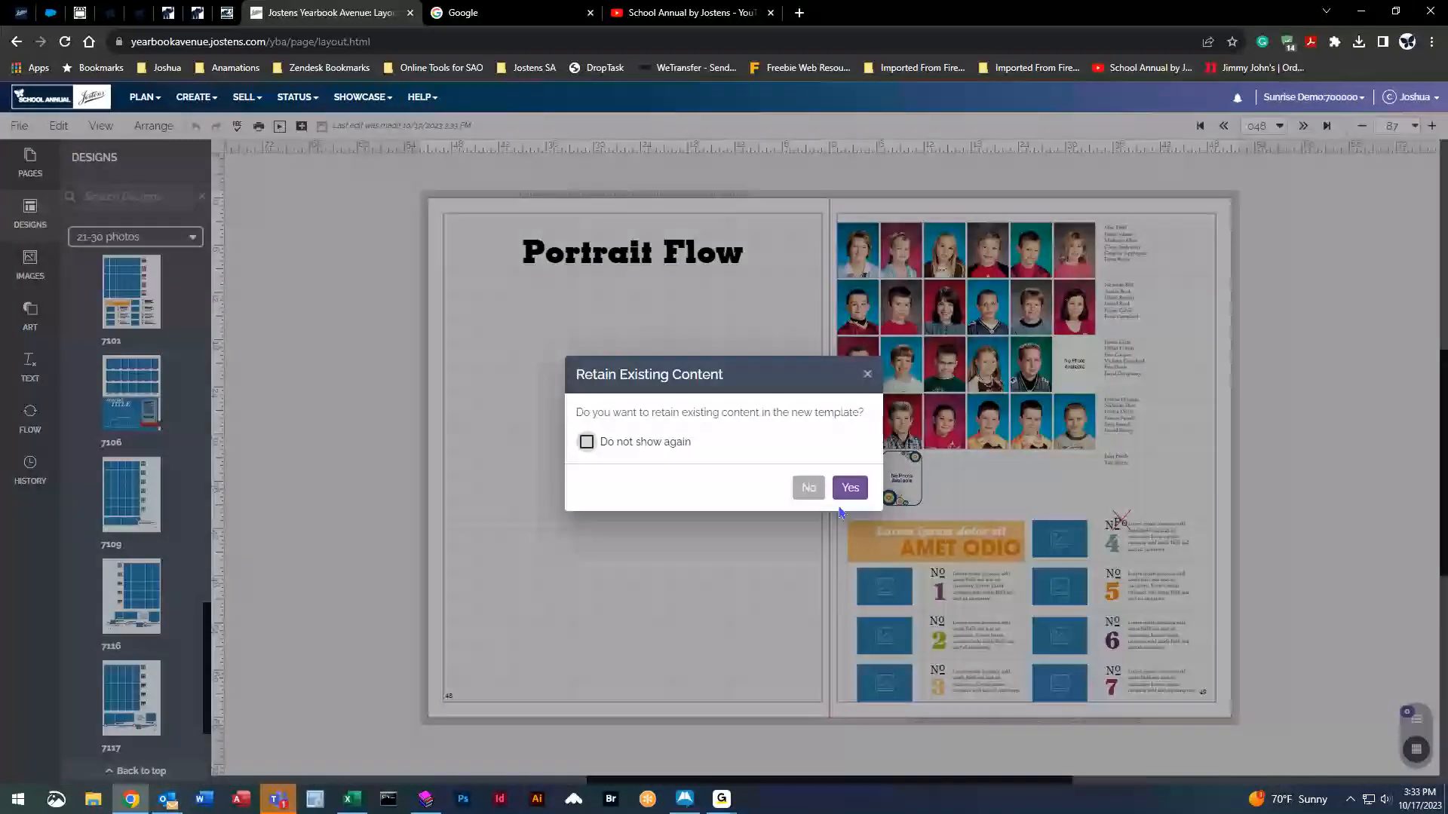
{"action": "left_click", "coordinate": [849, 488]}
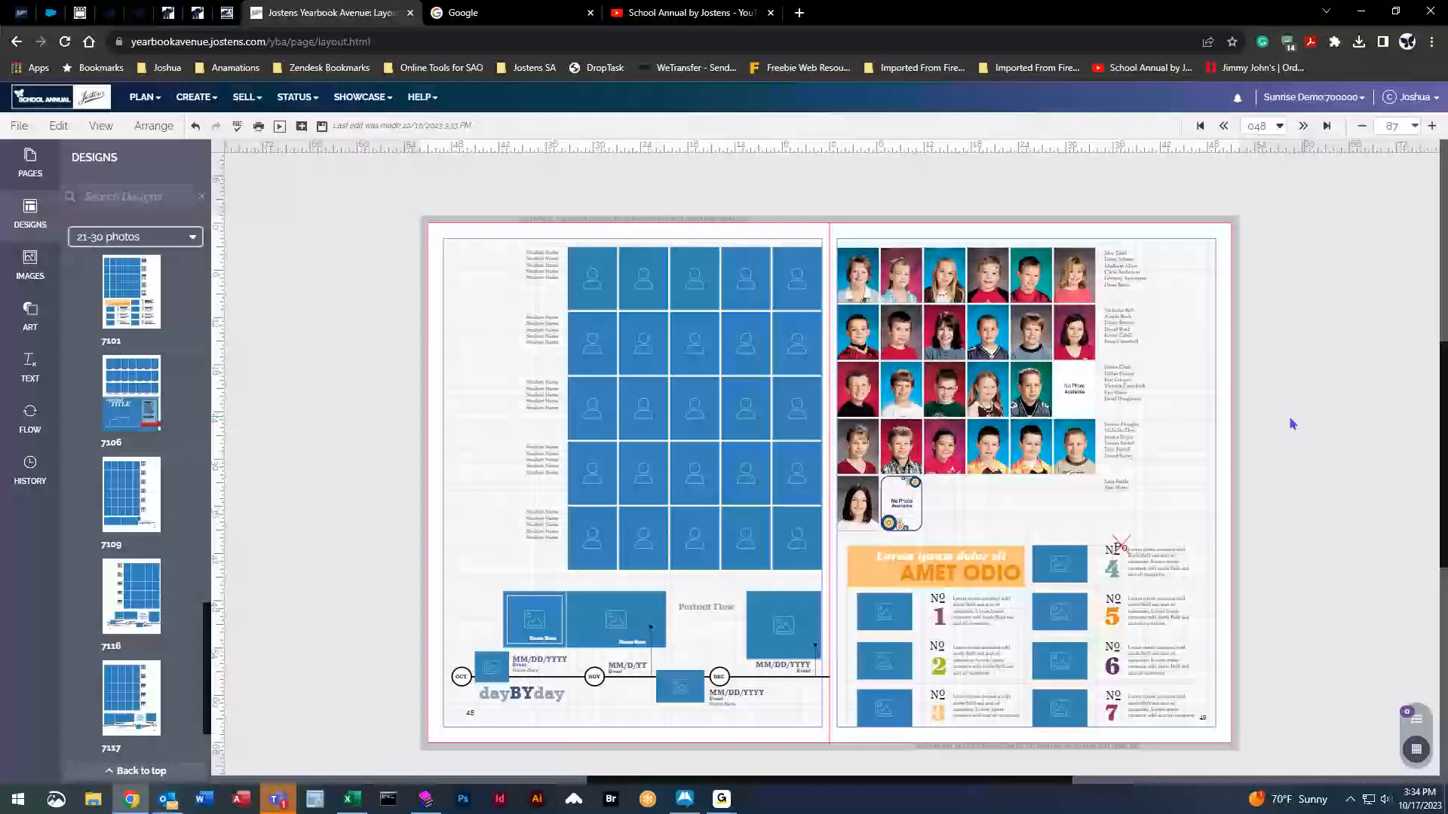
Undo the left-page placeholder design and reset the right page's flowed portraits.
{"action": "left_click", "coordinate": [949, 343]}
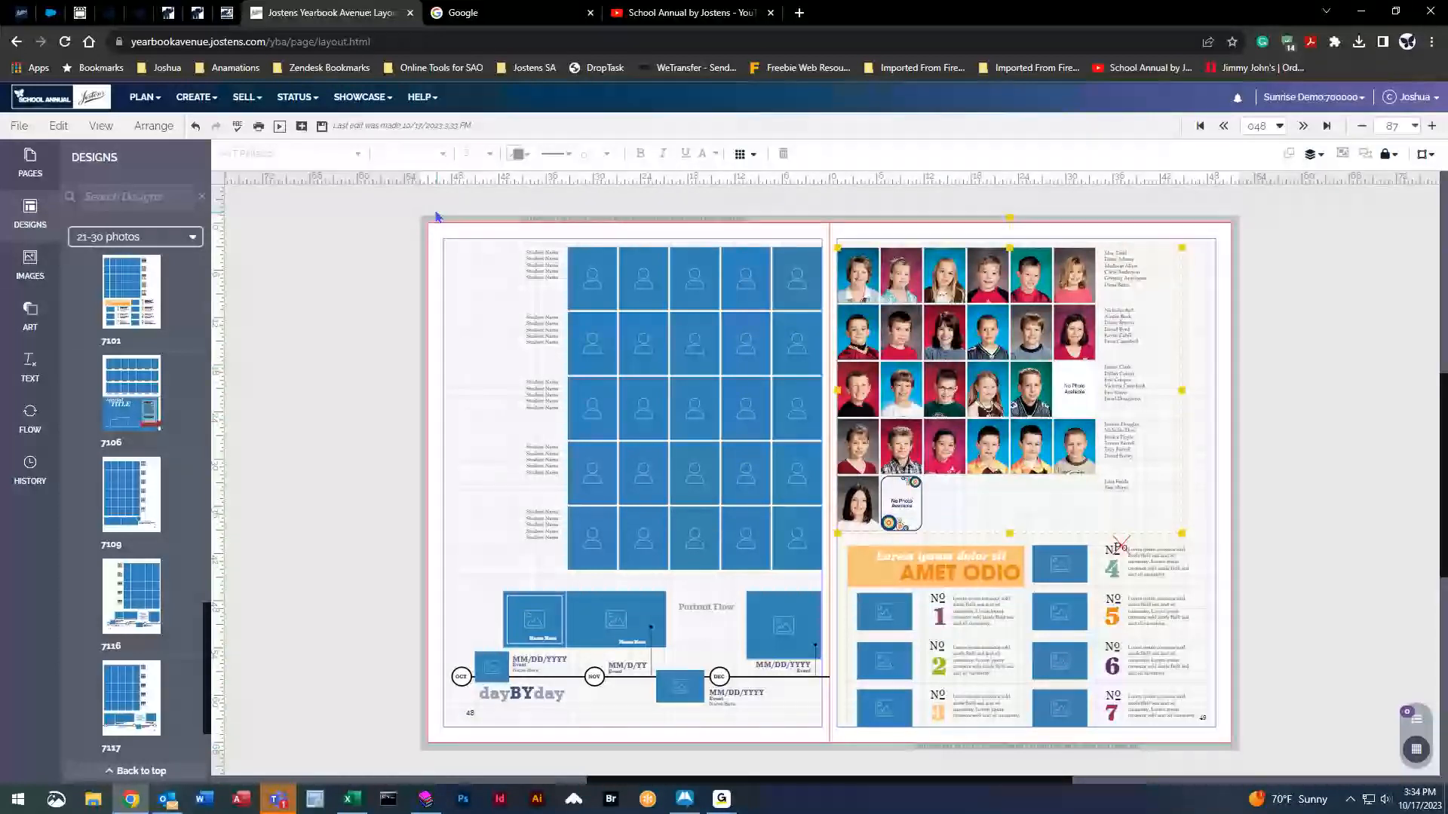
{"action": "left_click_drag", "start_coordinate": [396, 219], "coordinate": [387, 516]}
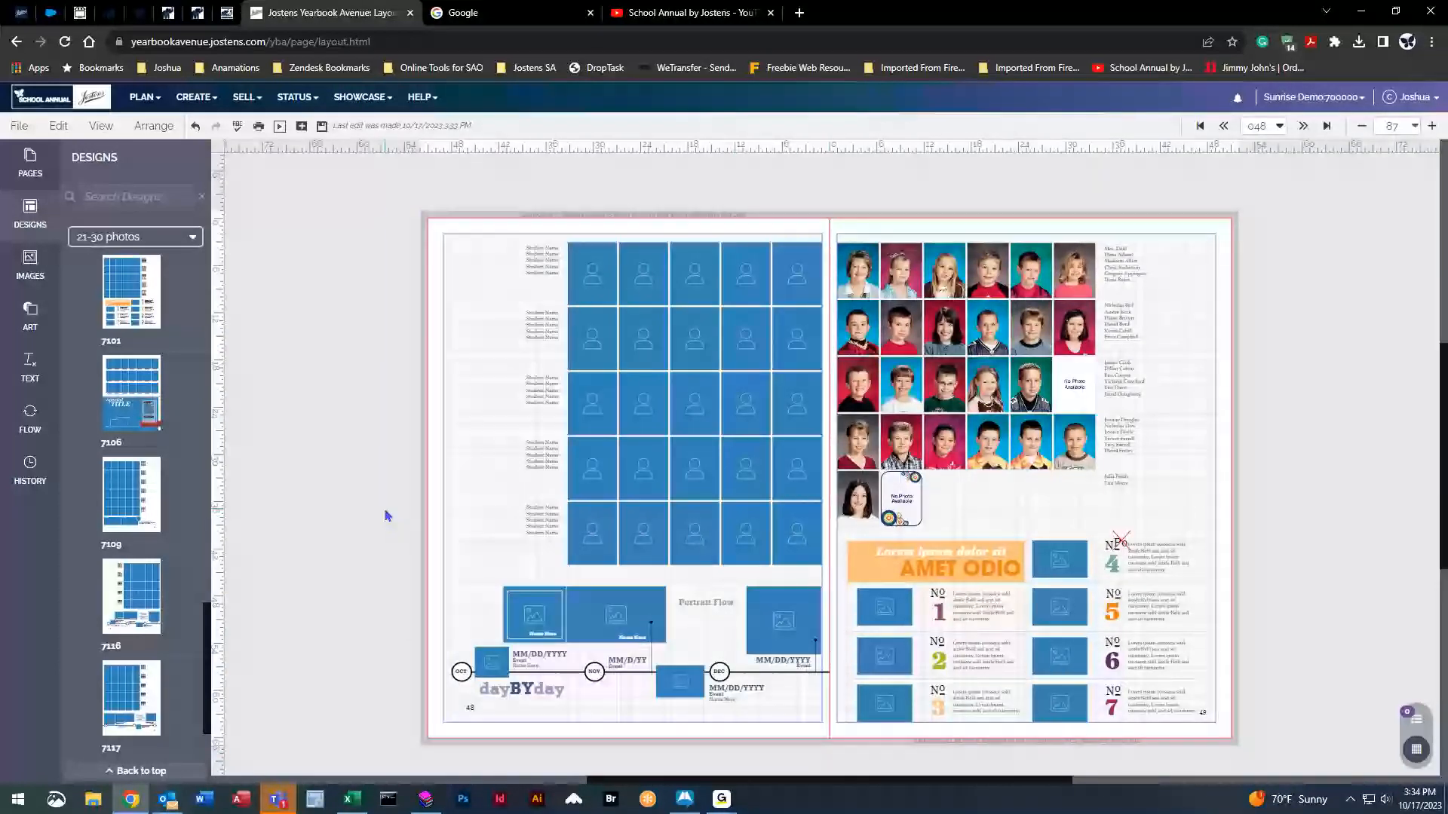
{"action": "key", "text": "ctrl+z"}
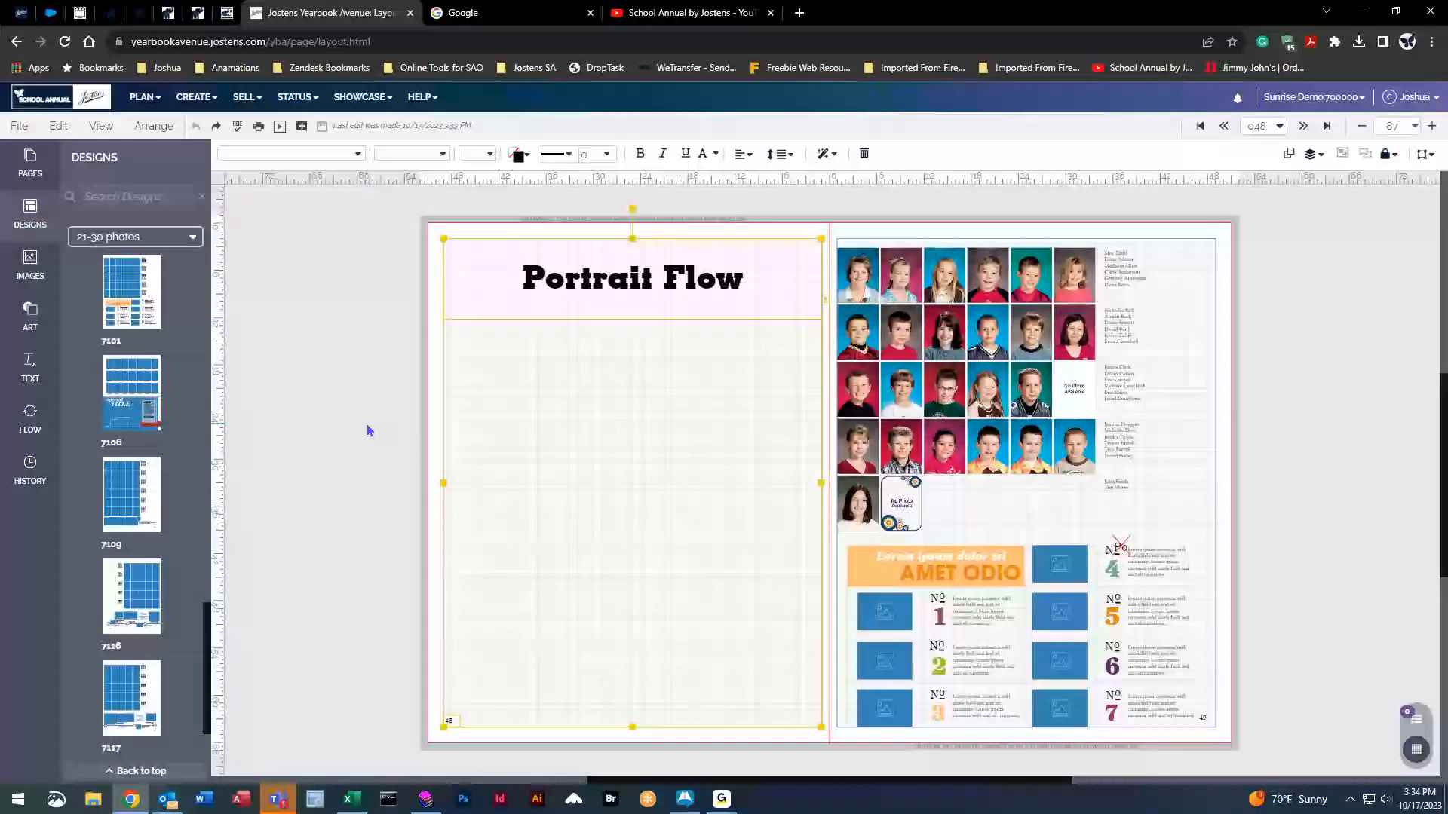
{"action": "left_click", "coordinate": [30, 417]}
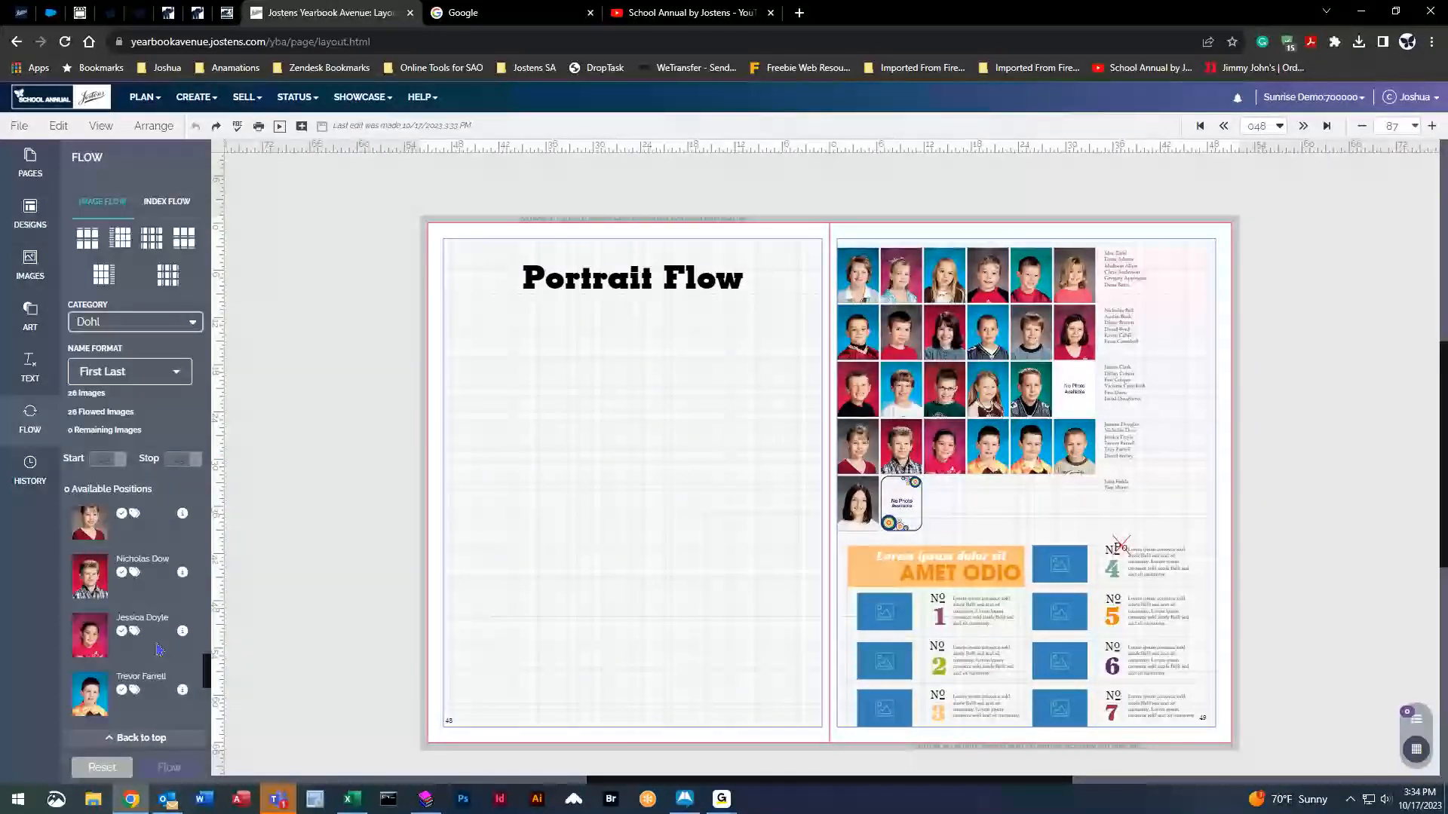
{"action": "left_click", "coordinate": [101, 767]}
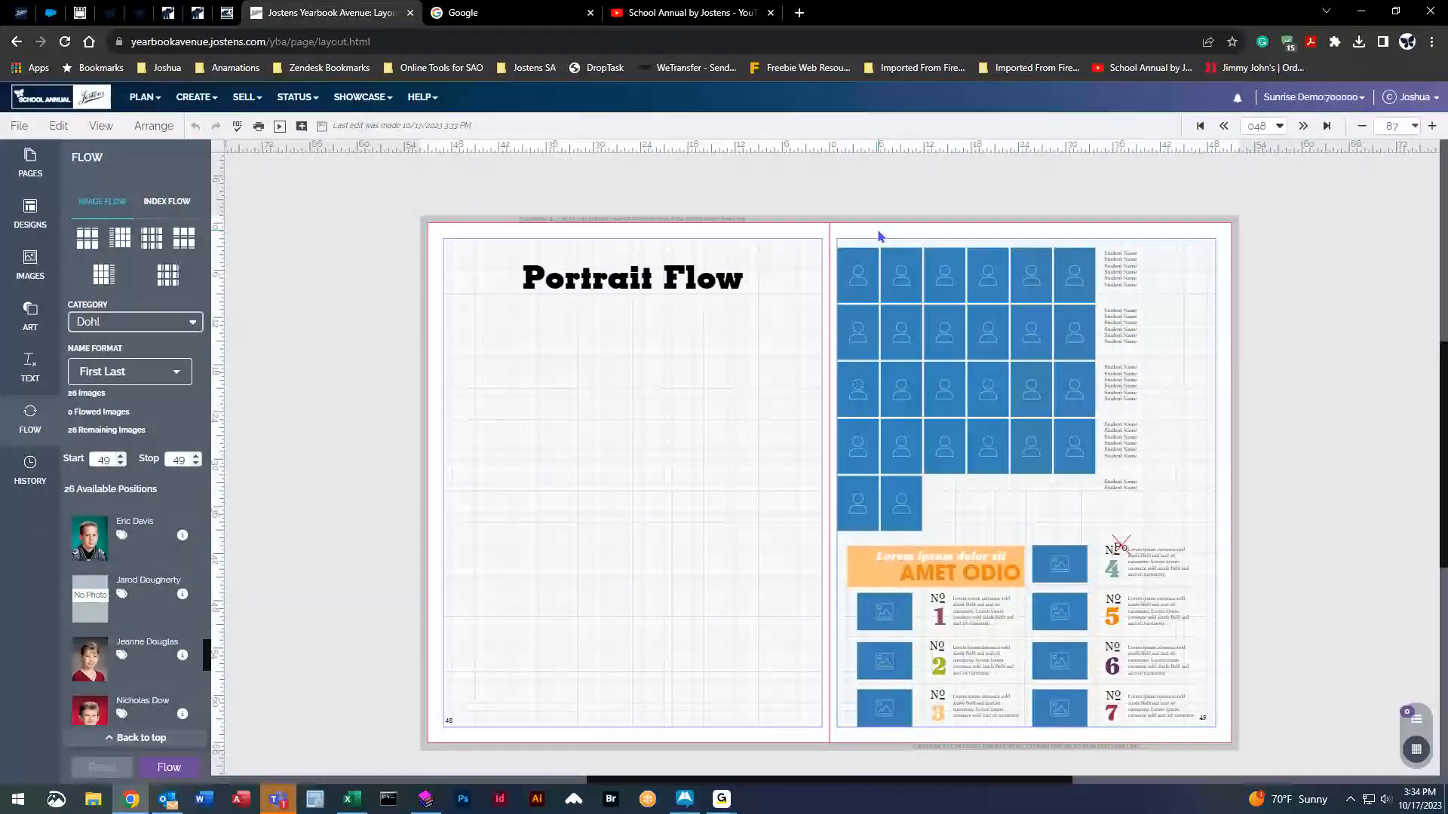
{"action": "left_click_drag", "start_coordinate": [829, 214], "coordinate": [901, 459]}
{"action": "key", "text": "ctrl+z"}
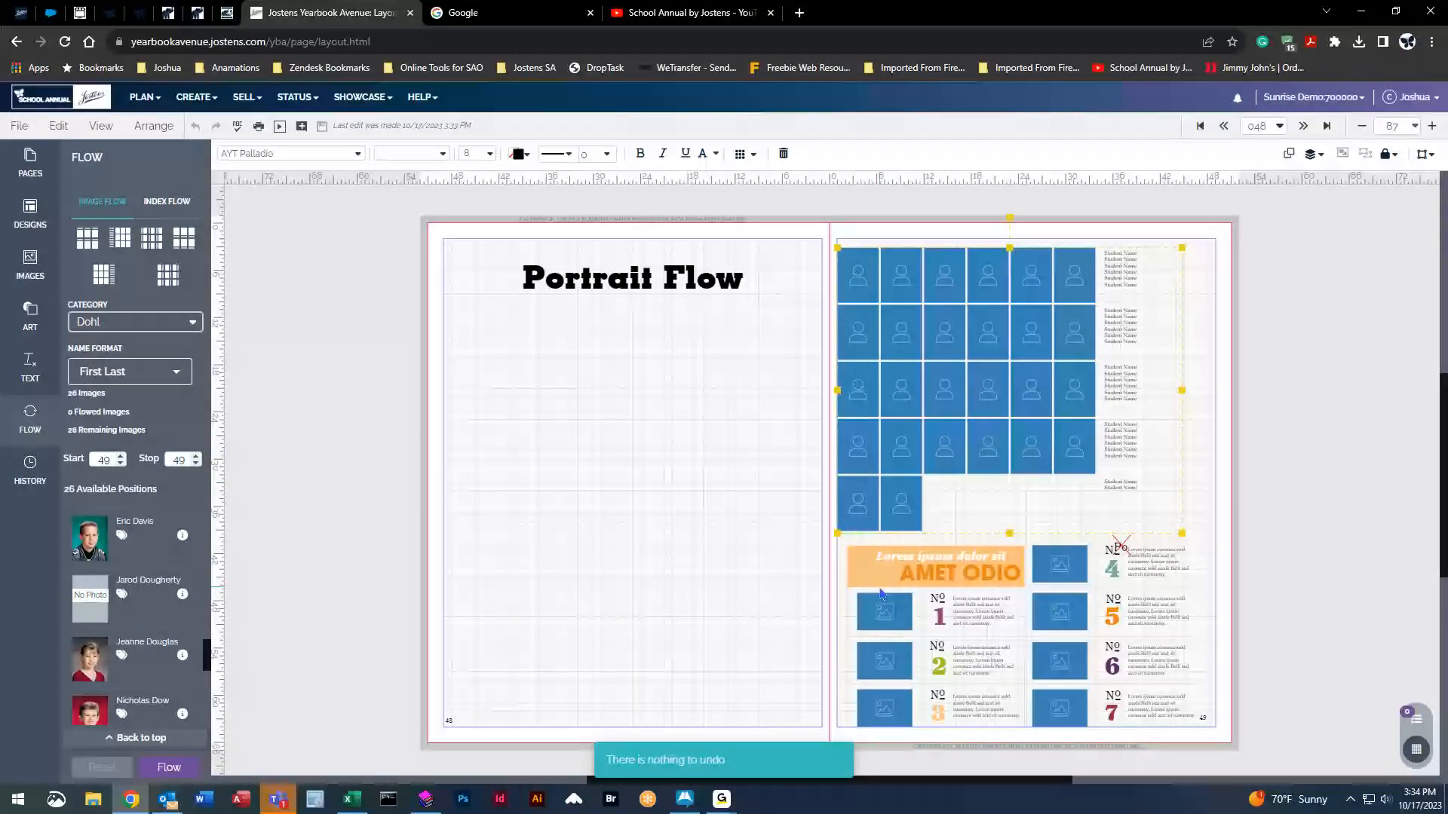
{"action": "left_click", "coordinate": [828, 590]}
Restore page 049's earlier blank titled version from its edit history.
{"action": "left_click", "coordinate": [30, 467]}
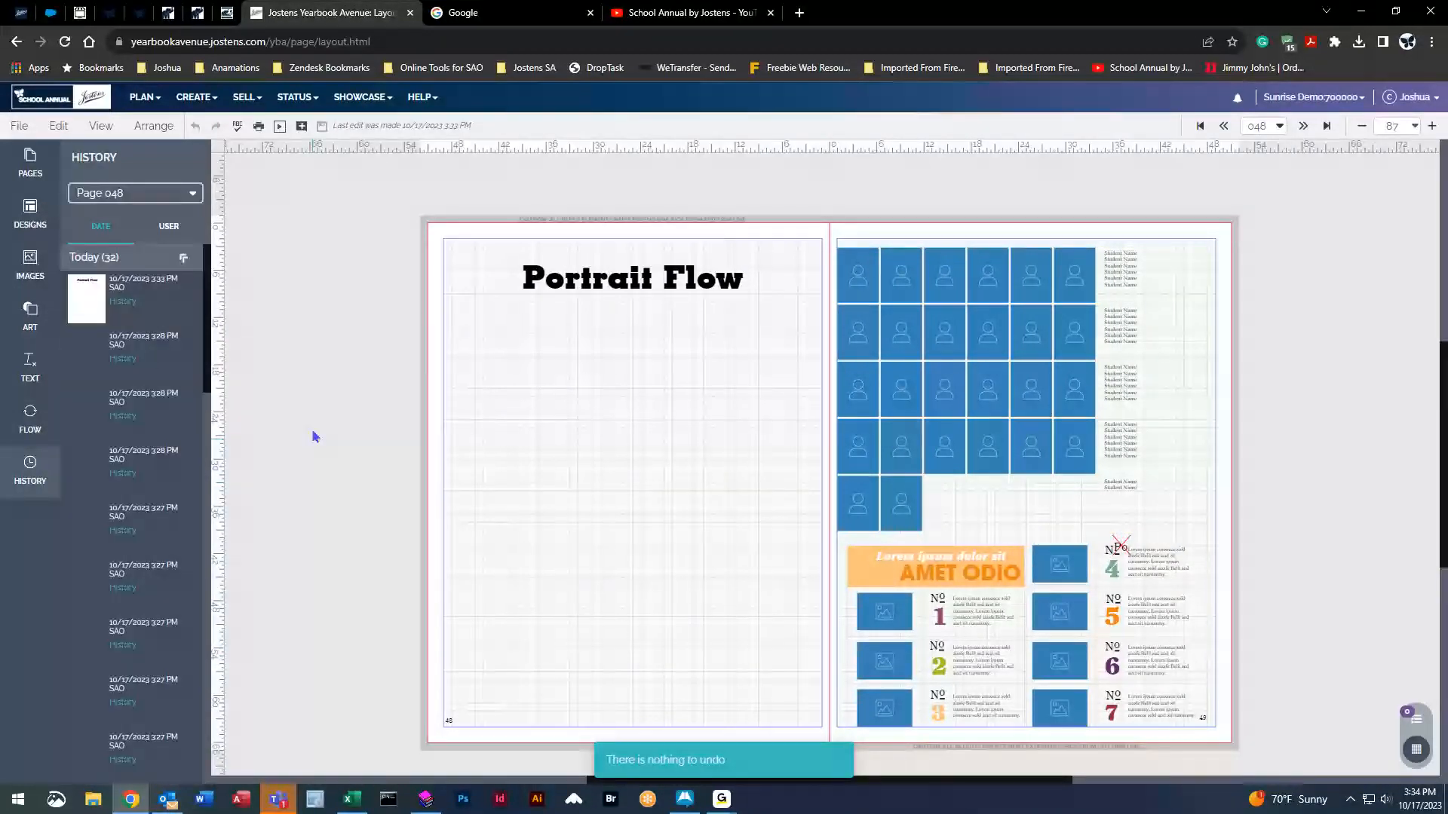
{"action": "left_click", "coordinate": [137, 195]}
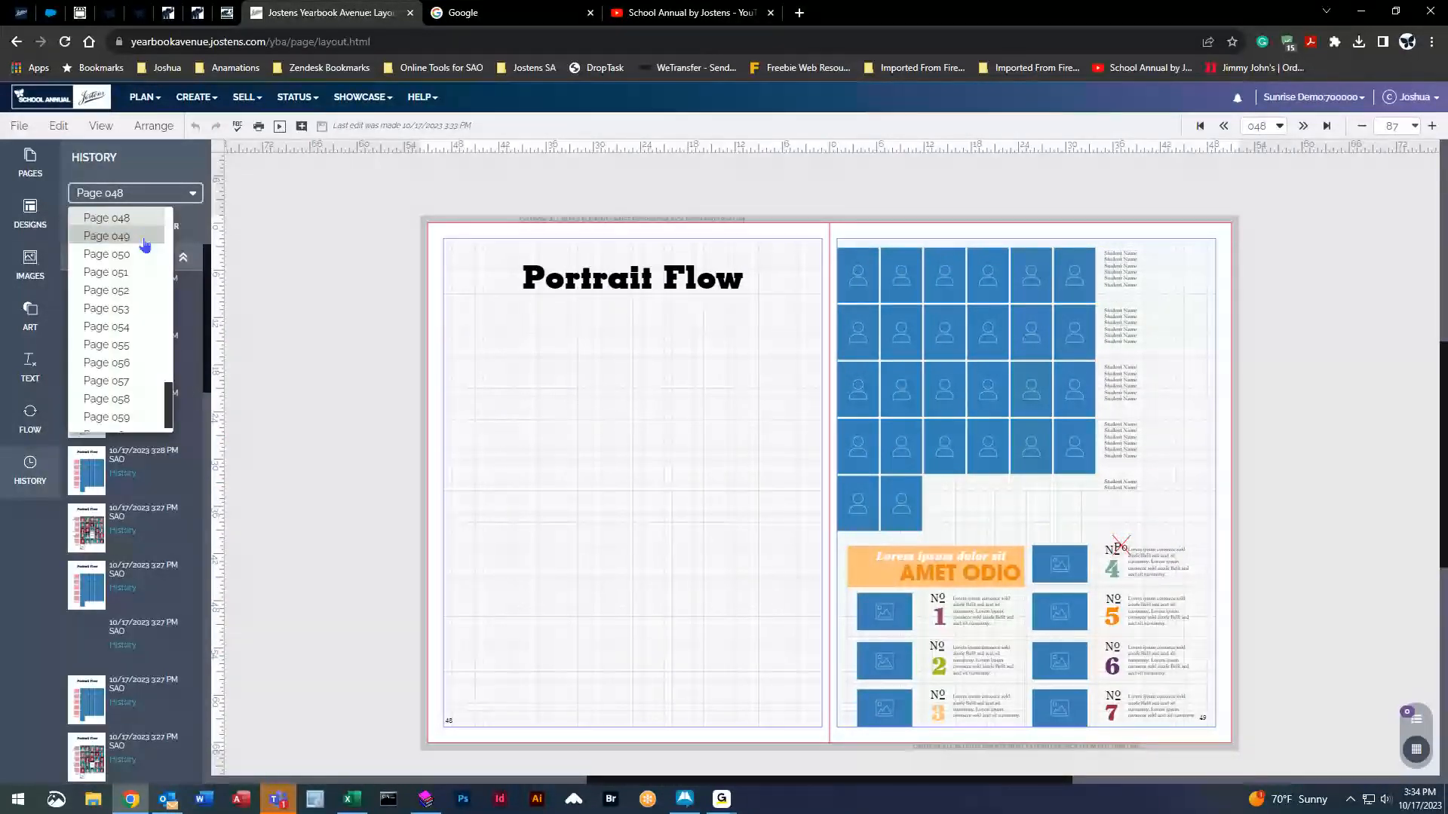
{"action": "left_click", "coordinate": [147, 234]}
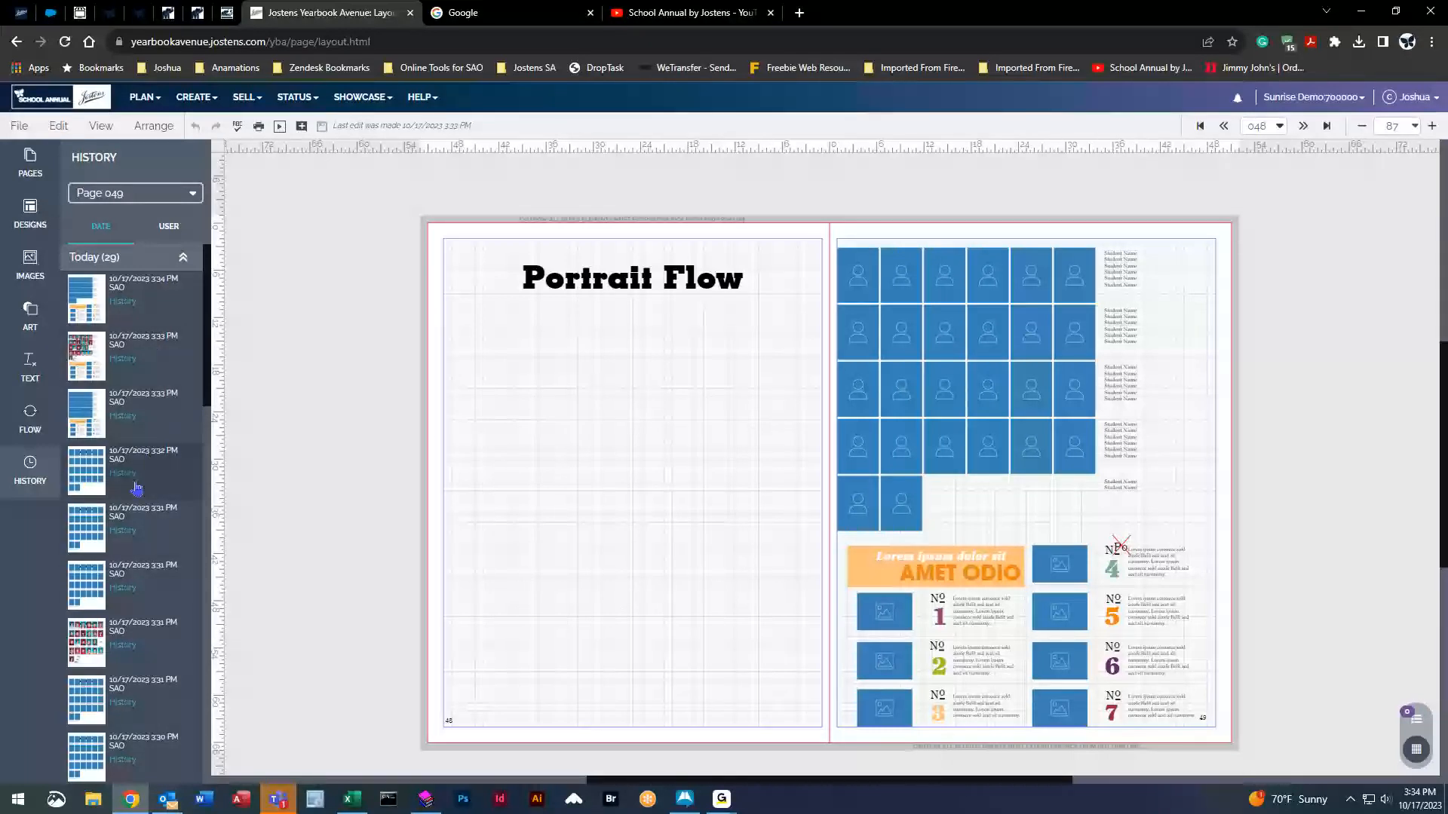
{"action": "scroll", "coordinate": [143, 528], "scroll_direction": "down", "scroll_amount": 7}
{"action": "scroll", "coordinate": [143, 558], "scroll_direction": "down", "scroll_amount": 8}
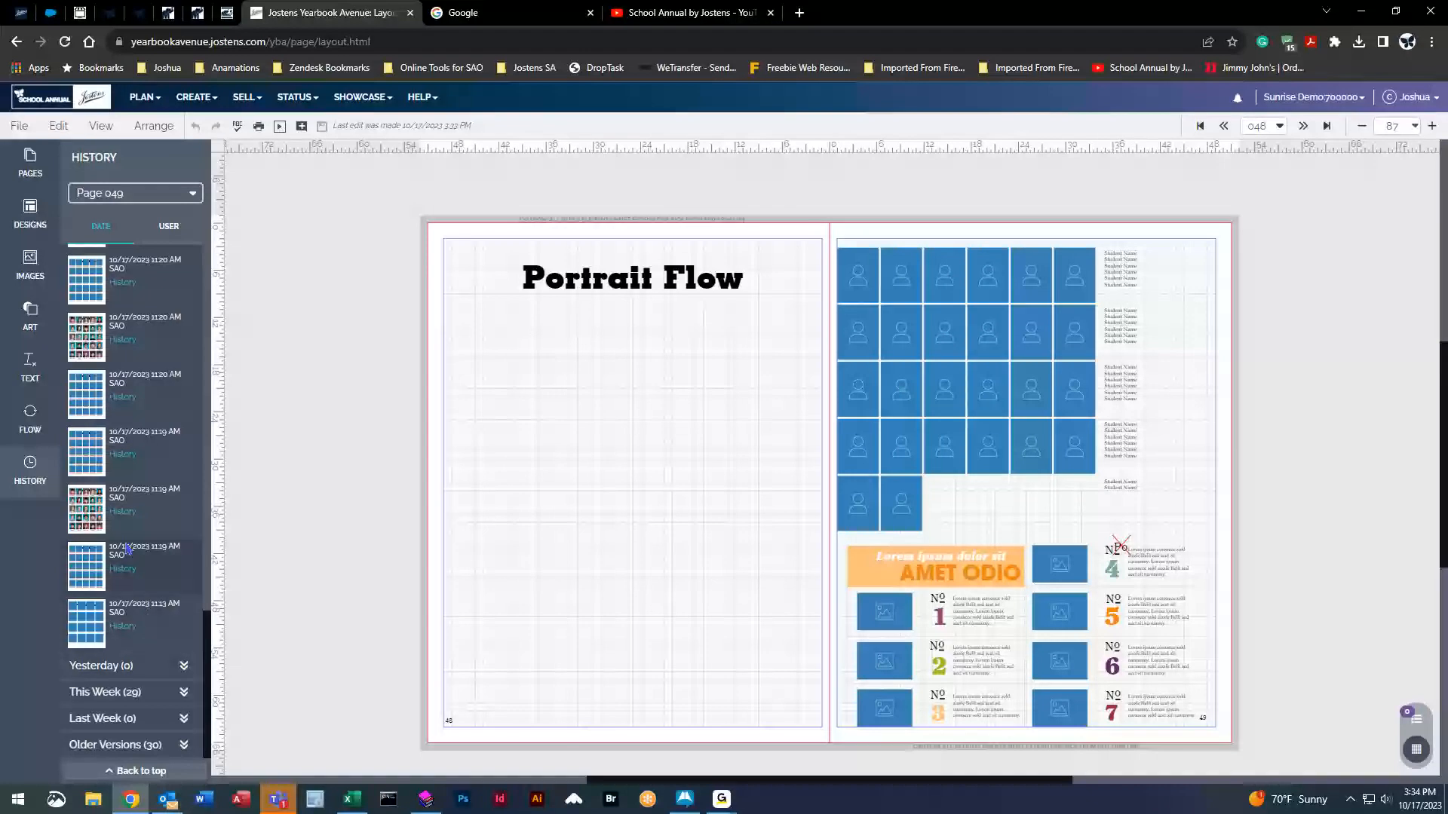
{"action": "scroll", "coordinate": [113, 528], "scroll_direction": "up", "scroll_amount": 5}
{"action": "left_click", "coordinate": [73, 405]}
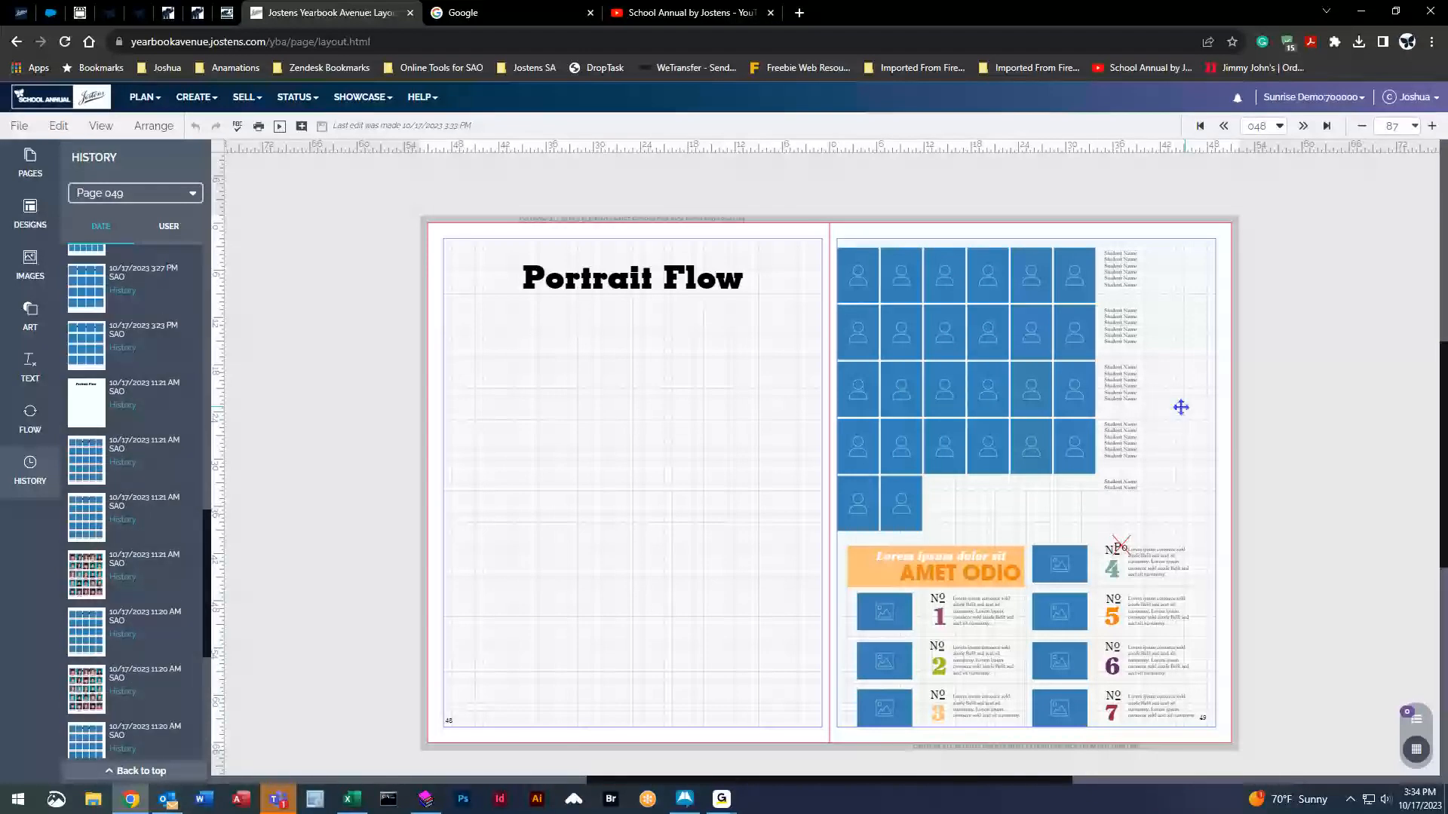
Place a 4×4 Image Flow portrait grid on page 48 and show its Flow Options.
{"action": "left_click", "coordinate": [28, 434]}
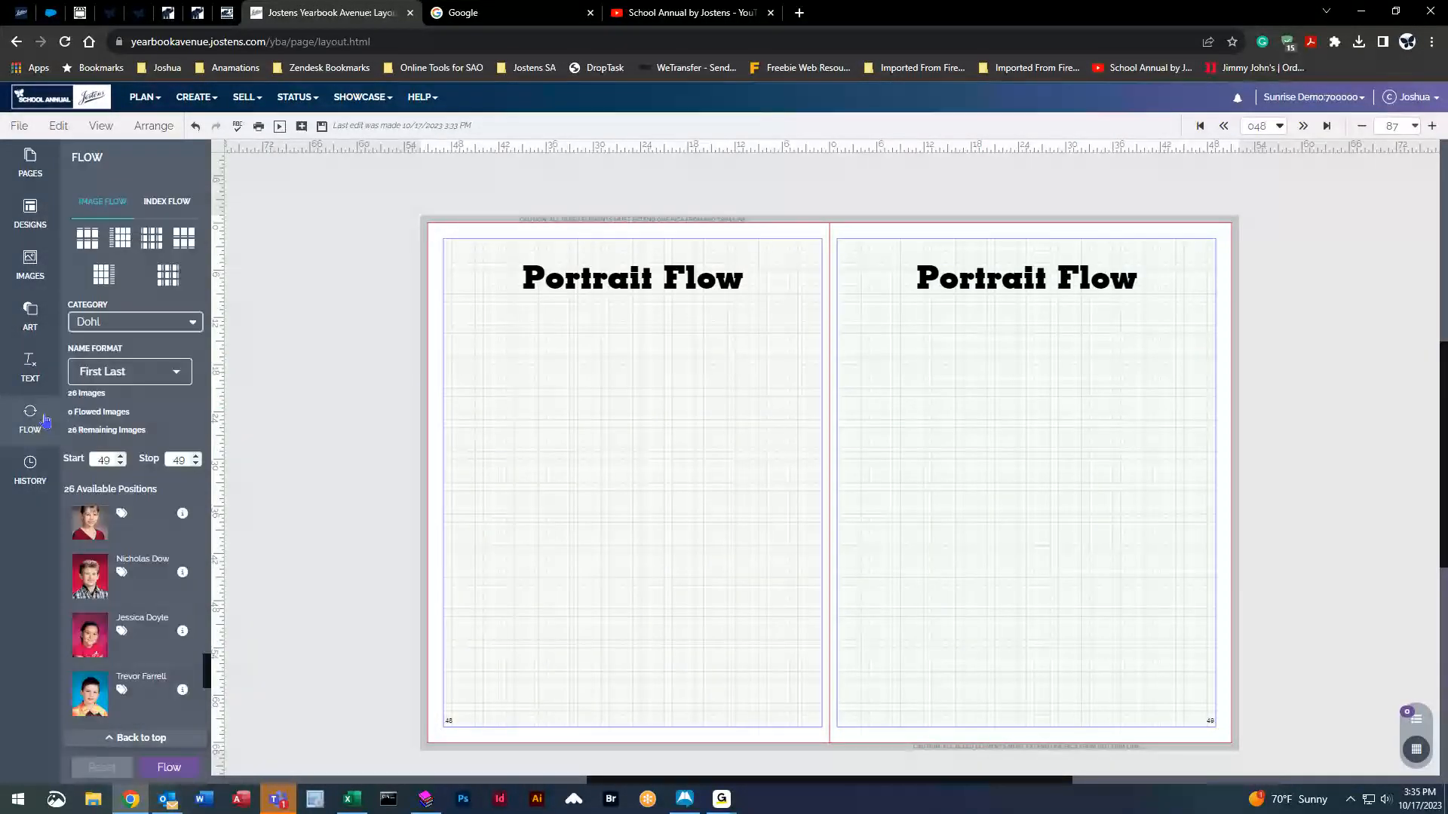
{"action": "scroll", "coordinate": [145, 552], "scroll_direction": "up", "scroll_amount": 10}
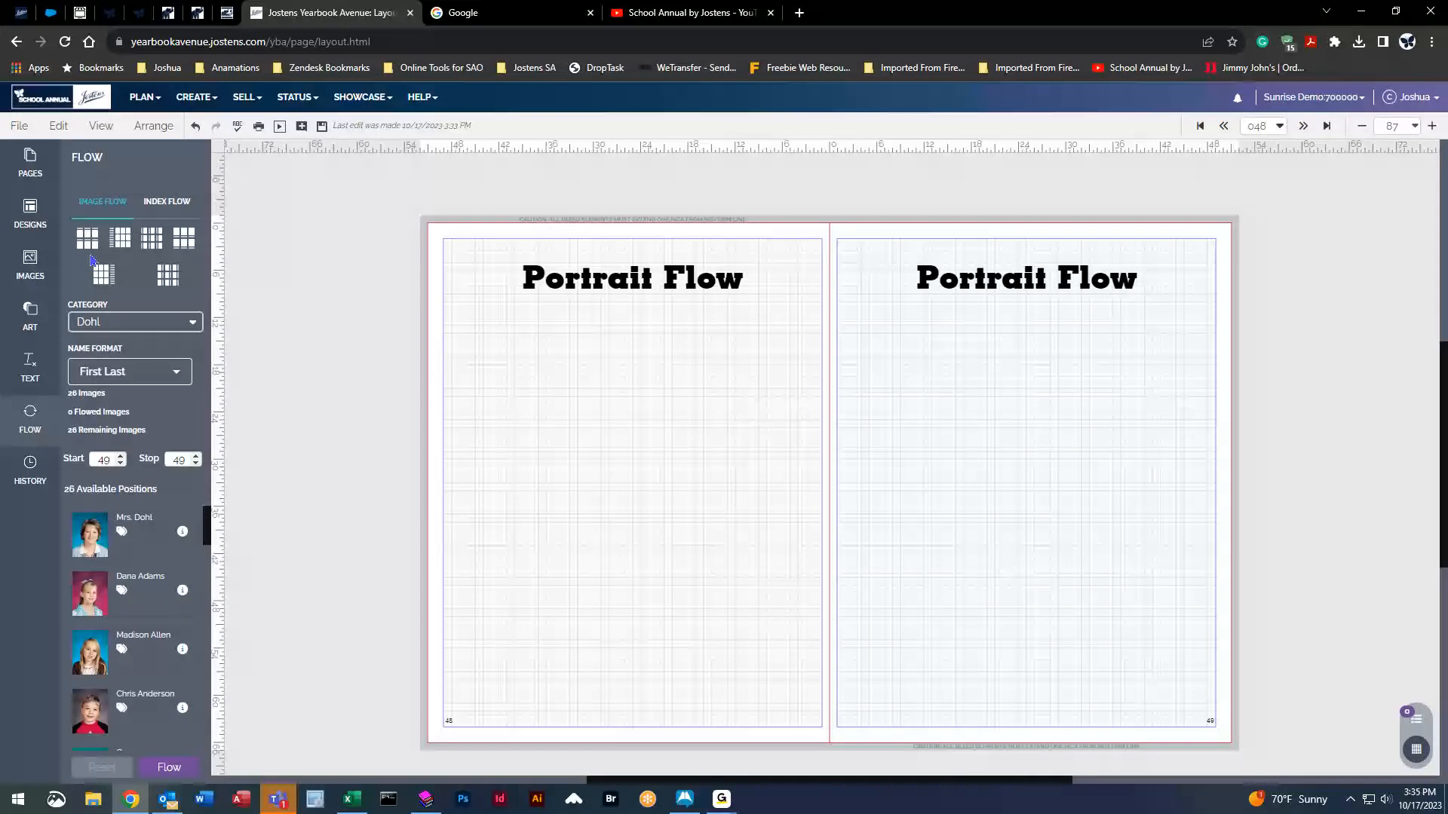
{"action": "left_click_drag", "start_coordinate": [157, 233], "coordinate": [649, 483]}
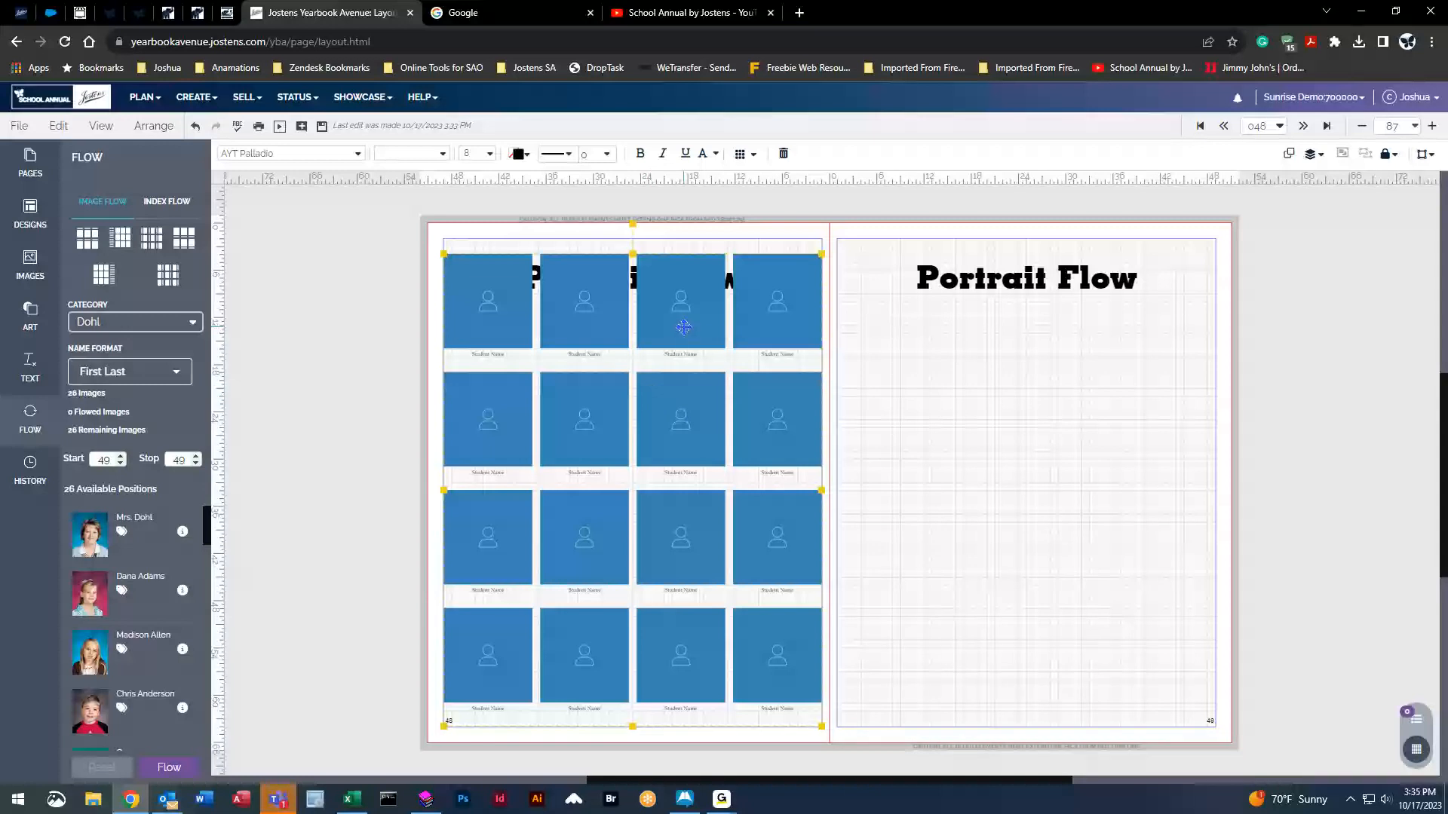
{"action": "left_click", "coordinate": [754, 155]}
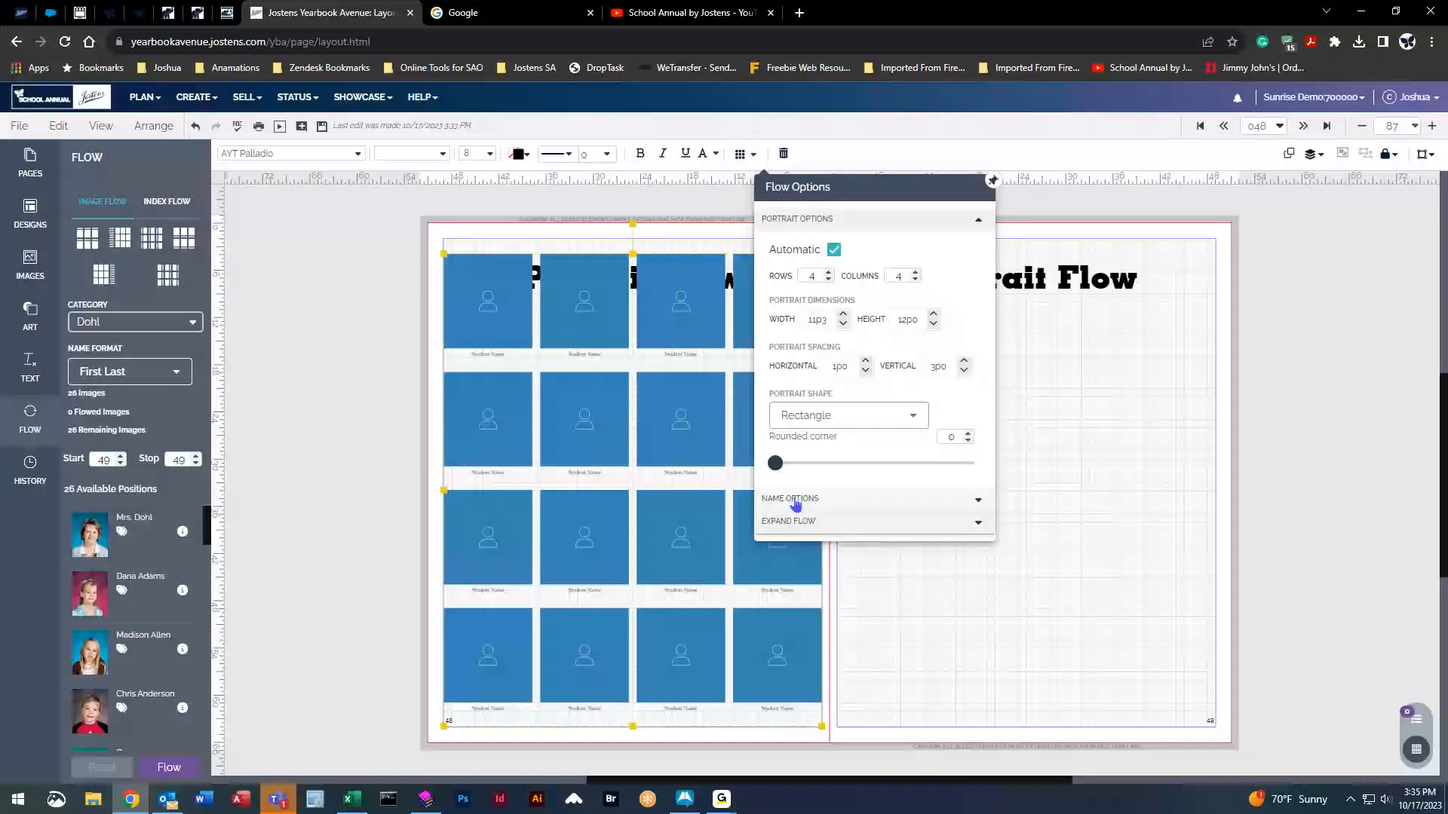
Expand the portrait flow into individual frames, acknowledging they will no longer reflow.
{"action": "left_click", "coordinate": [790, 521]}
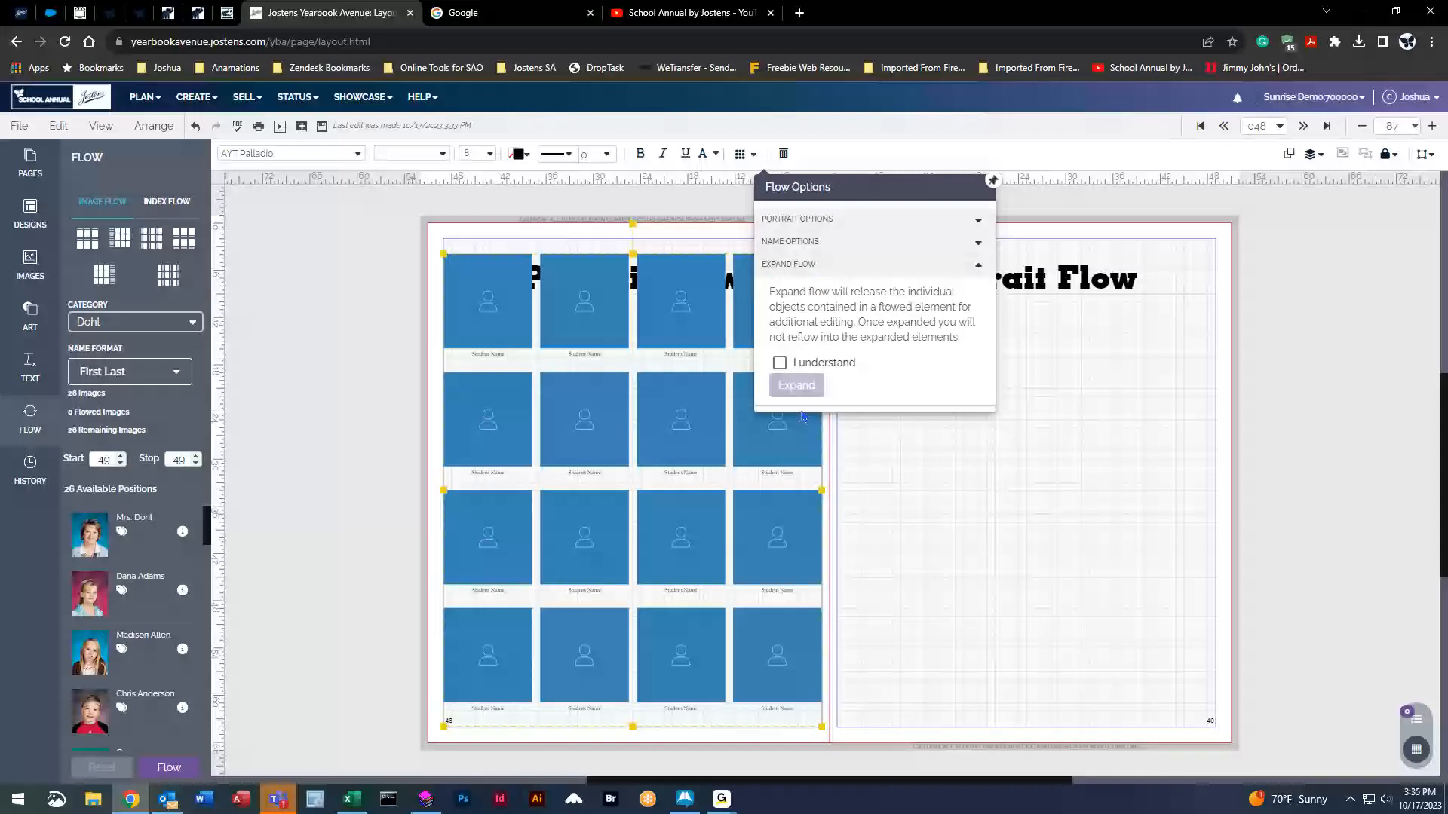
{"action": "left_click", "coordinate": [779, 364]}
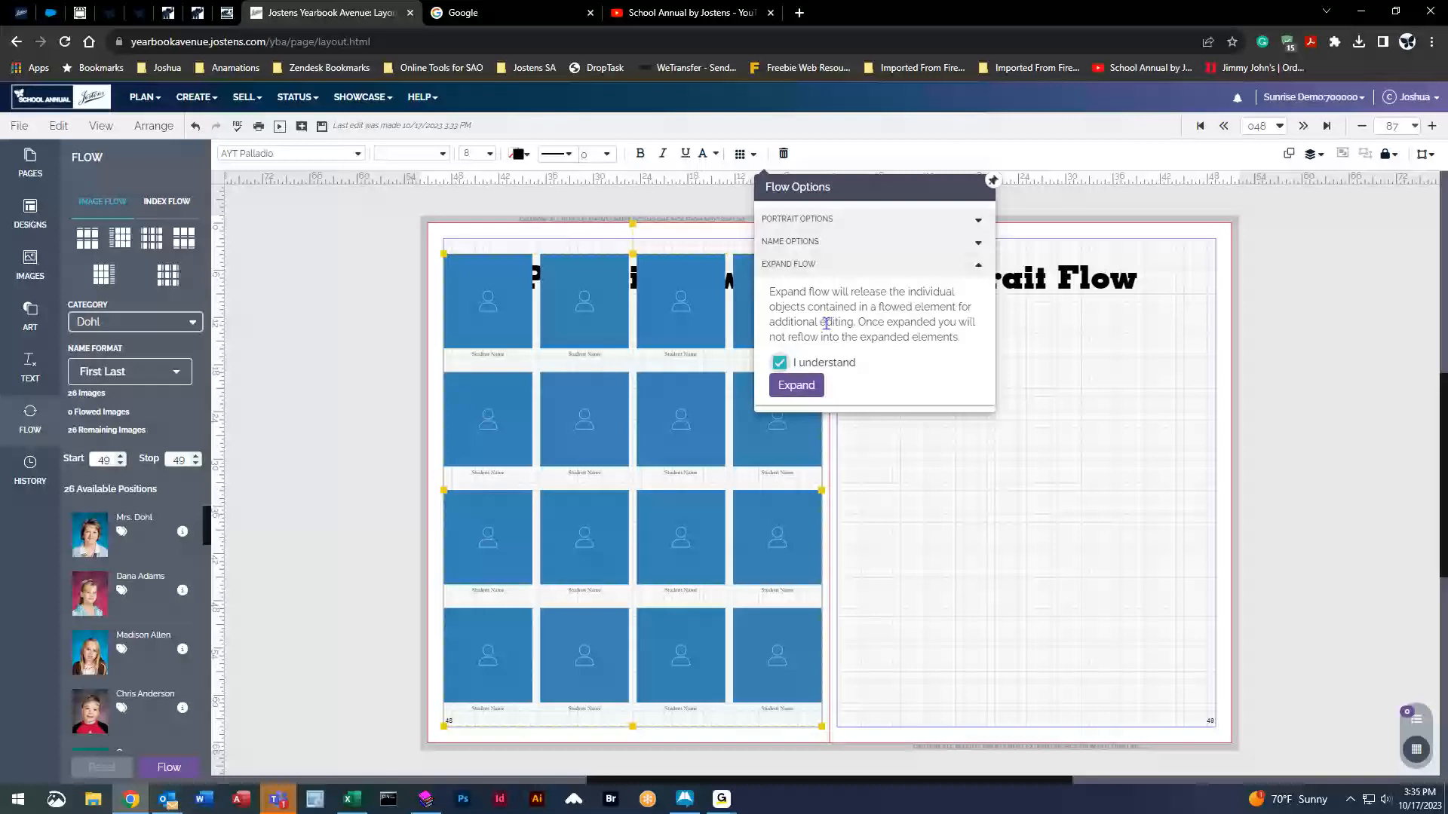
{"action": "left_click", "coordinate": [796, 385]}
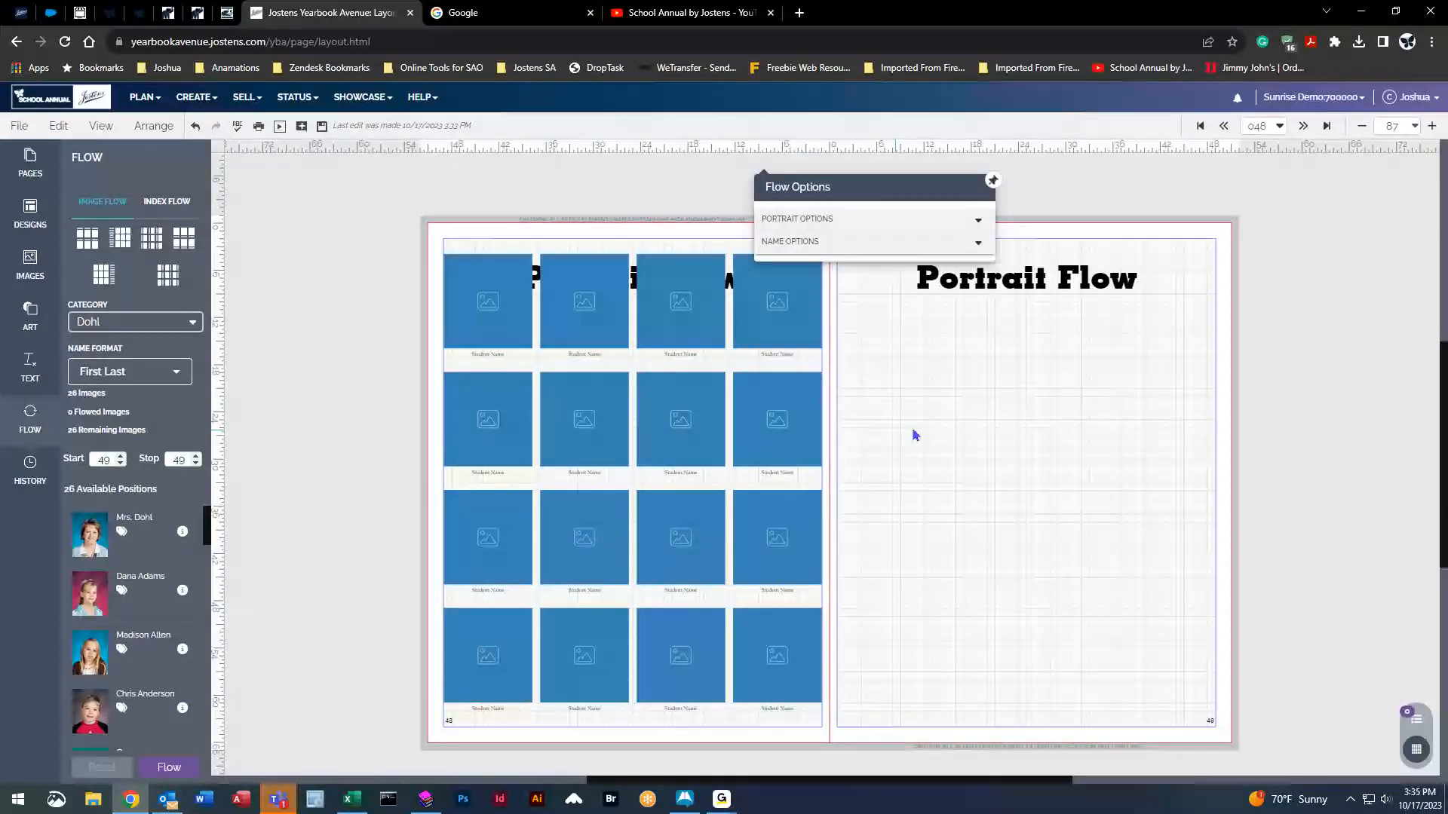
{"action": "left_click", "coordinate": [1003, 421]}
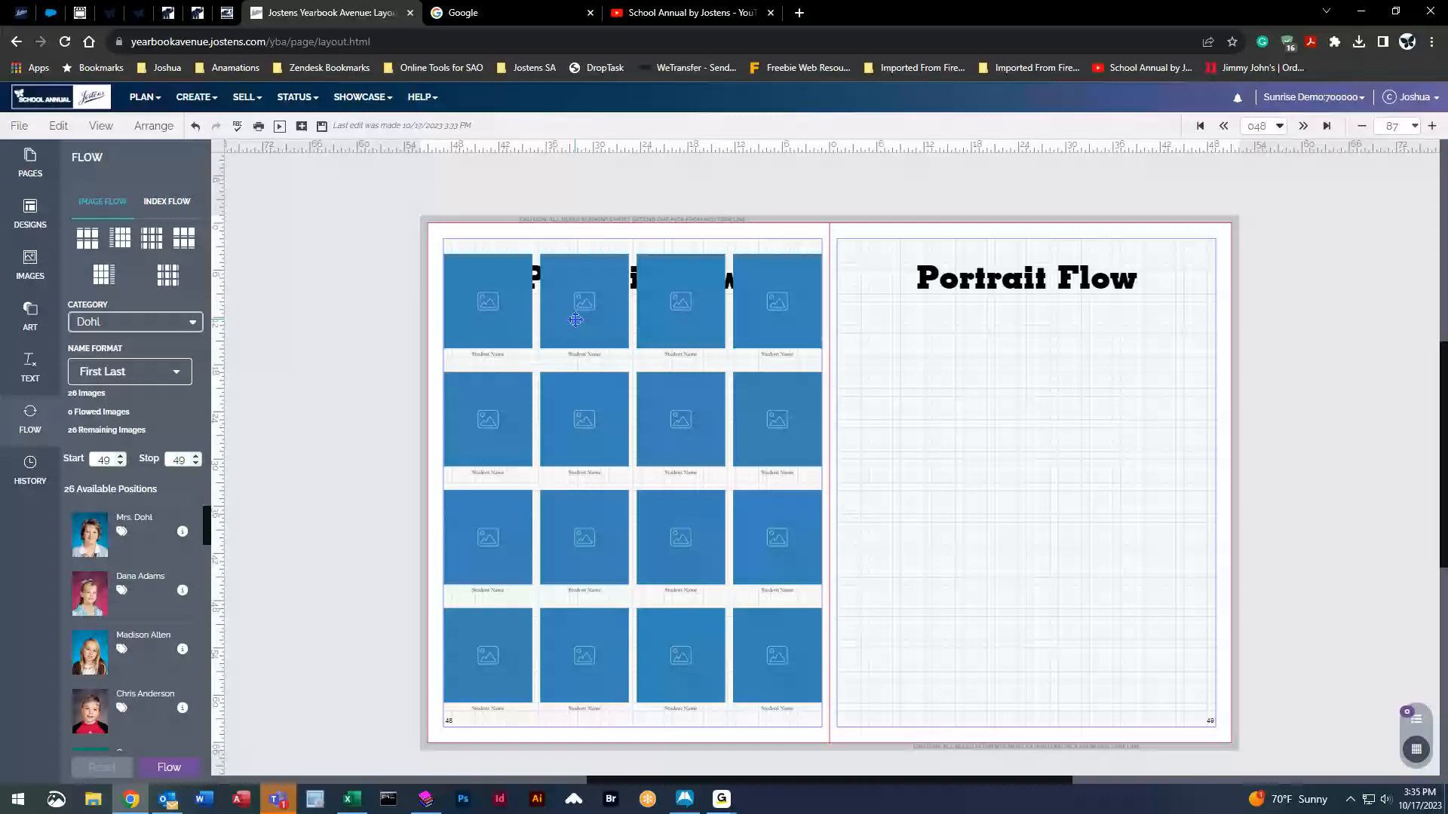
Select several of the separate name captions under the expanded portraits.
{"action": "left_click", "coordinate": [588, 362]}
{"action": "left_click", "coordinate": [588, 480]}
{"action": "left_click", "coordinate": [603, 597]}
{"action": "left_click", "coordinate": [688, 603]}
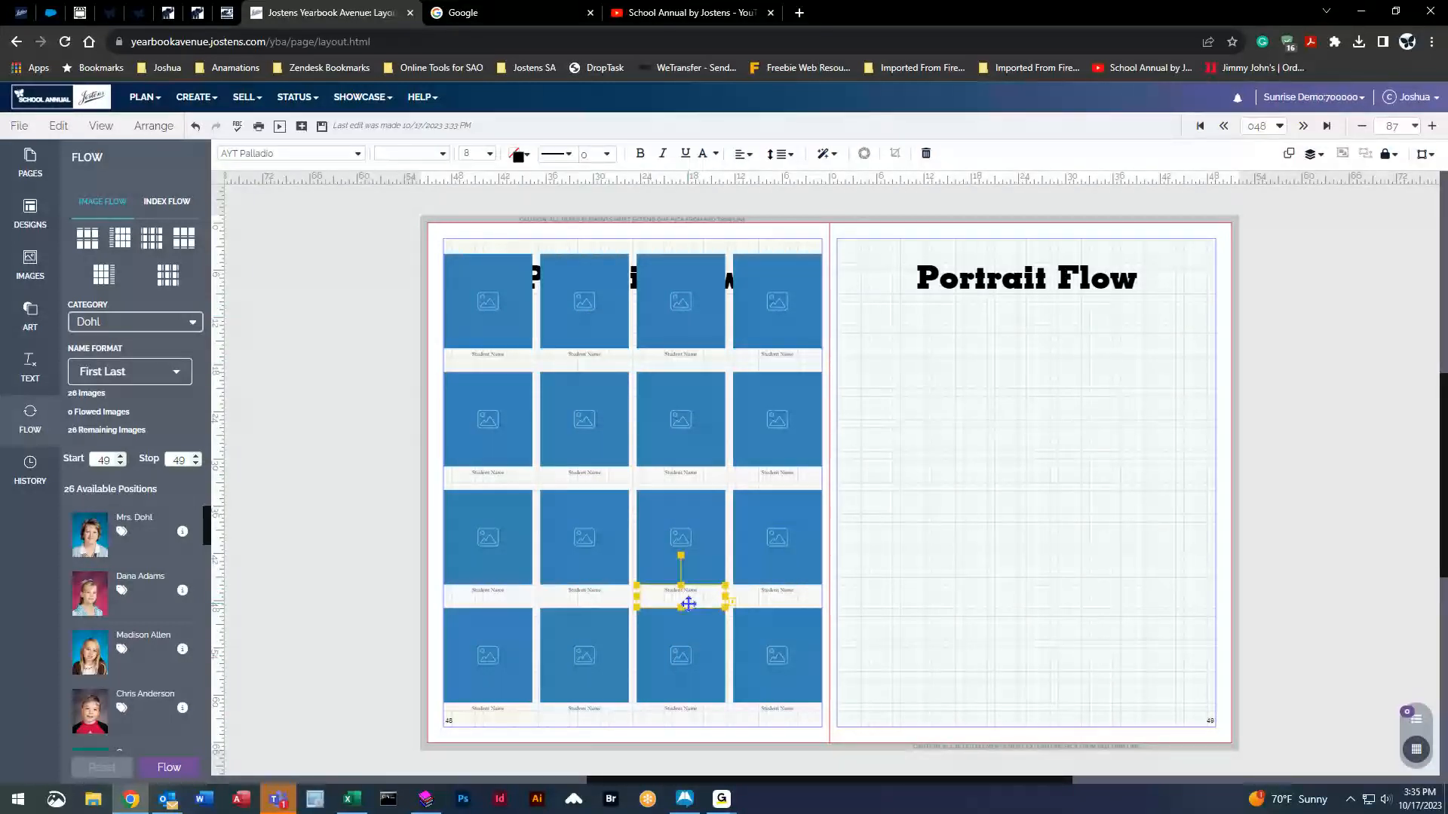
{"action": "left_click", "coordinate": [776, 456]}
{"action": "left_click", "coordinate": [776, 478]}
{"action": "left_click", "coordinate": [779, 385]}
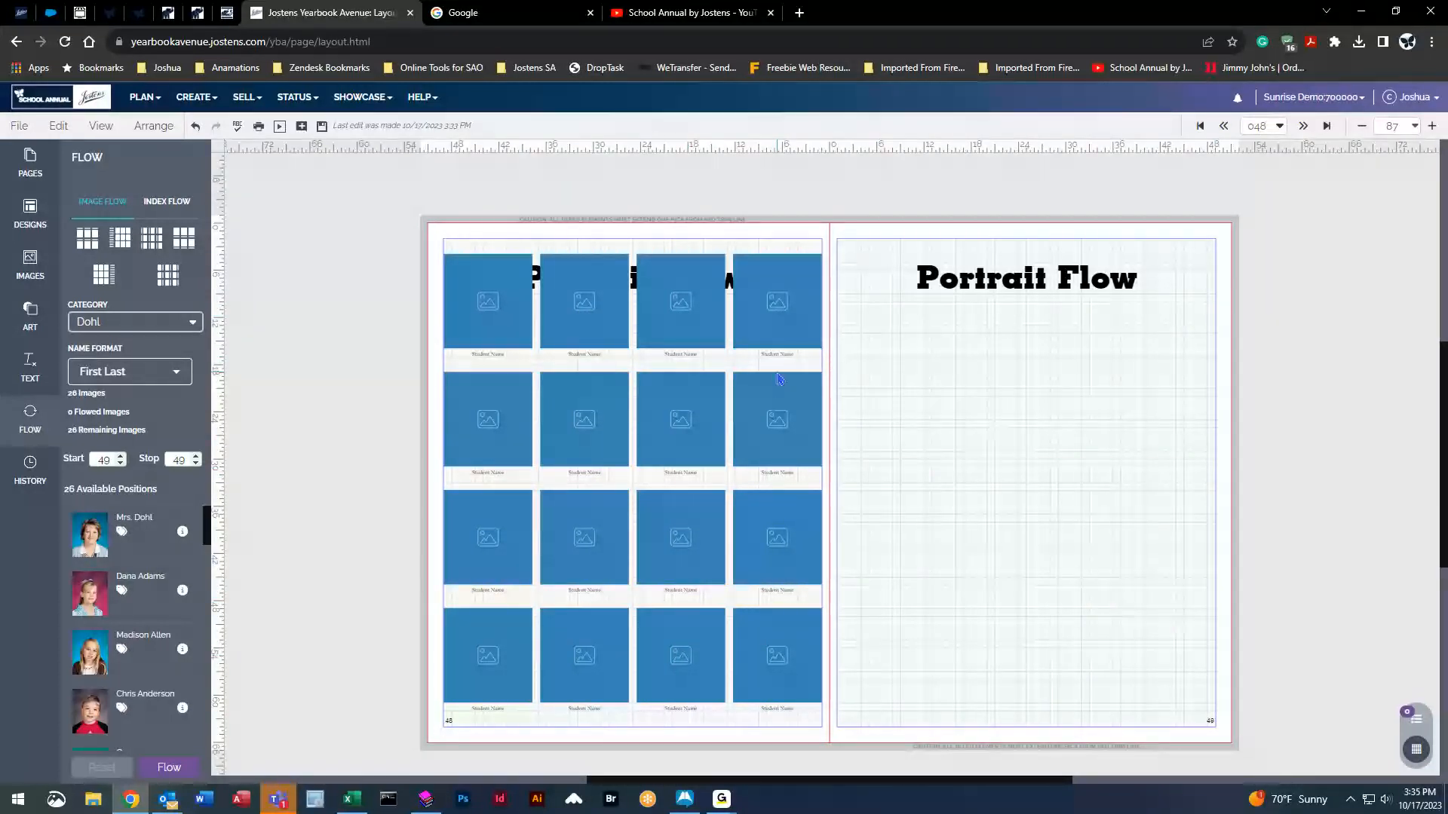
Select individual portrait frames, then undo the expansion and delete the portrait grid.
{"action": "left_click", "coordinate": [775, 408]}
{"action": "left_click", "coordinate": [722, 432]}
{"action": "left_click", "coordinate": [588, 423]}
{"action": "left_click", "coordinate": [496, 423]}
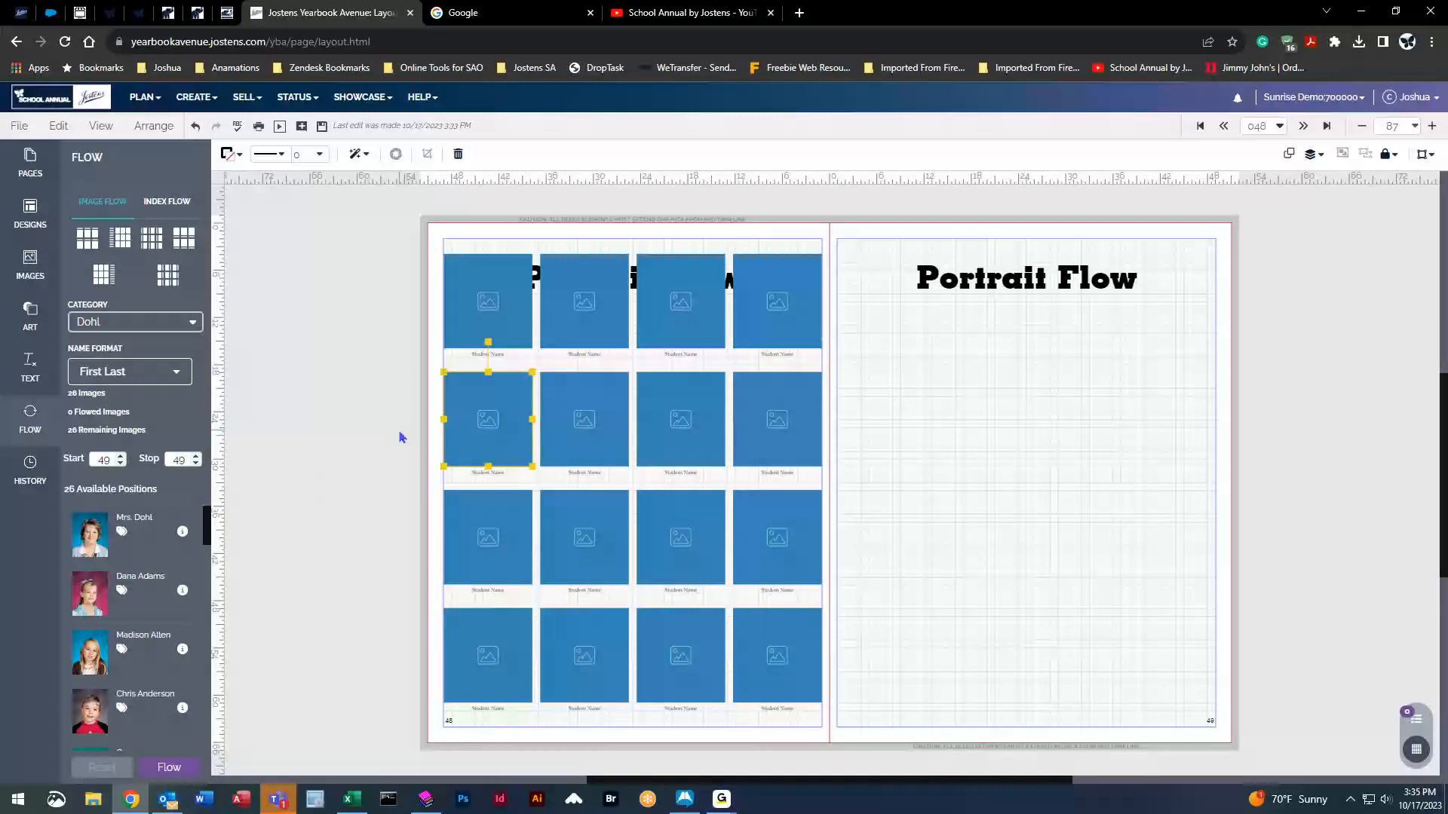
{"action": "key", "text": "ctrl+z"}
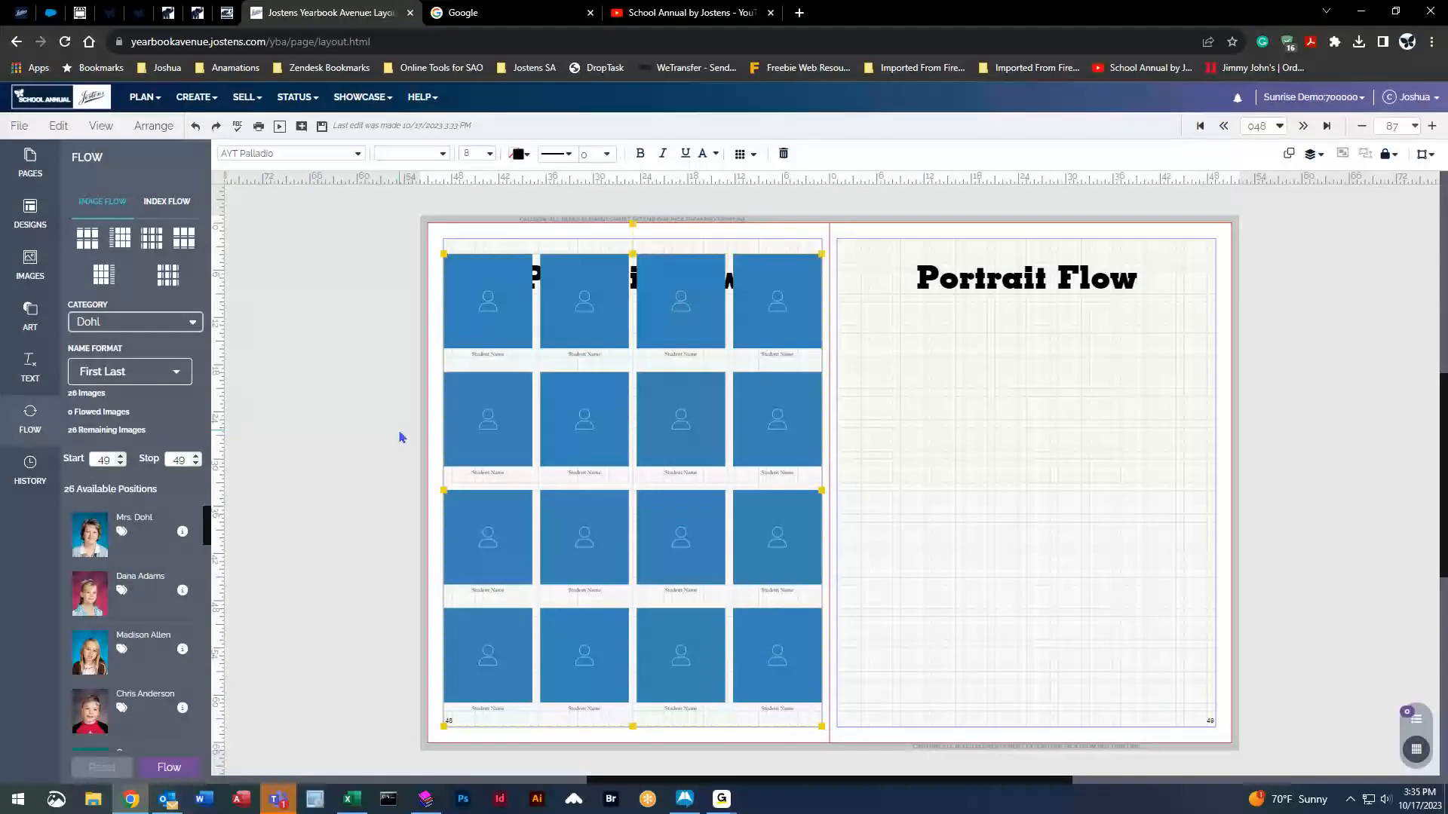
{"action": "key", "text": "Delete"}
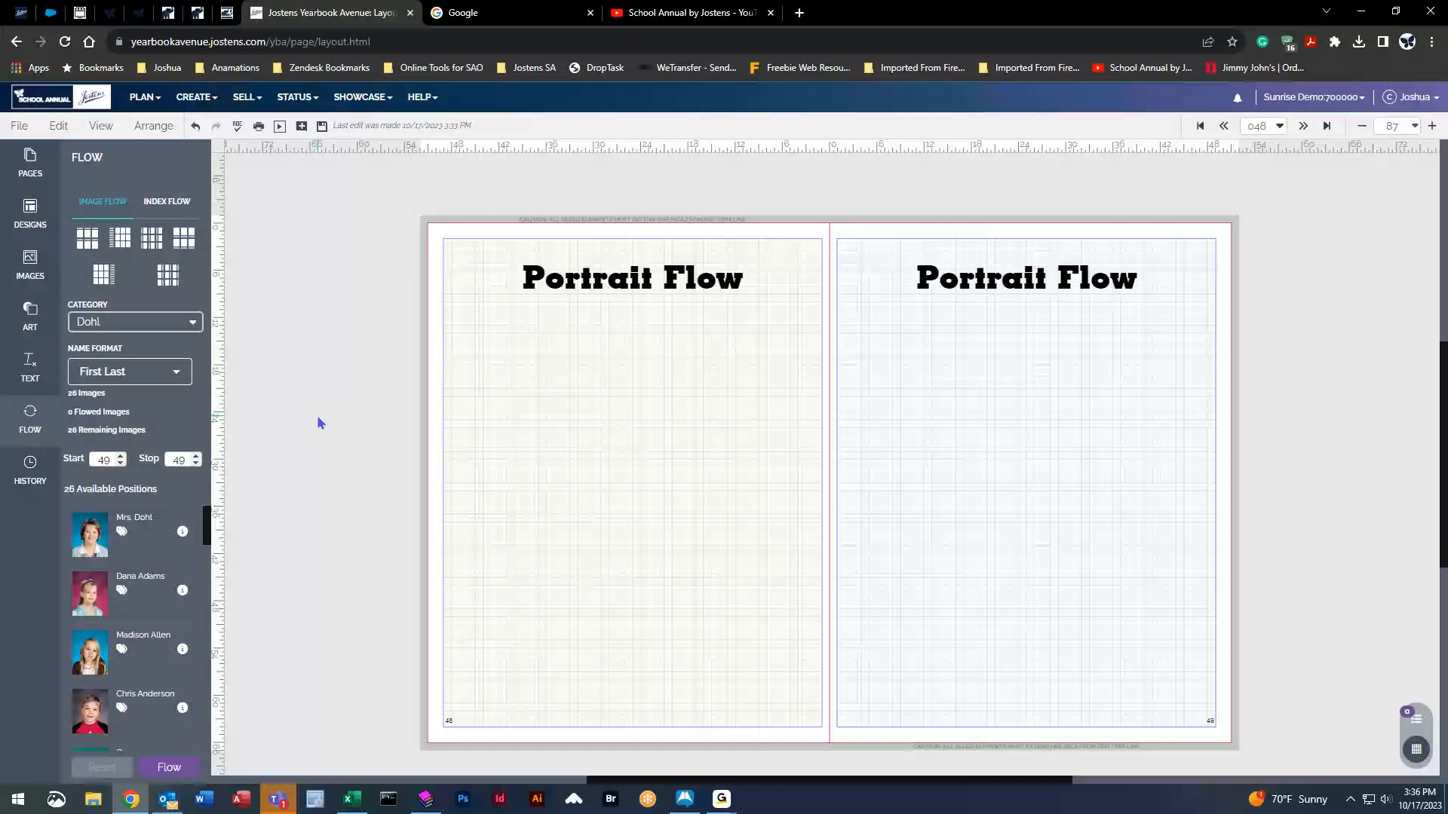
Browse the School Annual by Jostens YouTube channel, then save the blank Portrait Flow spread.
{"action": "left_click", "coordinate": [663, 12]}
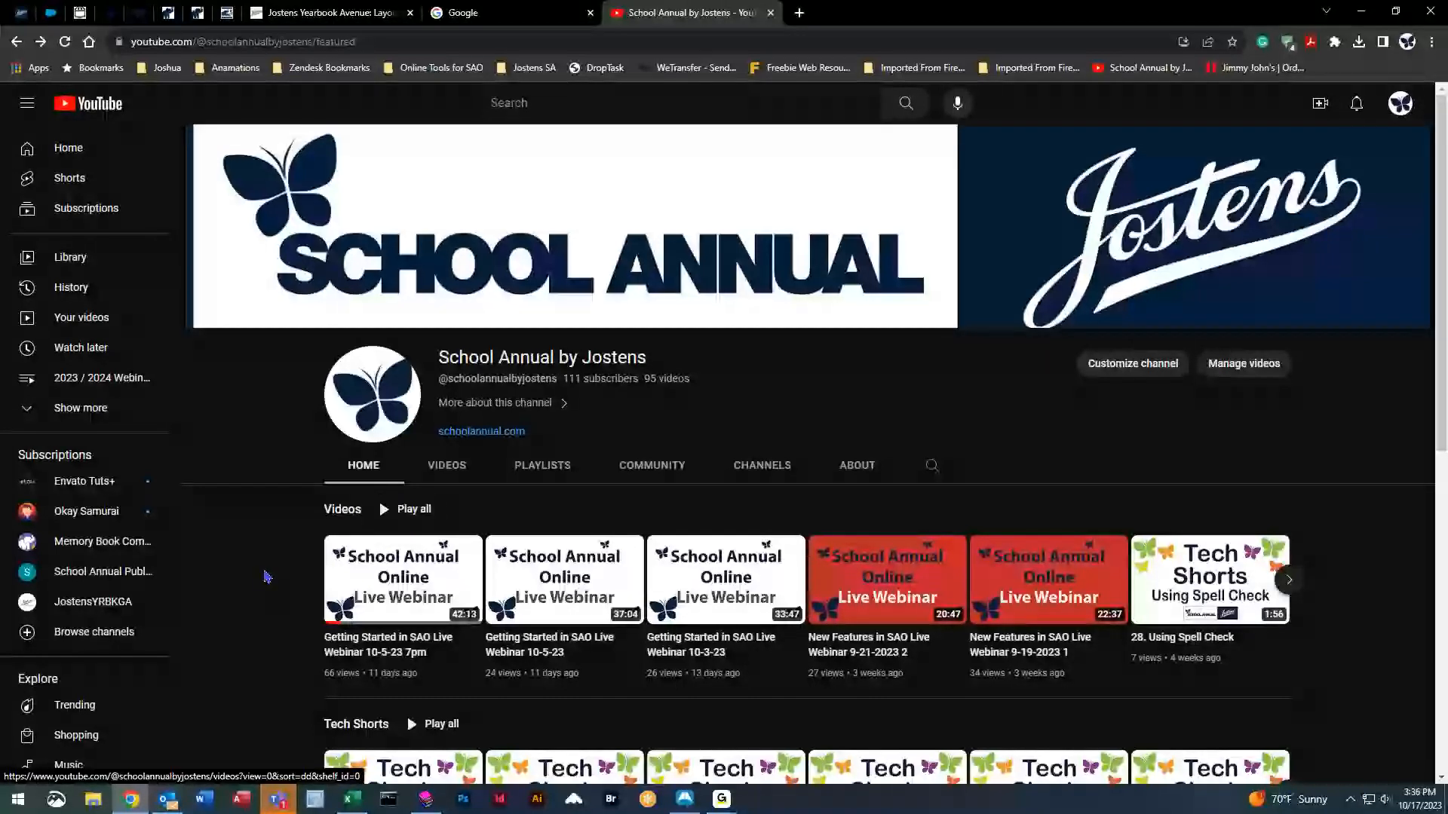
{"action": "scroll", "coordinate": [265, 578], "scroll_direction": "down", "scroll_amount": 3}
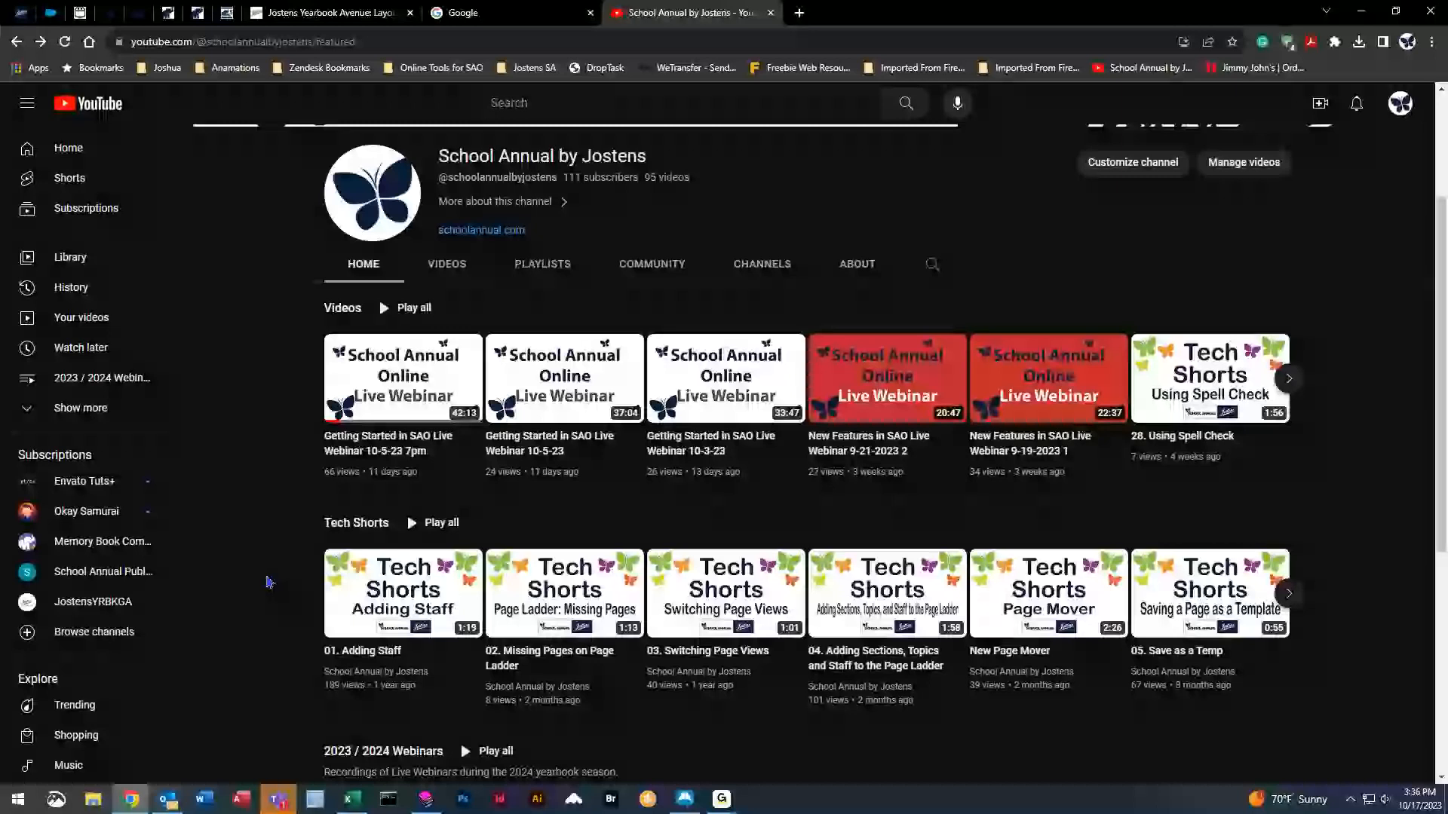
{"action": "scroll", "coordinate": [265, 597], "scroll_direction": "up", "scroll_amount": 1}
{"action": "scroll", "coordinate": [265, 596], "scroll_direction": "up", "scroll_amount": 2}
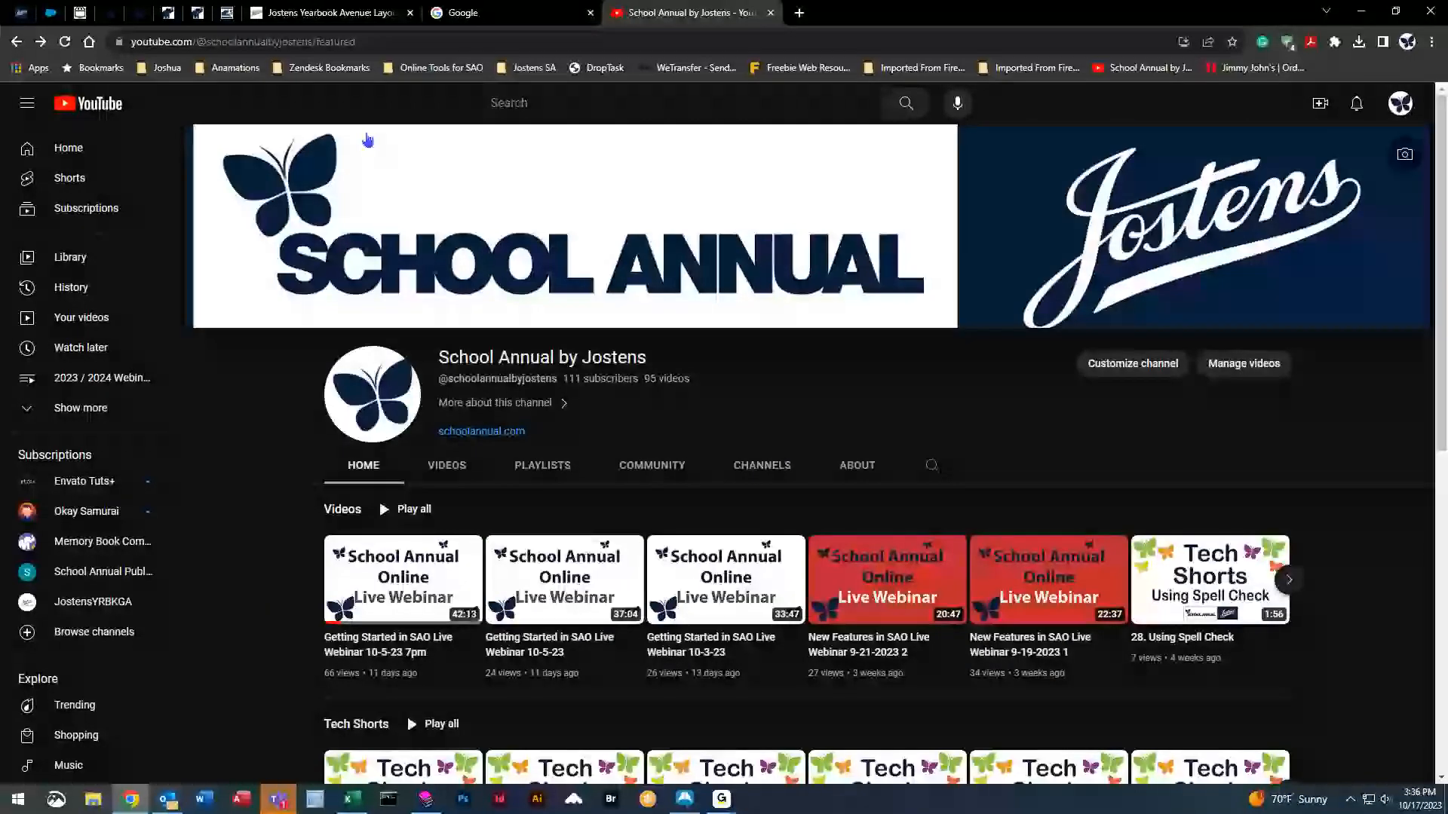
{"action": "left_click", "coordinate": [349, 18]}
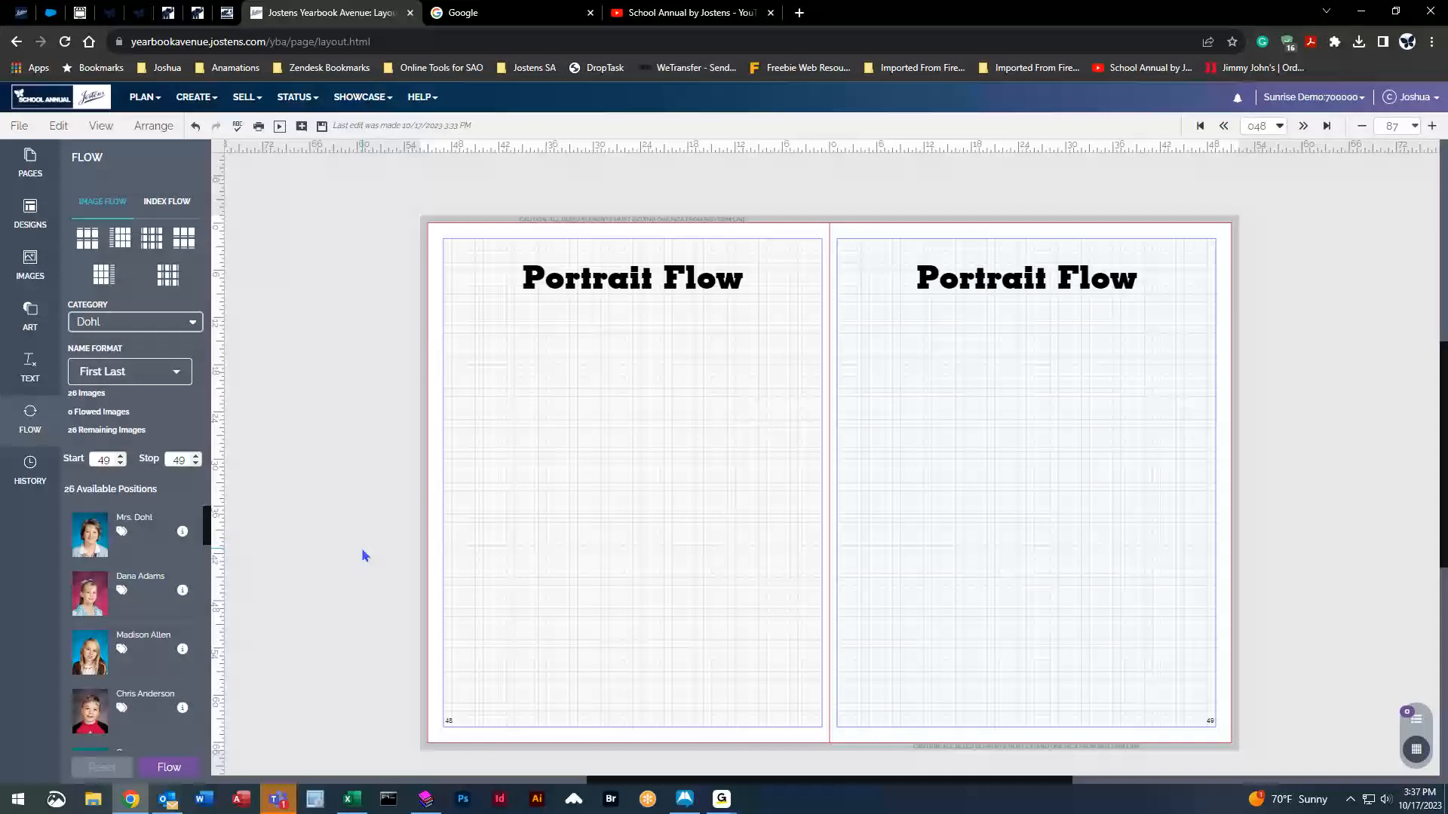
{"action": "left_click", "coordinate": [322, 126]}
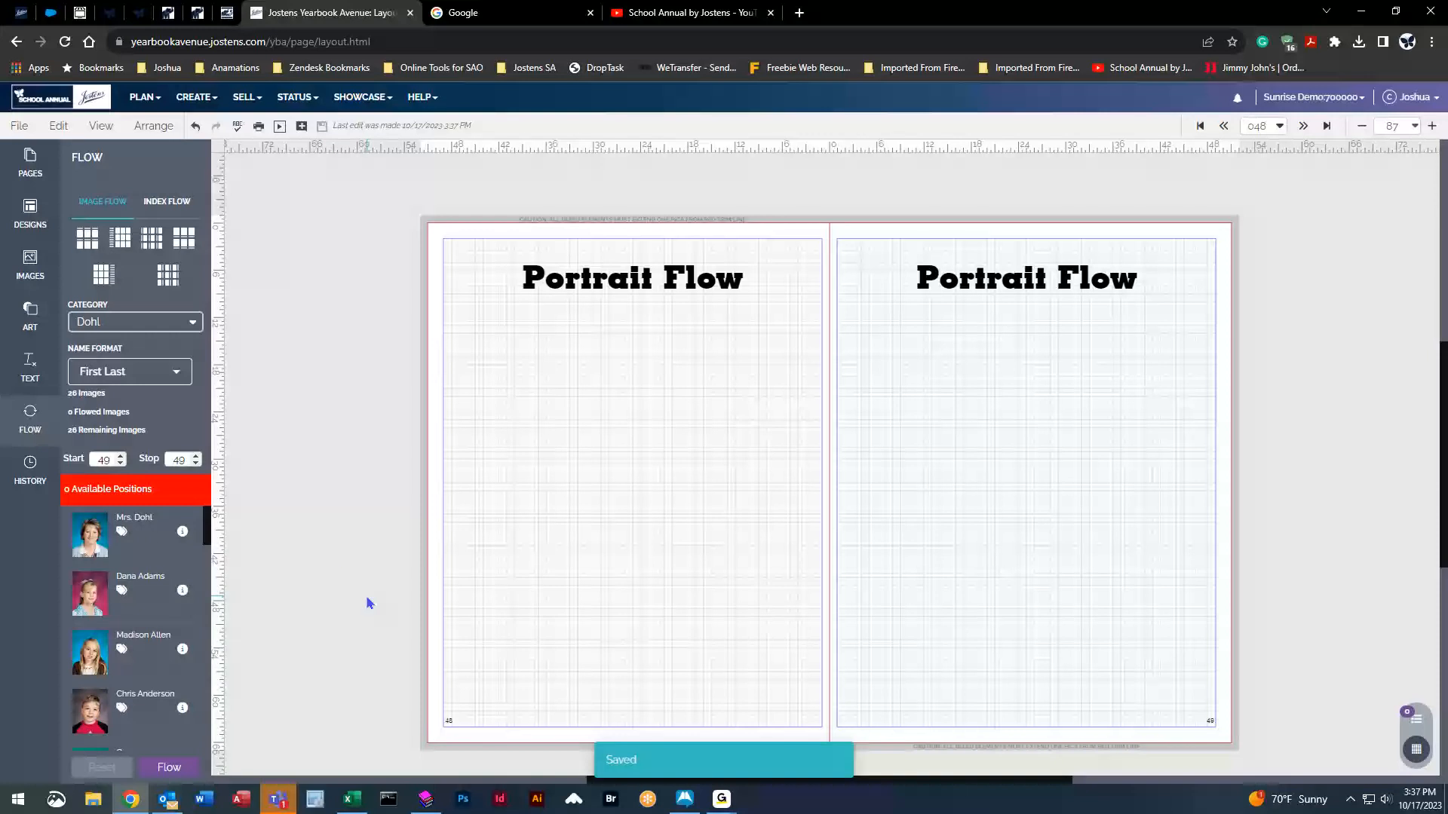